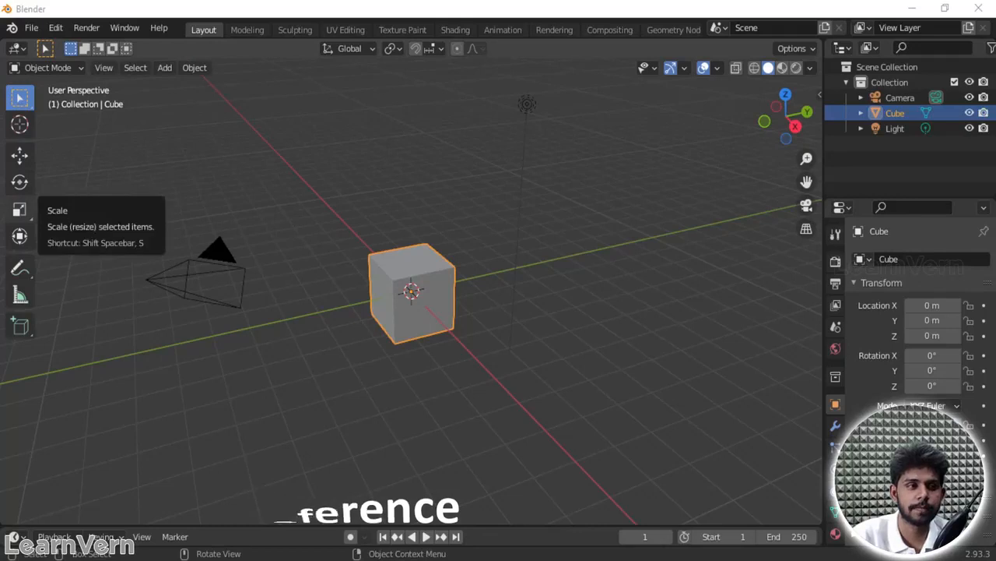
# Step: Switch to the front orthographic view and delete the camera and the light from the scene
pyautogui.press('KP_1')
pyautogui.moveTo(506, 76); pyautogui.dragTo(689, 184)
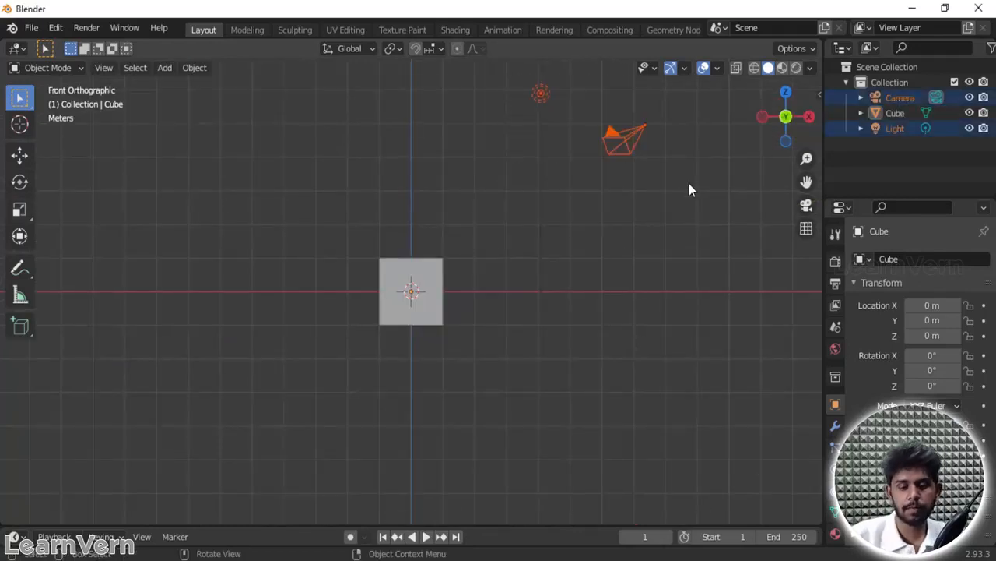
pyautogui.press('Delete')
# Step: Start adding a background image and browse to the "28 oct\code files\refrences" folder
pyautogui.hotkey('shift', 'a')
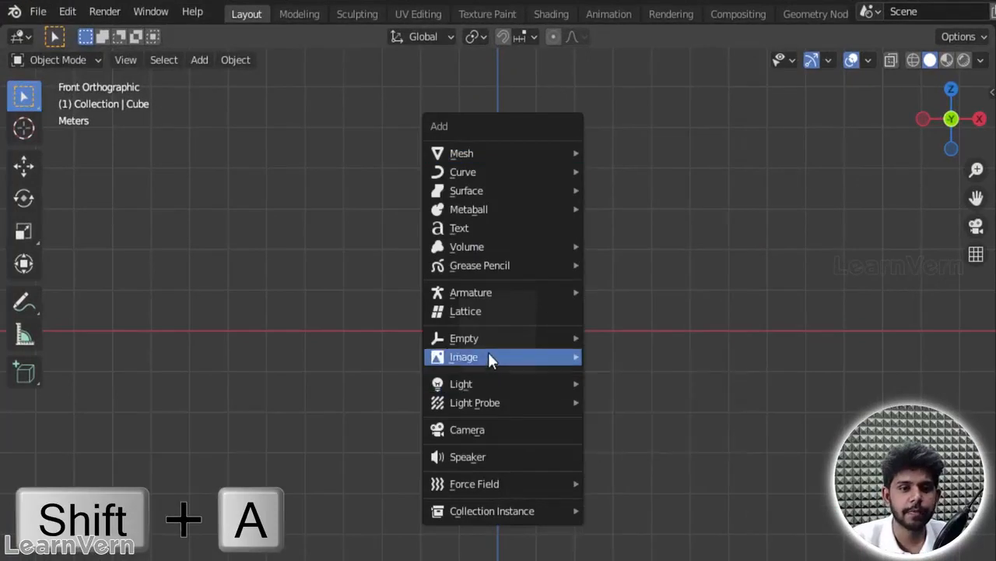
pyautogui.moveTo(509, 355)
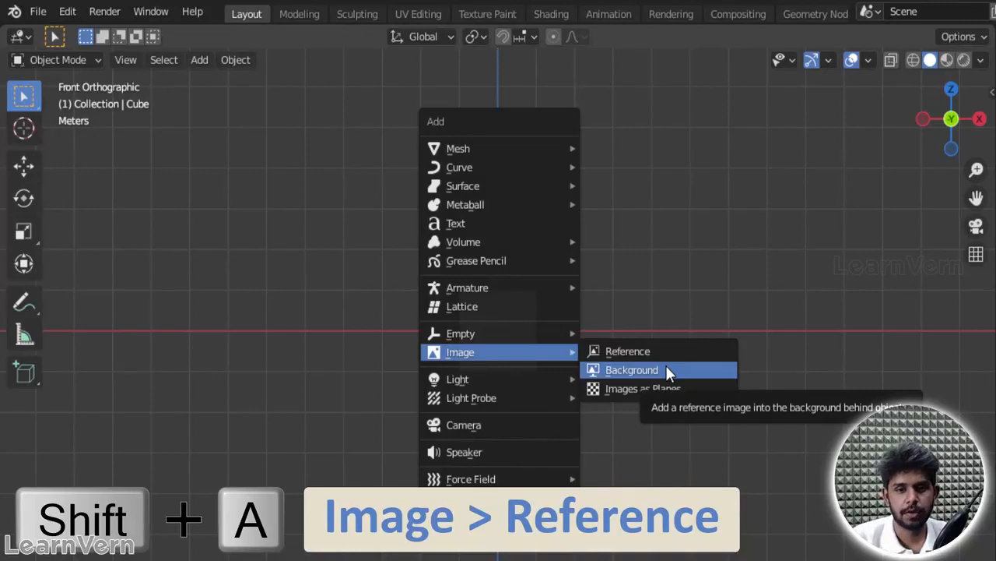
pyautogui.click(666, 365)
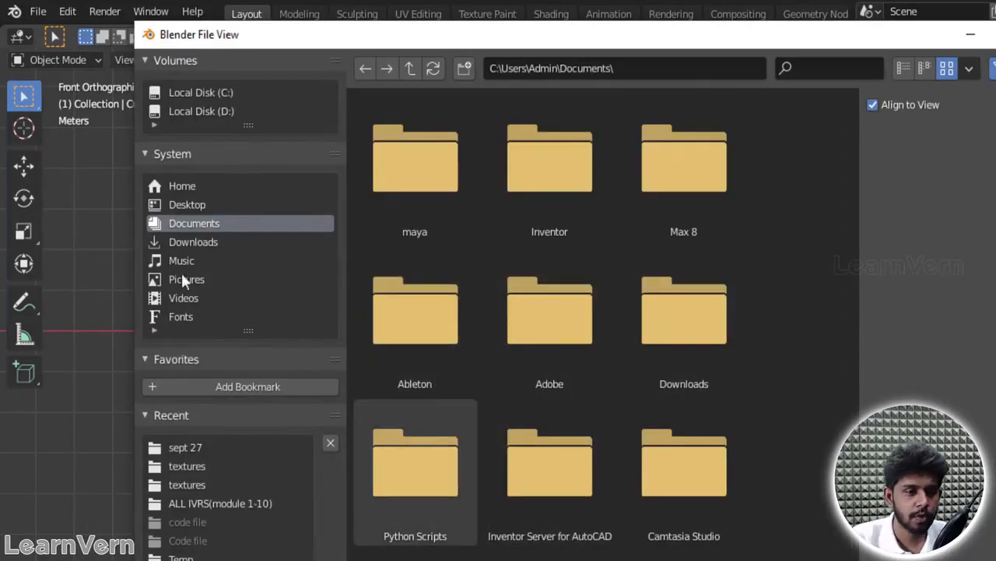
pyautogui.click(208, 90)
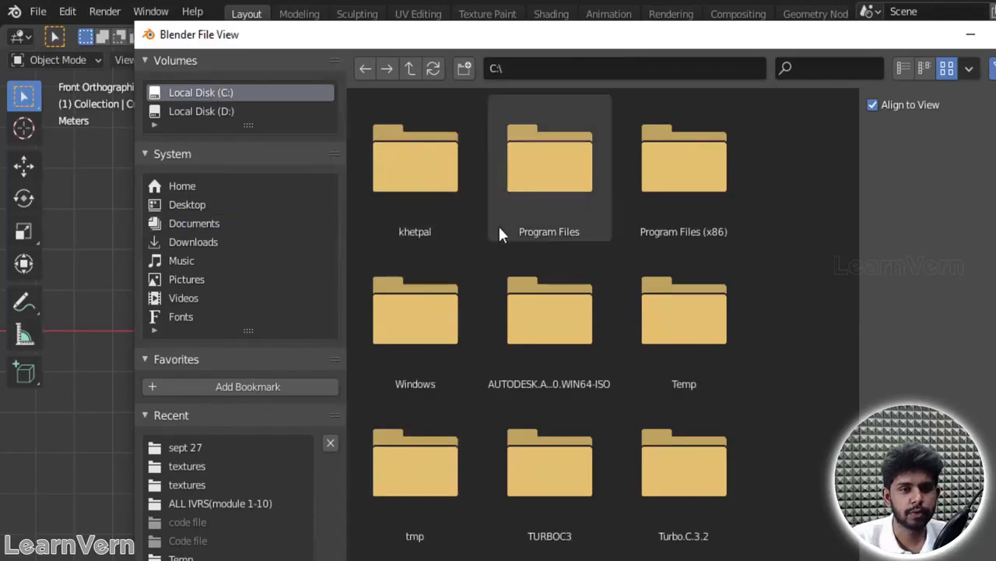
pyautogui.click(448, 181)
pyautogui.doubleClick(447, 180)
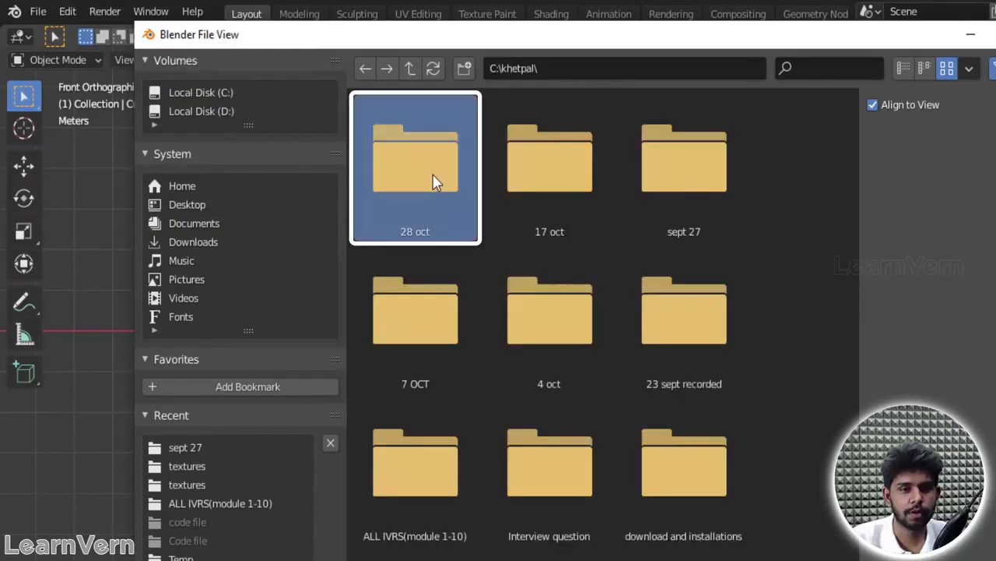
pyautogui.doubleClick(434, 179)
pyautogui.doubleClick(433, 181)
pyautogui.doubleClick(432, 178)
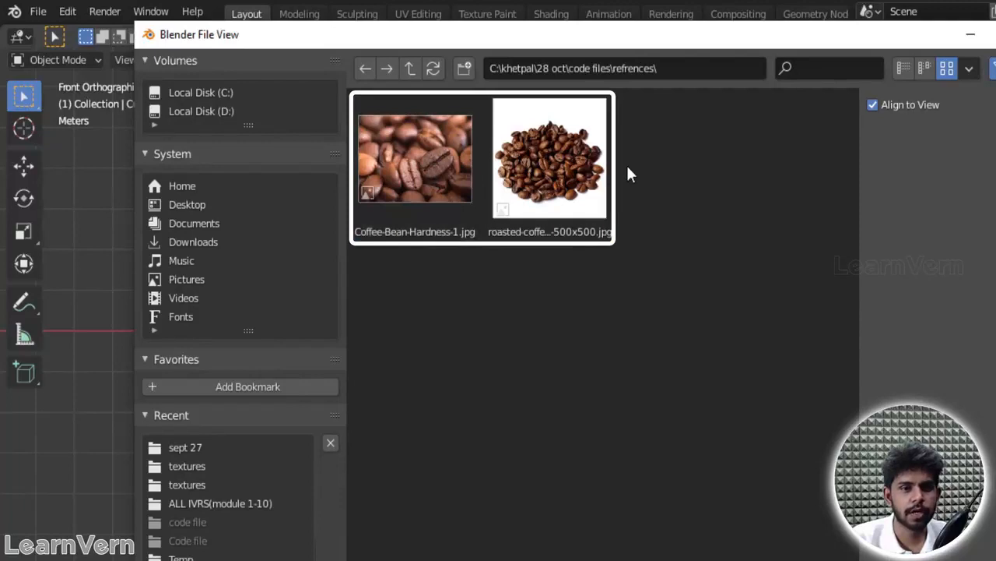
# Step: Load the roasted coffee 500x500 JPG as the background image and move it up and to the left of the cube
pyautogui.click(567, 172)
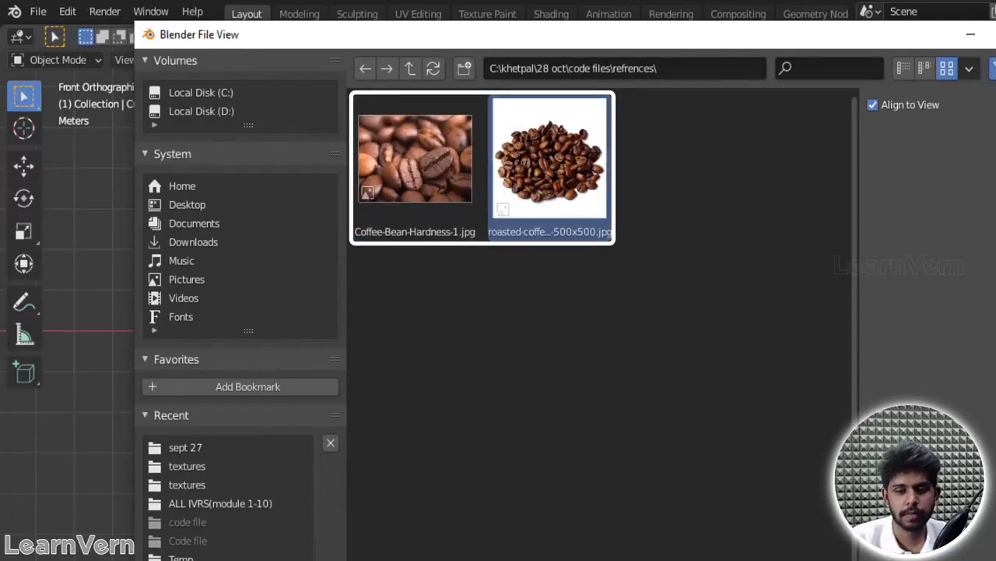
pyautogui.doubleClick(568, 171)
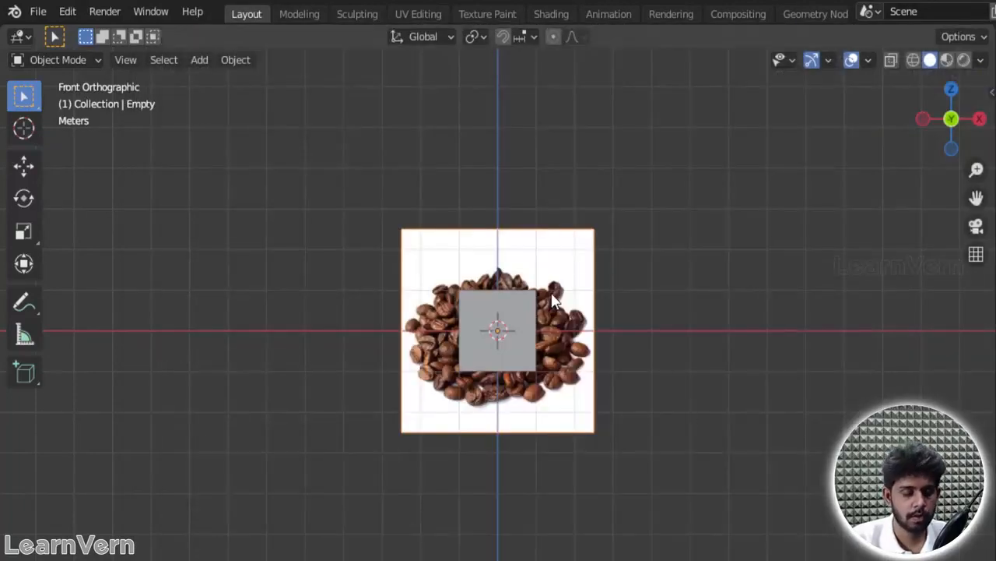
pyautogui.press('g')
pyautogui.click(277, 142)
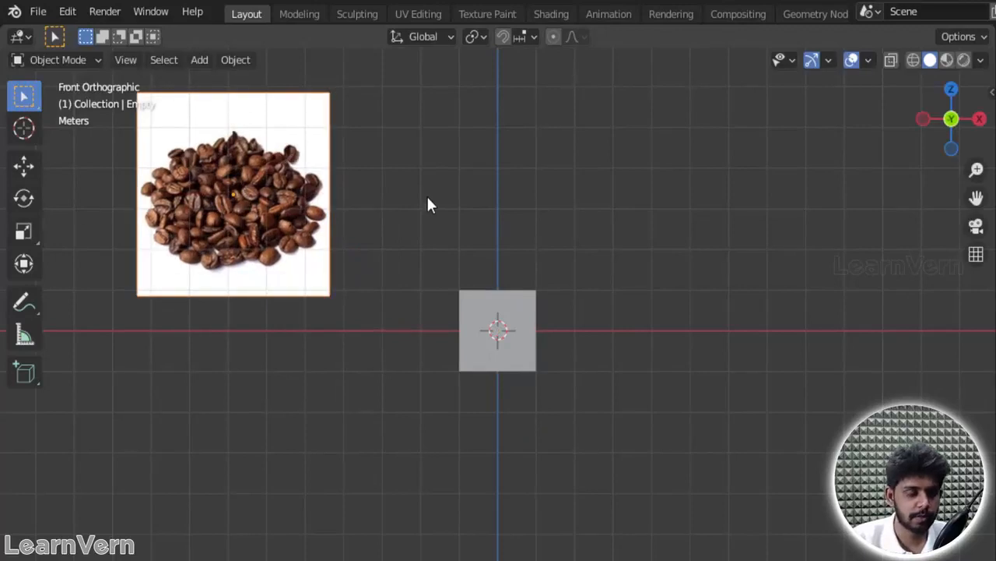
# Step: Add Coffee-Bean-Hardness-1.jpg as a second background image and place it beside the first one, above the cube
pyautogui.hotkey('shift', 'a')
pyautogui.moveTo(630, 253)
pyautogui.click(724, 270)
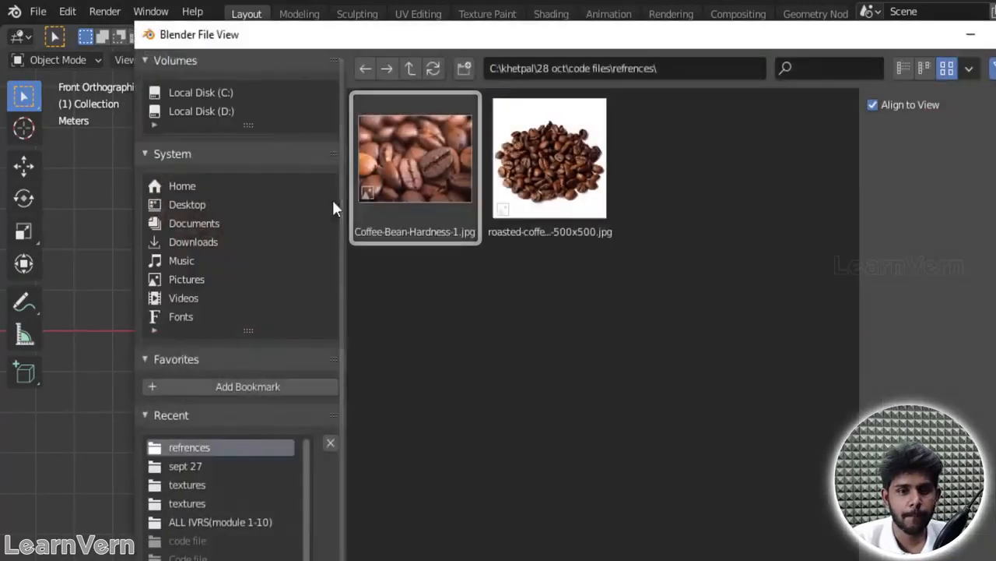
pyautogui.click(411, 180)
pyautogui.press('Return')
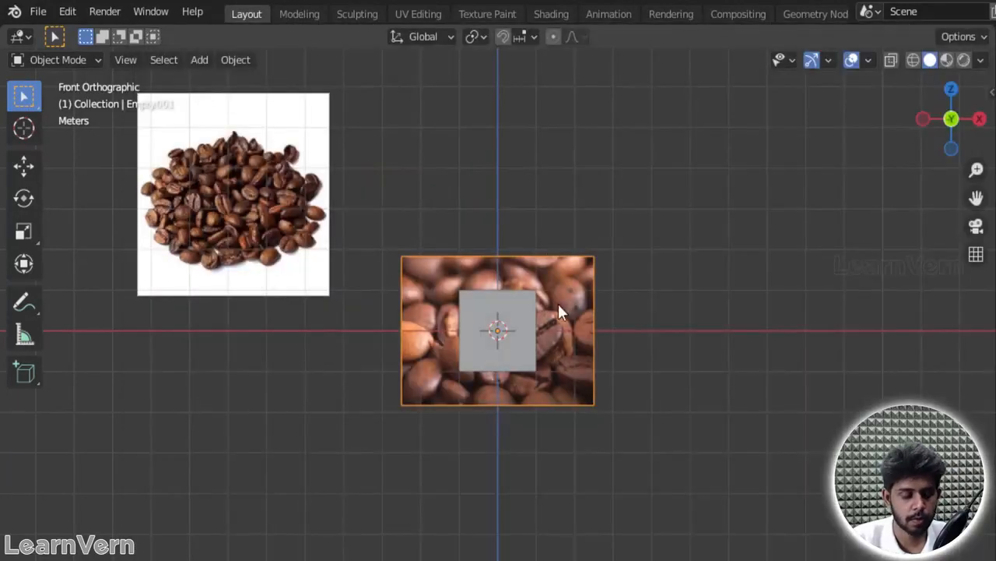
pyautogui.press('g')
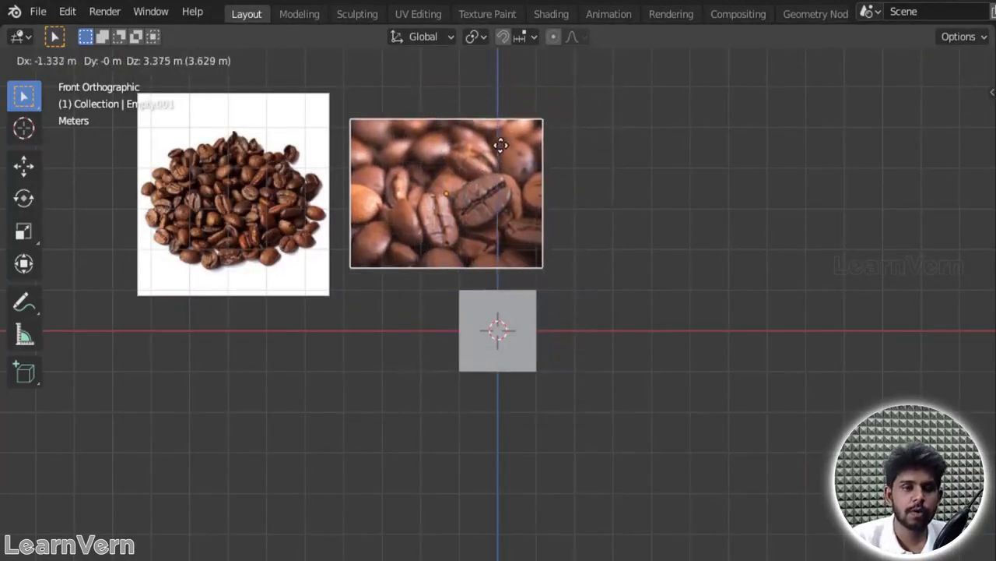
pyautogui.click(498, 139)
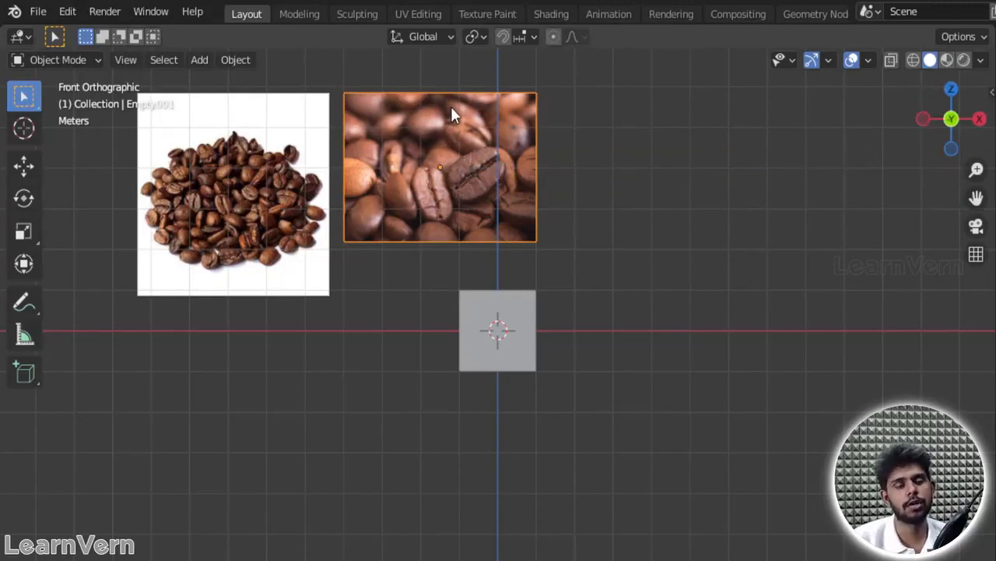
# Step: Preview the scene in wireframe shading, then return to solid shading
pyautogui.click(914, 60)
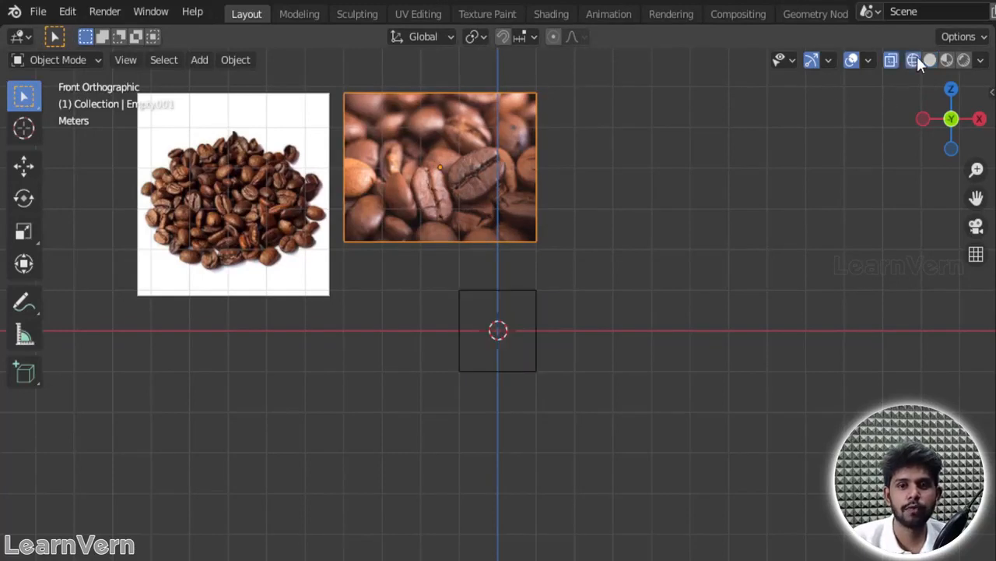
pyautogui.click(929, 60)
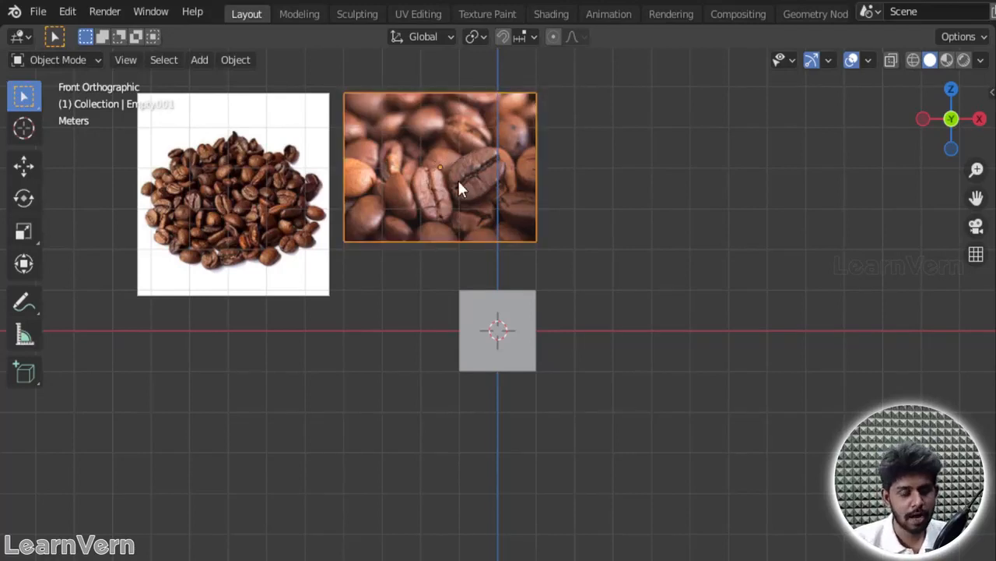
# Step: Shift the close-up bean image slightly to the right and enlarge it until it fills most of the view
pyautogui.press('g')
pyautogui.click(504, 194)
pyautogui.press('s')
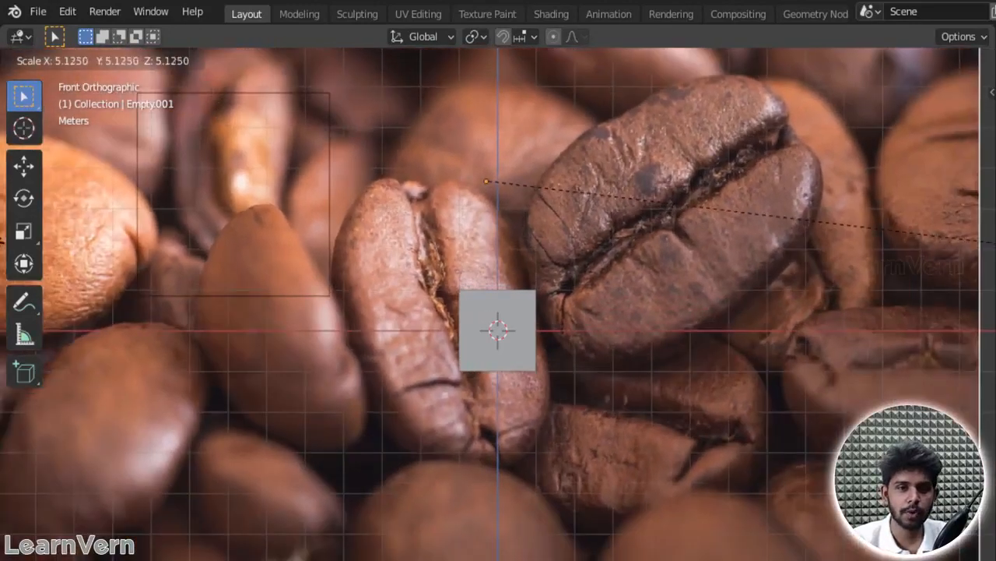
pyautogui.click(940, 237)
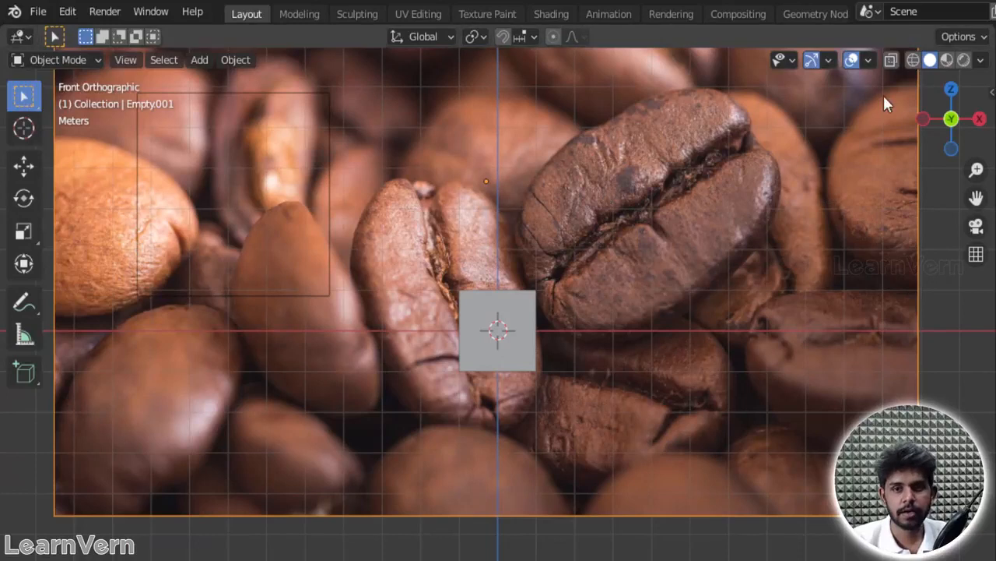
# Step: Examine the shape, centre crease and surface detail of the dark coffee bean in the enlarged close-up image
pyautogui.scroll(-1, 601, 191)
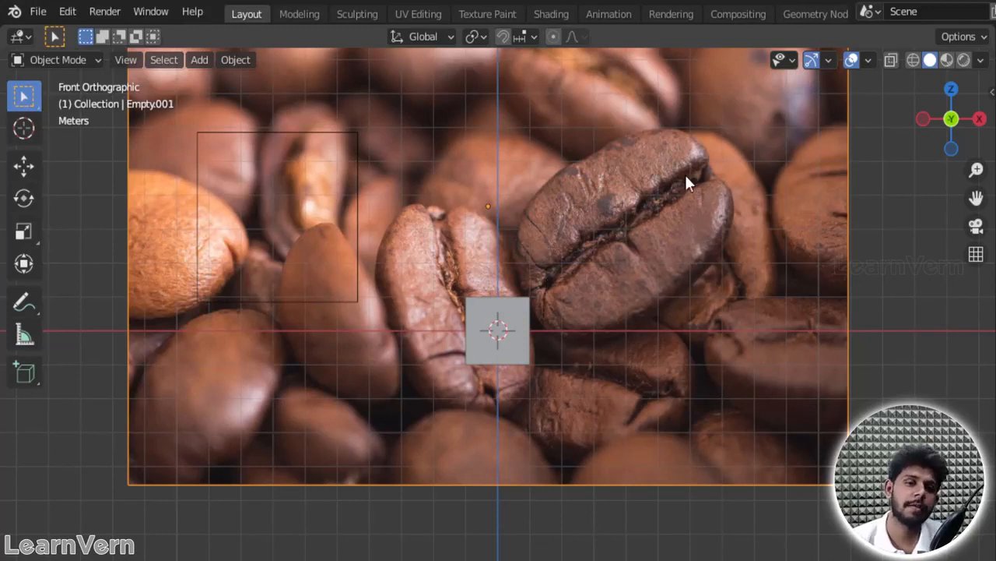
pyautogui.scroll(2, 623, 233)
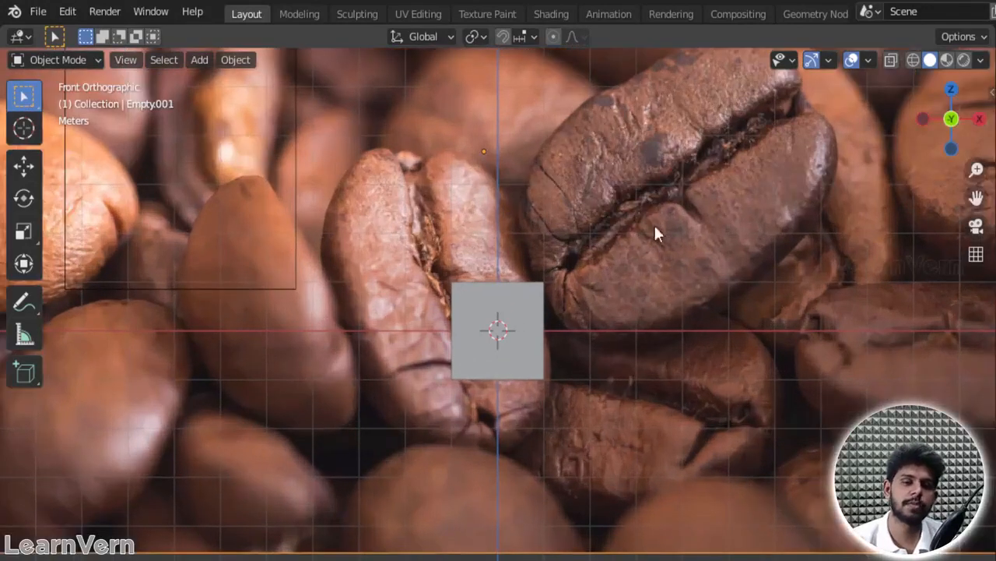
pyautogui.scroll(-2, 659, 163)
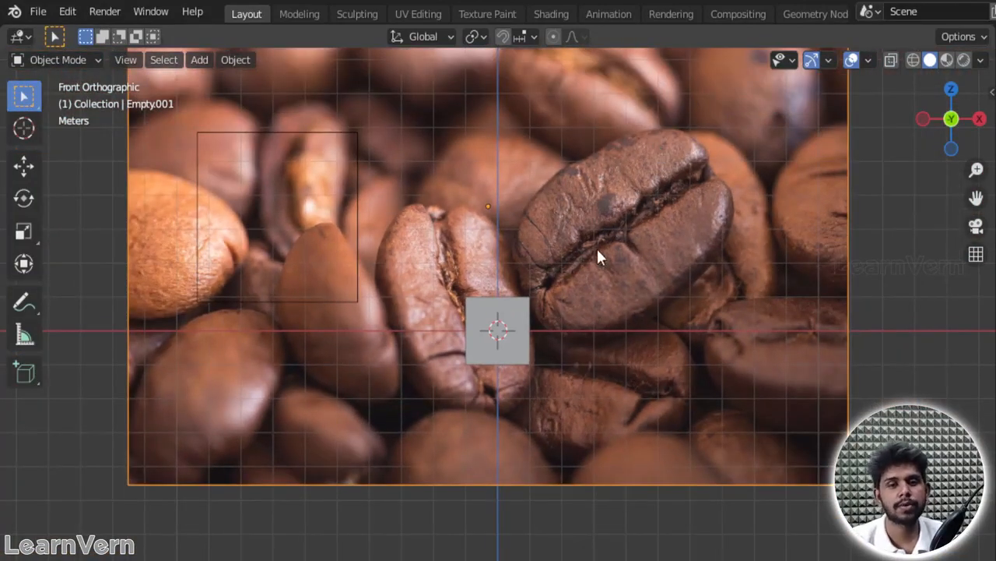
pyautogui.keyDown('shift'); pyautogui.moveTo(701, 149); pyautogui.dragTo(702, 218, button='middle'); pyautogui.keyUp('shift')
pyautogui.scroll(4, 611, 294)
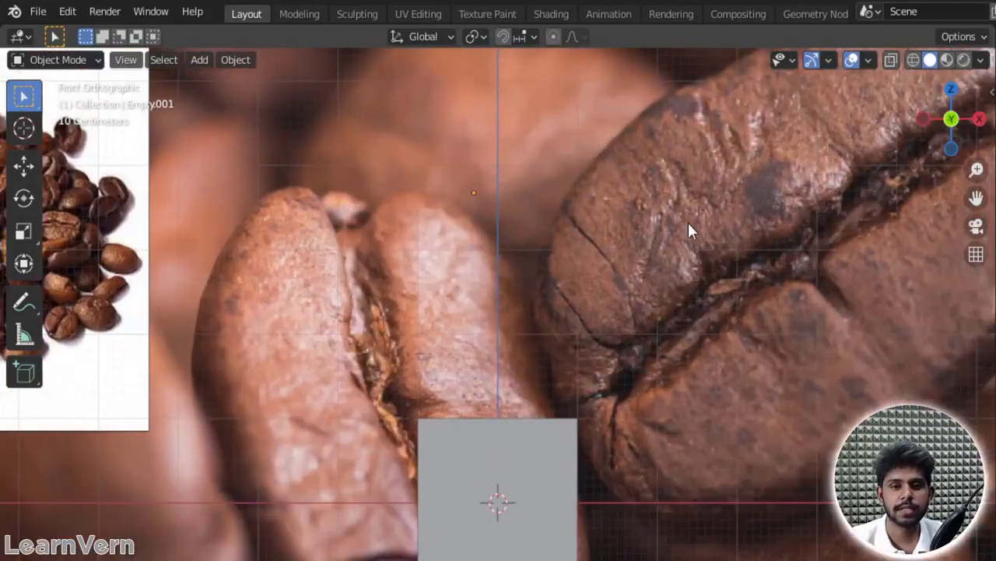
pyautogui.keyDown('shift'); pyautogui.moveTo(761, 146); pyautogui.dragTo(524, 271, button='middle'); pyautogui.keyUp('shift')
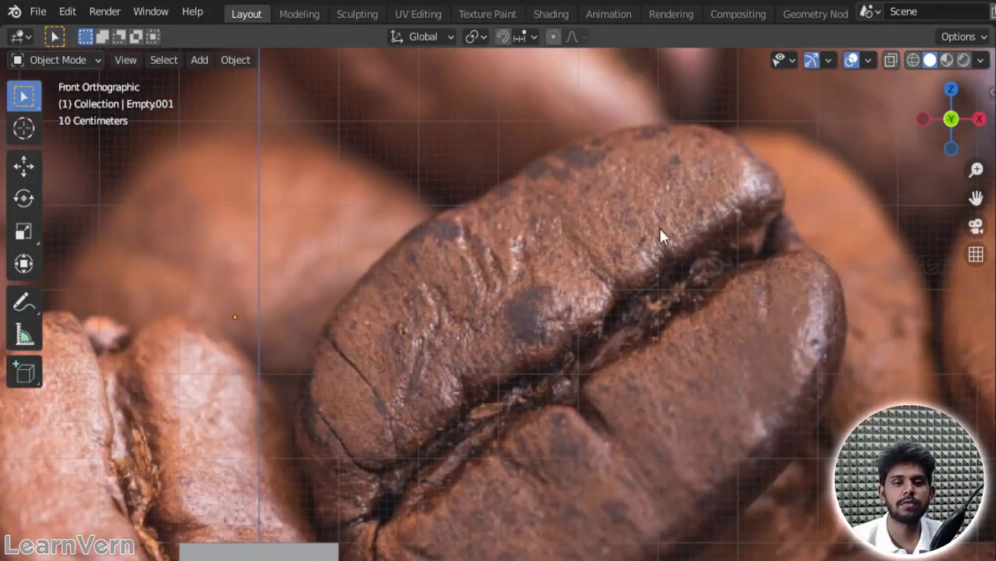
pyautogui.scroll(-4, 660, 206)
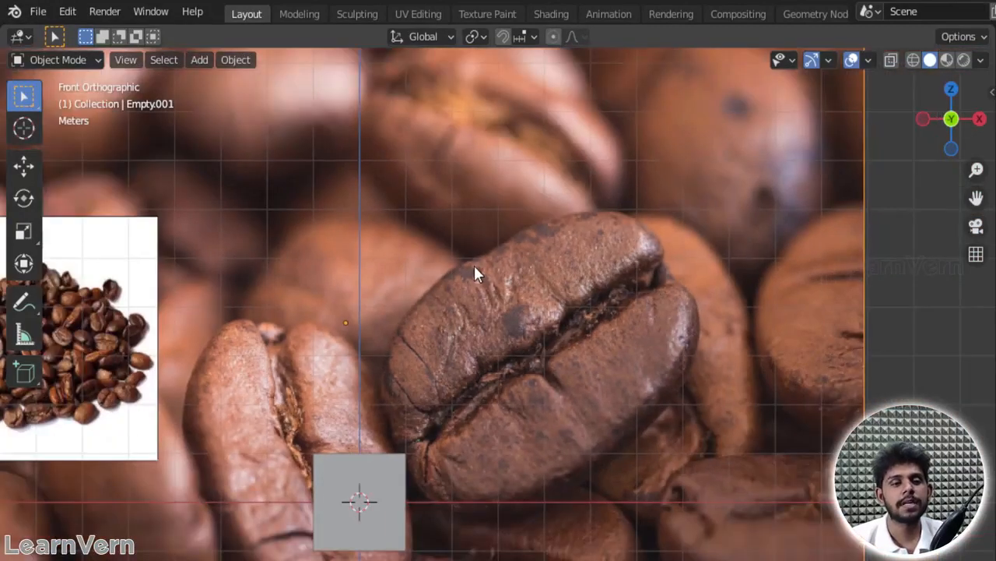
pyautogui.scroll(-4, 584, 183)
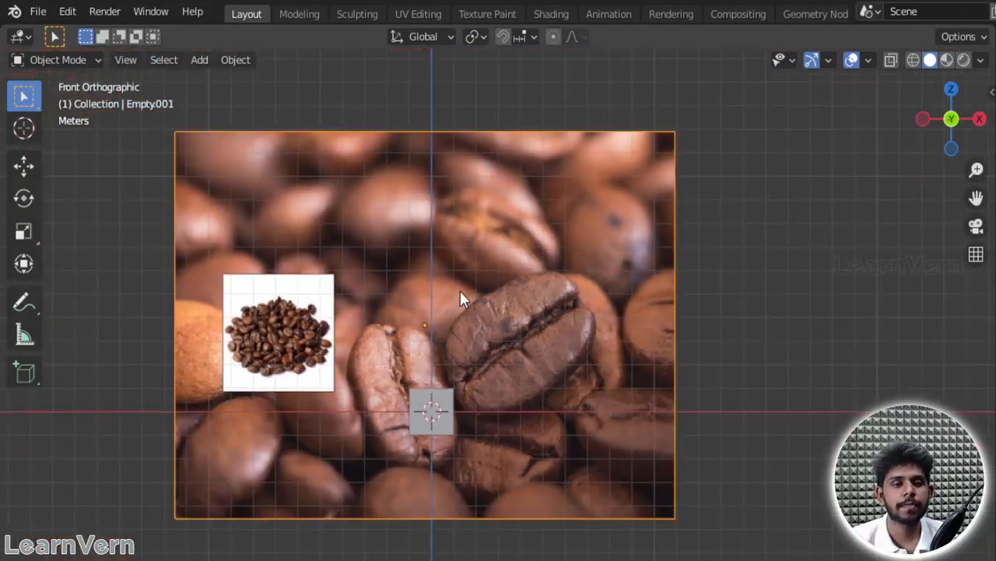
pyautogui.scroll(3, 460, 291)
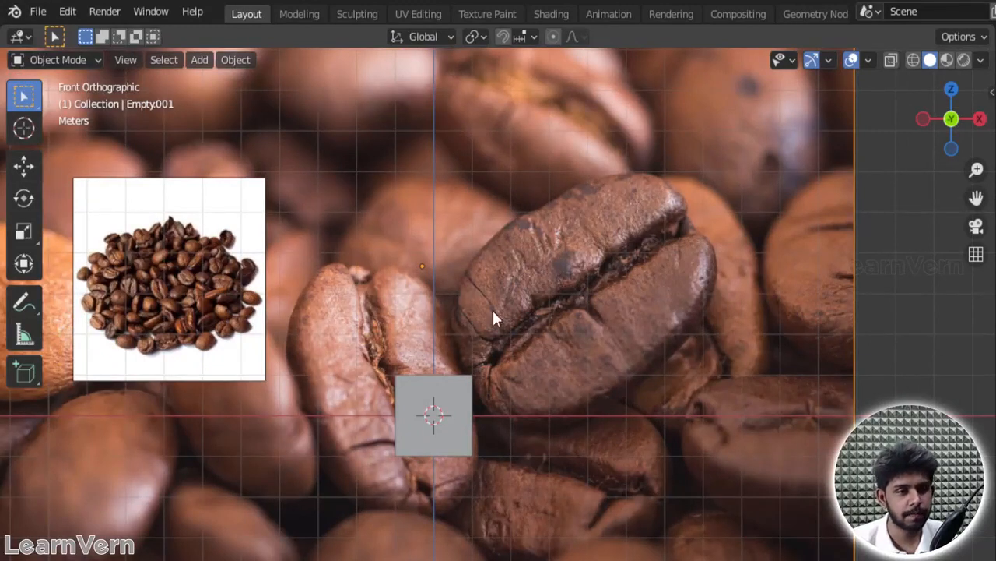
pyautogui.scroll(4, 352, 313)
pyautogui.scroll(-5, 695, 290)
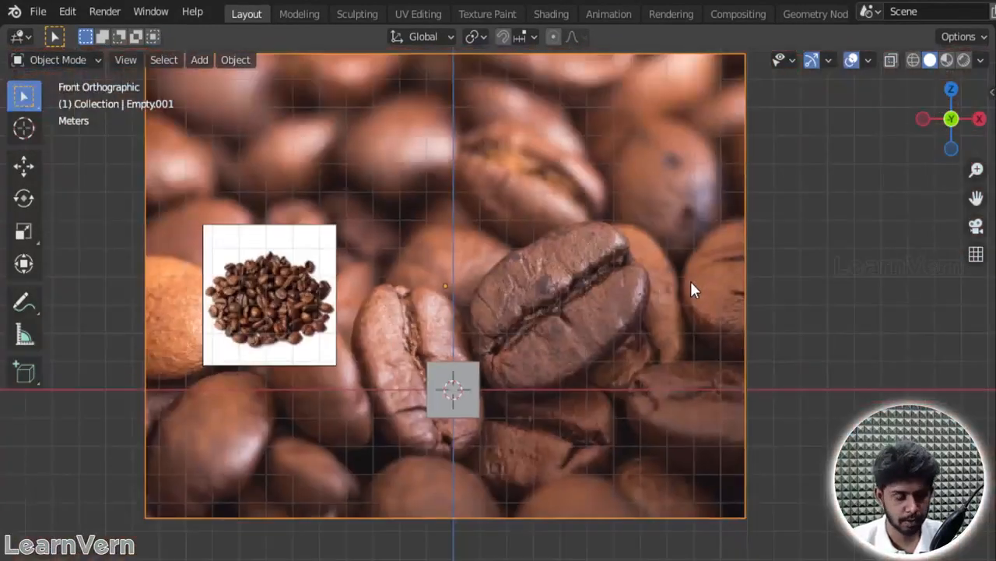
# Step: Delete the default cube
pyautogui.click(471, 372)
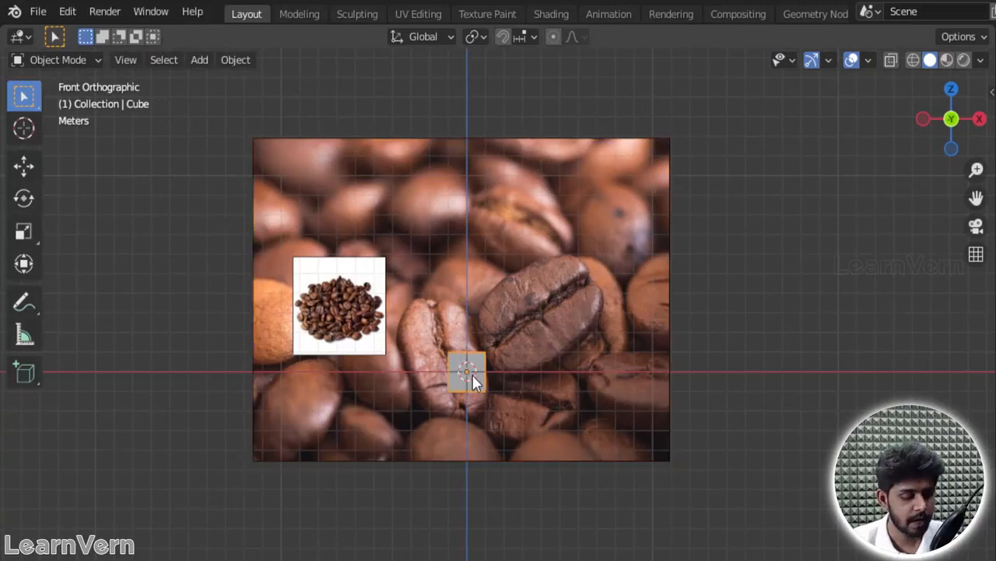
pyautogui.press('x')
pyautogui.click(472, 375)
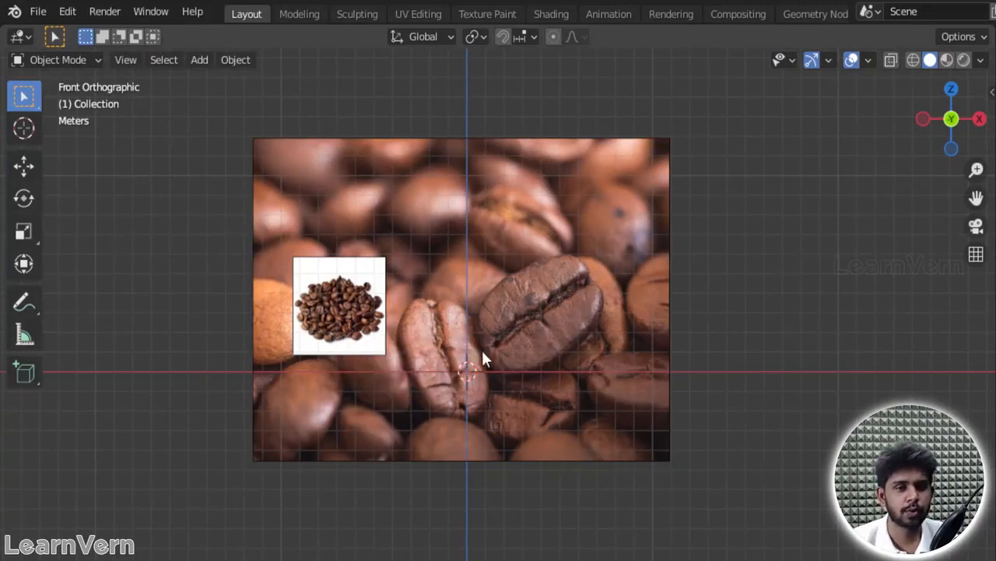
# Step: Scale the close-up bean image down so it sits beside the coffee pile image without overlapping it
pyautogui.click(507, 187)
pyautogui.press('s')
pyautogui.click(557, 267)
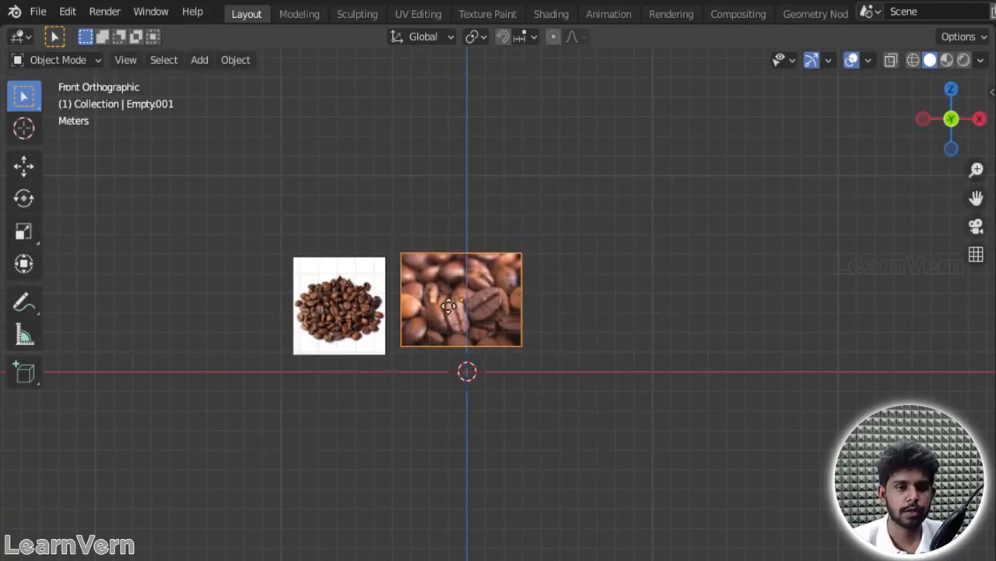
# Step: Examine the beans in the close-up image and the coffee pile image at different zoom levels
pyautogui.scroll(12, 456, 304)
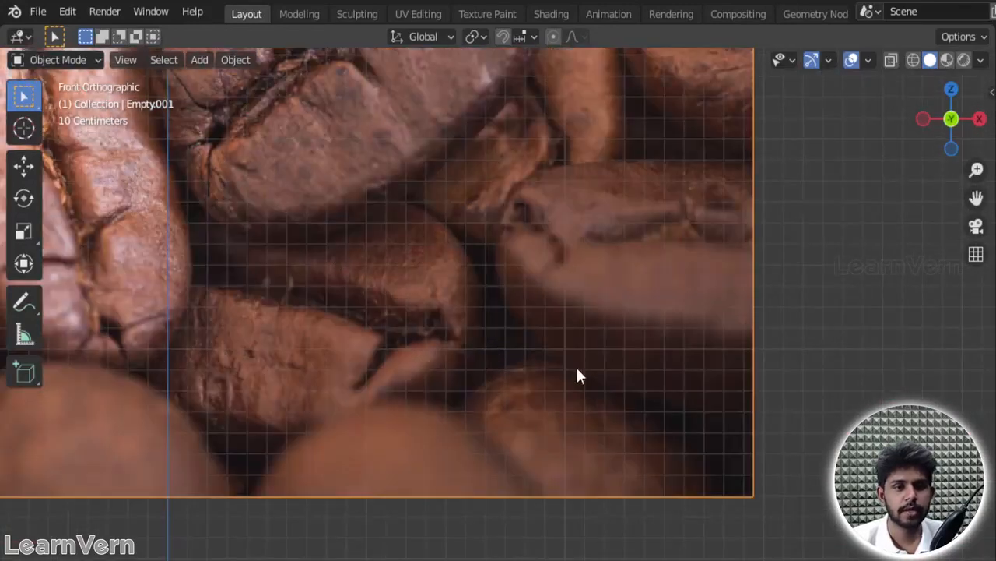
pyautogui.scroll(-4, 545, 335)
pyautogui.scroll(-5, 626, 410)
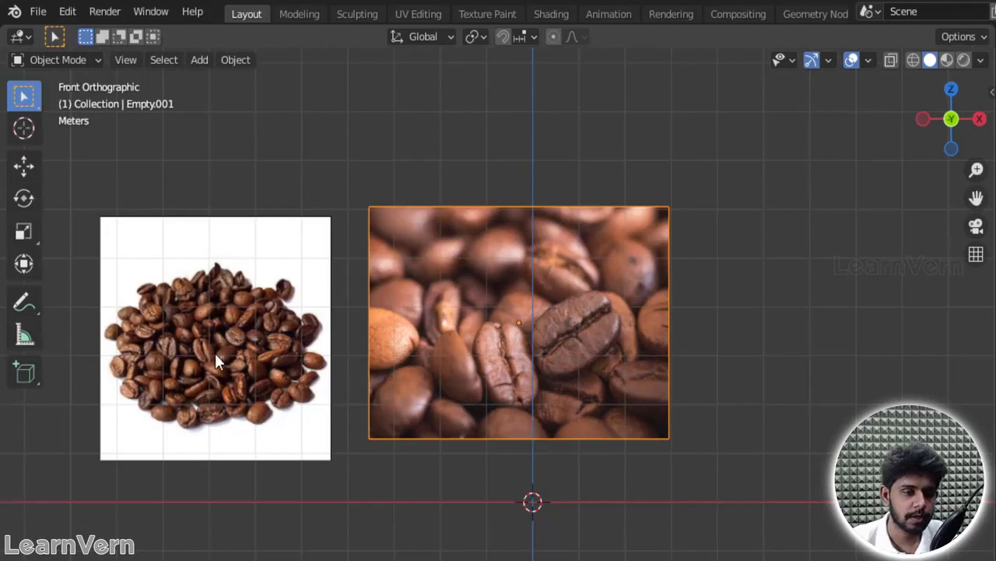
pyautogui.keyDown('shift'); pyautogui.moveTo(167, 345); pyautogui.dragTo(327, 274, button='middle'); pyautogui.keyUp('shift')
pyautogui.scroll(6, 318, 295)
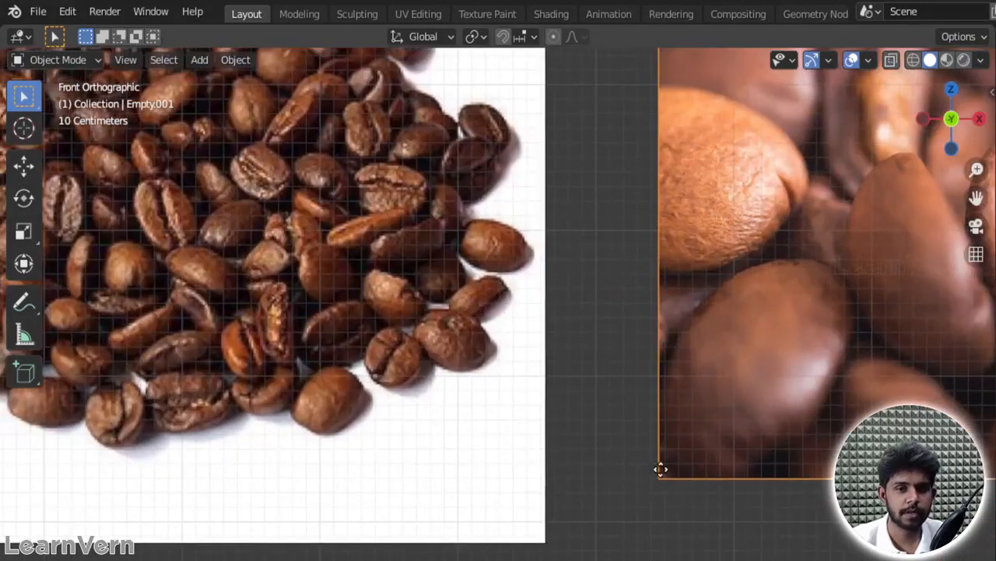
pyautogui.keyDown('shift'); pyautogui.moveTo(365, 227); pyautogui.dragTo(381, 256, button='middle'); pyautogui.keyUp('shift')
pyautogui.scroll(-2, 419, 336)
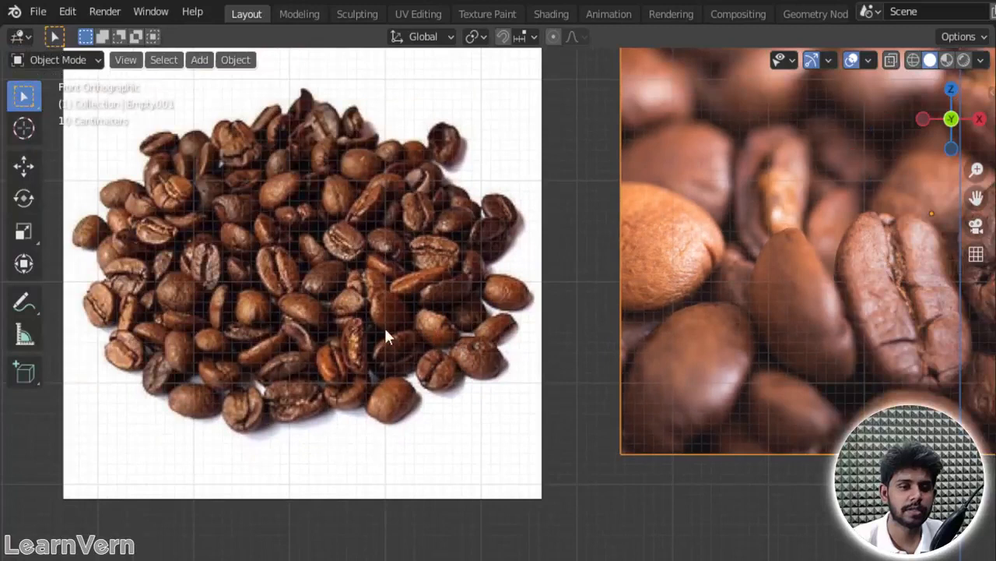
pyautogui.moveTo(976, 197); pyautogui.dragTo(995, 286)
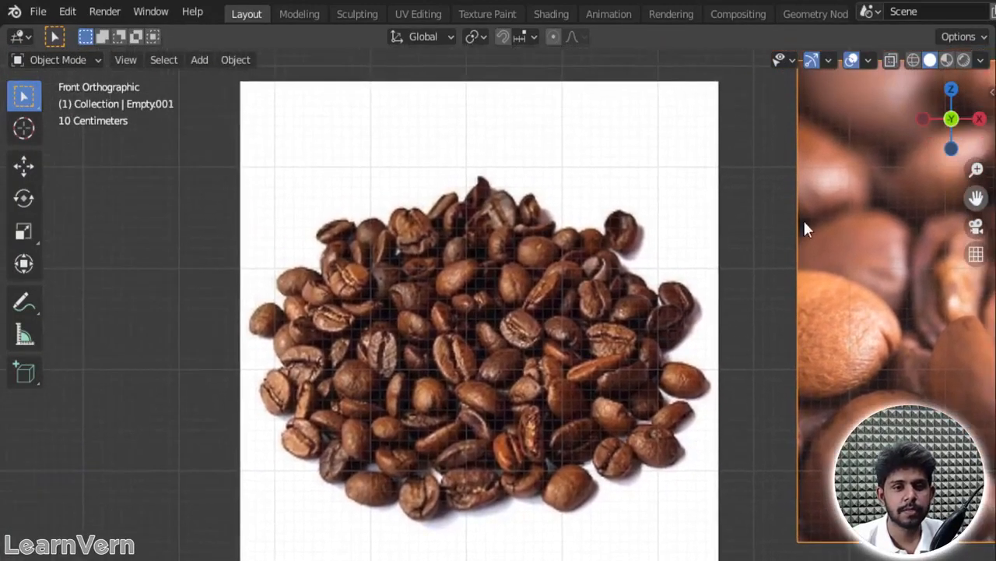
# Step: Delete the reference image of the coffee bean pile on the white background
pyautogui.scroll(3, 452, 299)
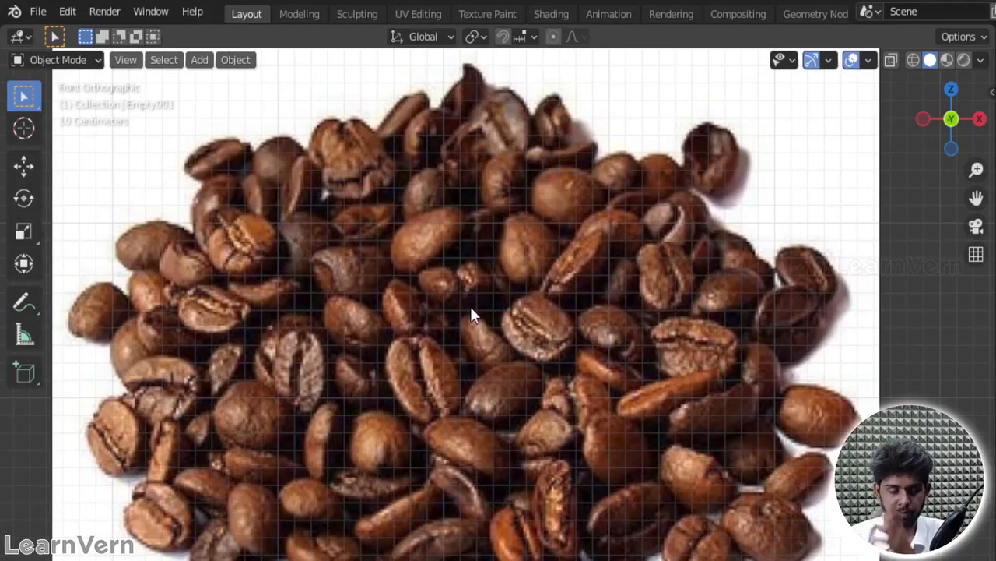
pyautogui.scroll(-5, 420, 257)
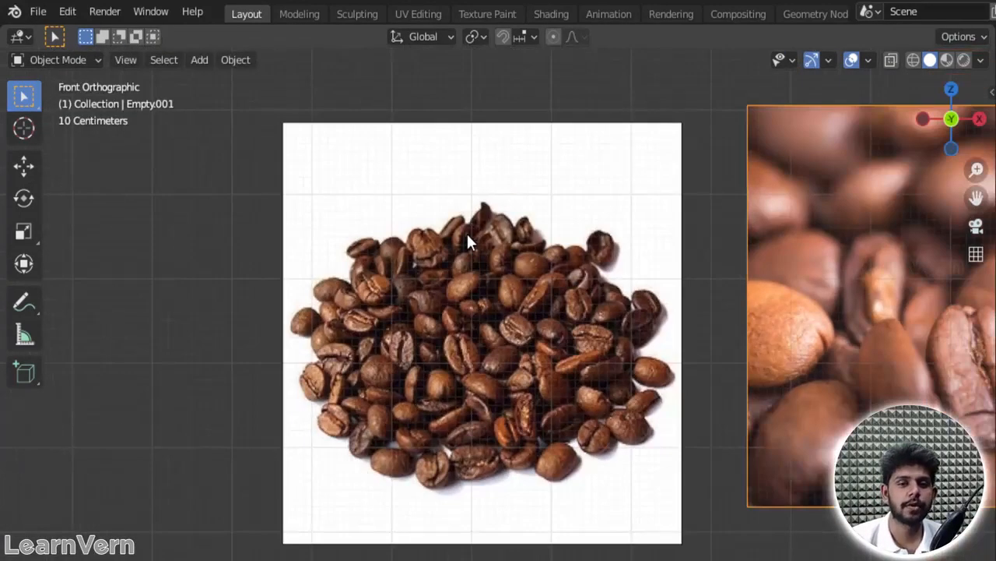
pyautogui.click(511, 286)
pyautogui.press('Delete')
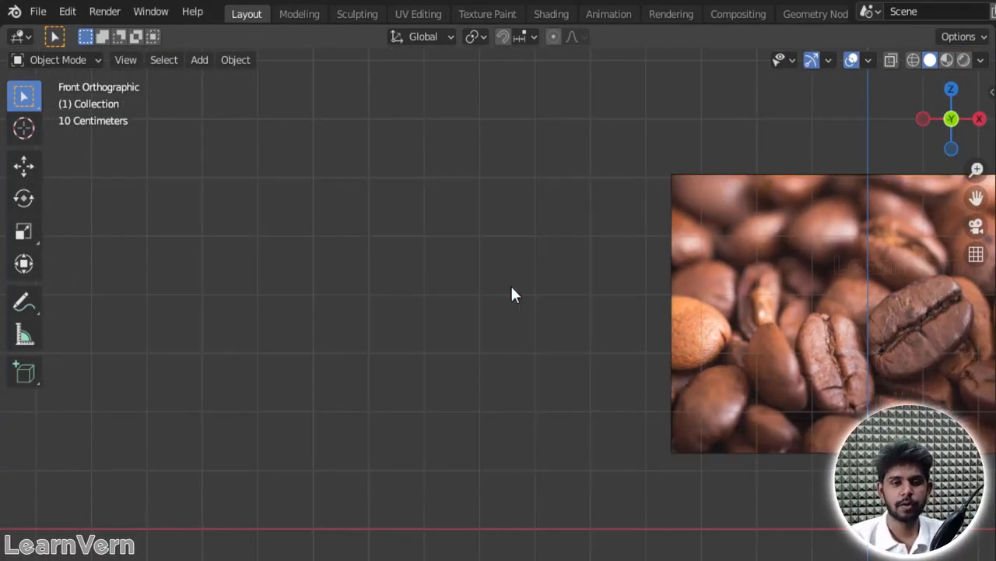
# Step: Add a cylinder mesh at the origin below the close-up bean image and expand its creation settings
pyautogui.moveTo(979, 201); pyautogui.dragTo(724, 226)
pyautogui.scroll(2, 671, 334)
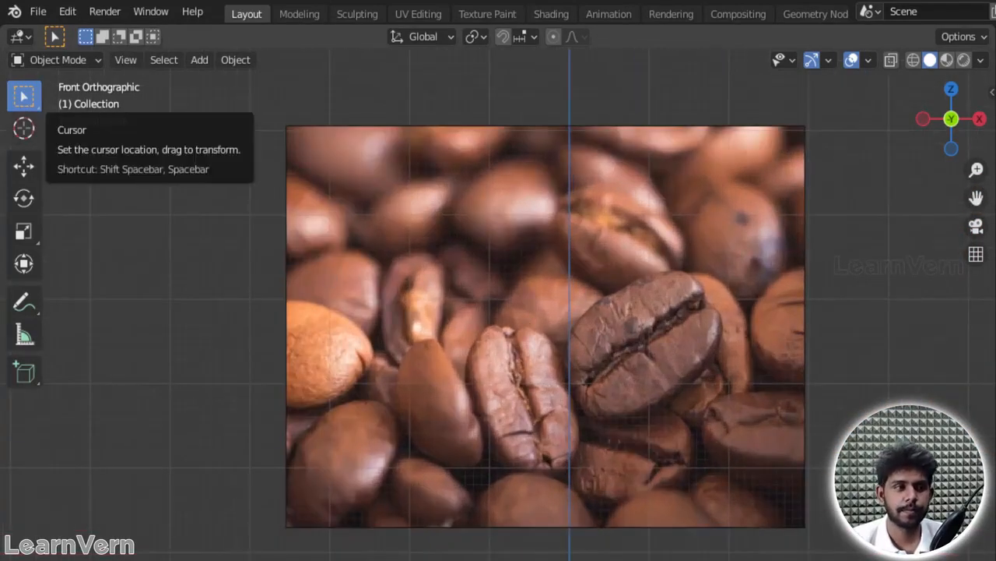
pyautogui.hotkey('shift', 'a')
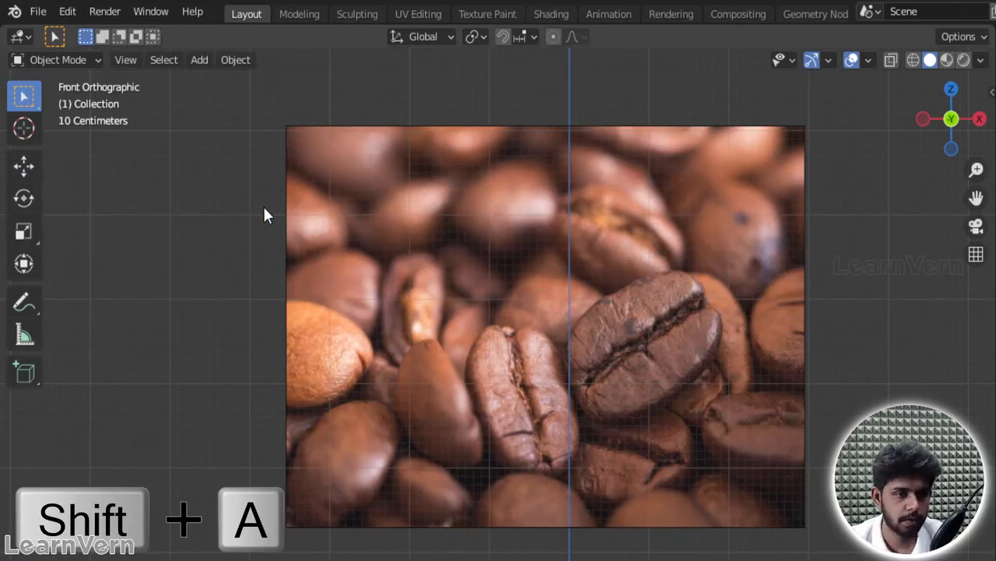
pyautogui.hotkey('shift', 'a')
pyautogui.moveTo(229, 51)
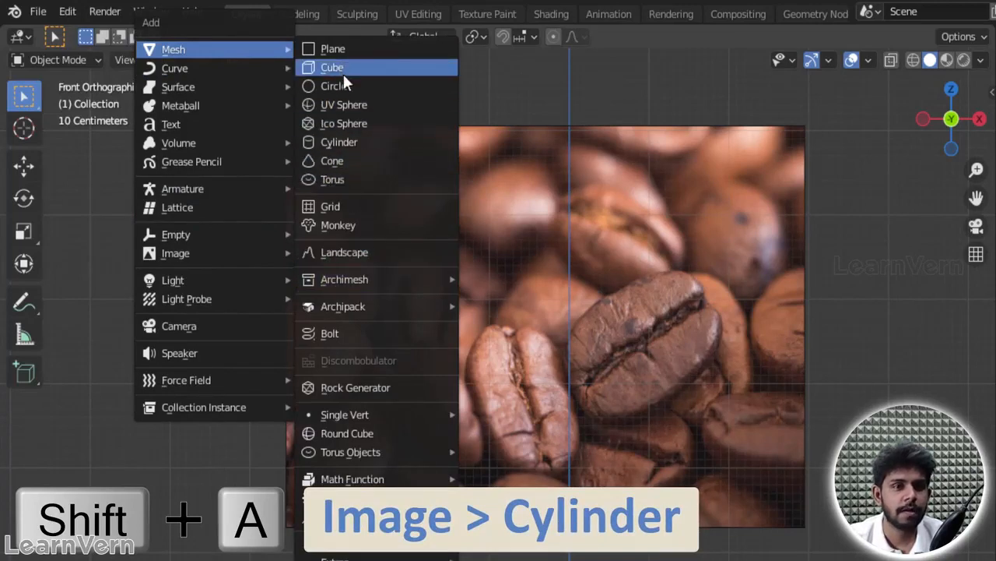
pyautogui.click(359, 144)
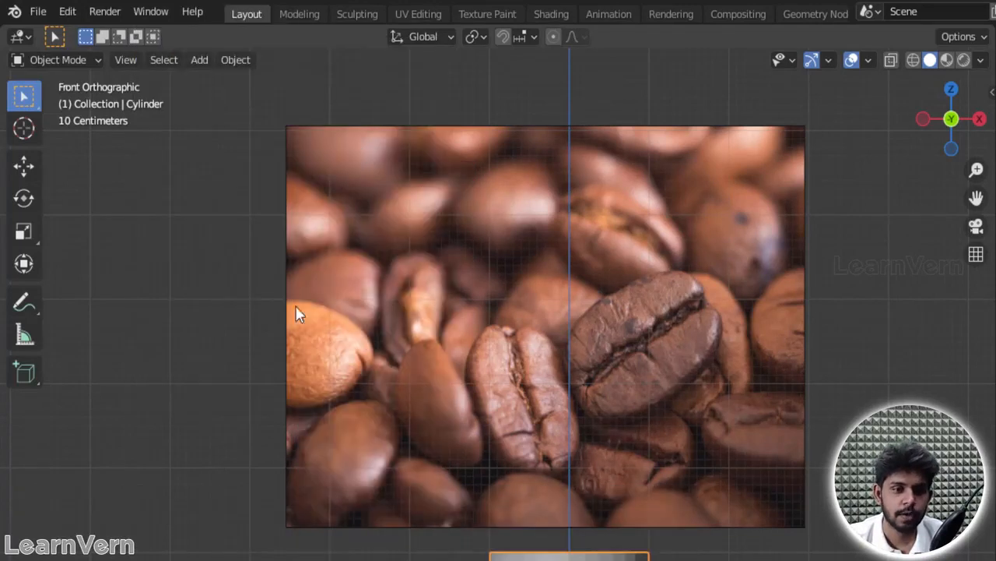
pyautogui.scroll(-5, 554, 537)
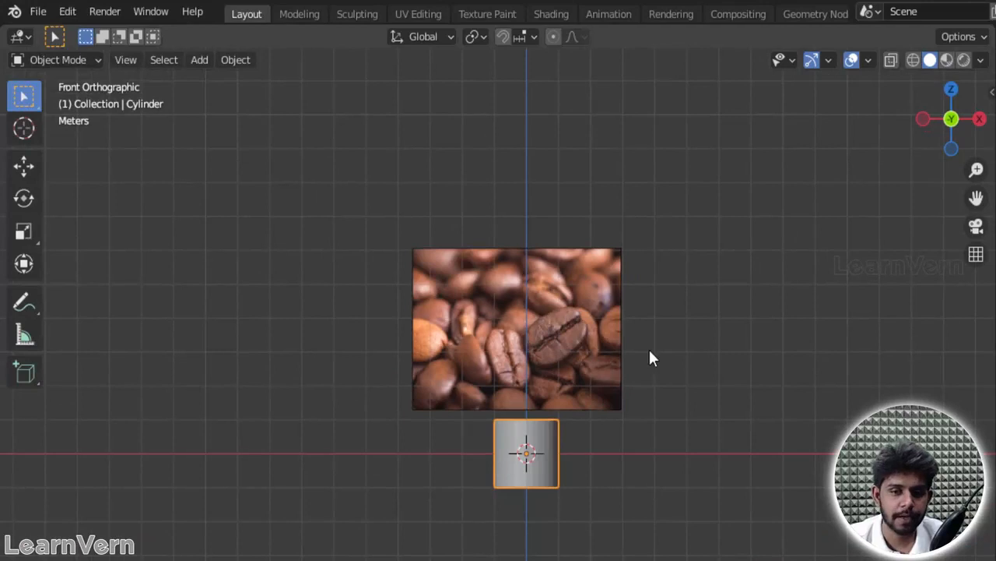
pyautogui.moveTo(976, 197); pyautogui.dragTo(995, 18)
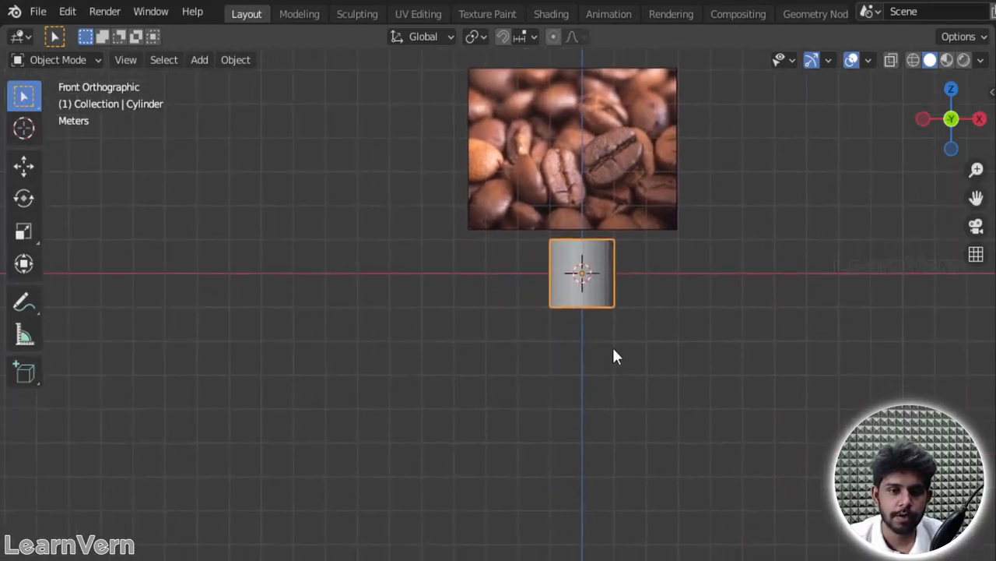
pyautogui.scroll(5, 613, 356)
pyautogui.keyDown('shift'); pyautogui.moveTo(682, 179); pyautogui.dragTo(621, 242, button='middle'); pyautogui.keyUp('shift')
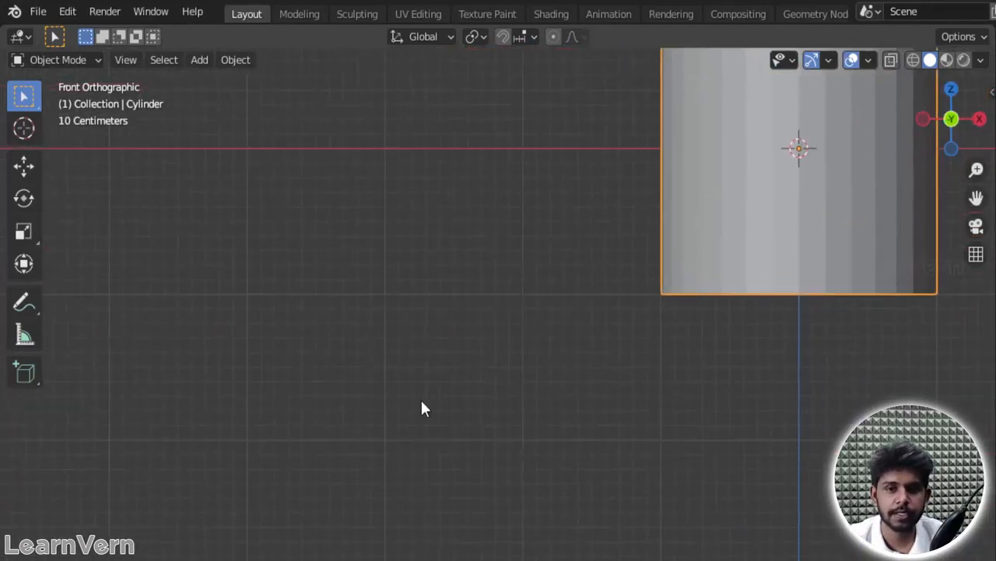
pyautogui.moveTo(975, 198); pyautogui.dragTo(816, 380)
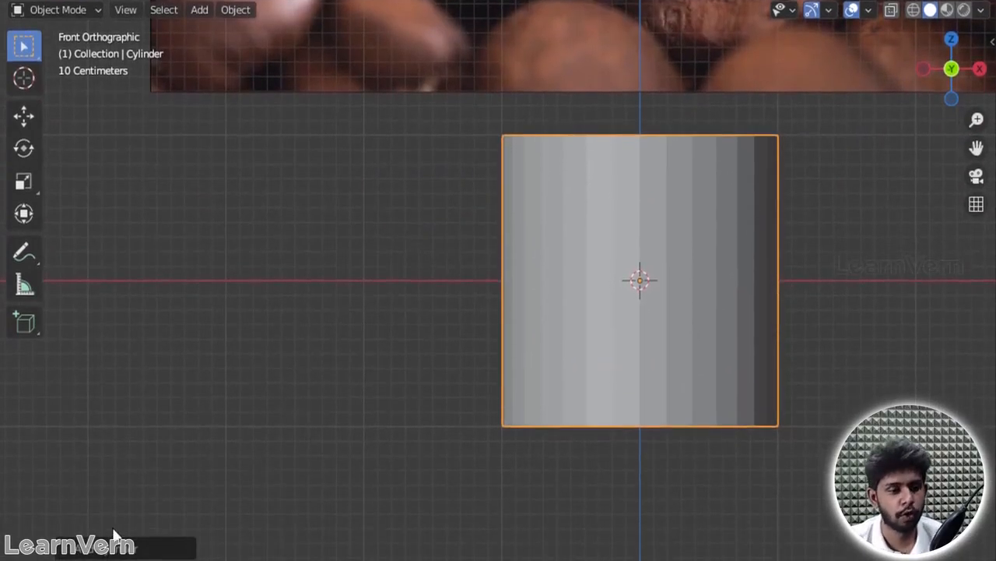
pyautogui.click(71, 550)
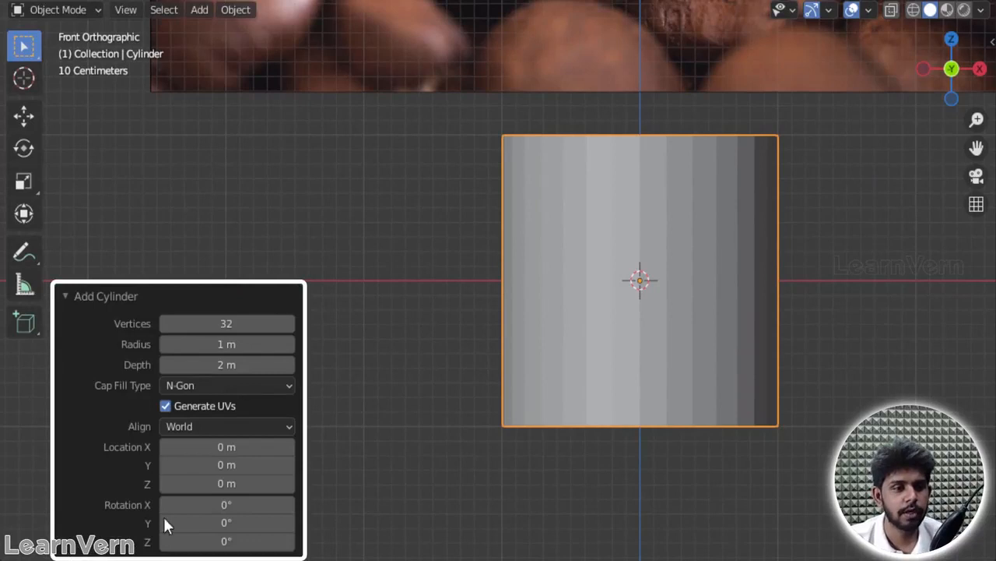
# Step: Set the new cylinder's vertex count to 12
pyautogui.click(221, 327)
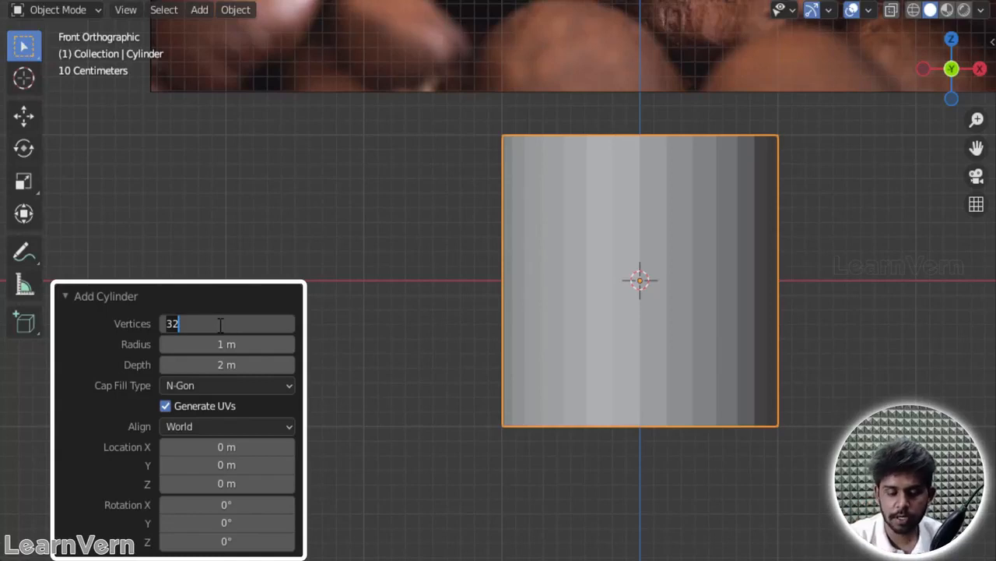
pyautogui.write('12')
pyautogui.press('Return')
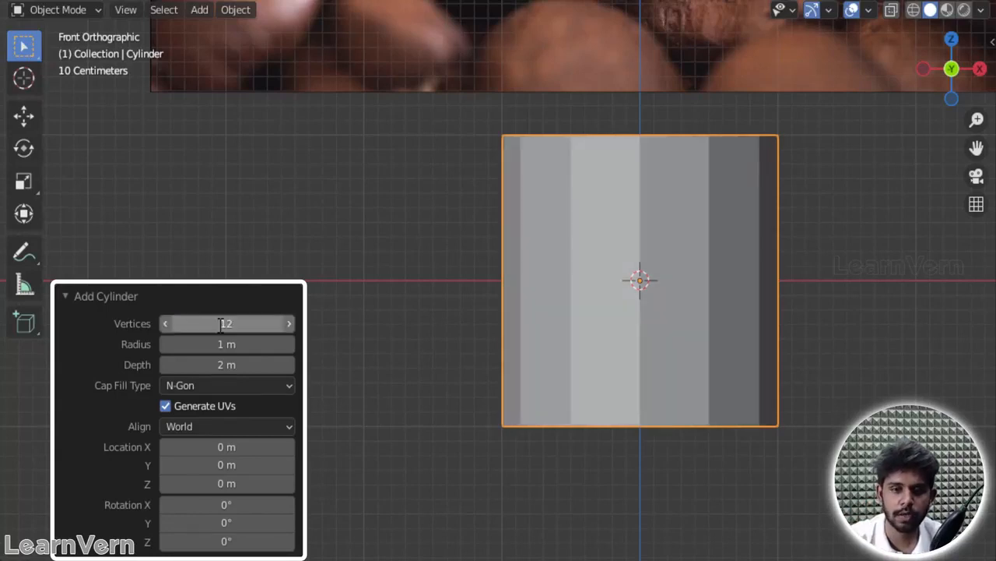
# Step: Set the cylinder's vertex count to 8 to give it an octagonal shape
pyautogui.moveTo(722, 184); pyautogui.dragTo(583, 287, button='middle')
pyautogui.click(218, 323)
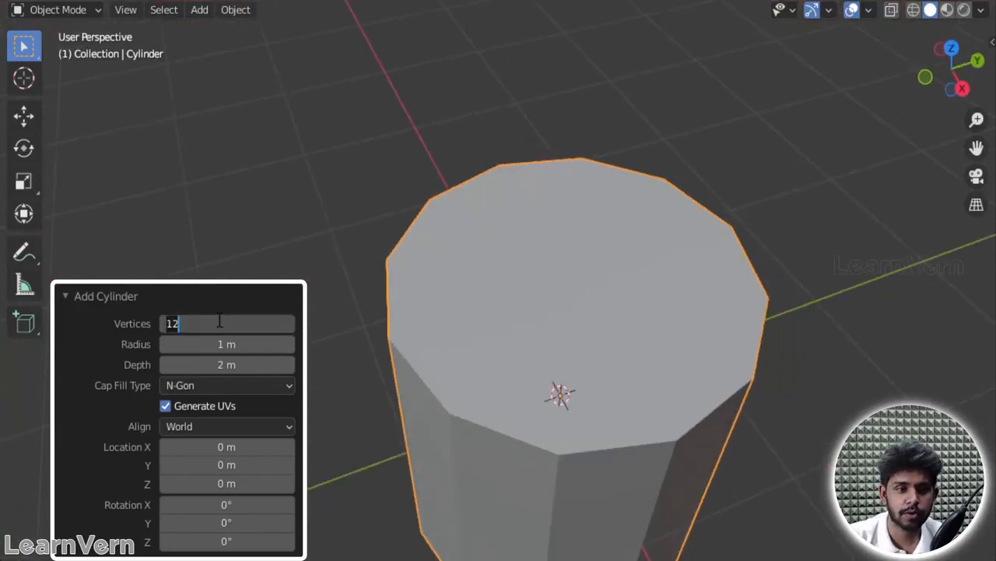
pyautogui.write('8')
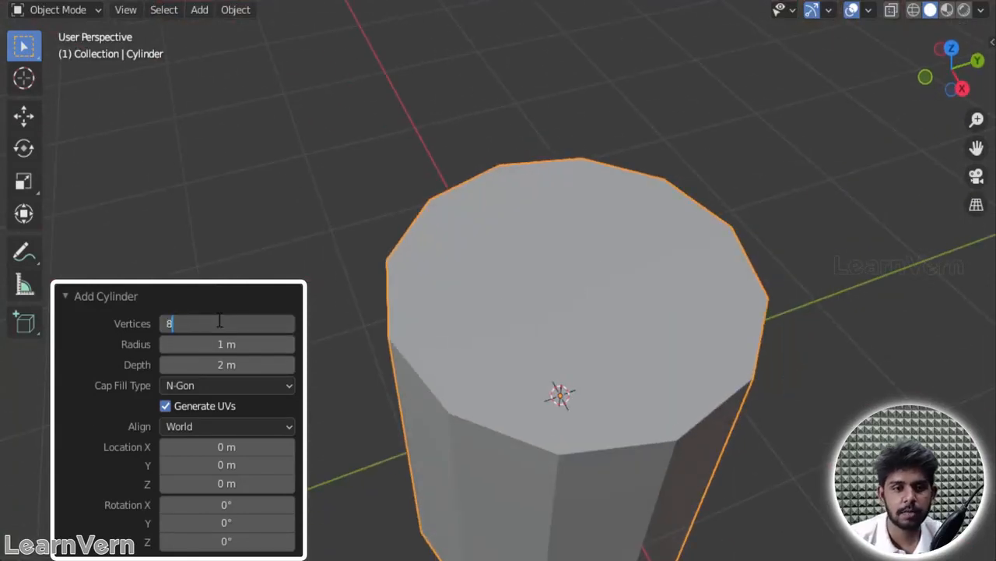
pyautogui.press('Return')
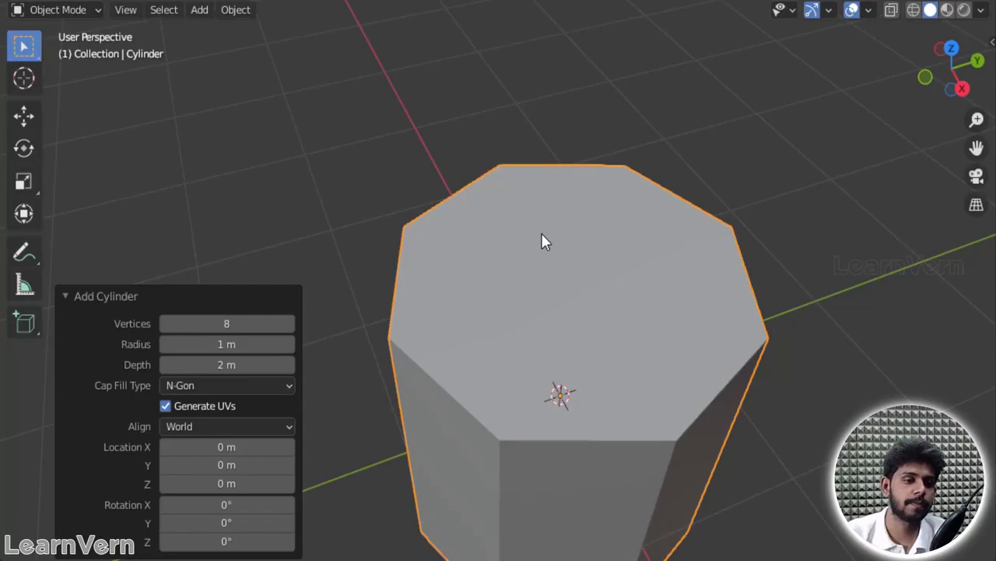
# Step: Flatten the octagonal cylinder by scaling it to about 0.21 along the Z axis
pyautogui.click(457, 131)
pyautogui.click(545, 280)
pyautogui.moveTo(867, 351); pyautogui.dragTo(819, 212, button='middle')
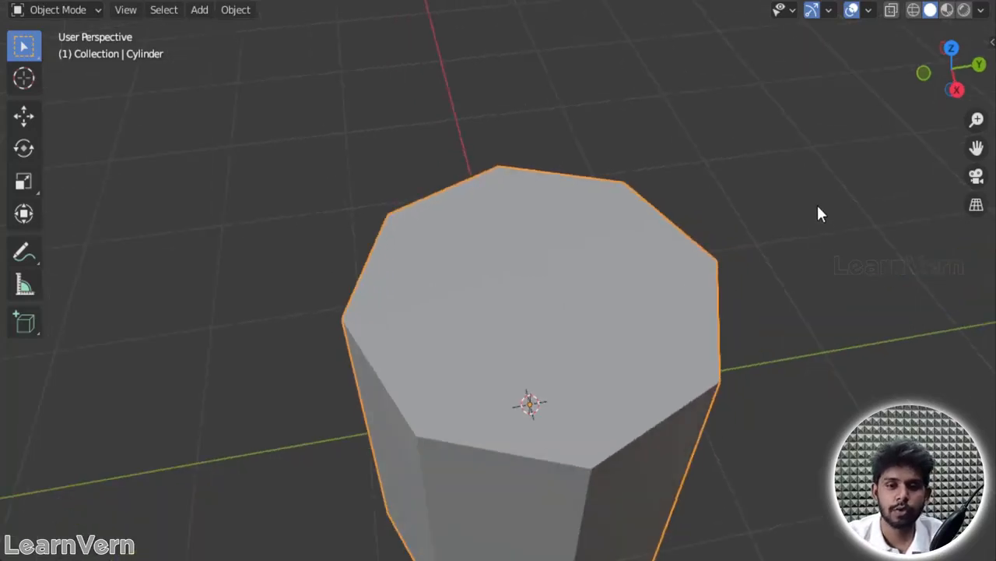
pyautogui.moveTo(828, 151); pyautogui.dragTo(781, 243, button='middle')
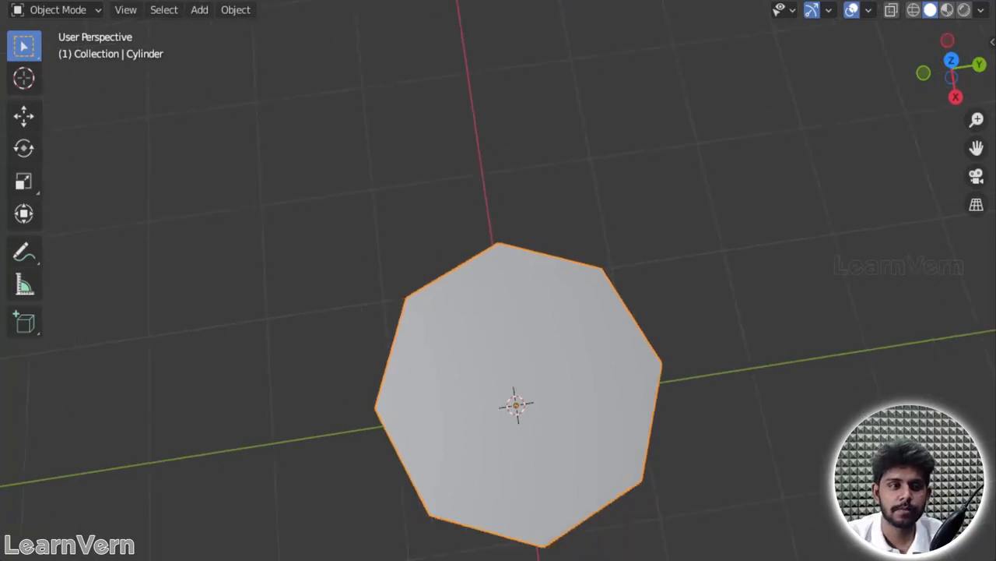
pyautogui.moveTo(732, 64); pyautogui.dragTo(810, 318, button='middle')
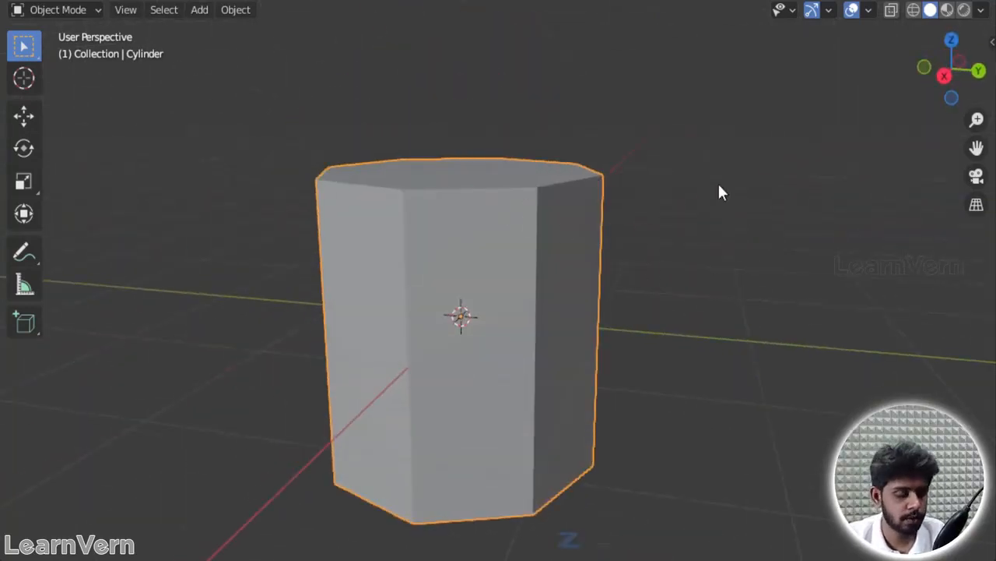
pyautogui.press('s')
pyautogui.press('z')
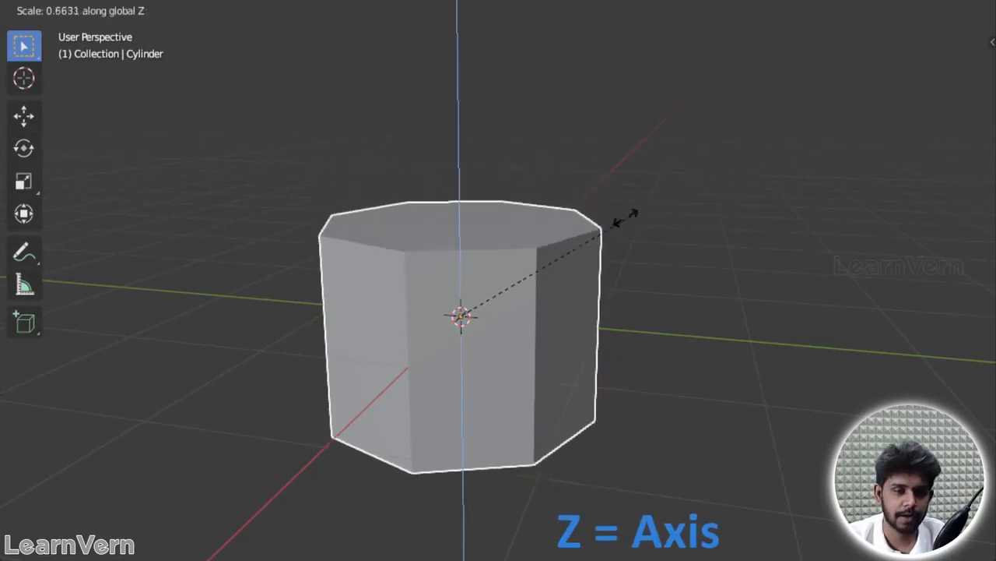
pyautogui.click(523, 305)
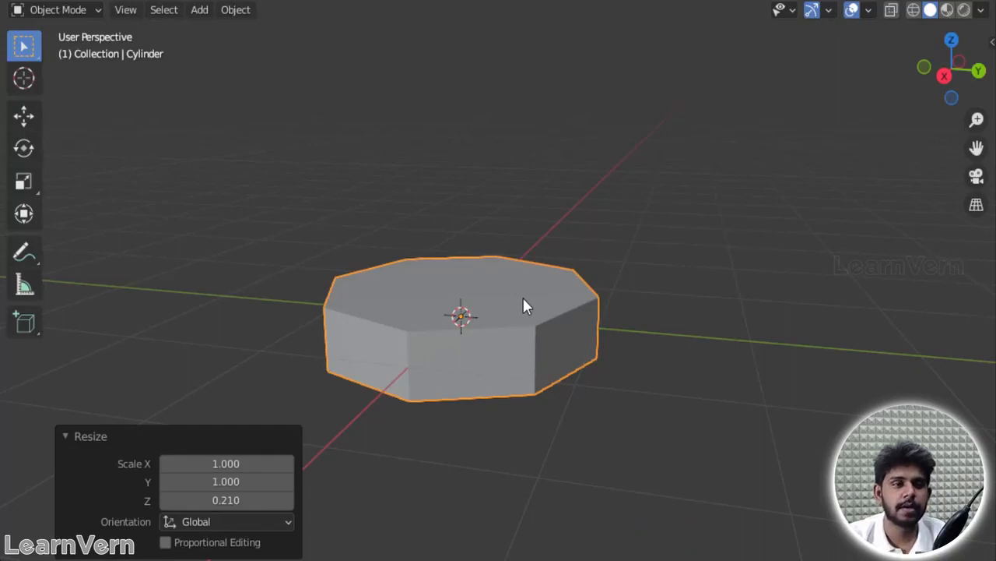
# Step: In Edit Mode, join the two opposite vertices on the X axis with an edge across the cylinder's top face
pyautogui.press('Tab')
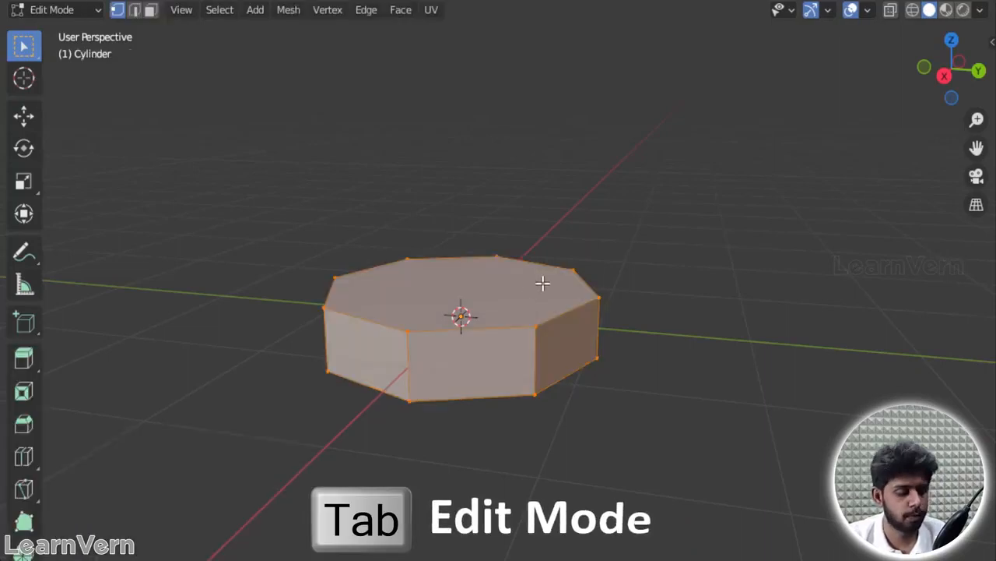
pyautogui.press('`')
pyautogui.click(544, 178)
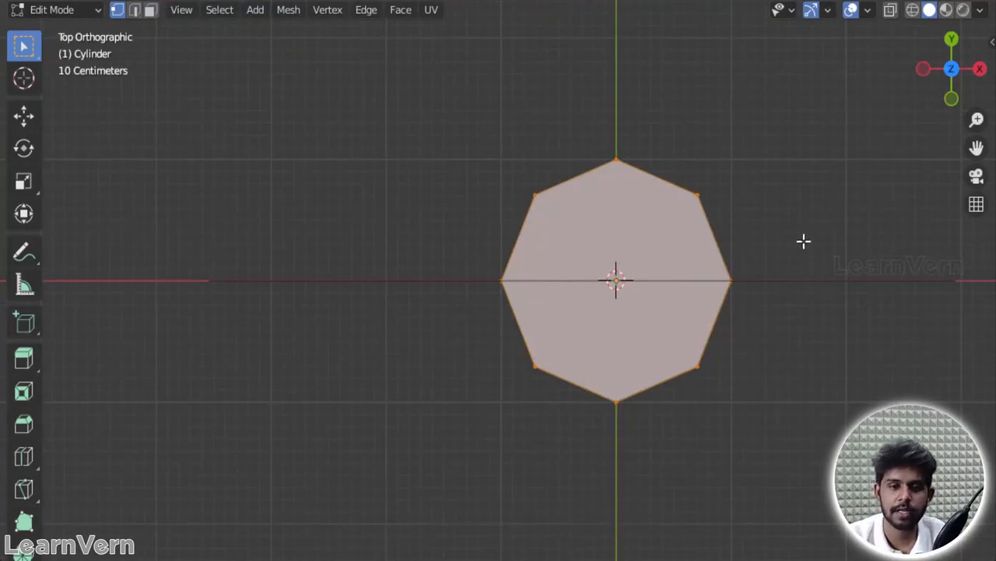
pyautogui.press('KP_1')
pyautogui.scroll(-1, 789, 241)
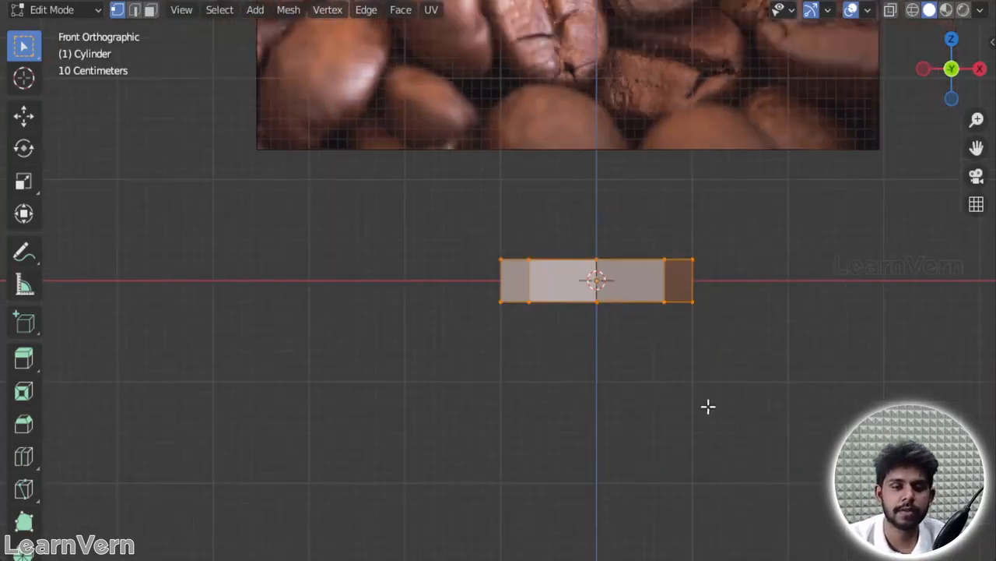
pyautogui.scroll(-2, 703, 260)
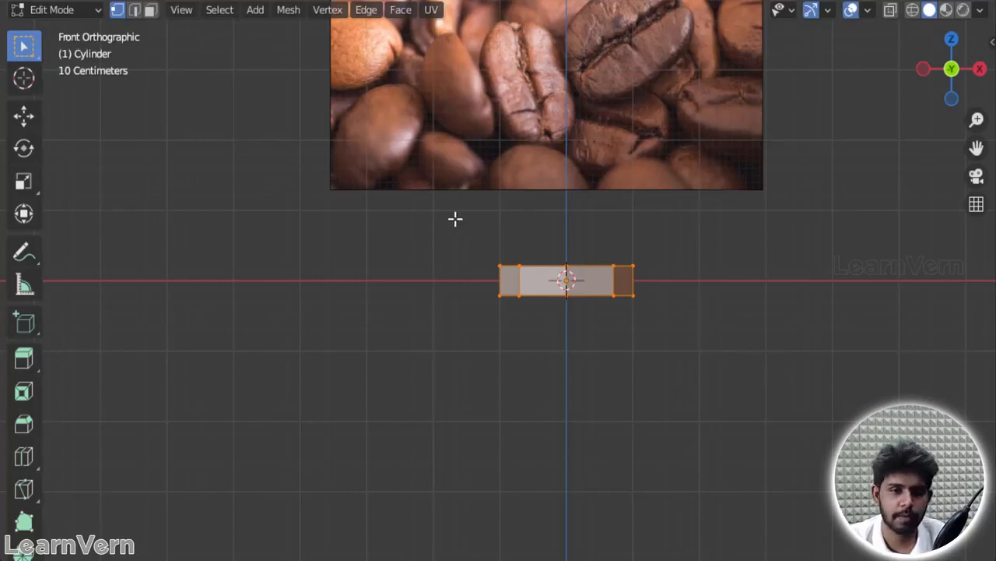
pyautogui.press('`')
pyautogui.click(454, 112)
pyautogui.scroll(7, 591, 253)
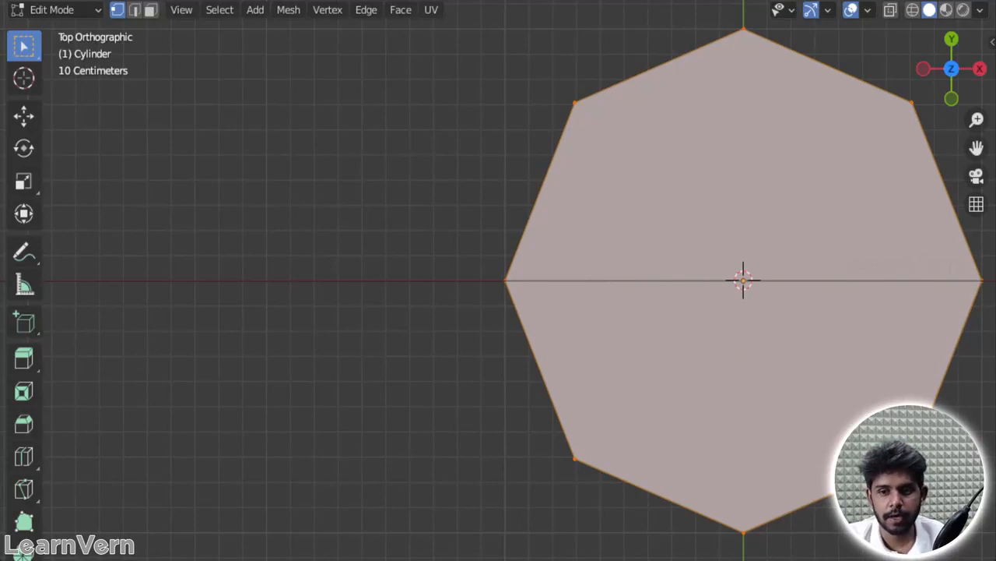
pyautogui.click(978, 278)
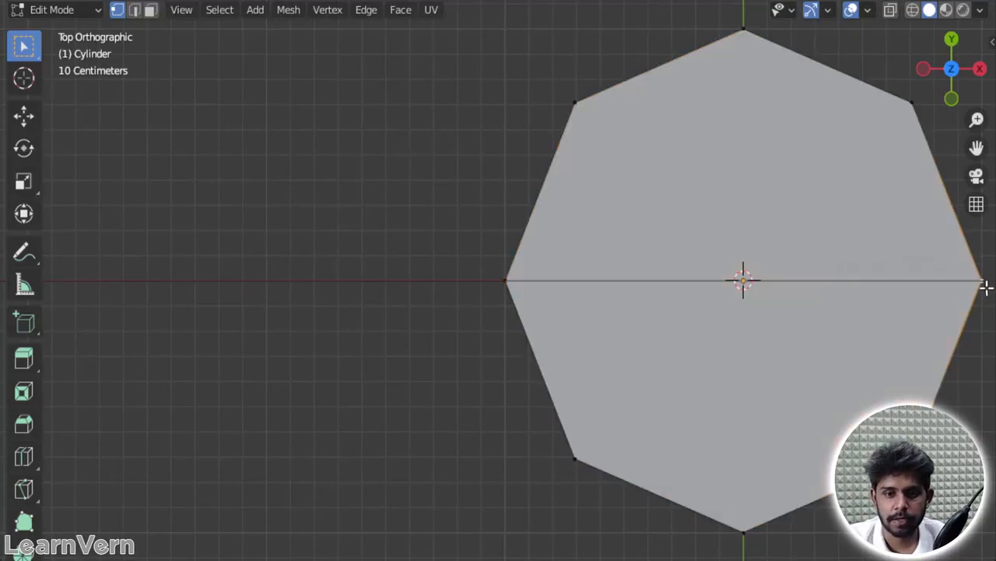
pyautogui.keyDown('shift'); pyautogui.click(506, 280); pyautogui.keyUp('shift')
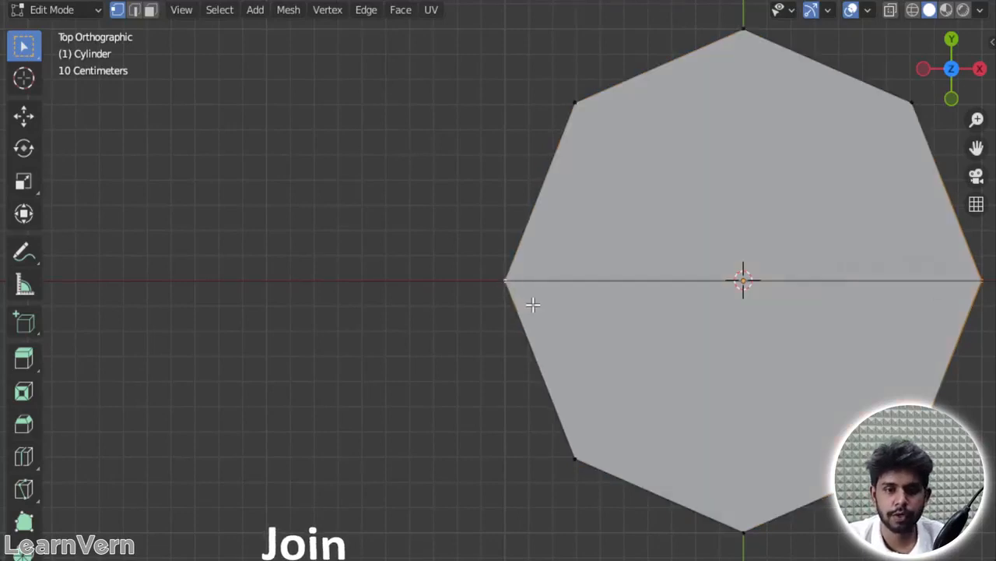
# Step: Turn on X-ray and select all upper and lower vertices on both sides of the new edge, leaving out those on the X axis
pyautogui.moveTo(763, 397); pyautogui.dragTo(569, 192, button='middle')
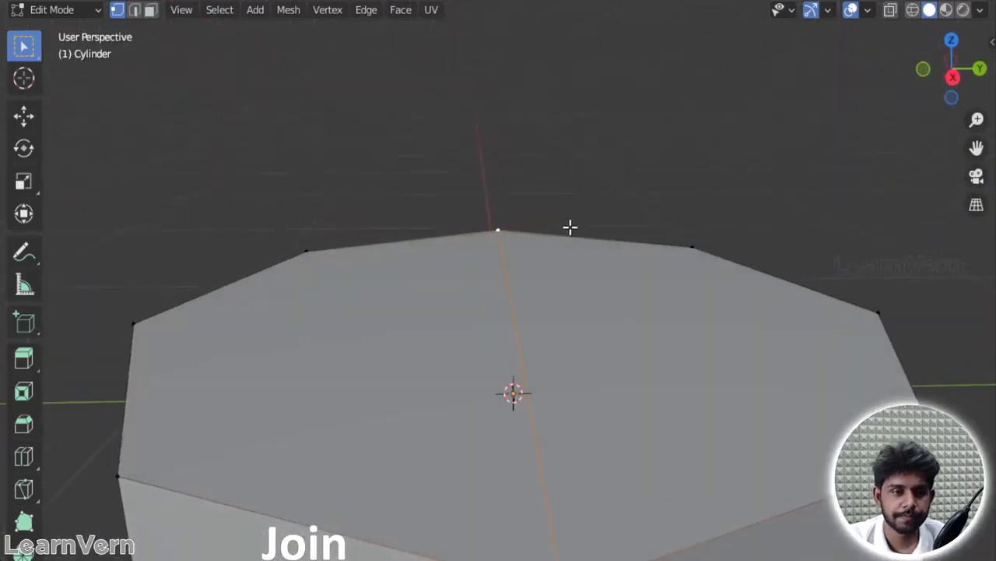
pyautogui.scroll(-4, 570, 227)
pyautogui.moveTo(304, 331); pyautogui.dragTo(384, 429)
pyautogui.moveTo(211, 198); pyautogui.dragTo(436, 496)
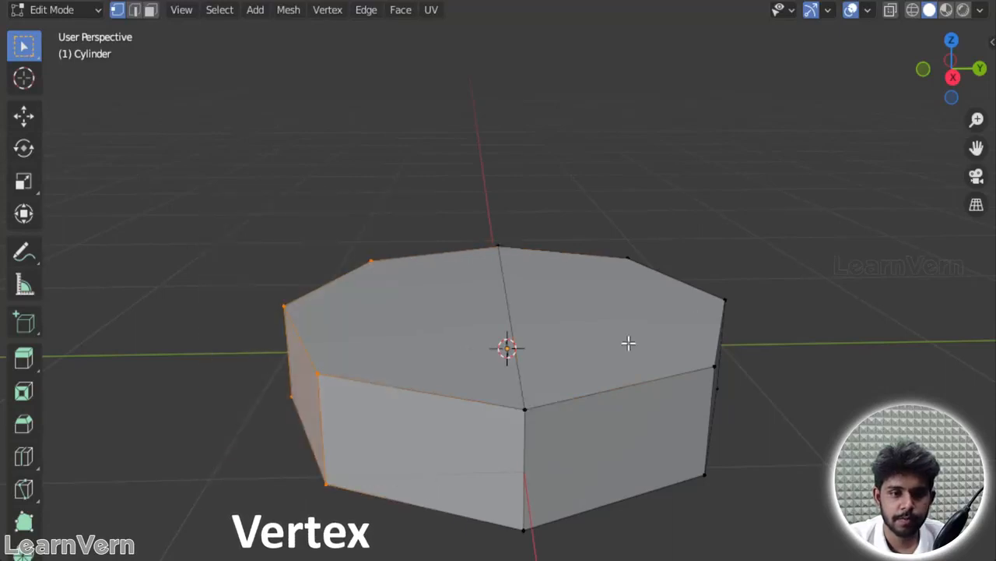
pyautogui.hotkey('alt', 'z')
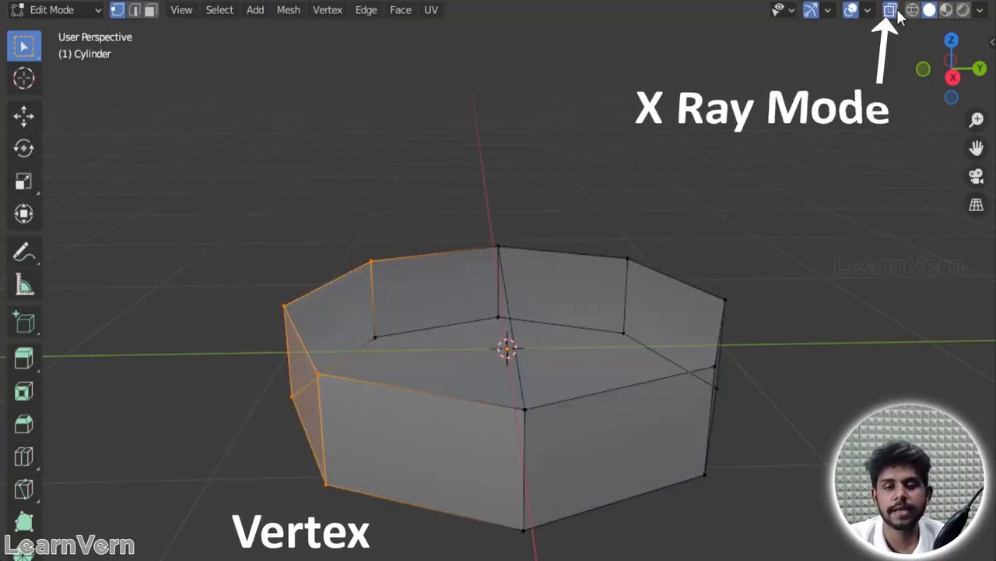
pyautogui.moveTo(600, 190); pyautogui.dragTo(782, 543)
pyautogui.keyDown('shift'); pyautogui.moveTo(180, 178); pyautogui.dragTo(411, 555); pyautogui.keyUp('shift')
# Step: Try to scale the selected side vertices uniformly inward to about 0.55 in the top orthographic view
pyautogui.press('`')
pyautogui.click(754, 164)
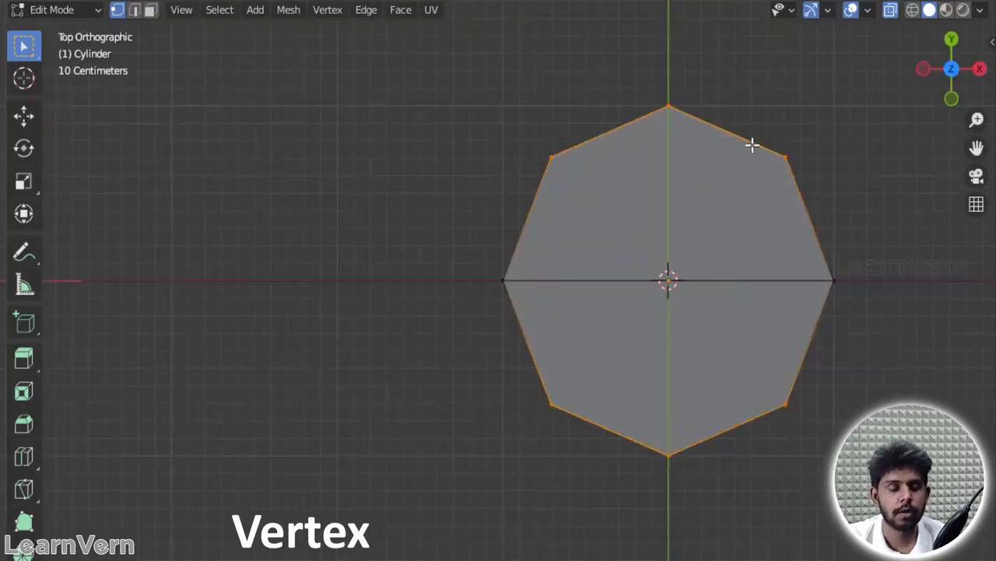
pyautogui.press('s')
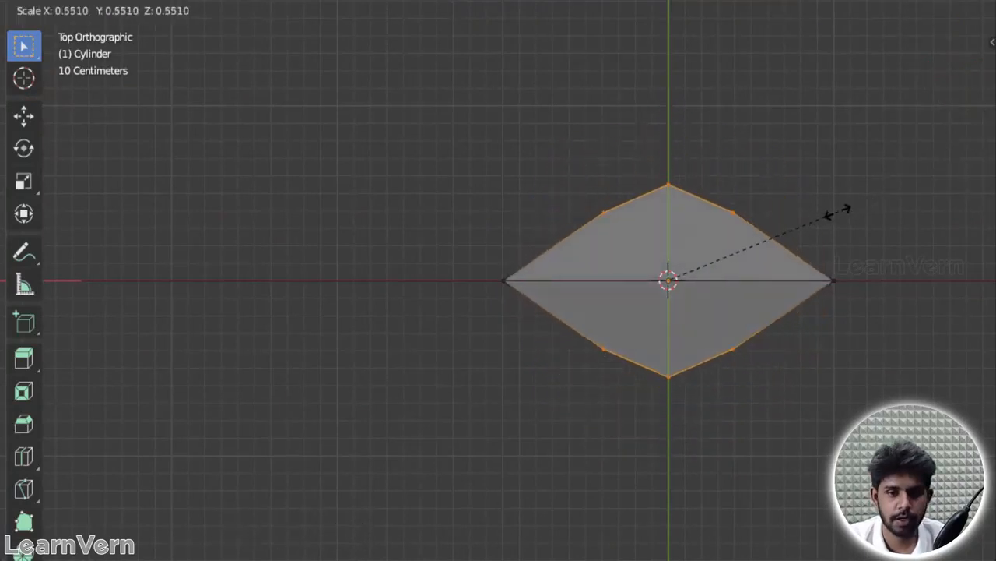
pyautogui.press('Escape')
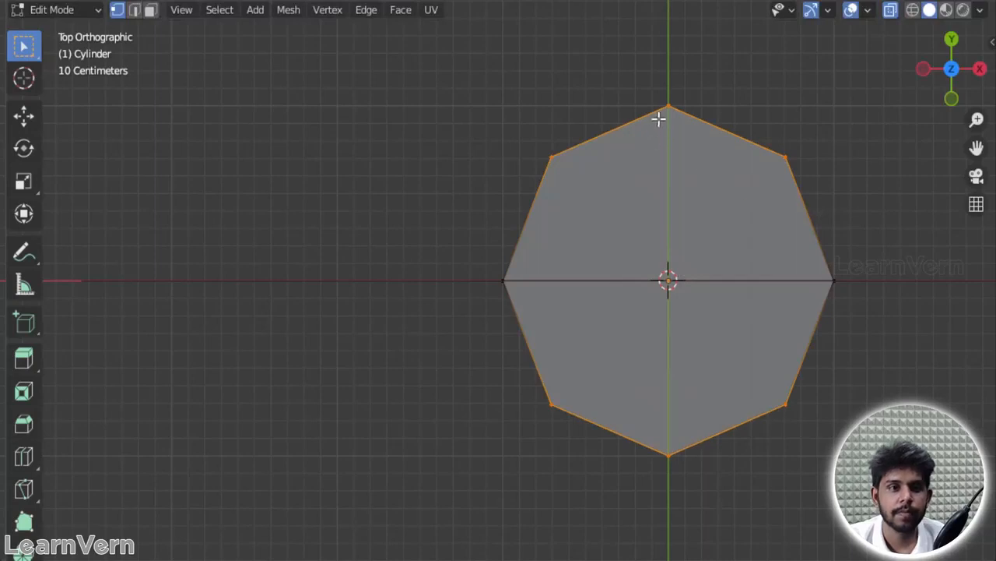
# Step: Scale the vertices on both sides of the X axis inward to about 0.55 along the Y axis only
pyautogui.click(24, 117)
pyautogui.moveTo(467, 82); pyautogui.dragTo(897, 242)
pyautogui.keyDown('shift'); pyautogui.moveTo(901, 511); pyautogui.dragTo(490, 355); pyautogui.keyUp('shift')
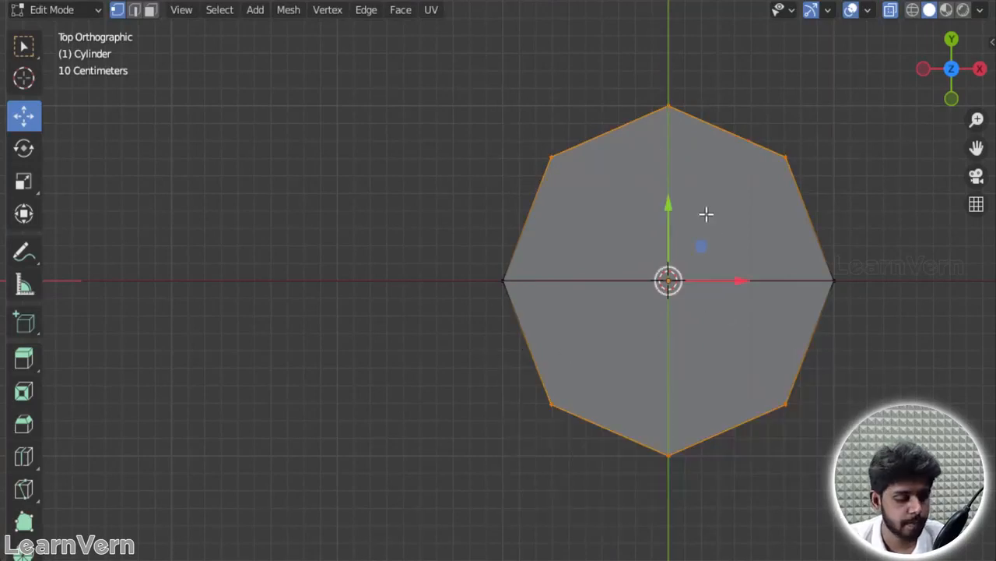
pyautogui.press('s')
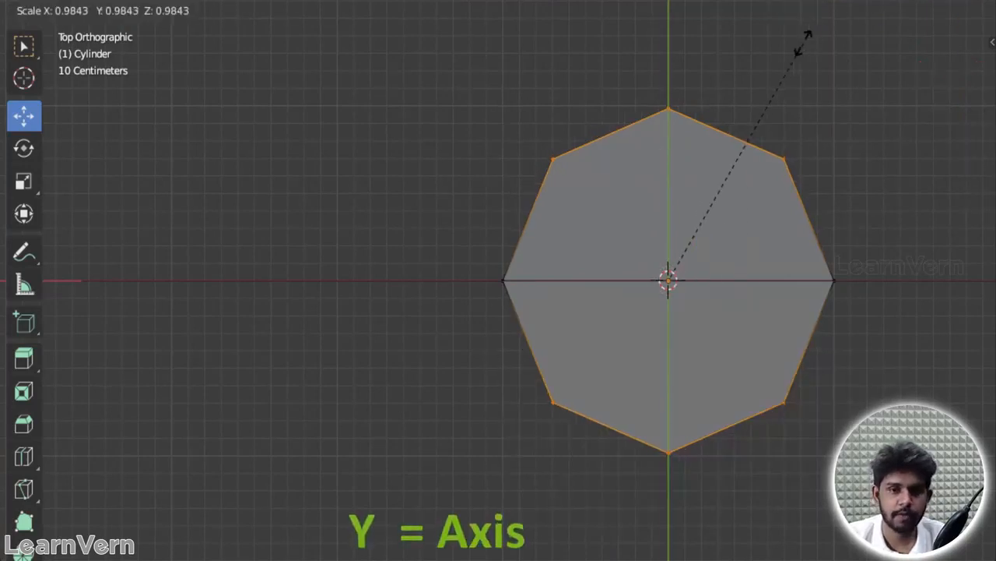
pyautogui.press('y')
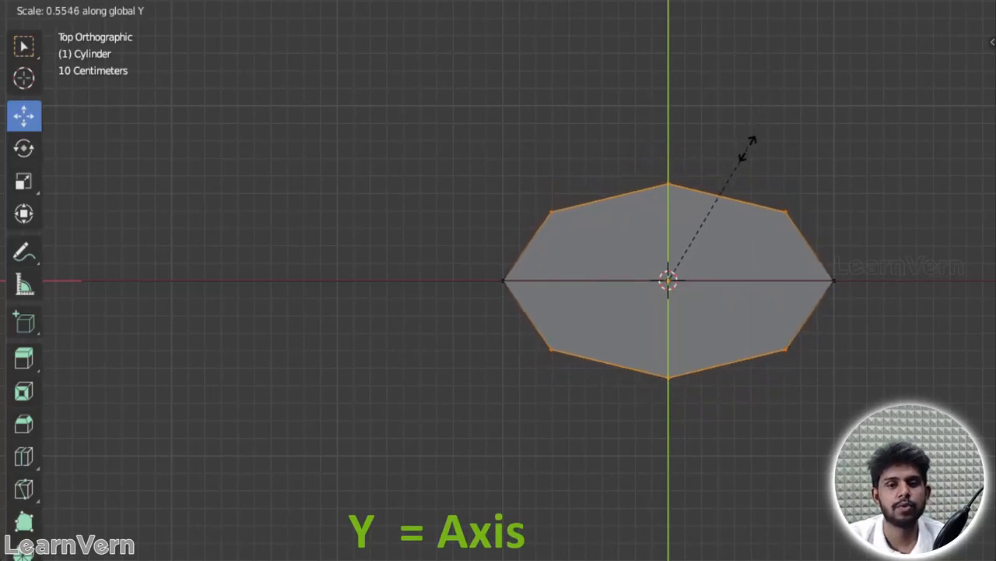
pyautogui.click(749, 142)
# Step: Join the two opposite vertices on the X axis with an edge across the cylinder's bottom face
pyautogui.moveTo(747, 389); pyautogui.dragTo(596, 285, button='middle')
pyautogui.click(515, 310)
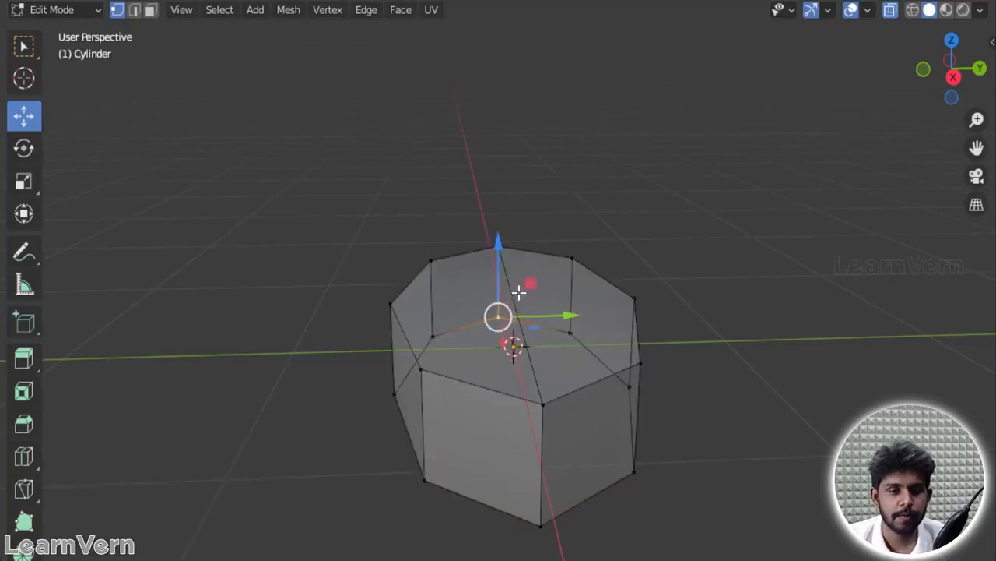
pyautogui.moveTo(527, 382); pyautogui.dragTo(568, 325, button='middle')
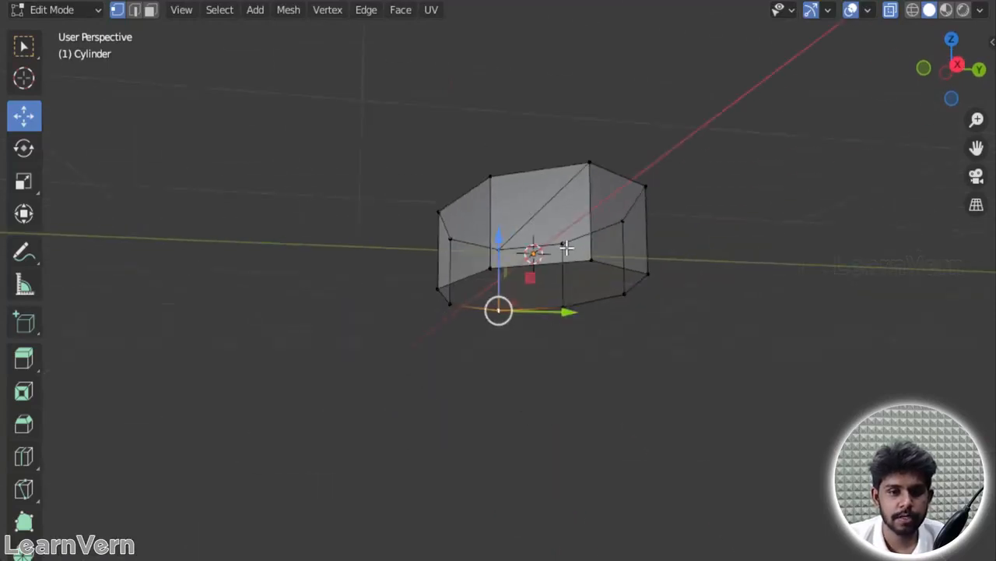
pyautogui.click(591, 258)
pyautogui.keyDown('shift'); pyautogui.click(501, 323); pyautogui.keyUp('shift')
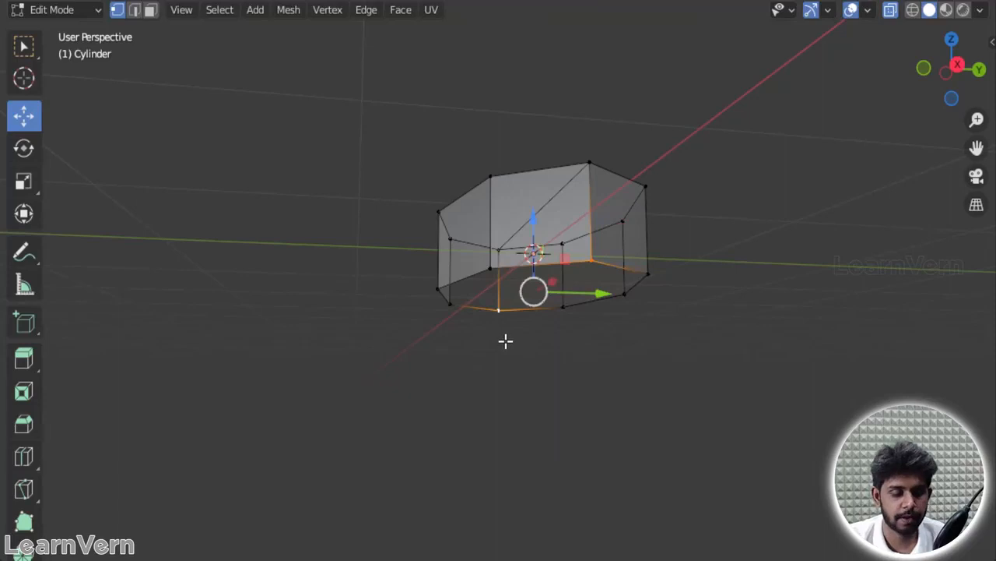
pyautogui.moveTo(654, 102); pyautogui.dragTo(643, 372, button='middle')
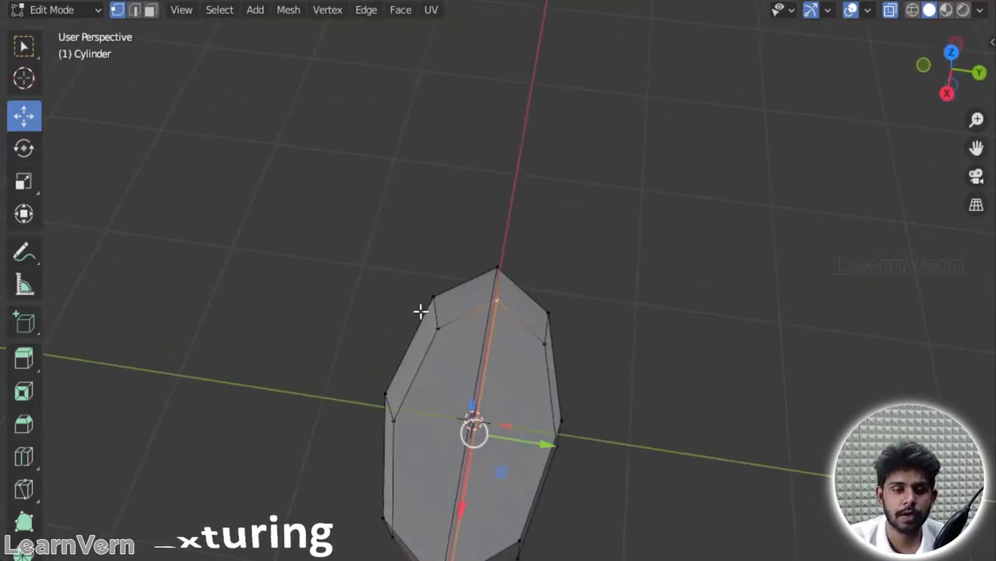
# Step: On the positive Y side, join the two vertices flanking the outermost one with an edge parallel to the centre edge, on both top and bottom faces
pyautogui.click(438, 328)
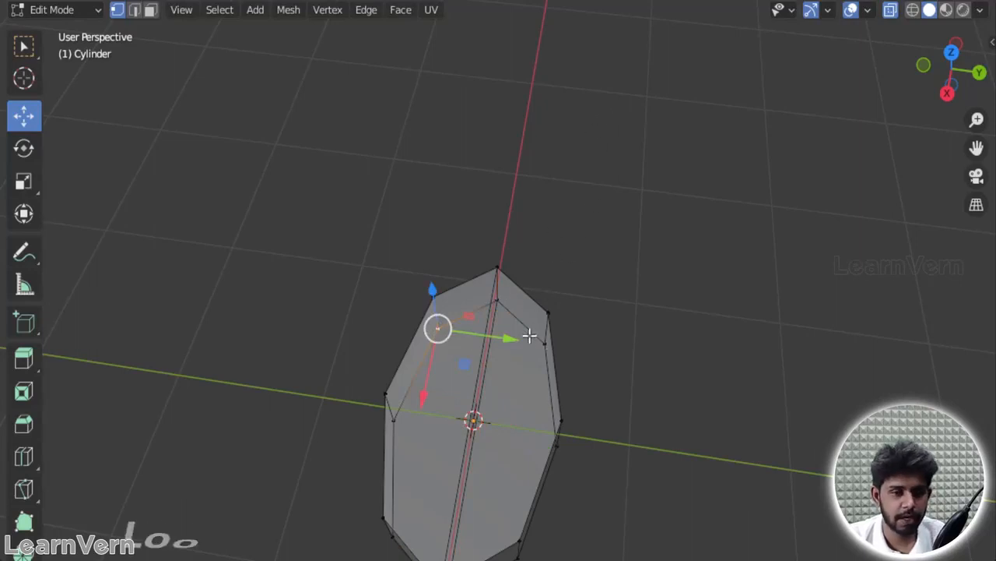
pyautogui.hotkey('ctrl', 'r')
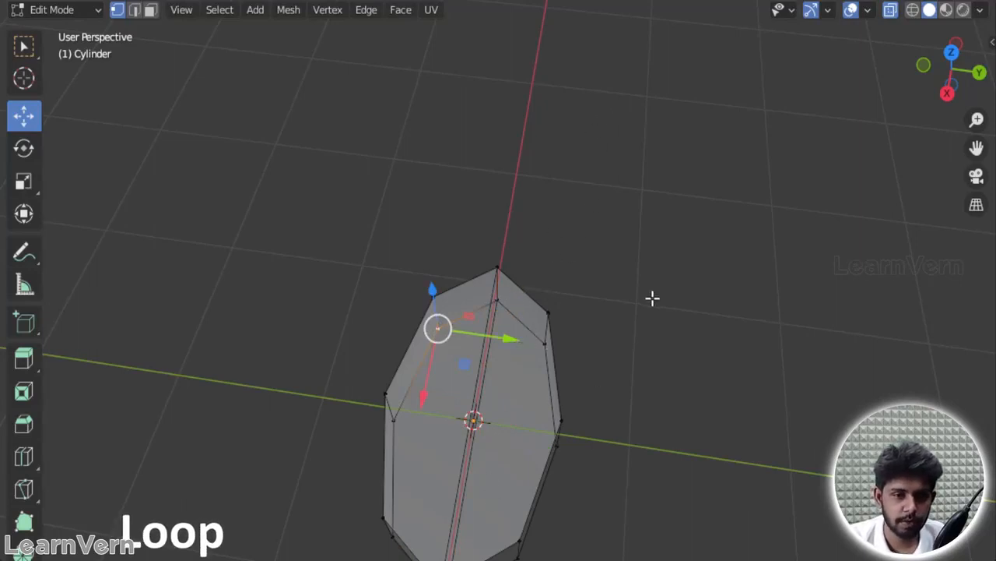
pyautogui.moveTo(747, 382); pyautogui.dragTo(584, 322, button='middle')
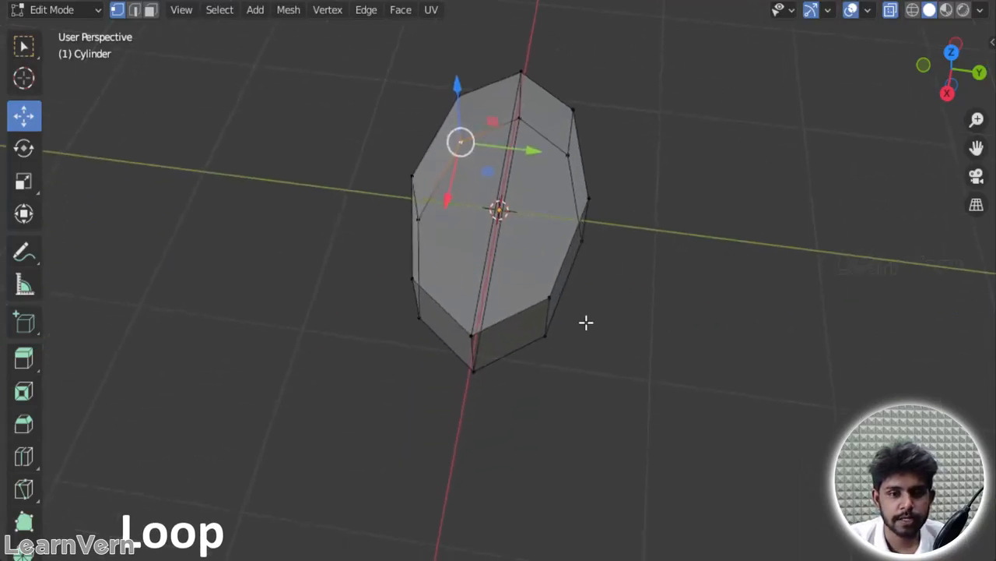
pyautogui.click(546, 295)
pyautogui.keyDown('shift'); pyautogui.click(572, 109); pyautogui.keyUp('shift')
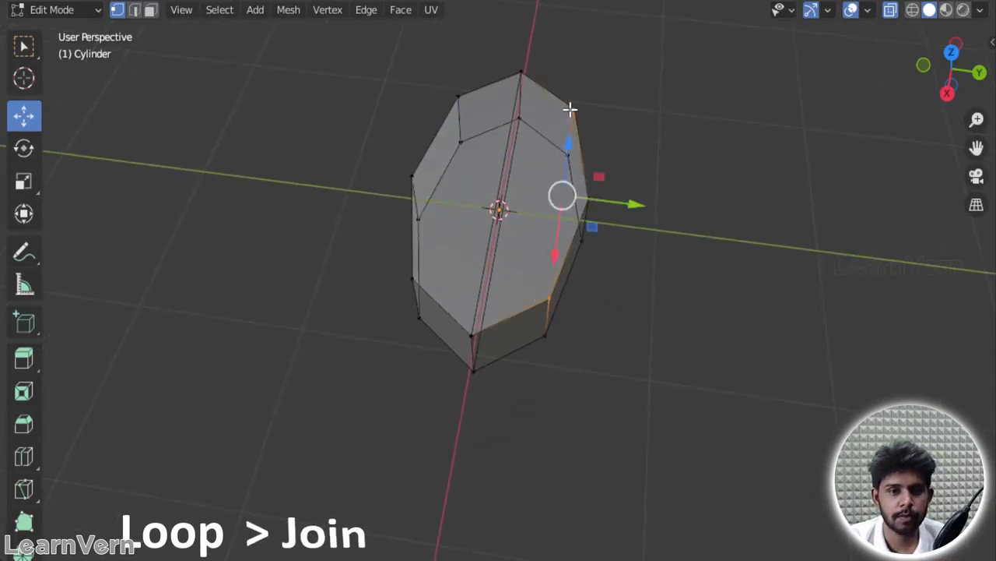
pyautogui.moveTo(645, 227); pyautogui.dragTo(624, 473, button='middle')
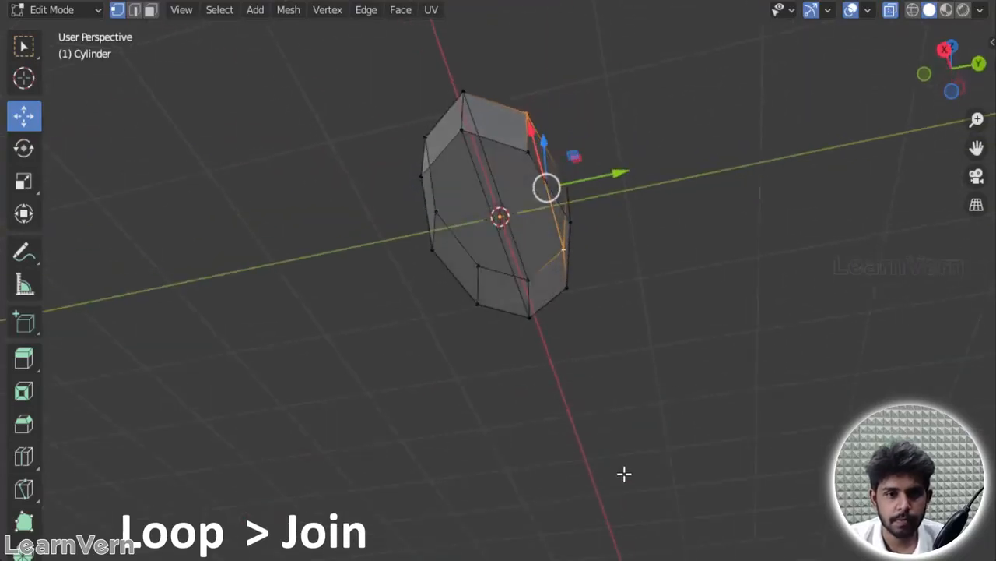
pyautogui.click(526, 159)
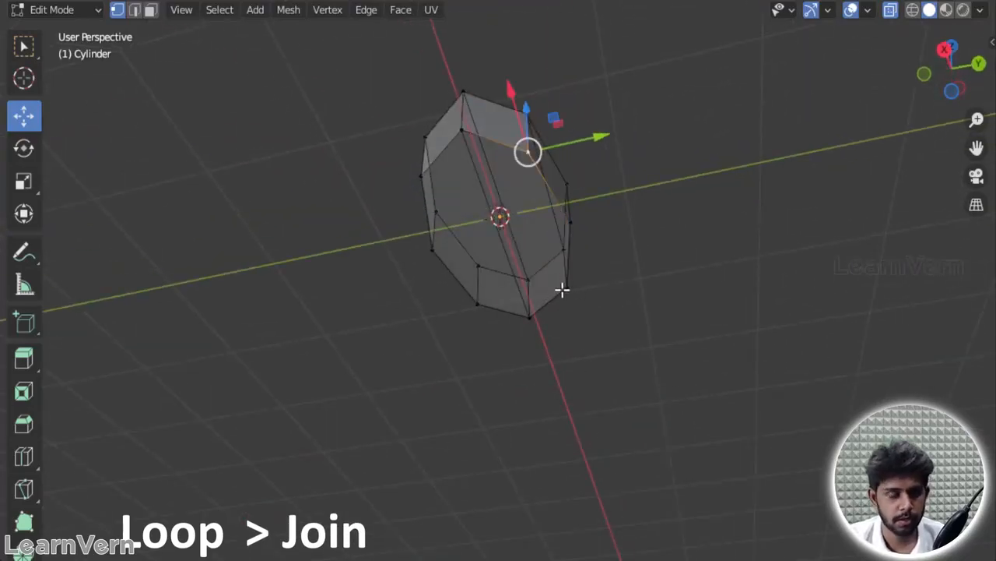
pyautogui.keyDown('shift'); pyautogui.click(563, 288); pyautogui.keyUp('shift')
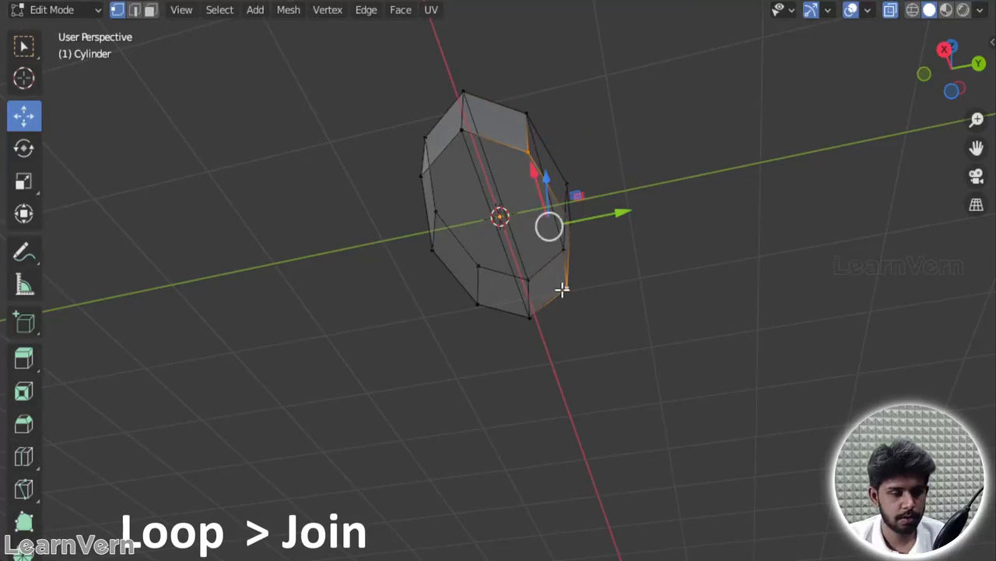
# Step: Connect the matching vertex pairs on the negative Y side with lengthwise edges across the bottom and top faces, and clear the selection
pyautogui.click(427, 178)
pyautogui.keyDown('shift'); pyautogui.click(478, 312); pyautogui.keyUp('shift')
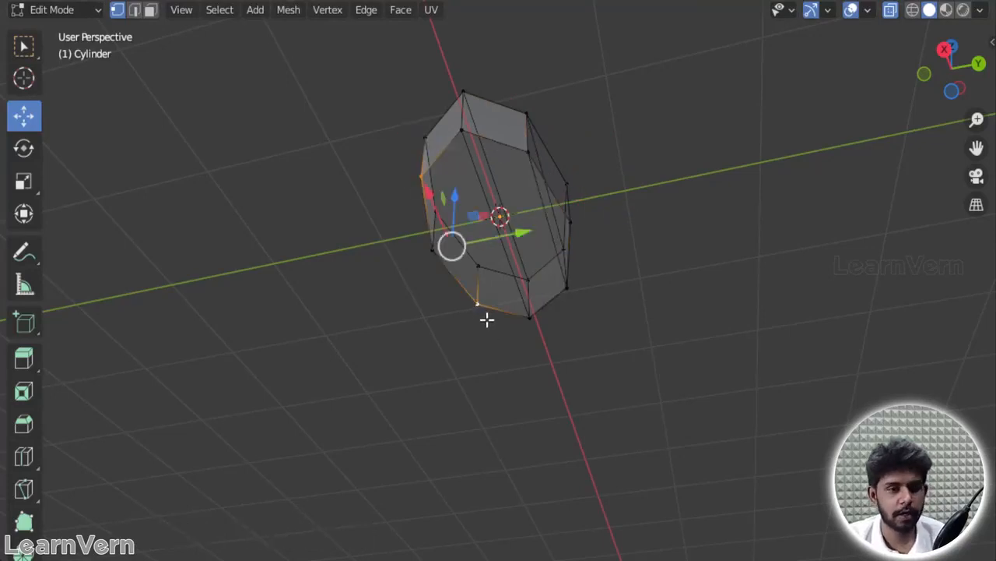
pyautogui.moveTo(545, 196); pyautogui.dragTo(560, 327, button='middle')
pyautogui.click(427, 107)
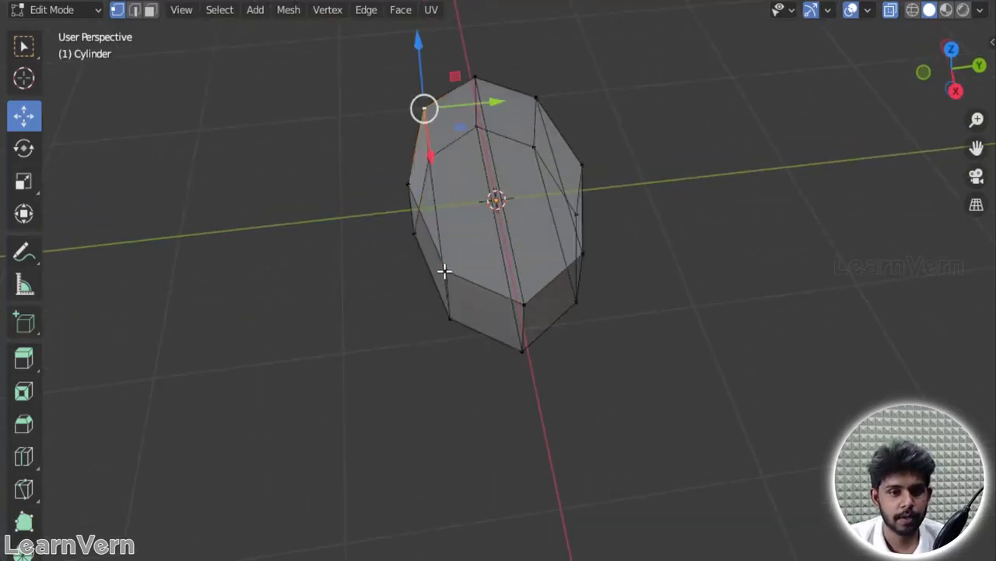
pyautogui.keyDown('shift'); pyautogui.click(450, 272); pyautogui.keyUp('shift')
pyautogui.click(682, 140)
# Step: Add a lengthwise loop cut on each side of the centre edge, sliding the one on the positive Y side to a factor of about -0.387
pyautogui.moveTo(561, 194); pyautogui.dragTo(509, 134, button='middle')
pyautogui.hotkey('ctrl', 'r')
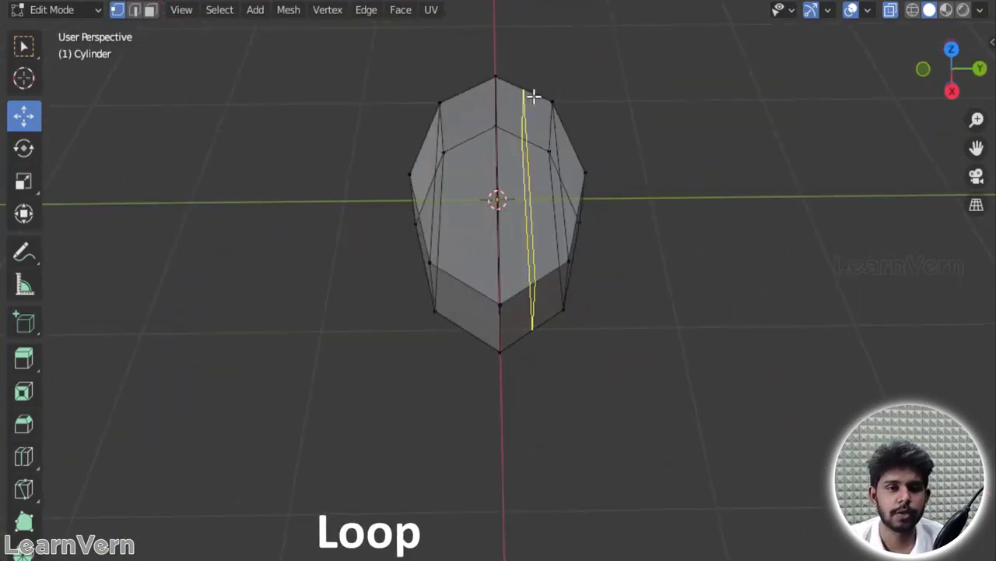
pyautogui.click(533, 95)
pyautogui.click(507, 89)
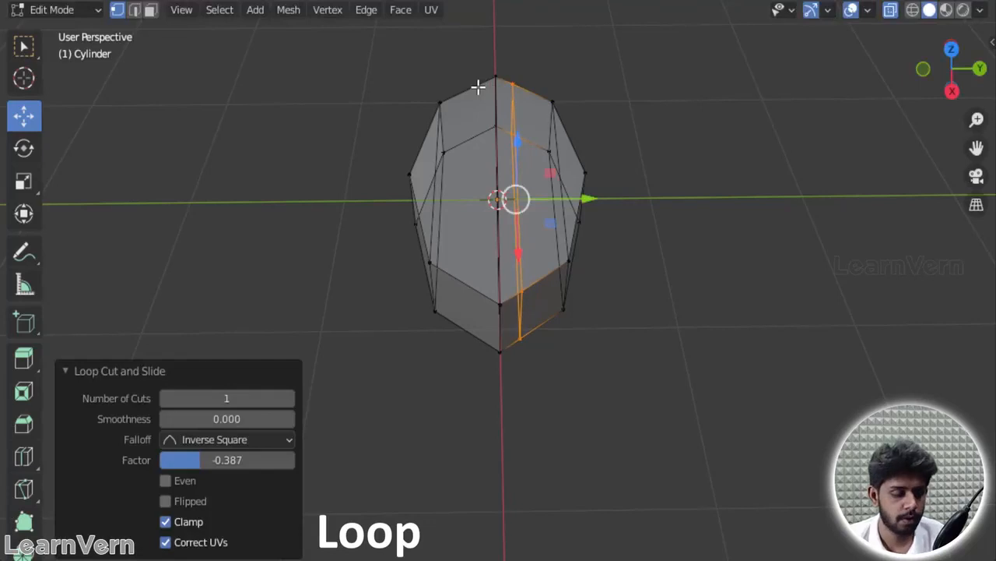
pyautogui.press('g')
pyautogui.press('g')
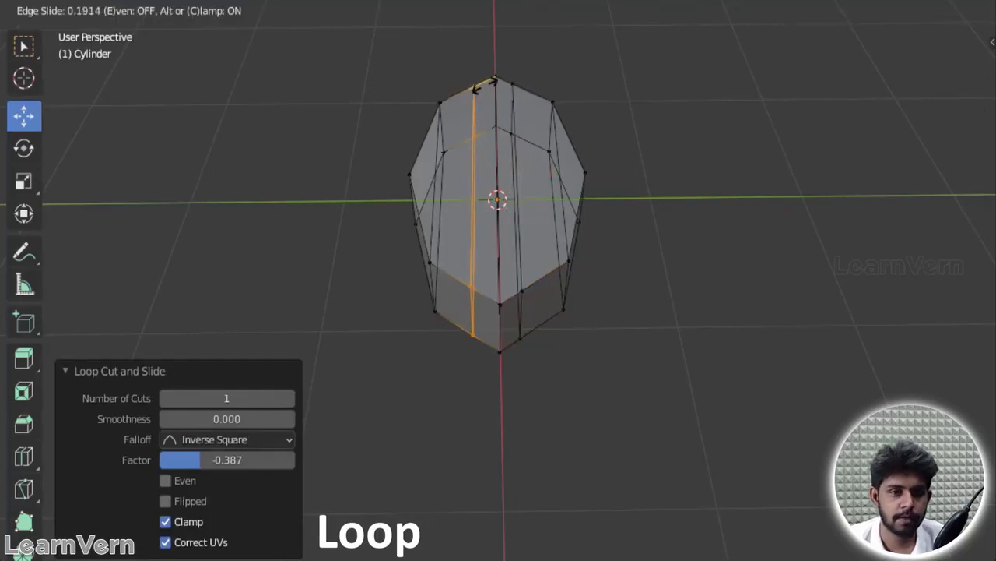
pyautogui.rightClick(490, 84)
# Step: Switch to edge selection, select the lengthwise centre edge and turn off X-ray
pyautogui.click(494, 100)
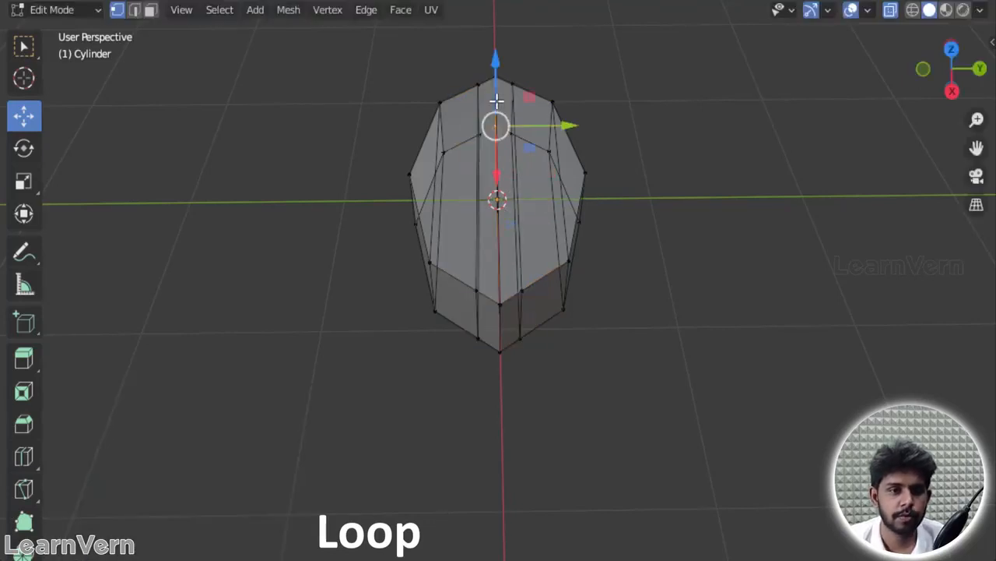
pyautogui.click(134, 10)
pyautogui.keyDown('alt'); pyautogui.click(502, 132); pyautogui.keyUp('alt')
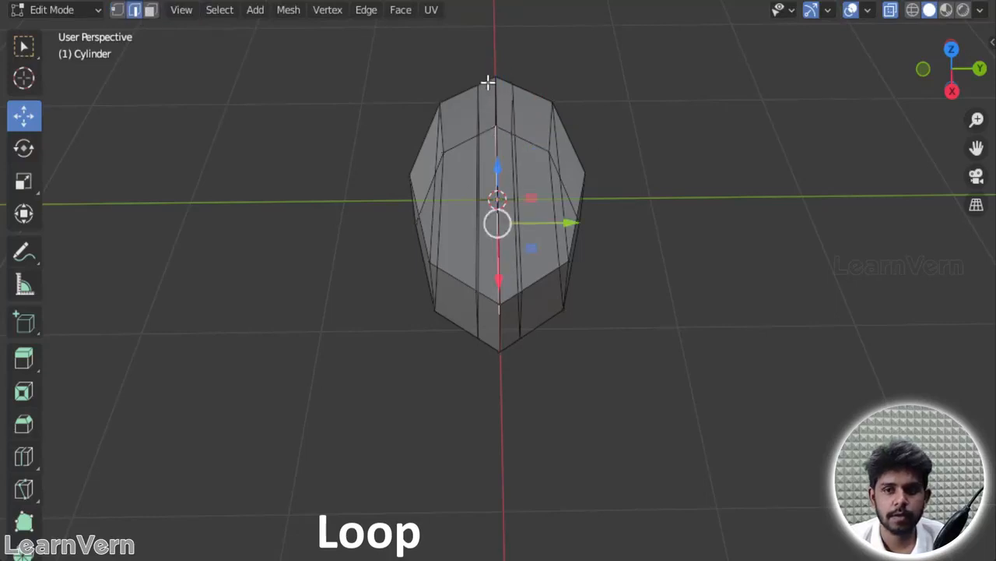
pyautogui.click(891, 10)
pyautogui.moveTo(842, 245); pyautogui.dragTo(674, 200, button='middle')
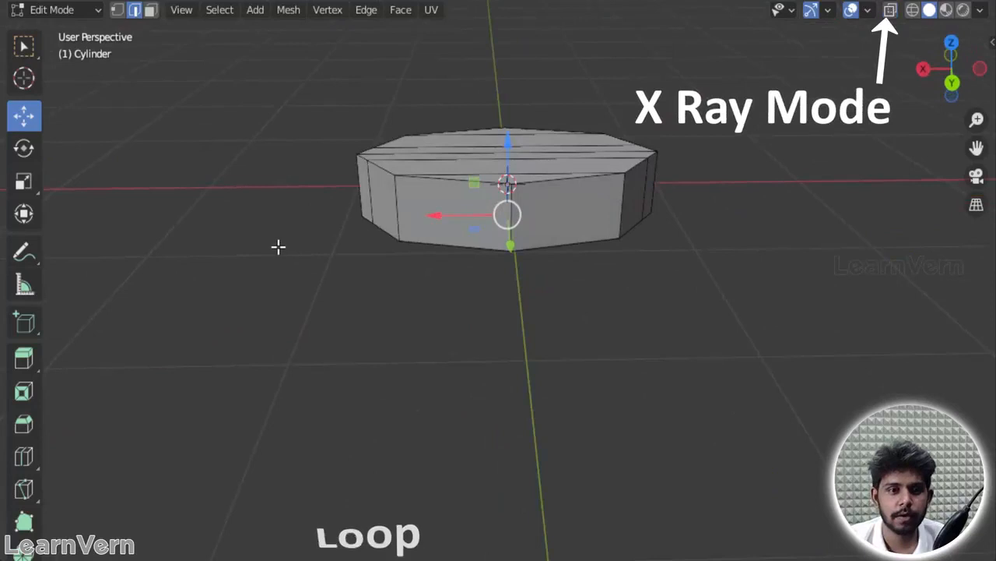
# Step: Lower the top face's centre edge slightly along the Z axis to form a crease along the bean
pyautogui.scroll(5, 278, 247)
pyautogui.moveTo(316, 138); pyautogui.dragTo(420, 401, button='middle')
pyautogui.keyDown('alt'); pyautogui.click(561, 308); pyautogui.keyUp('alt')
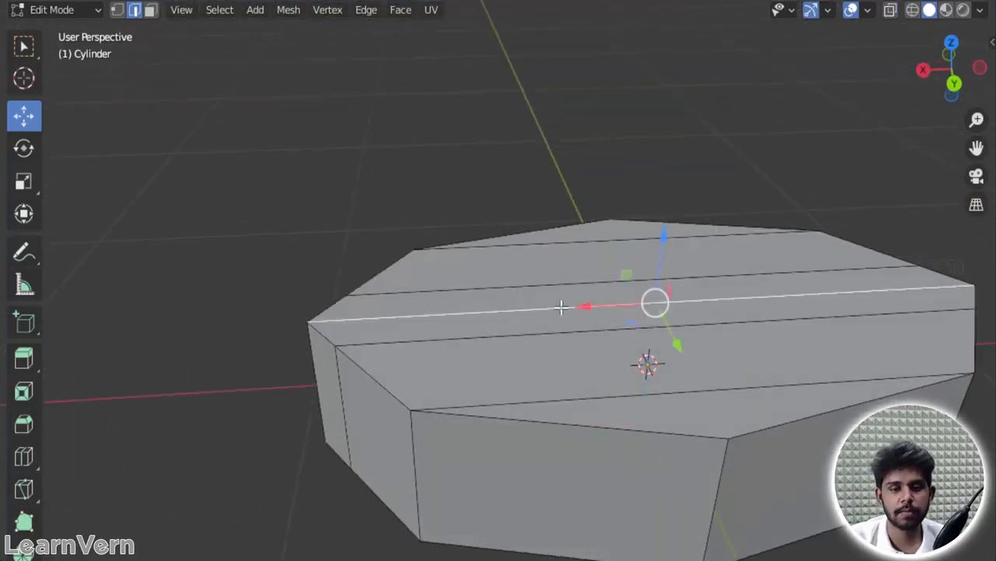
pyautogui.moveTo(664, 233); pyautogui.dragTo(668, 257)
pyautogui.moveTo(354, 209); pyautogui.dragTo(481, 230, button='middle')
pyautogui.moveTo(624, 211); pyautogui.dragTo(759, 182, button='middle')
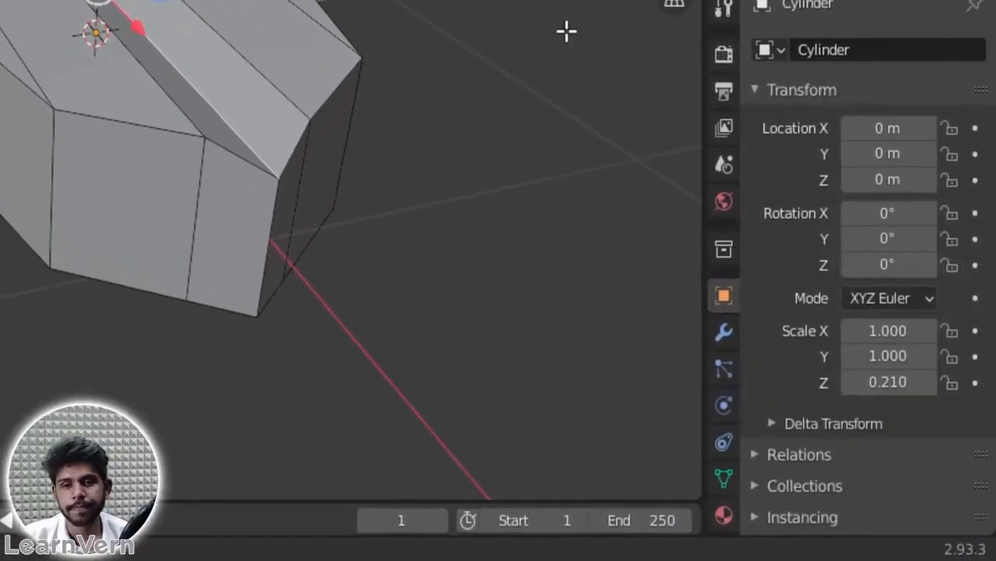
# Step: Add a Subdivision Surface modifier to the cylinder with a viewport level of 2, and check the smoothed bean in Object Mode
pyautogui.click(725, 54)
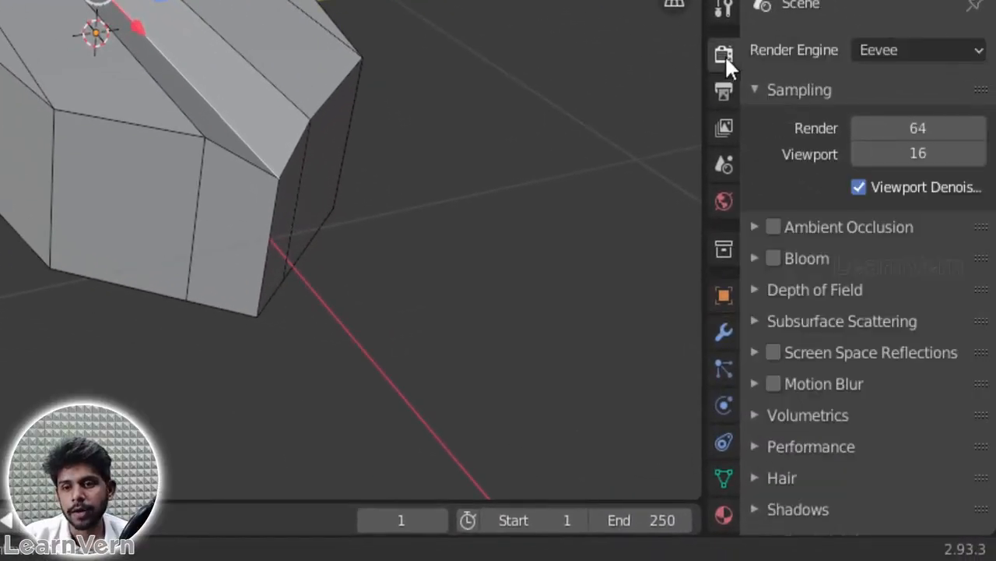
pyautogui.click(727, 325)
pyautogui.moveTo(703, 40); pyautogui.dragTo(607, 55)
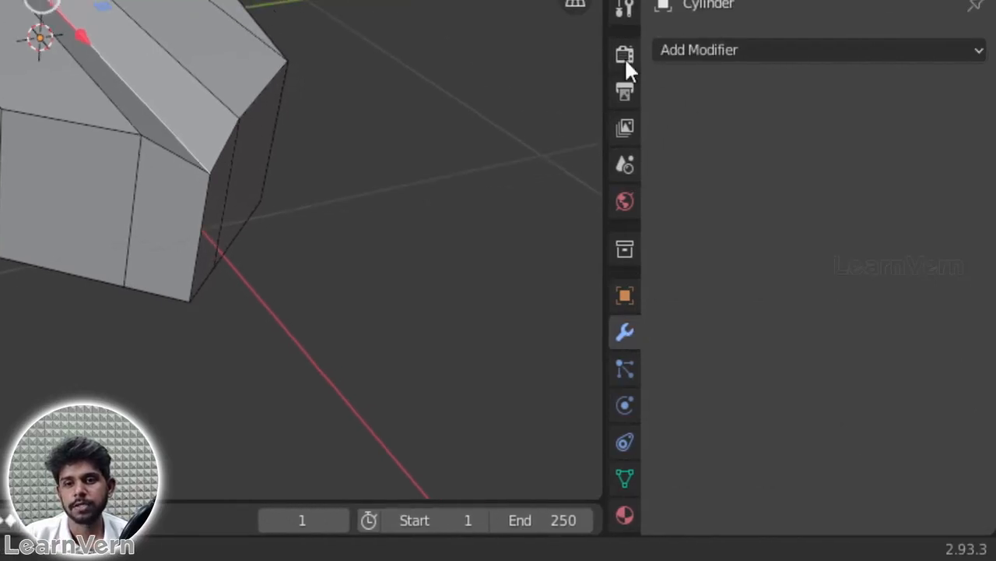
pyautogui.click(701, 49)
pyautogui.scroll(-1, 524, 407)
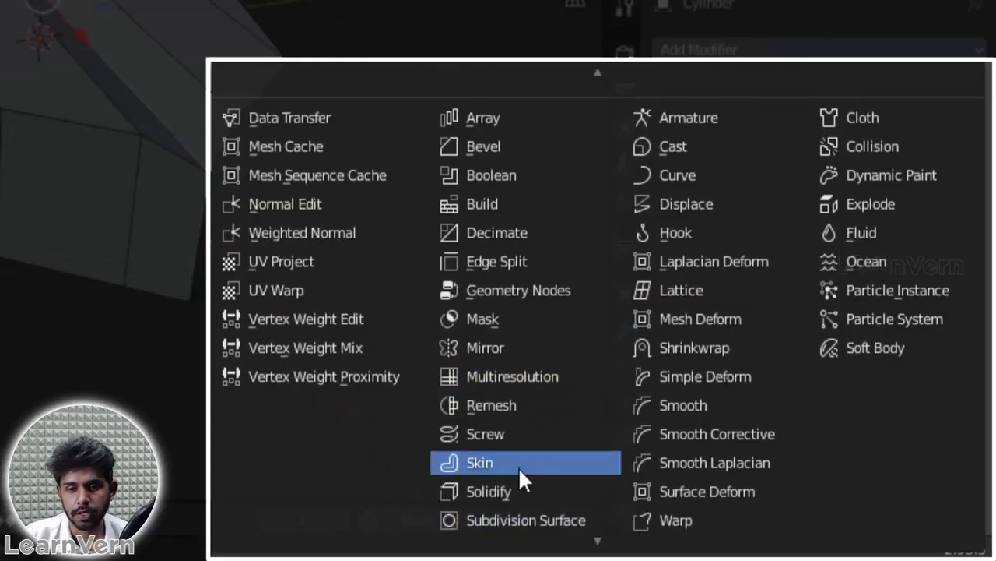
pyautogui.click(532, 521)
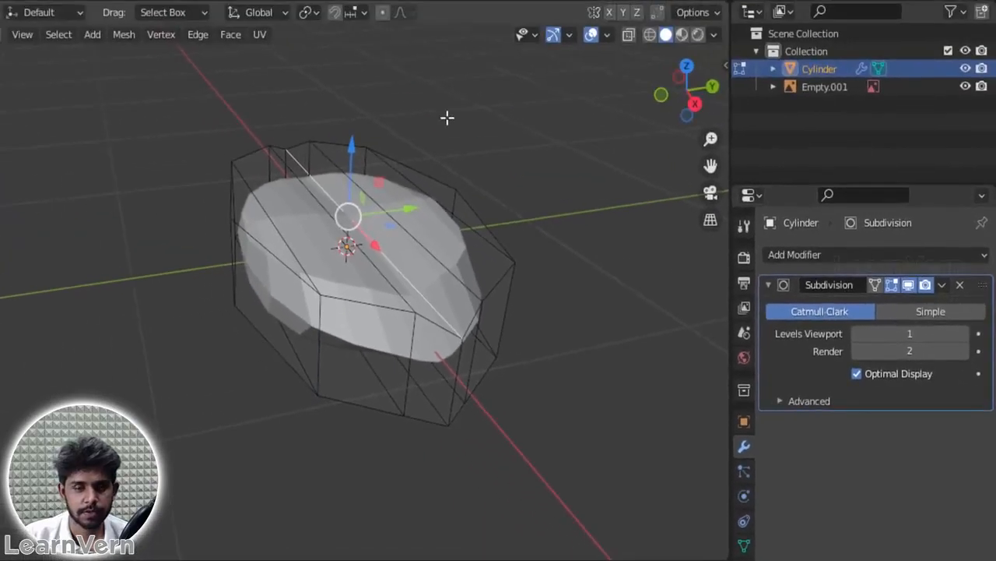
pyautogui.click(963, 334)
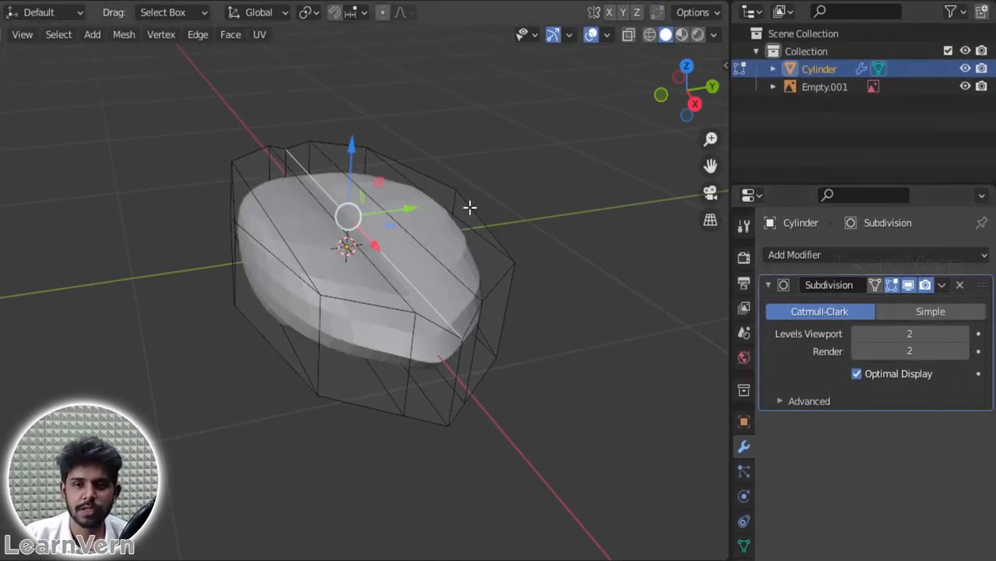
pyautogui.press('Tab')
pyautogui.moveTo(545, 78); pyautogui.dragTo(478, 95, button='middle')
pyautogui.press('Tab')
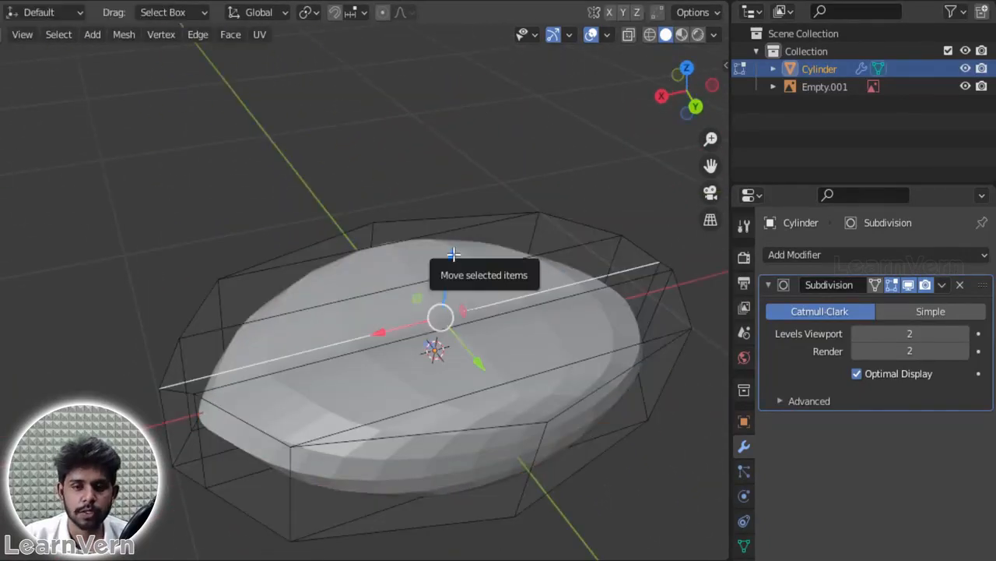
# Step: Slide the edge loop on the negative Y side closer to the centre crease, and reselect the top centre edge
pyautogui.keyDown('alt'); pyautogui.click(576, 242); pyautogui.keyUp('alt')
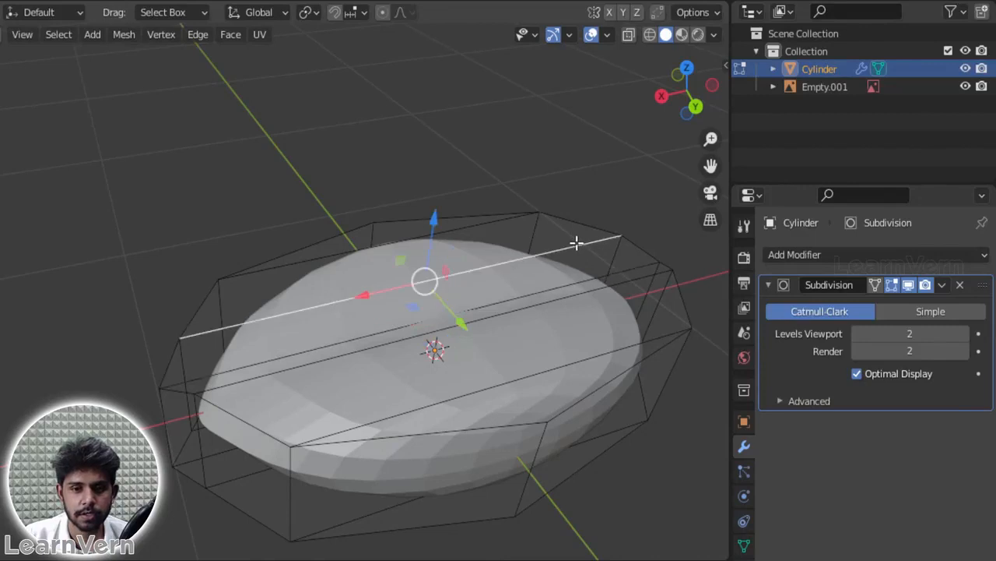
pyautogui.keyDown('alt'); pyautogui.click(244, 321); pyautogui.keyUp('alt')
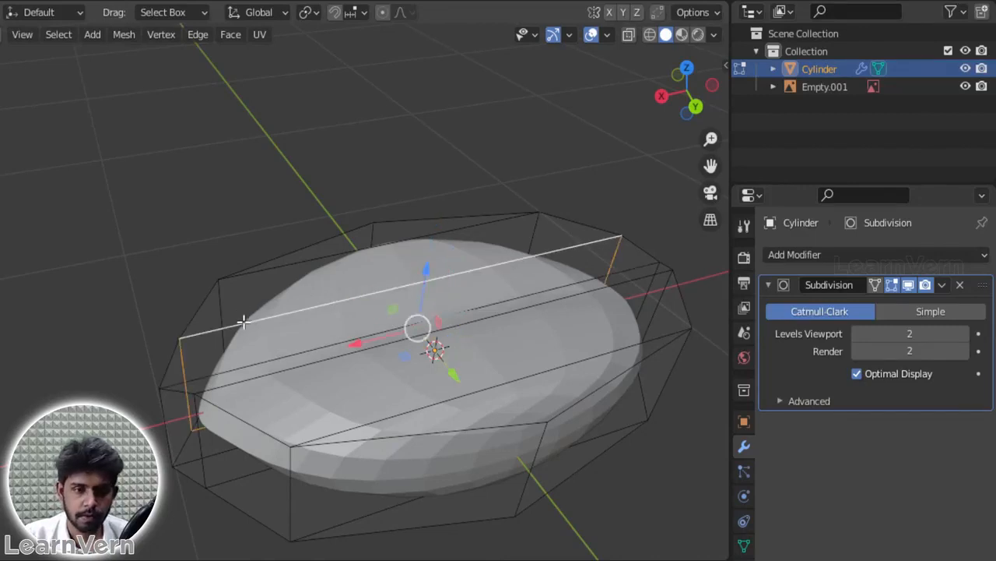
pyautogui.press('g')
pyautogui.press('g')
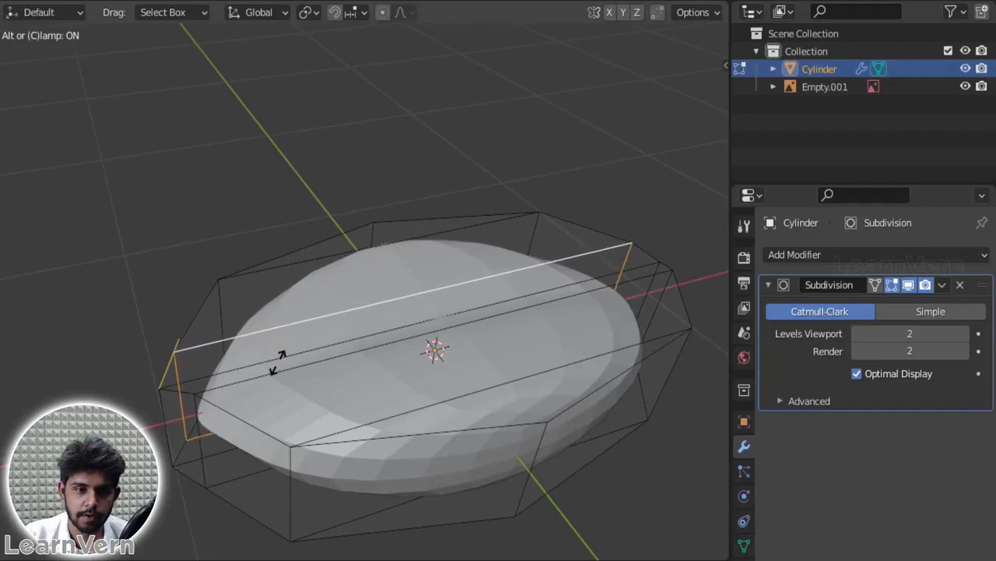
pyautogui.click(301, 359)
pyautogui.keyDown('alt'); pyautogui.click(298, 352); pyautogui.keyUp('alt')
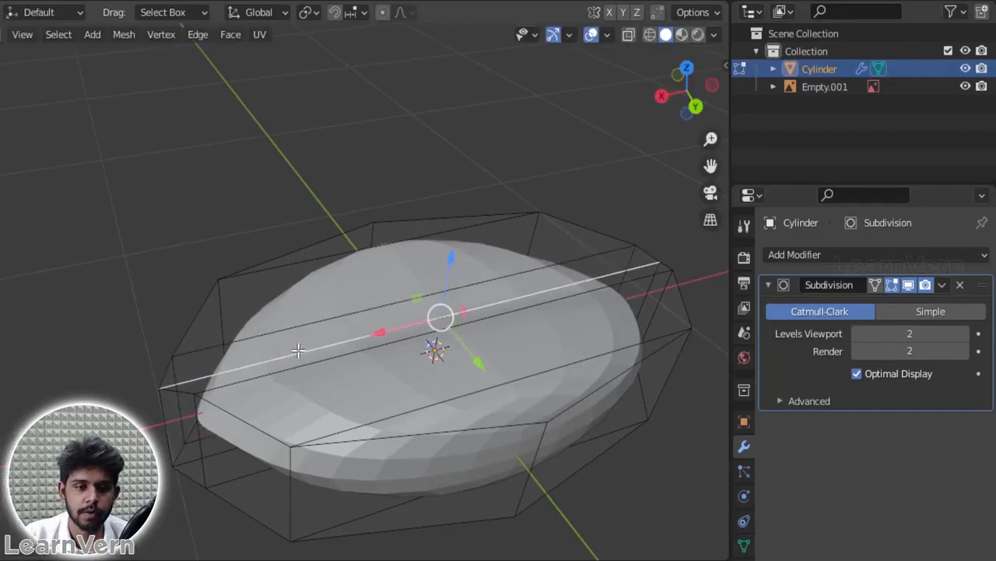
pyautogui.moveTo(274, 347); pyautogui.dragTo(379, 372, button='middle')
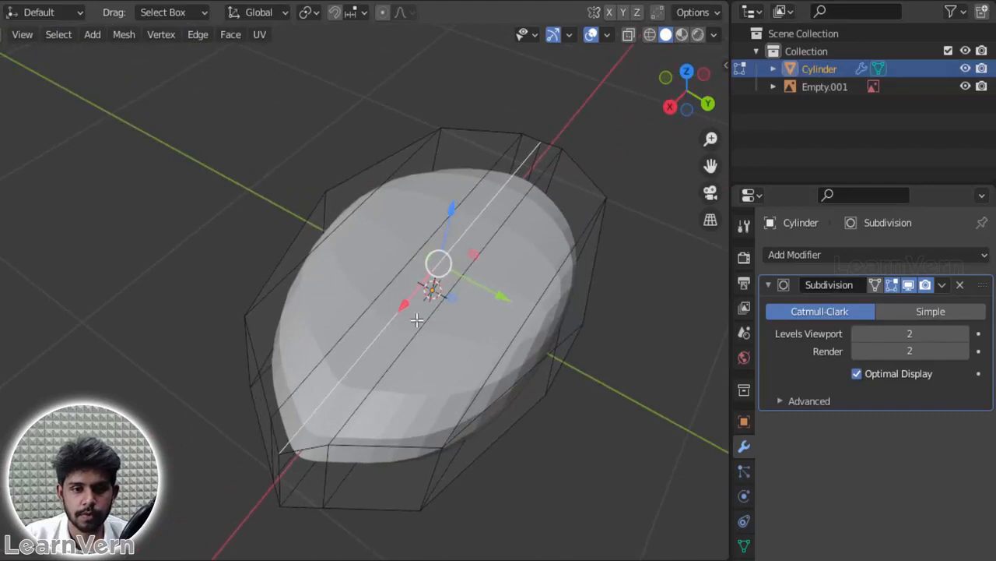
# Step: Lower the top centre edge further along Z to deepen the crease, and select the vertical edges at the bean's tips
pyautogui.moveTo(453, 208)
pyautogui.mouseDown()
pyautogui.moveTo(447, 248)
pyautogui.moveTo(444, 234)
pyautogui.mouseUp()
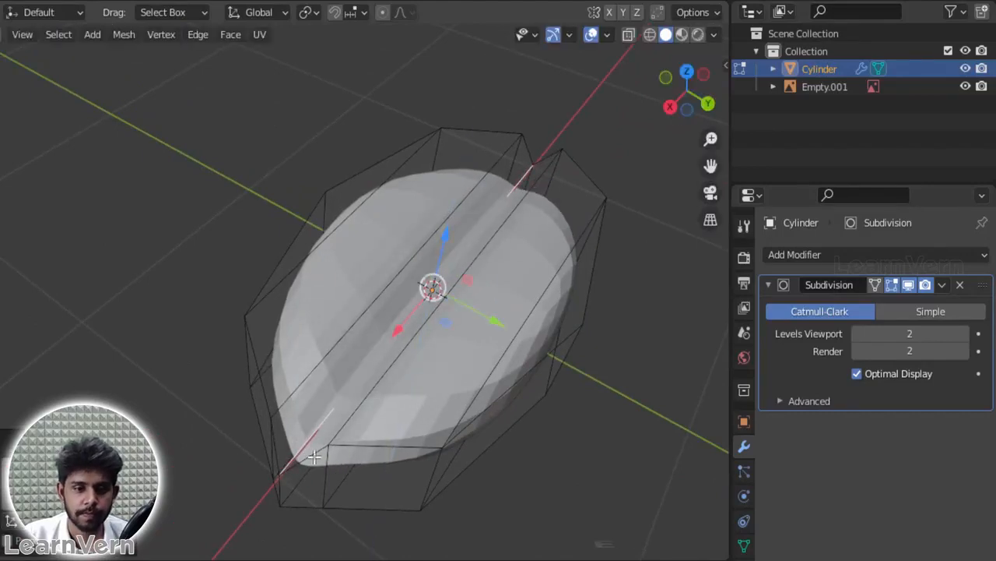
pyautogui.keyDown('shift'); pyautogui.click(532, 167); pyautogui.keyUp('shift')
pyautogui.moveTo(592, 122); pyautogui.dragTo(401, 115, button='middle')
pyautogui.press('`')
pyautogui.click(397, 21)
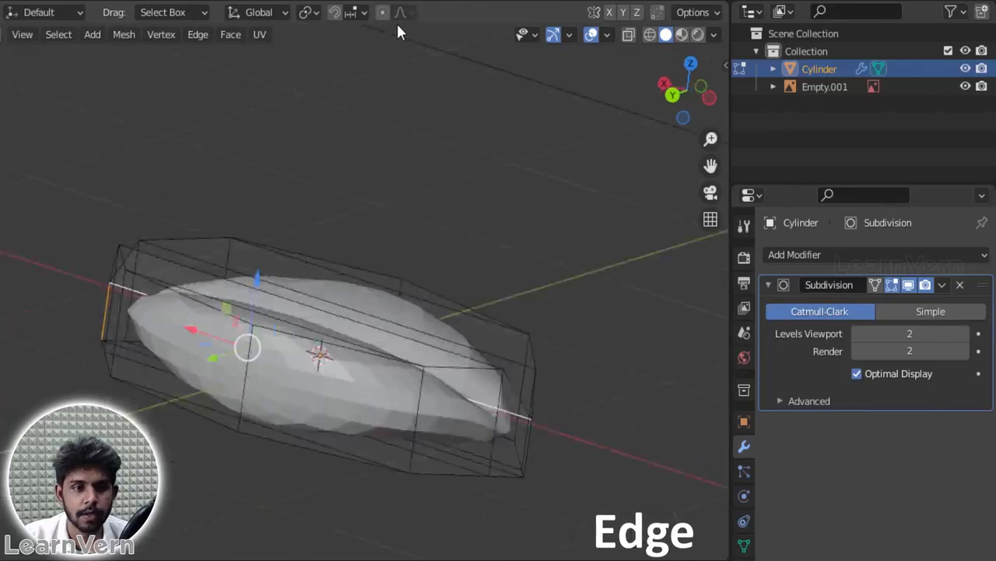
pyautogui.click(441, 180)
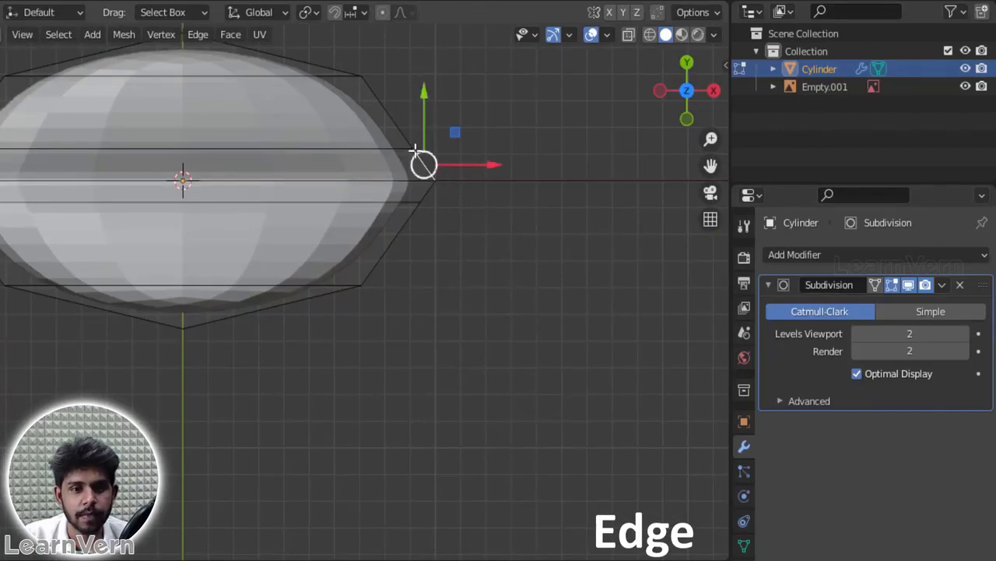
# Step: Select the centre vertical edges at both tips and scale them inward along the X axis to blunt the bean's ends
pyautogui.scroll(-4, 468, 293)
pyautogui.moveTo(468, 292); pyautogui.dragTo(413, 115, button='middle')
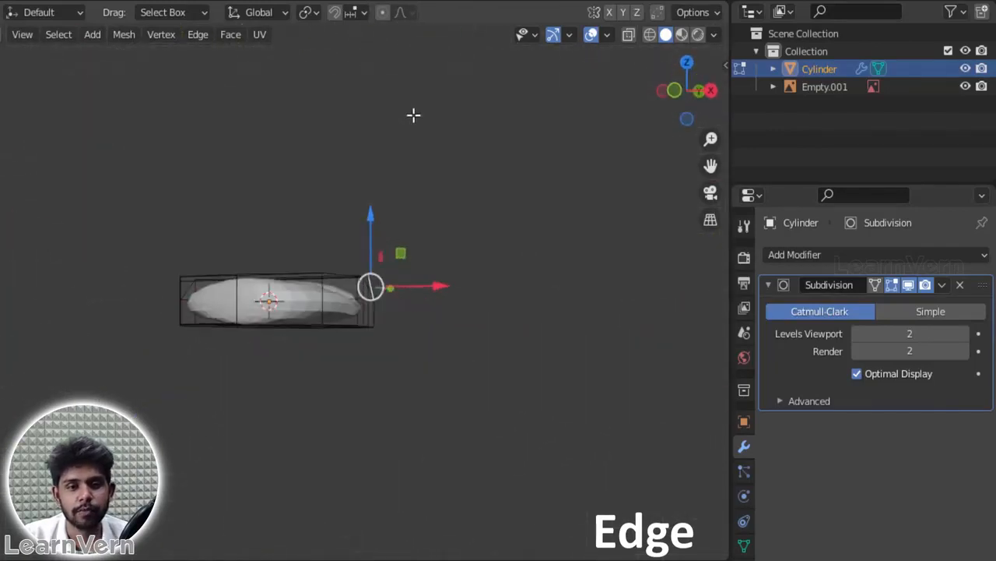
pyautogui.scroll(4, 381, 311)
pyautogui.moveTo(409, 335); pyautogui.dragTo(357, 335, button='middle')
pyautogui.moveTo(685, 88); pyautogui.dragTo(186, 356)
pyautogui.keyDown('shift'); pyautogui.click(215, 347); pyautogui.keyUp('shift')
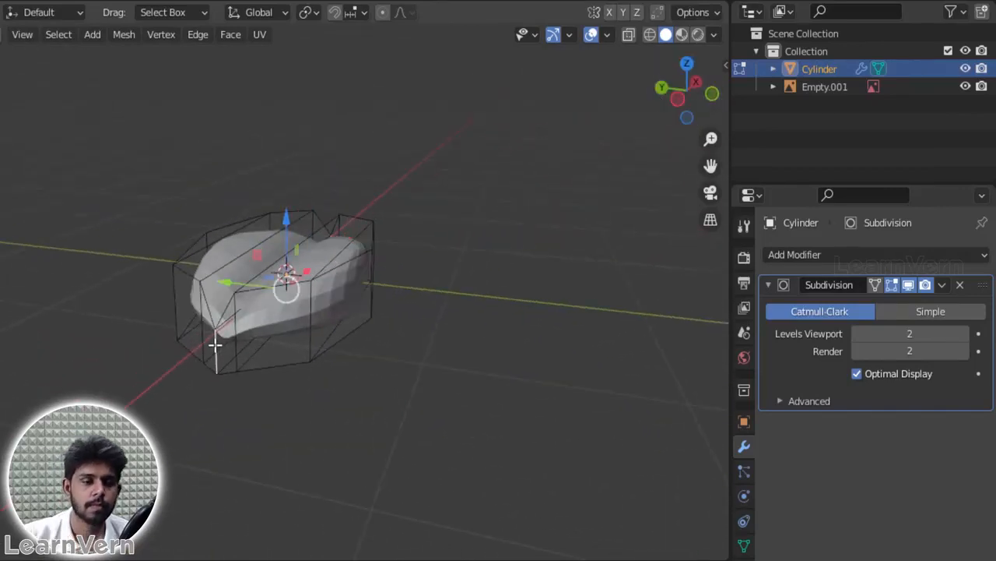
pyautogui.press('`')
pyautogui.click(488, 56)
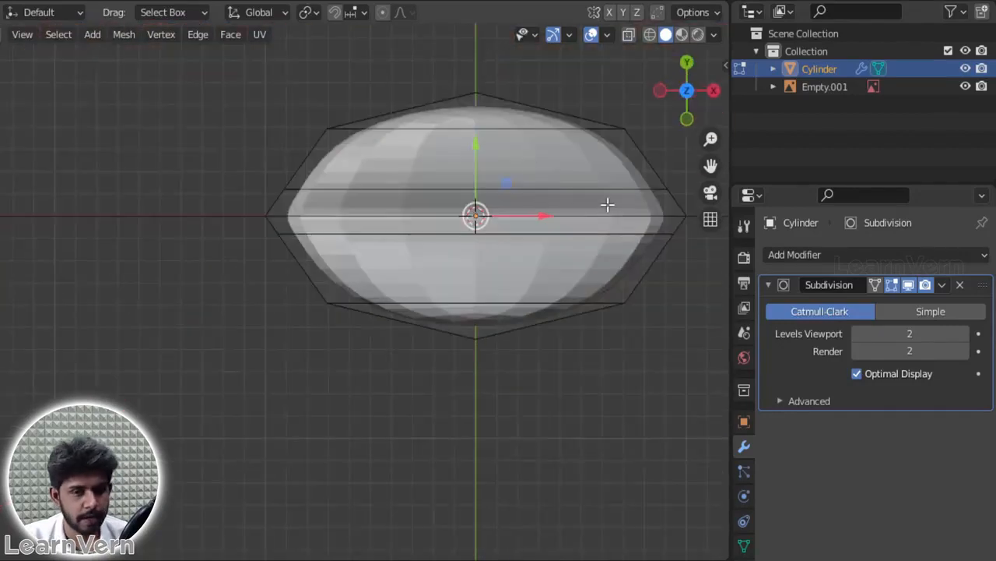
pyautogui.press('s')
pyautogui.press('x')
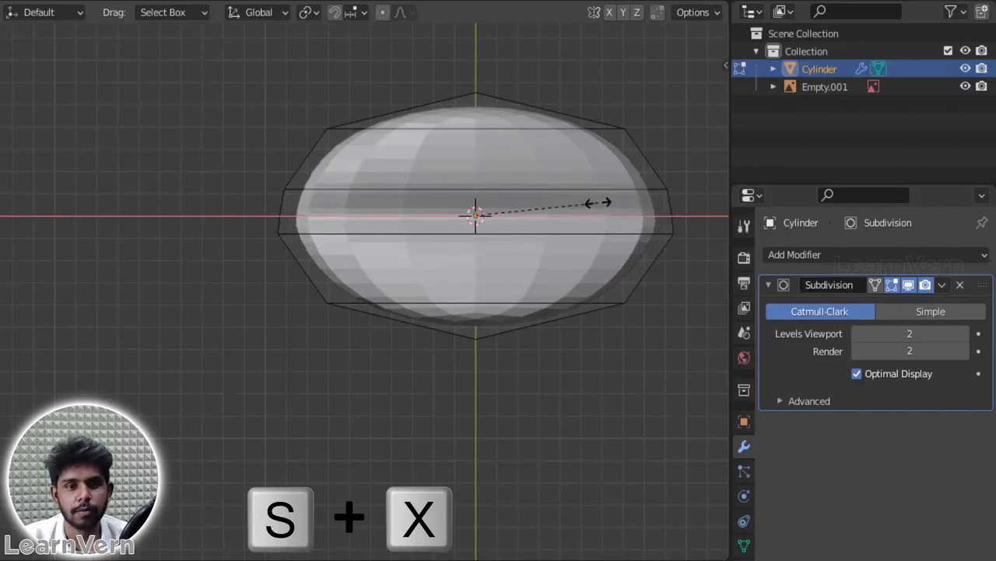
pyautogui.click(597, 203)
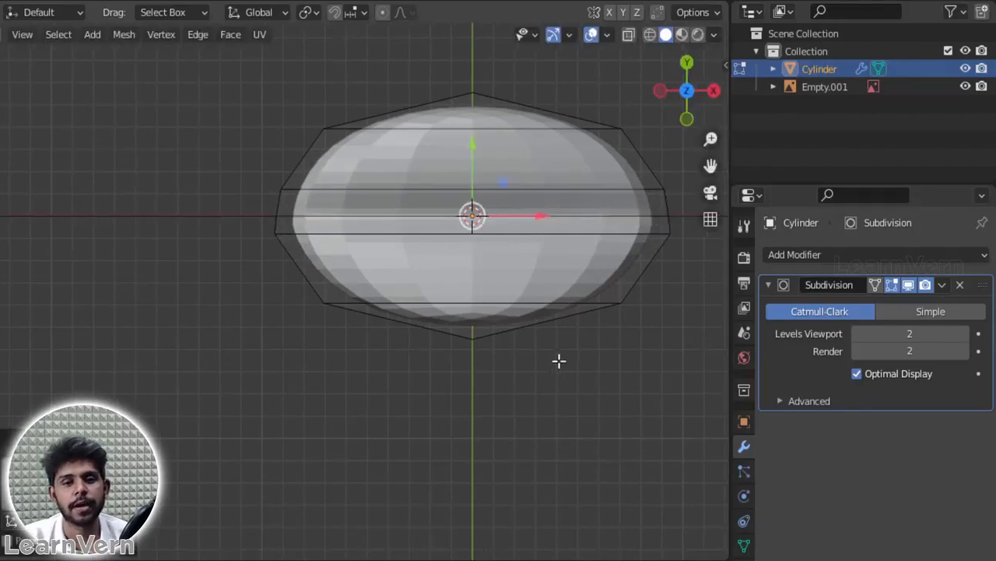
# Step: Check the rounded ends in Object Mode and apply Shade Smooth to the bean
pyautogui.press('Tab')
pyautogui.moveTo(518, 381); pyautogui.dragTo(696, 191, button='middle')
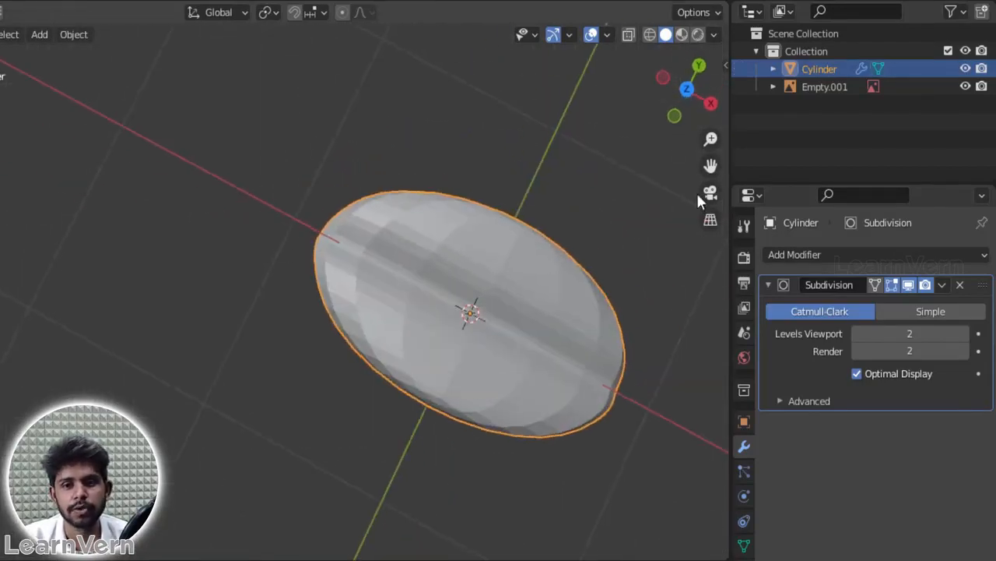
pyautogui.moveTo(692, 96); pyautogui.dragTo(679, 214)
pyautogui.scroll(-3, 499, 78)
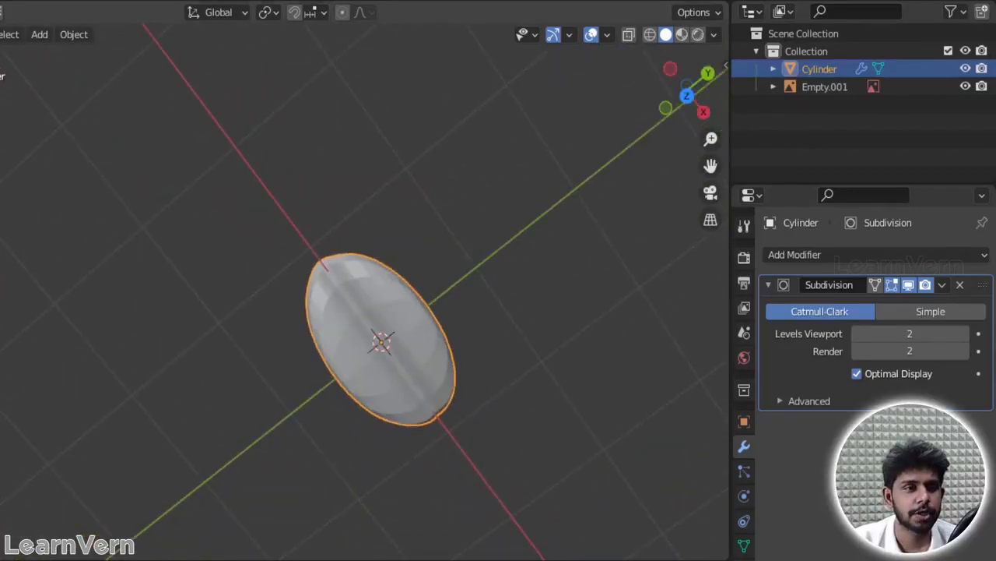
pyautogui.click(74, 34)
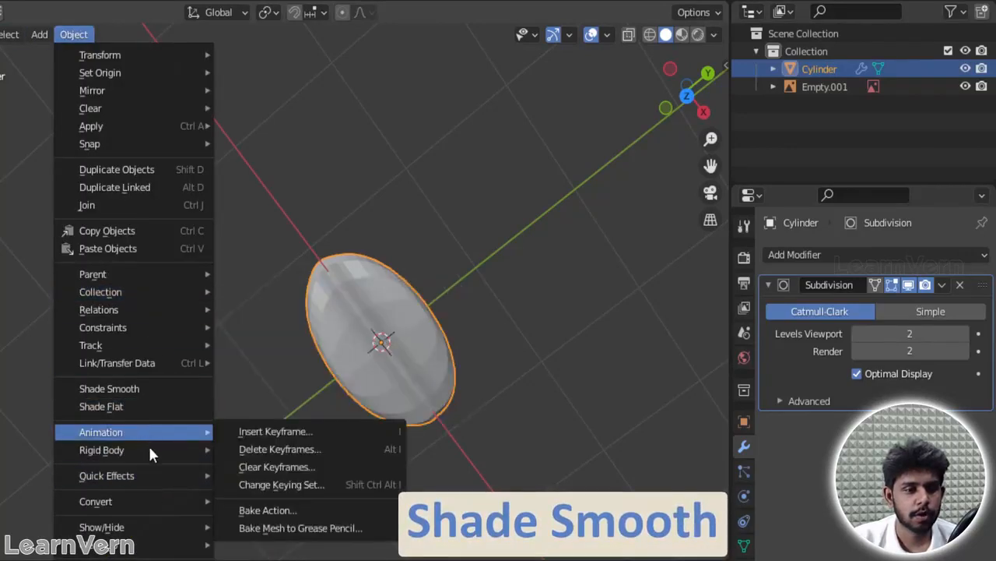
pyautogui.moveTo(144, 499)
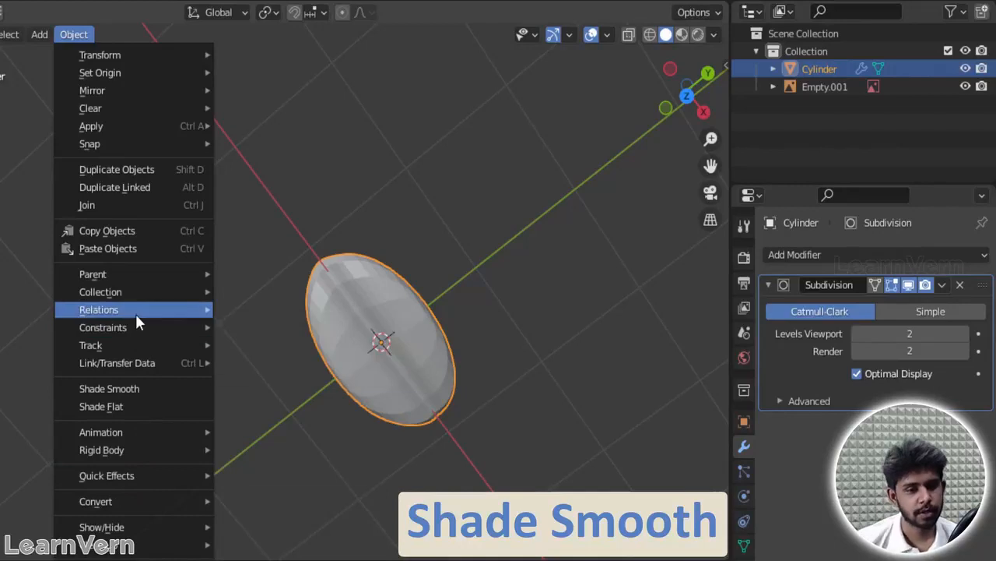
pyautogui.click(131, 389)
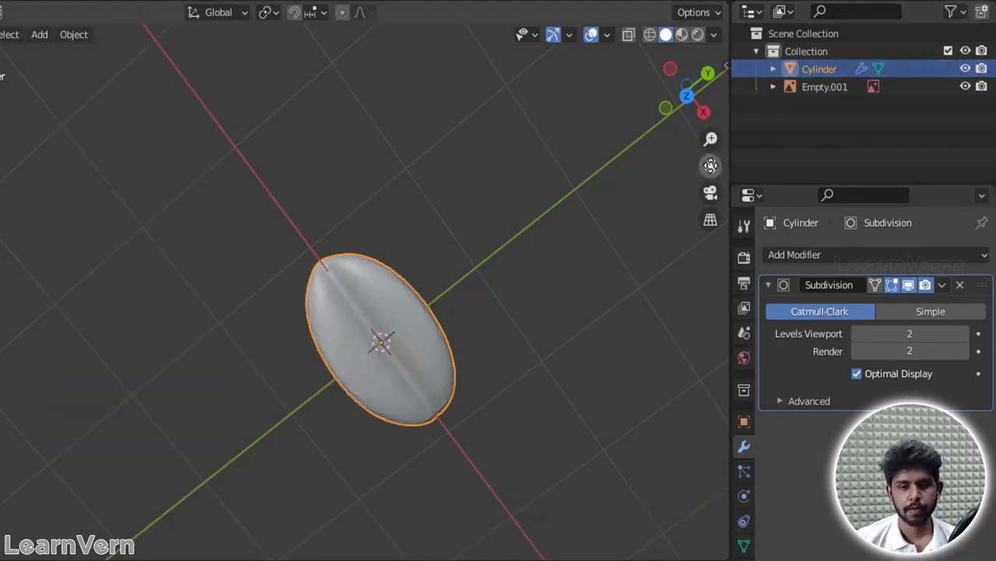
pyautogui.moveTo(711, 166); pyautogui.dragTo(697, 130)
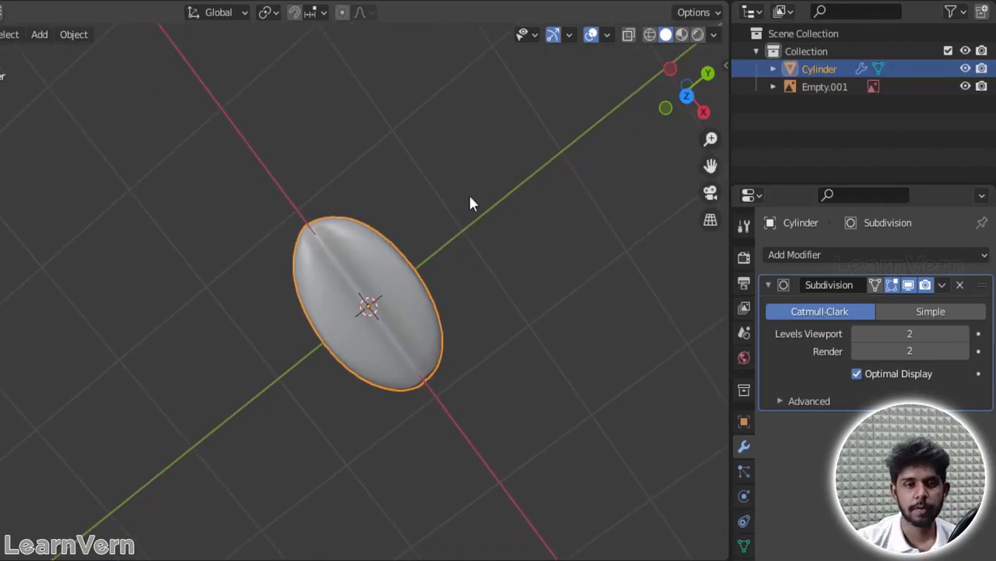
# Step: Compare the bean with the reference photo, and add a horizontal loop cut around its sides, slid toward the base with a factor of 0.386
pyautogui.press('KP_1')
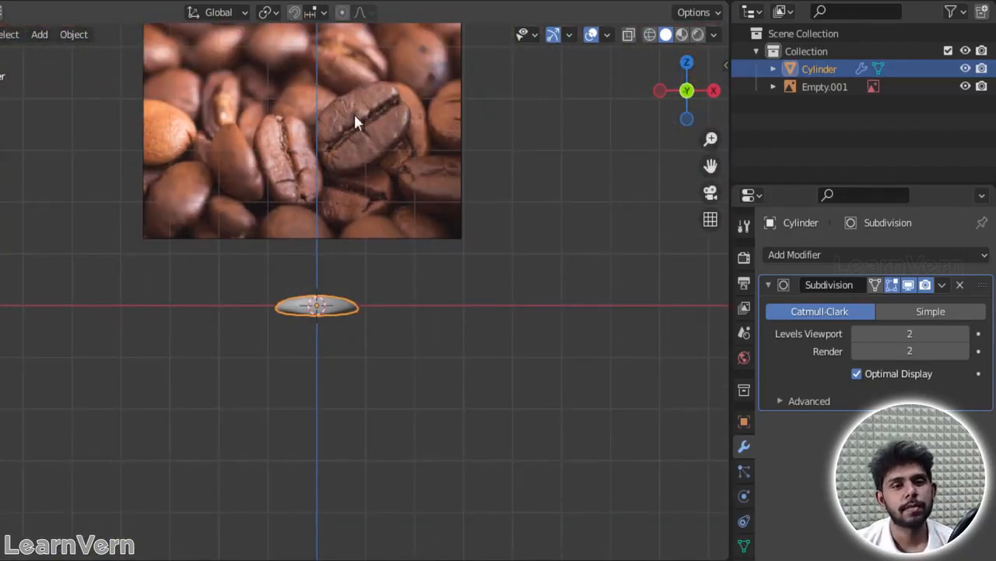
pyautogui.scroll(2, 351, 237)
pyautogui.moveTo(446, 275); pyautogui.dragTo(257, 386, button='middle')
pyautogui.scroll(3, 370, 339)
pyautogui.press('Tab')
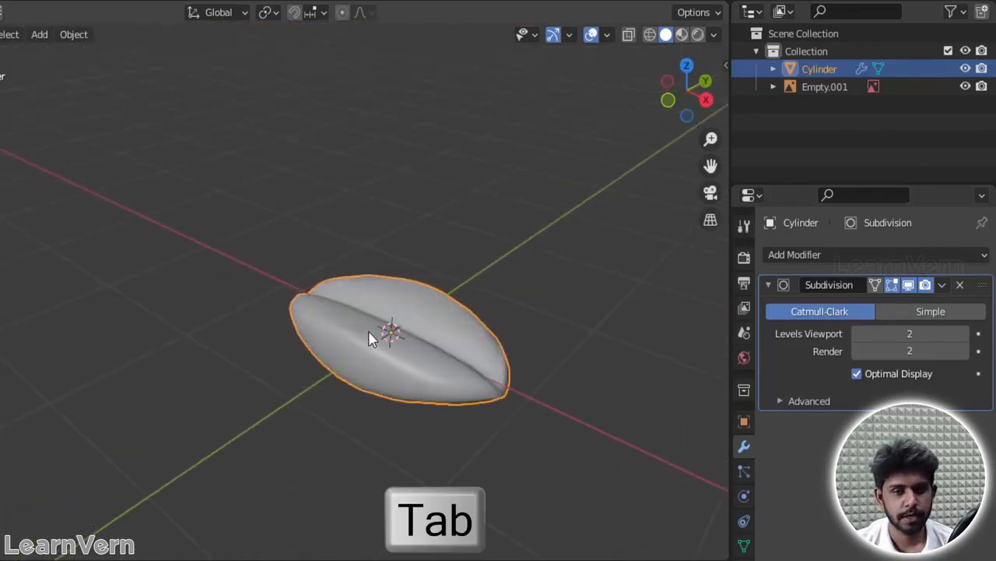
pyautogui.hotkey('ctrl', 'r')
pyautogui.click(517, 397)
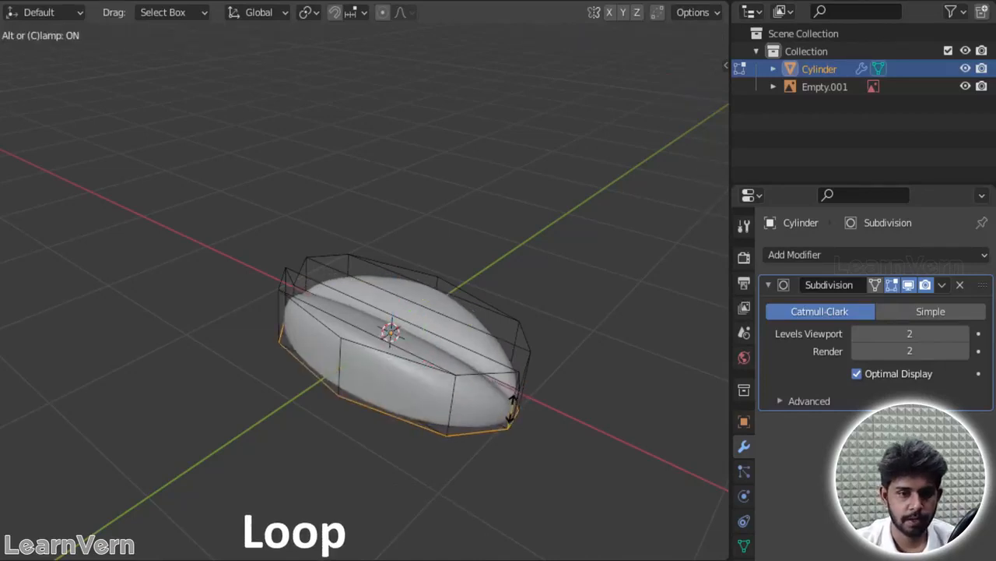
pyautogui.click(511, 394)
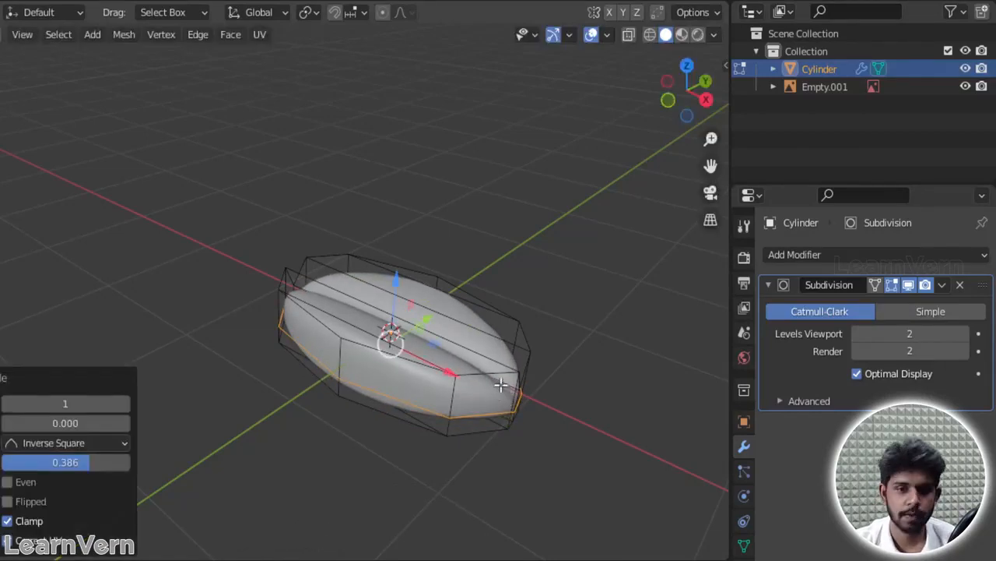
# Step: Select the lengthwise edges across the bean's underside and lower them about 0.085 m along the Z axis
pyautogui.press('KP_7')
pyautogui.press('`')
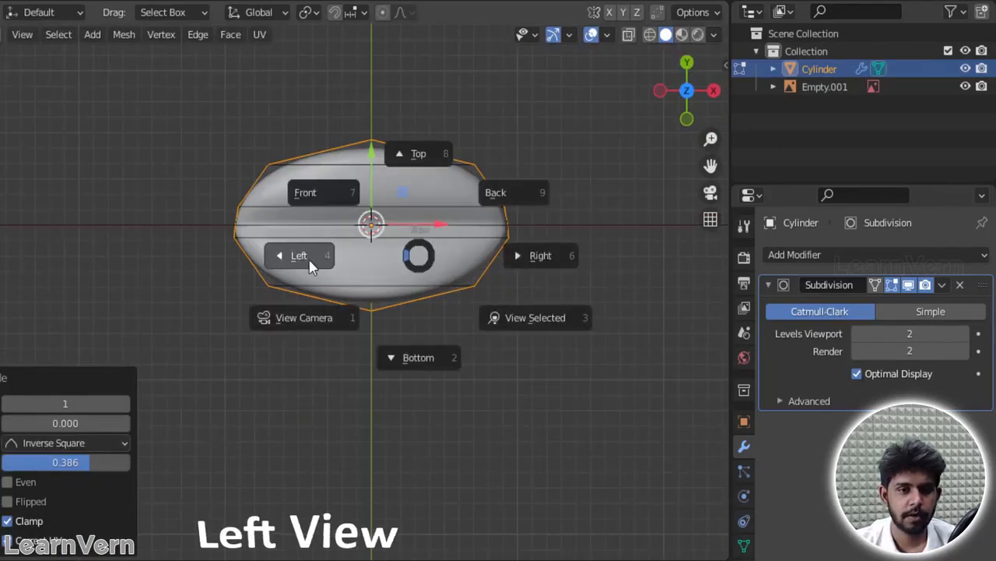
pyautogui.click(303, 261)
pyautogui.scroll(4, 258, 335)
pyautogui.keyDown('shift'); pyautogui.moveTo(251, 343); pyautogui.dragTo(512, 187, button='middle'); pyautogui.keyUp('shift')
pyautogui.scroll(2, 474, 234)
pyautogui.moveTo(456, 202); pyautogui.dragTo(458, 188, button='middle')
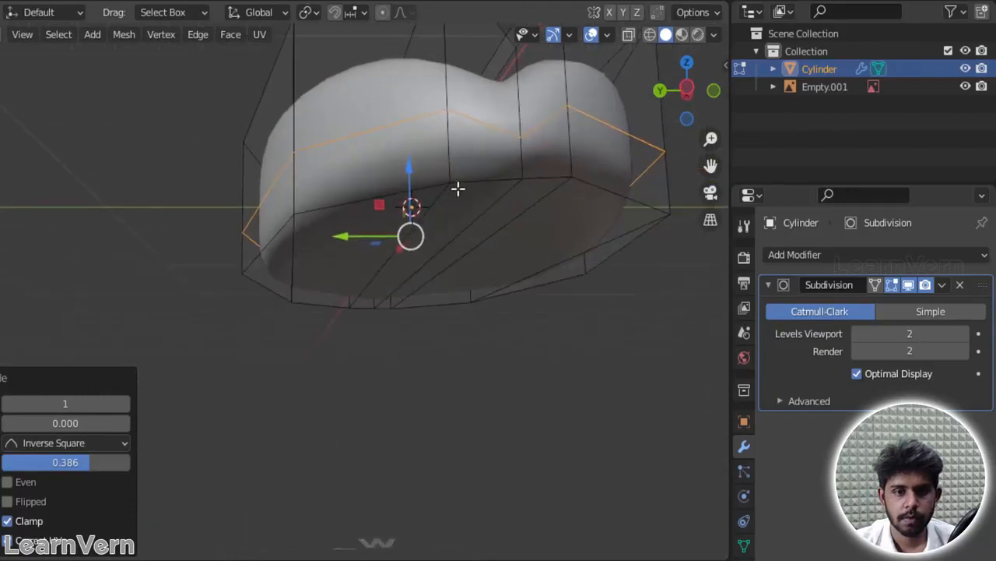
pyautogui.click(415, 233)
pyautogui.keyDown('shift'); pyautogui.click(497, 227); pyautogui.keyUp('shift')
pyautogui.keyDown('shift'); pyautogui.click(485, 214); pyautogui.keyUp('shift')
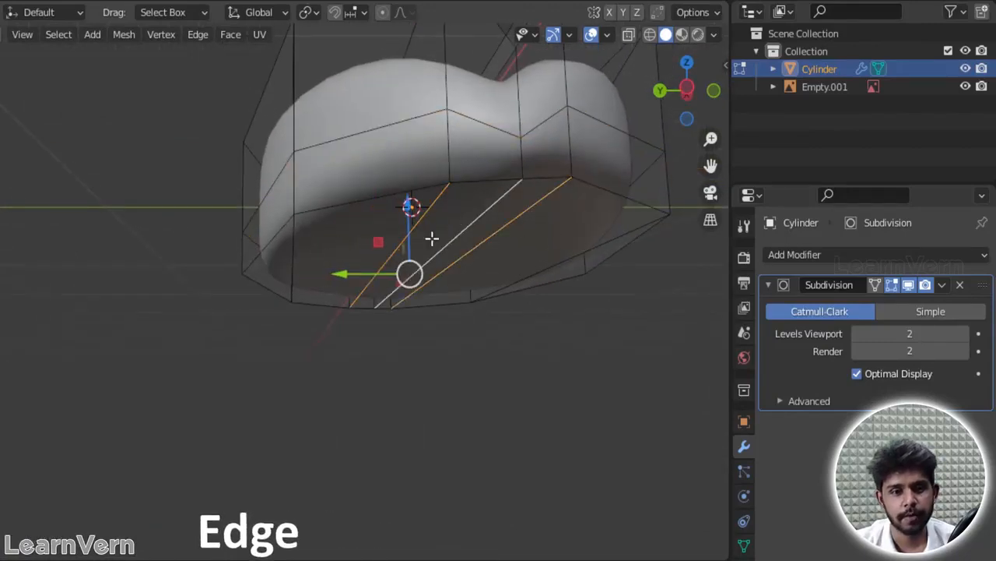
pyautogui.keyDown('shift'); pyautogui.click(291, 241); pyautogui.keyUp('shift')
pyautogui.keyDown('shift'); pyautogui.click(585, 257); pyautogui.keyUp('shift')
pyautogui.moveTo(406, 214); pyautogui.dragTo(415, 246)
# Step: Scale the selected underside edges inward along X and Y only, and check the bean in Object Mode
pyautogui.press('s')
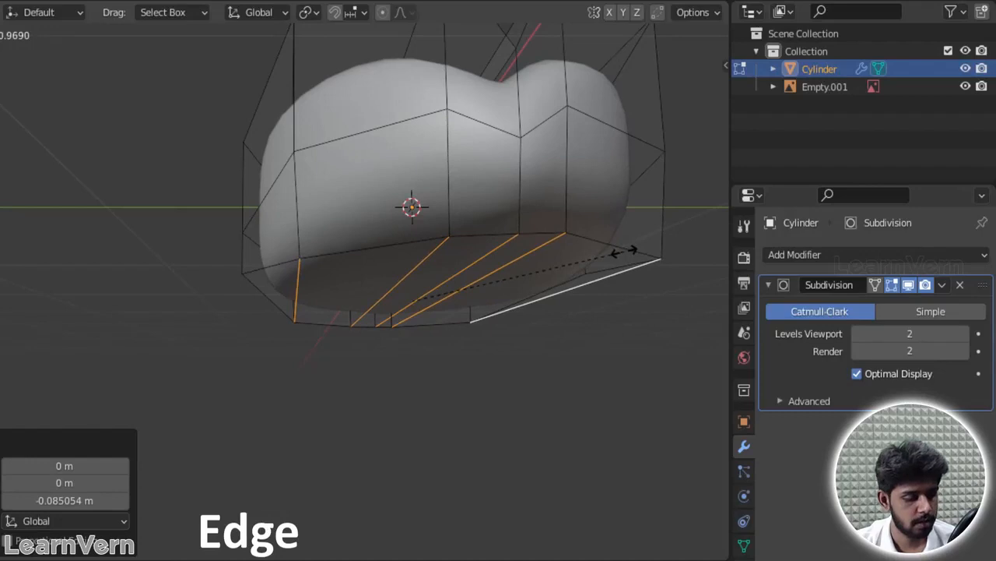
pyautogui.hotkey('shift', 'z')
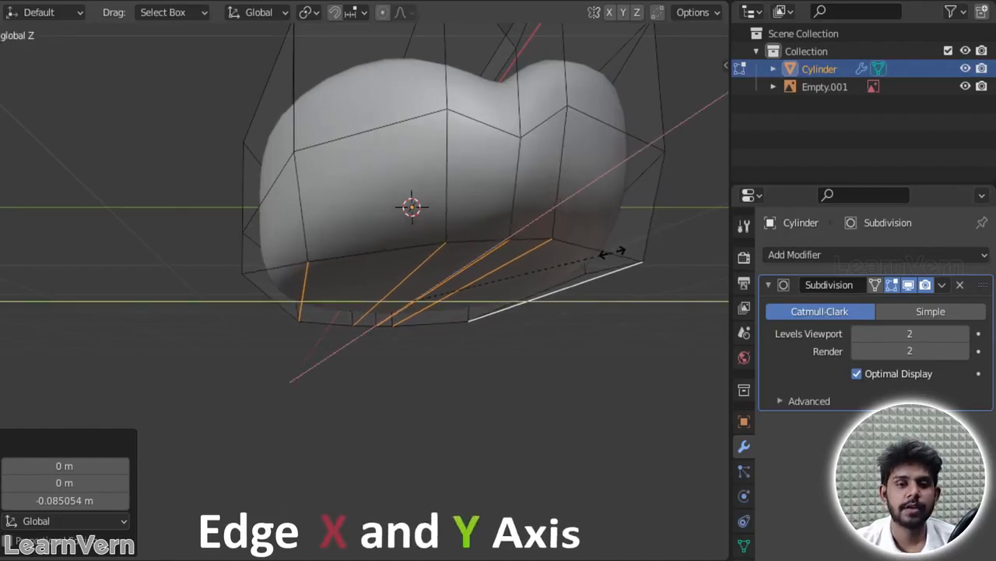
pyautogui.click(565, 255)
pyautogui.click(553, 324)
pyautogui.press('`')
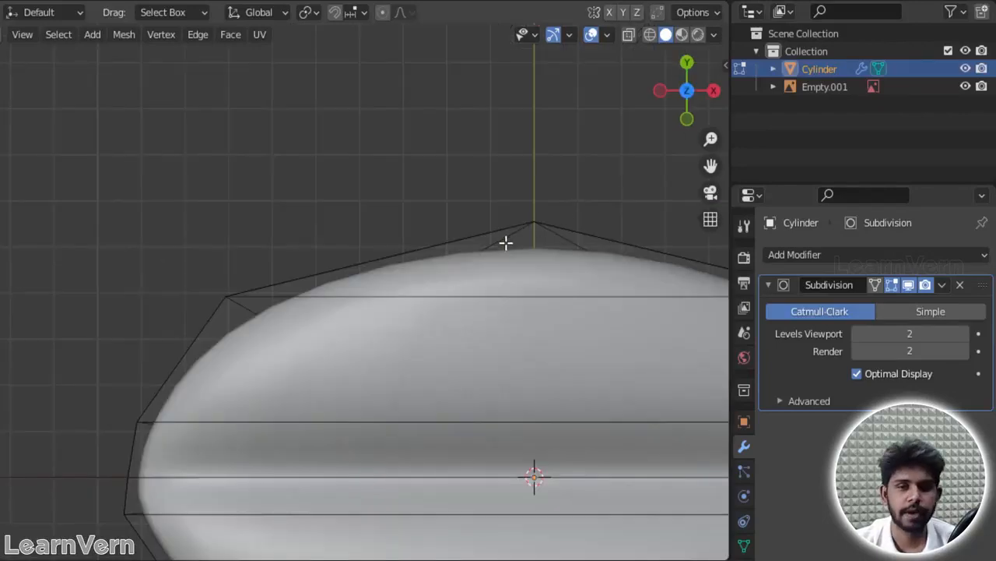
pyautogui.press('Tab')
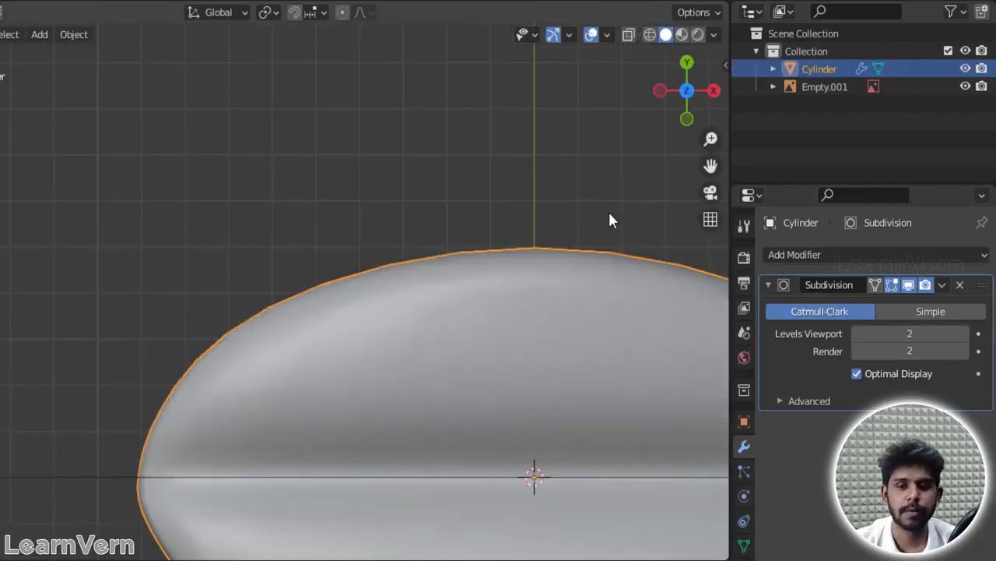
pyautogui.press('KP_Decimal')
pyautogui.moveTo(705, 109); pyautogui.dragTo(685, 89)
# Step: Return to Edit Mode, select the lengthwise centre edge of the underside and raise it slightly along the Z axis
pyautogui.press('Tab')
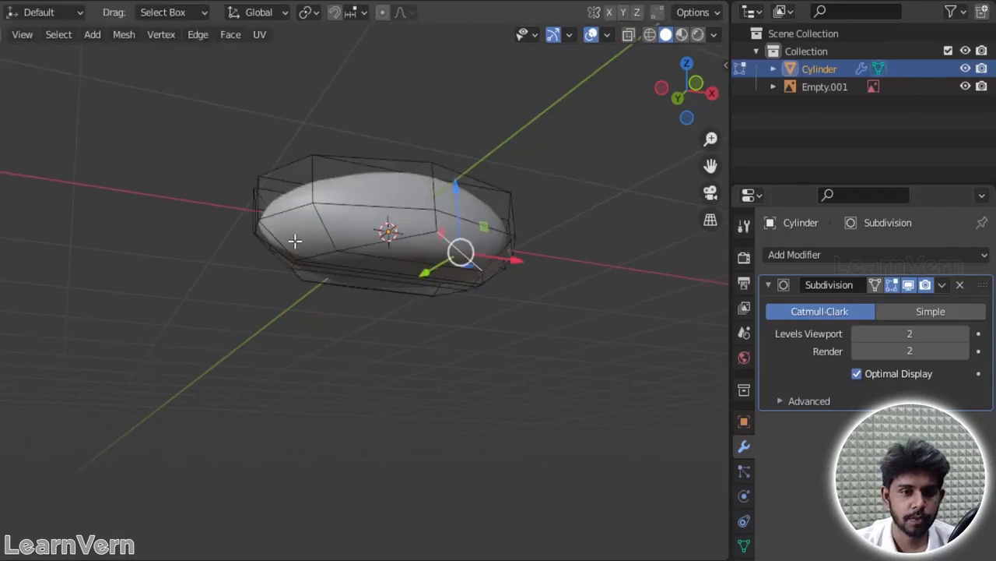
pyautogui.scroll(4, 292, 241)
pyautogui.moveTo(251, 215); pyautogui.dragTo(340, 220, button='middle')
pyautogui.click(357, 189)
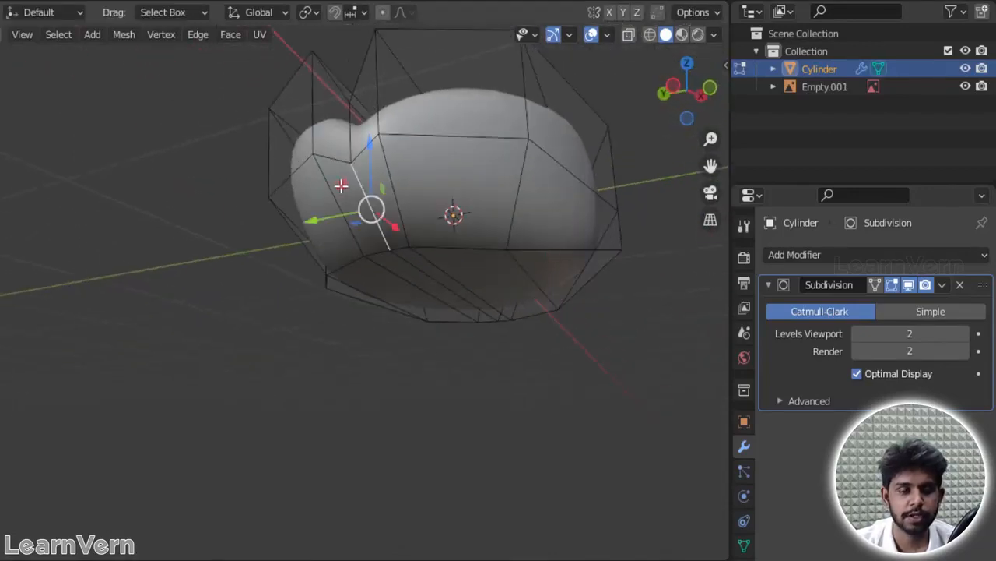
pyautogui.click(335, 184)
pyautogui.click(383, 166)
pyautogui.moveTo(382, 167); pyautogui.dragTo(297, 285, button='middle')
pyautogui.moveTo(302, 277); pyautogui.dragTo(316, 273)
pyautogui.moveTo(316, 273); pyautogui.dragTo(538, 242, button='middle')
pyautogui.click(443, 239)
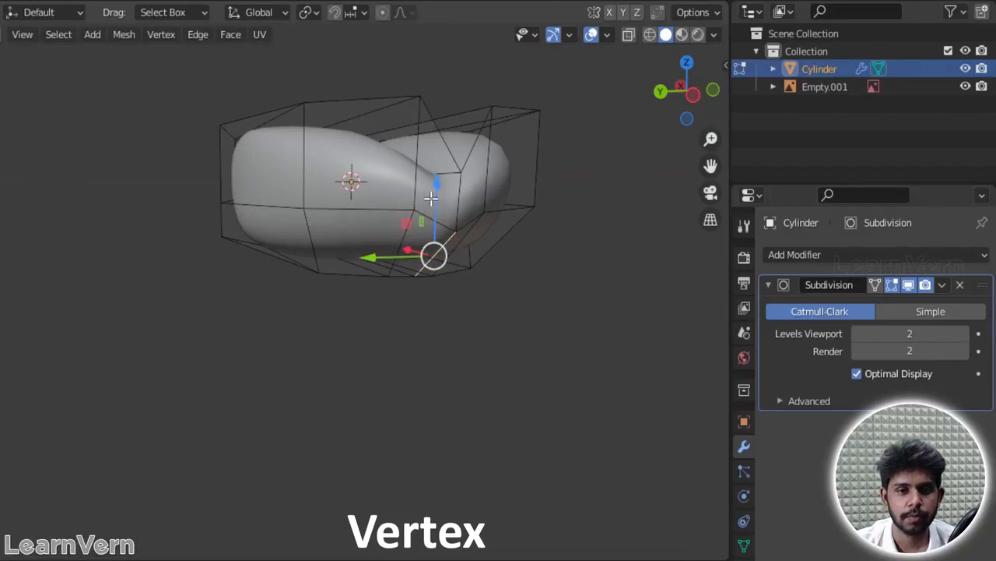
pyautogui.moveTo(430, 199); pyautogui.dragTo(429, 201)
pyautogui.click(434, 259)
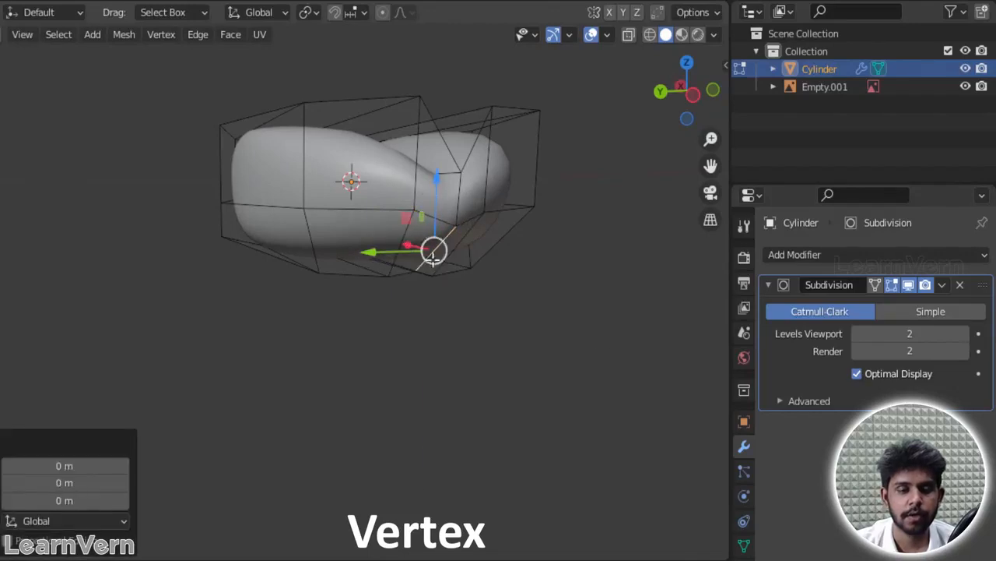
pyautogui.click(604, 349)
# Step: Inspect the bean's underside and crease from several angles, finishing in Object Mode
pyautogui.moveTo(604, 301); pyautogui.dragTo(243, 267, button='middle')
pyautogui.scroll(-4, 243, 267)
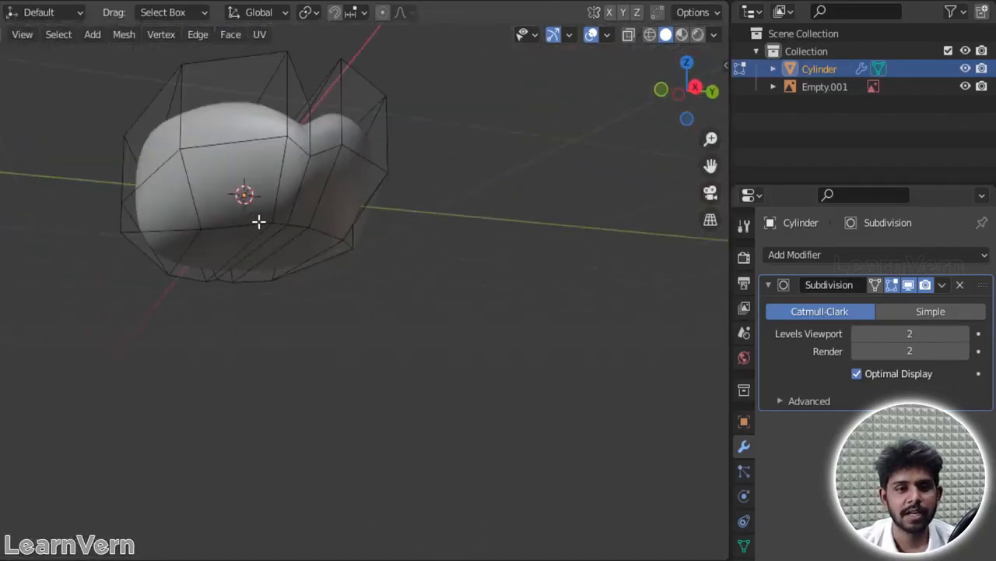
pyautogui.moveTo(298, 182); pyautogui.dragTo(488, 361, button='middle')
pyautogui.moveTo(467, 325); pyautogui.dragTo(456, 320)
pyautogui.moveTo(542, 265); pyautogui.dragTo(392, 192, button='middle')
pyautogui.press('Tab')
pyautogui.moveTo(222, 245); pyautogui.dragTo(397, 309, button='middle')
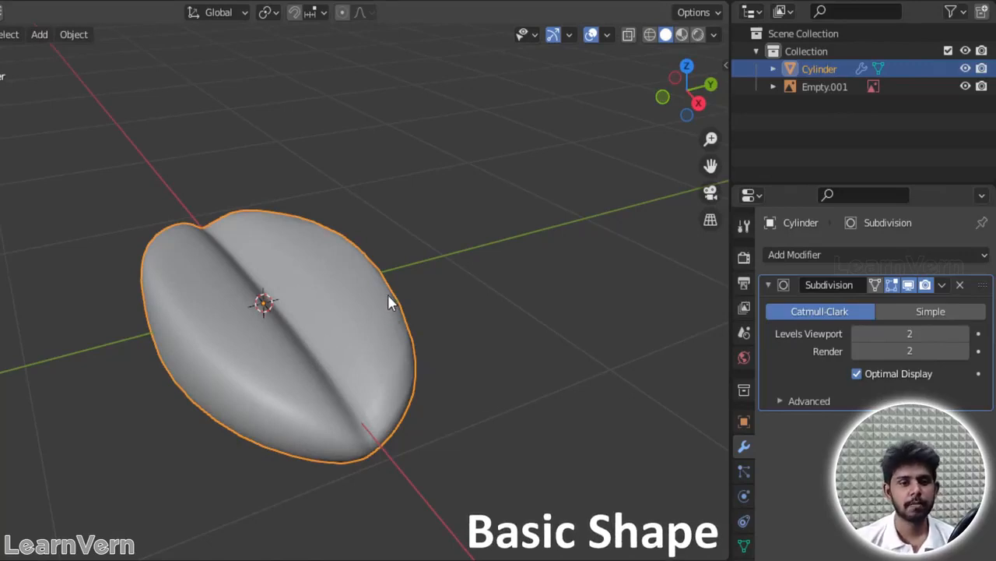
# Step: View the bean from the top in Material Preview shading, enlarge the properties area and open the bean's material settings
pyautogui.press('`')
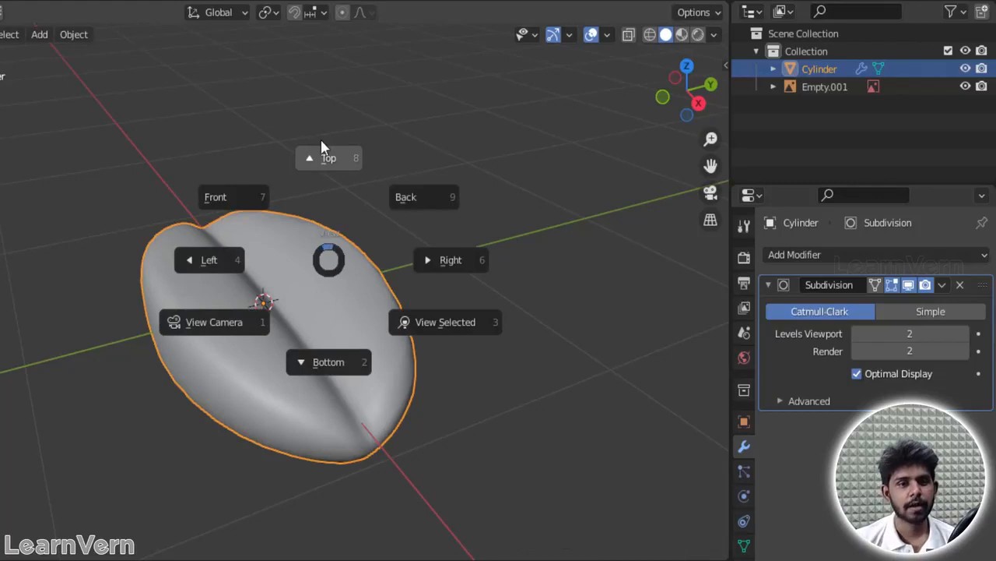
pyautogui.click(329, 159)
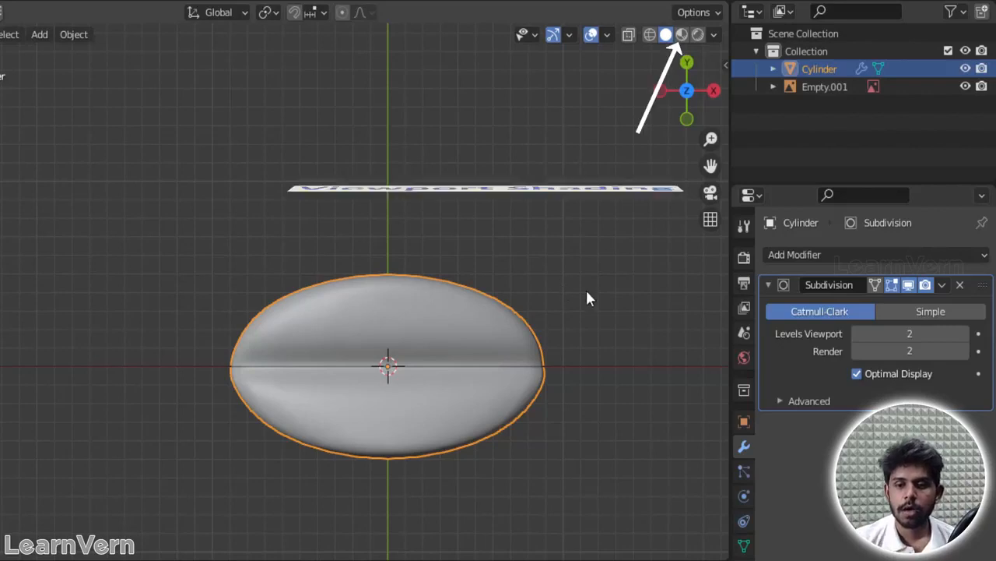
pyautogui.click(684, 34)
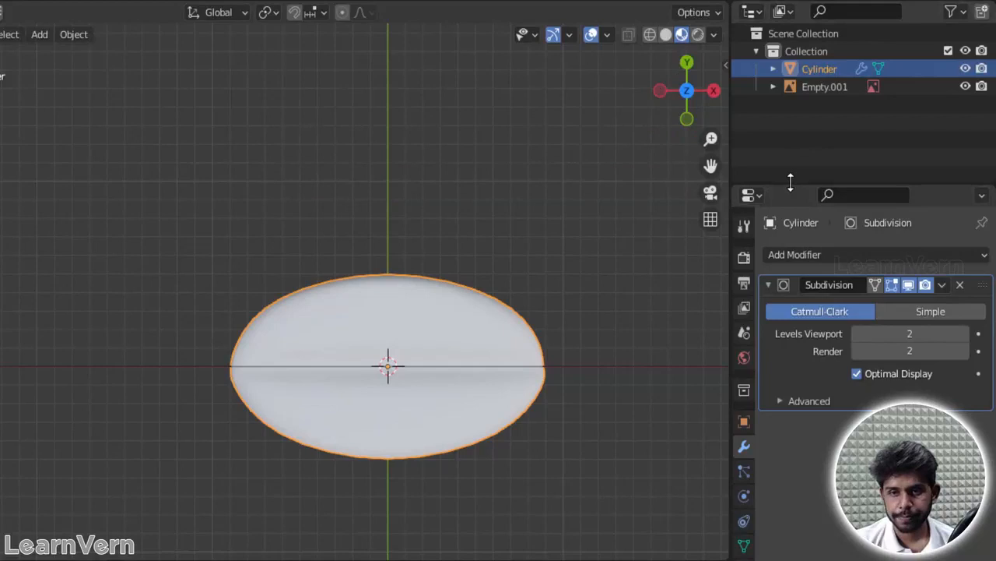
pyautogui.moveTo(791, 184); pyautogui.dragTo(810, 10)
pyautogui.click(742, 411)
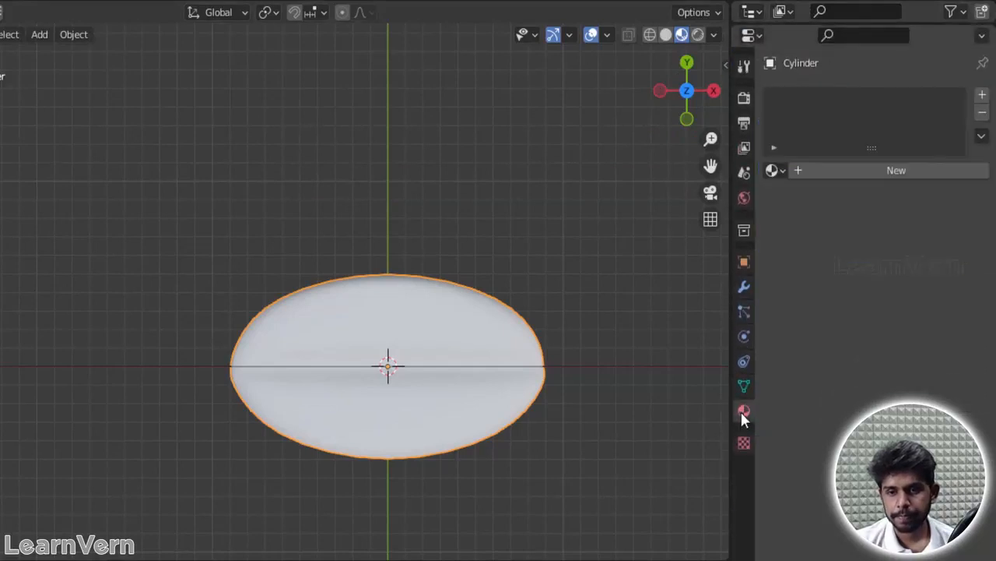
# Step: Create a new material for the bean, then select its whole mesh in Edit Mode and unwrap it
pyautogui.click(841, 171)
pyautogui.press('Tab')
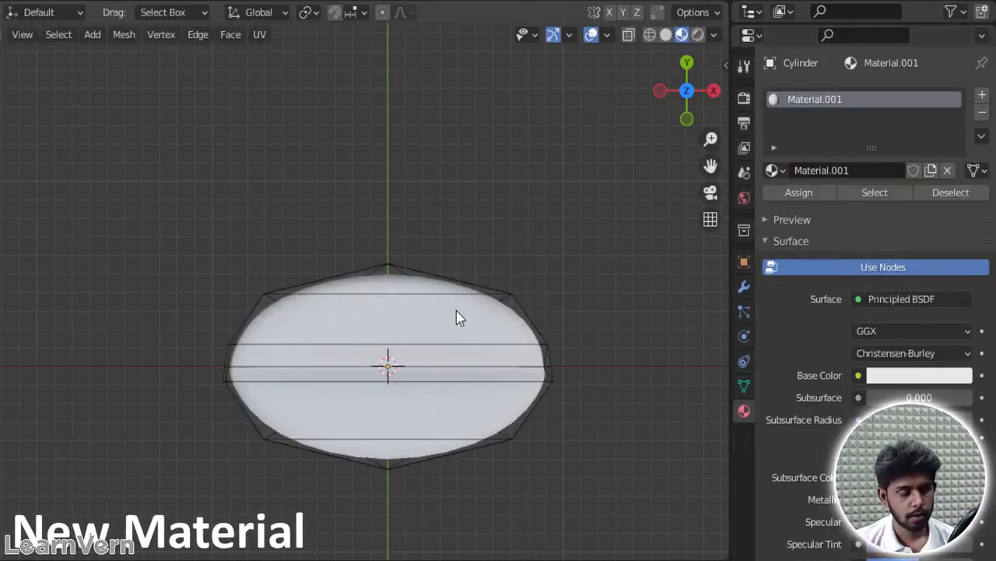
pyautogui.press('a')
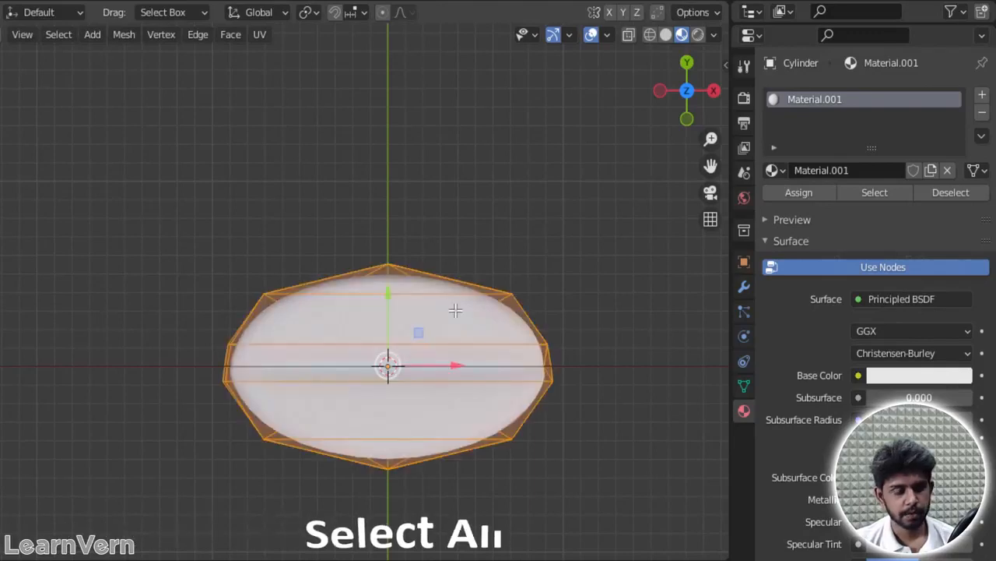
pyautogui.press('u')
pyautogui.click(456, 311)
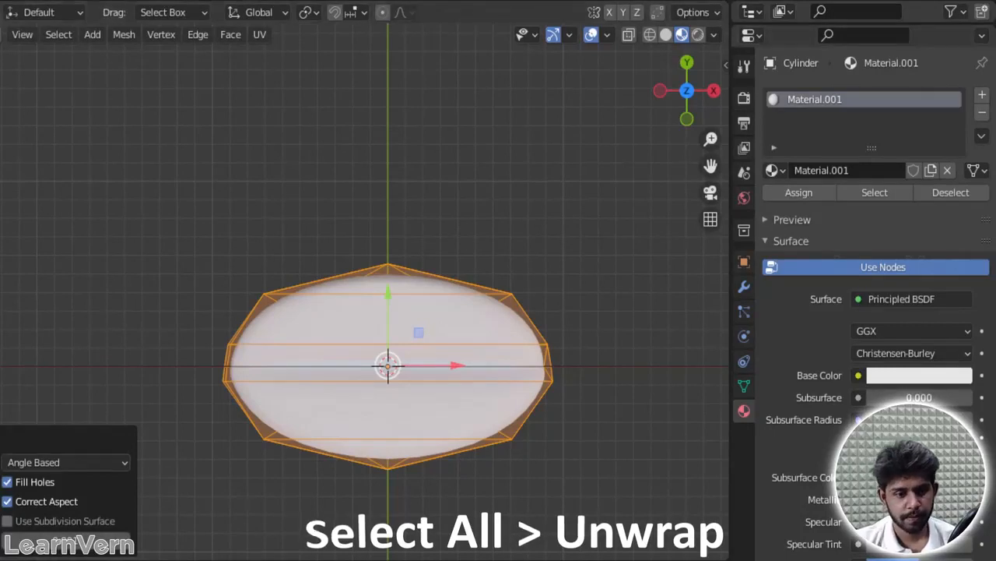
# Step: Enlarge the timeline area below the viewport and split it into two side-by-side editors
pyautogui.moveTo(157, 554); pyautogui.dragTo(205, 207)
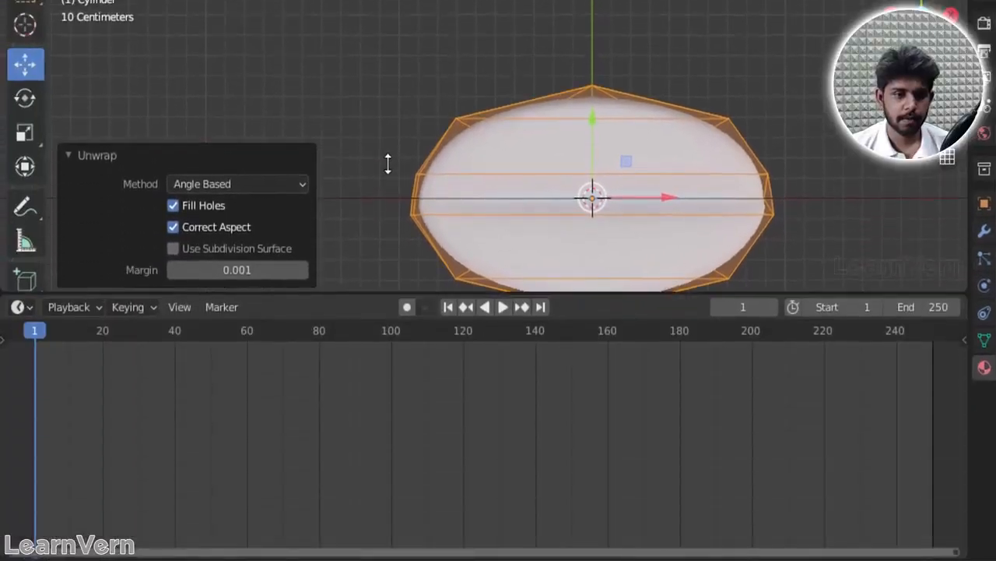
pyautogui.moveTo(388, 139); pyautogui.dragTo(327, 256)
pyautogui.moveTo(8, 267); pyautogui.dragTo(469, 285)
pyautogui.click(489, 268)
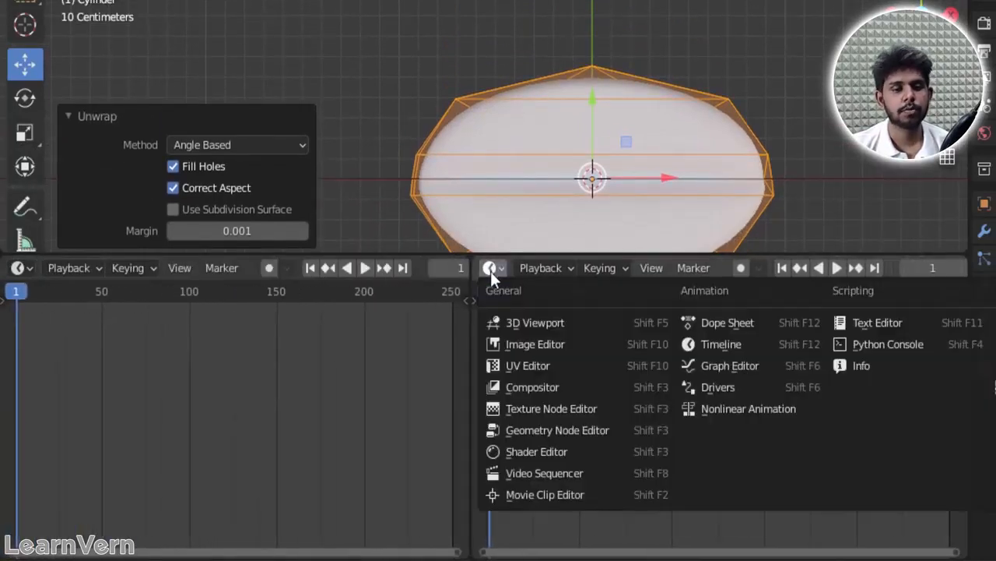
pyautogui.click(546, 369)
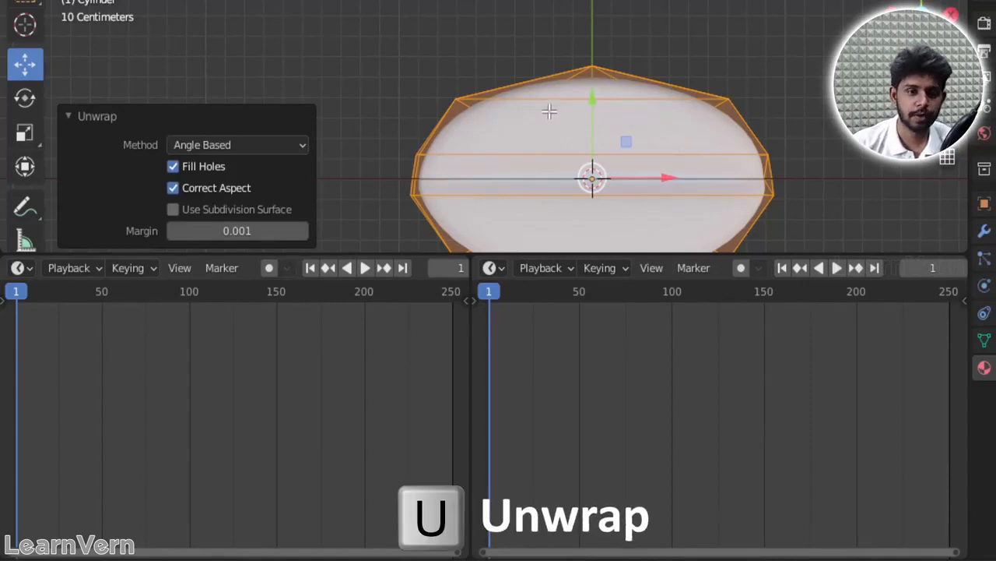
# Step: Unwrap the bean's fully selected mesh once more
pyautogui.scroll(-1, 584, 116)
pyautogui.press('u')
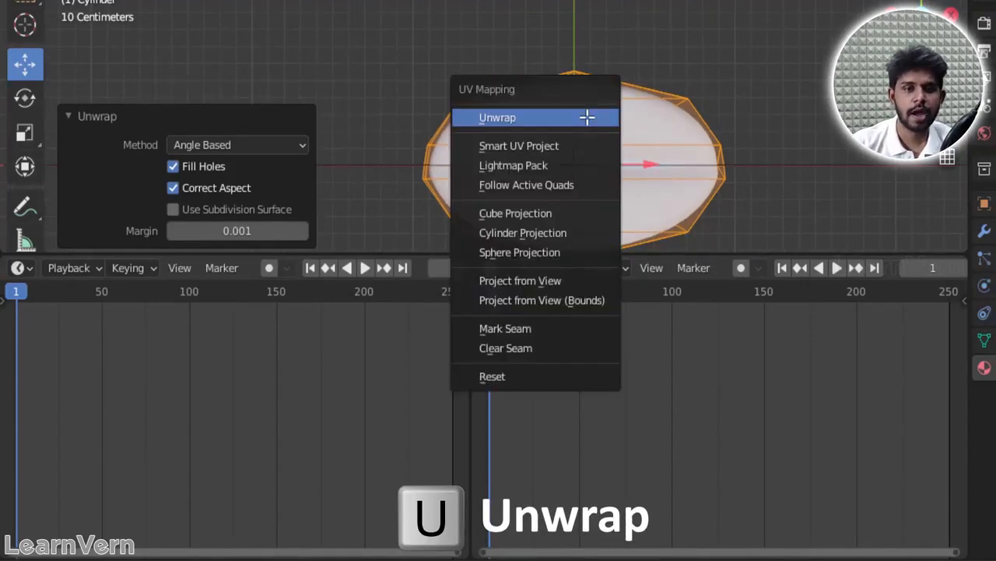
pyautogui.click(587, 117)
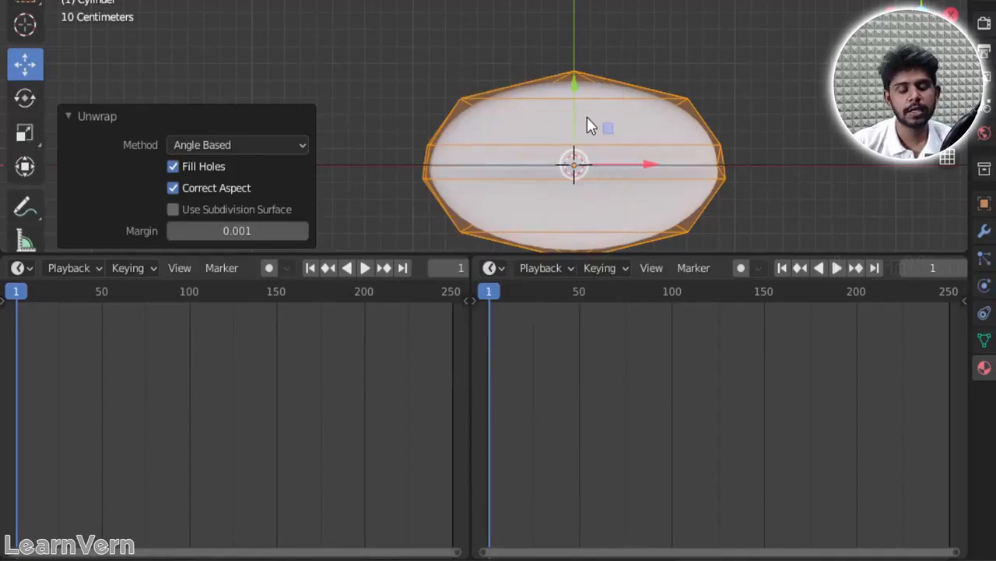
# Step: Turn the second timeline area into a Shader Editor, hide its sidebar and frame the Principled BSDF node
pyautogui.click(490, 268)
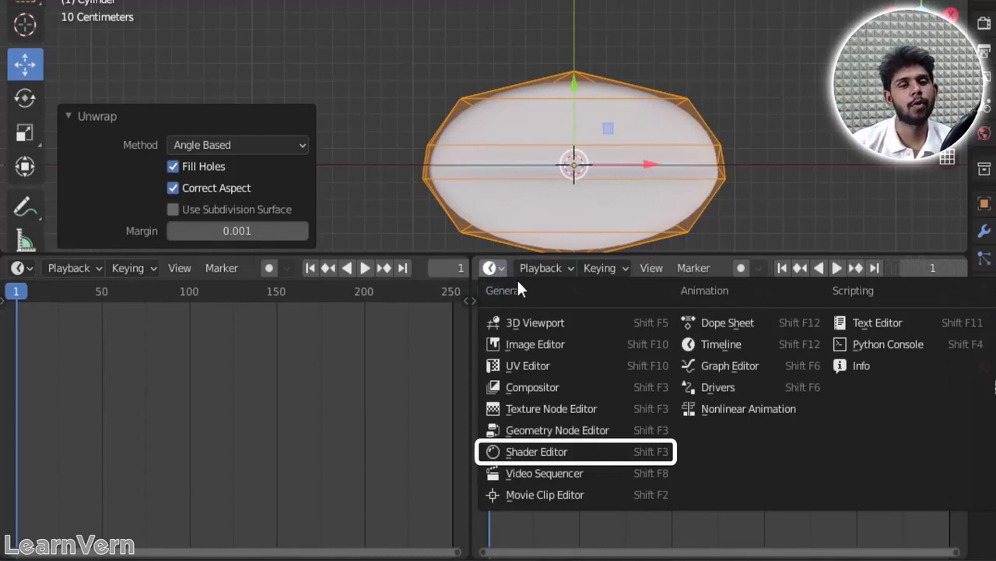
pyautogui.click(534, 452)
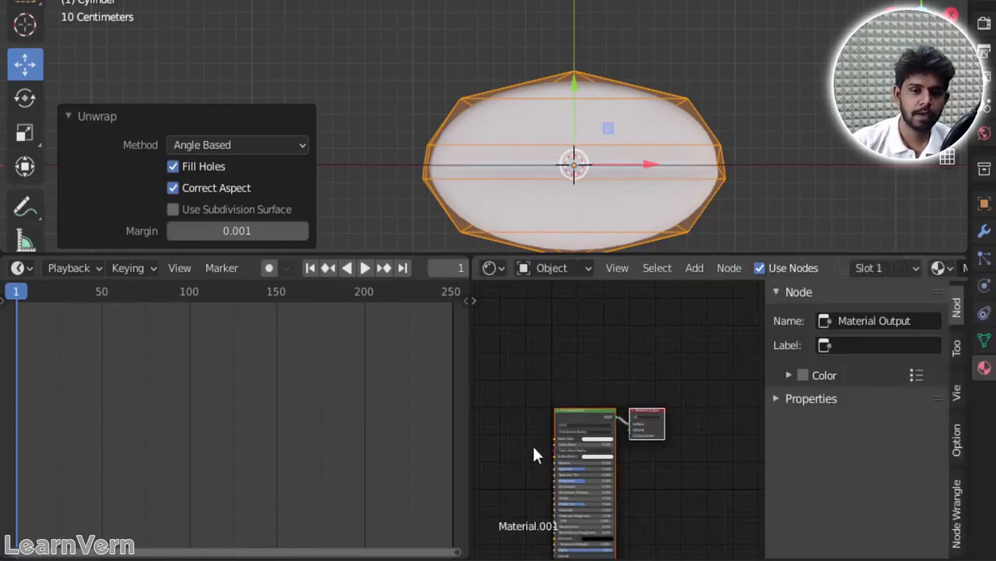
pyautogui.press('n')
pyautogui.scroll(4, 738, 504)
pyautogui.moveTo(735, 485); pyautogui.dragTo(745, 411, button='middle')
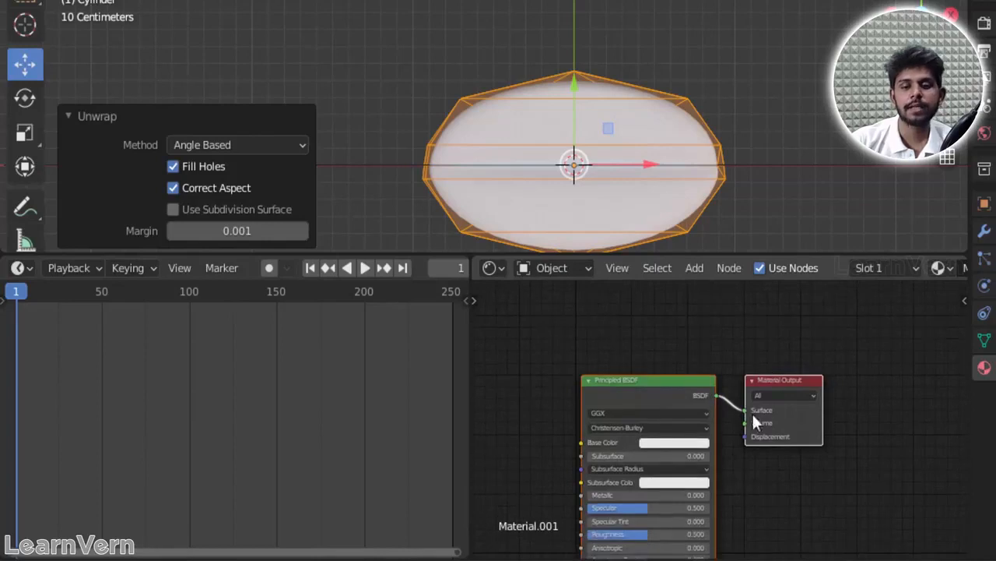
pyautogui.scroll(-1, 739, 494)
pyautogui.moveTo(777, 517); pyautogui.dragTo(803, 416, button='middle')
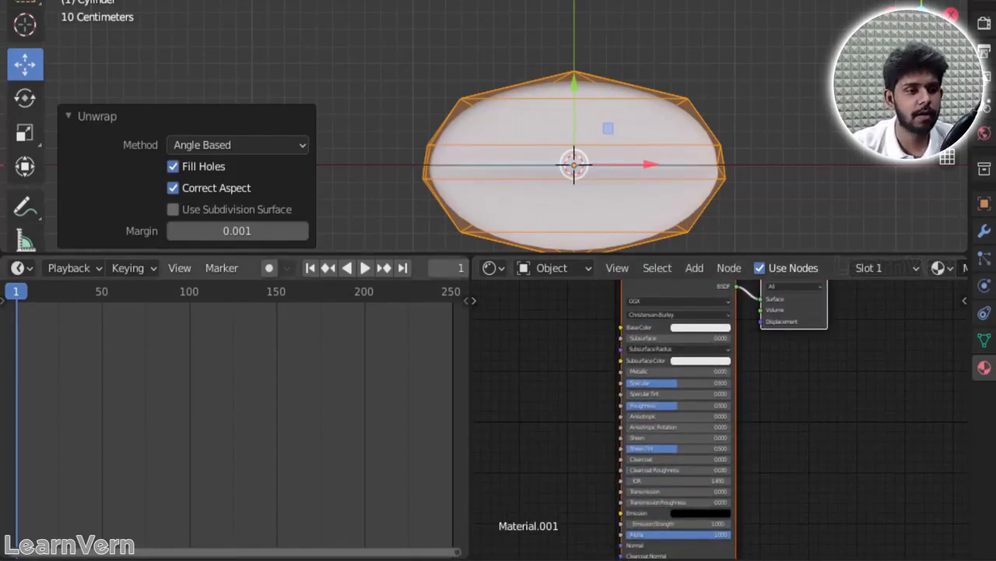
# Step: Switch the remaining timeline area to the UV Editor and fit the bean's unwrapped layout in view
pyautogui.click(17, 266)
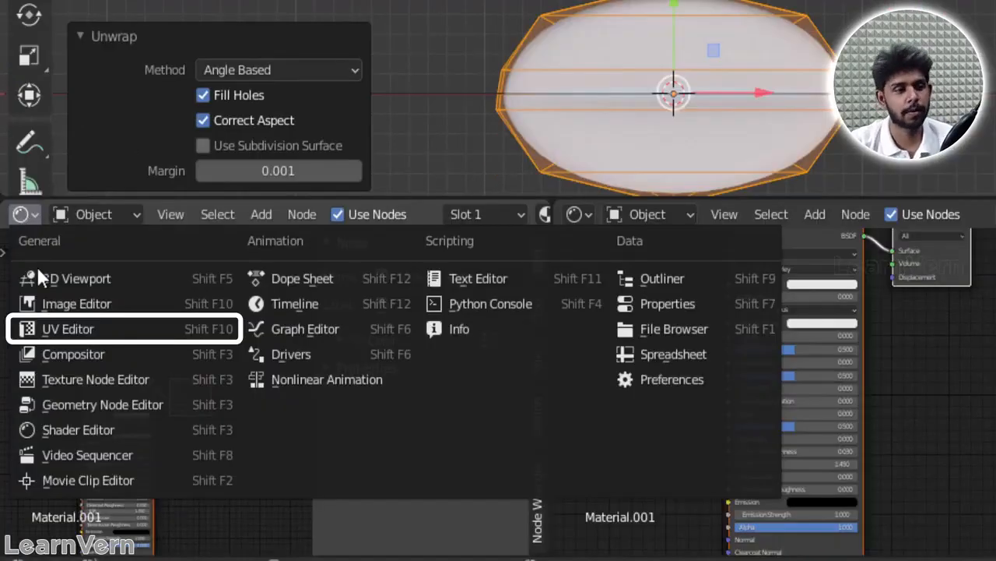
pyautogui.click(66, 327)
pyautogui.scroll(-3, 248, 424)
pyautogui.scroll(3, 221, 422)
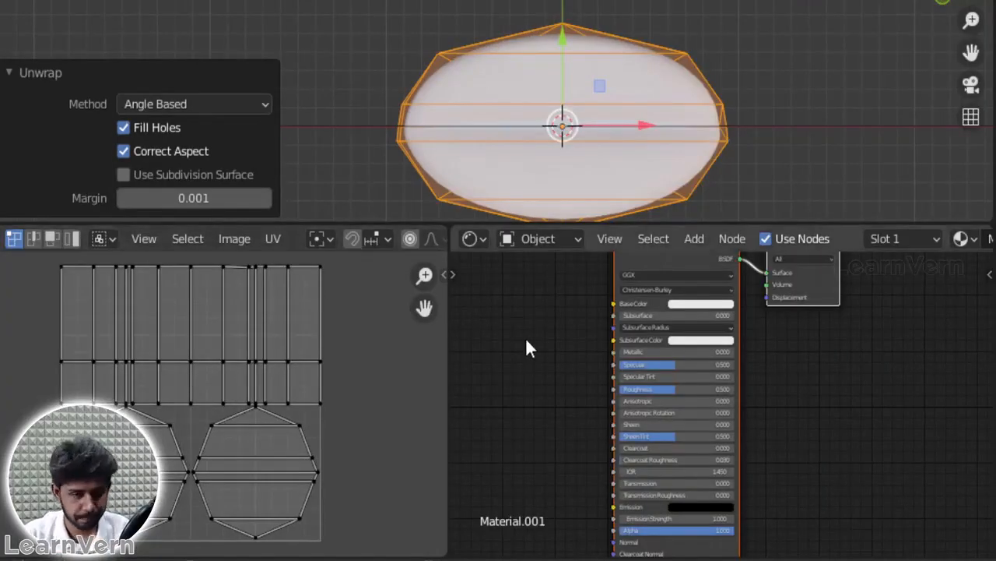
# Step: Set the Principled BSDF base colour to a dark brown with an HSV value of about 0.023 and check the bean
pyautogui.click(706, 303)
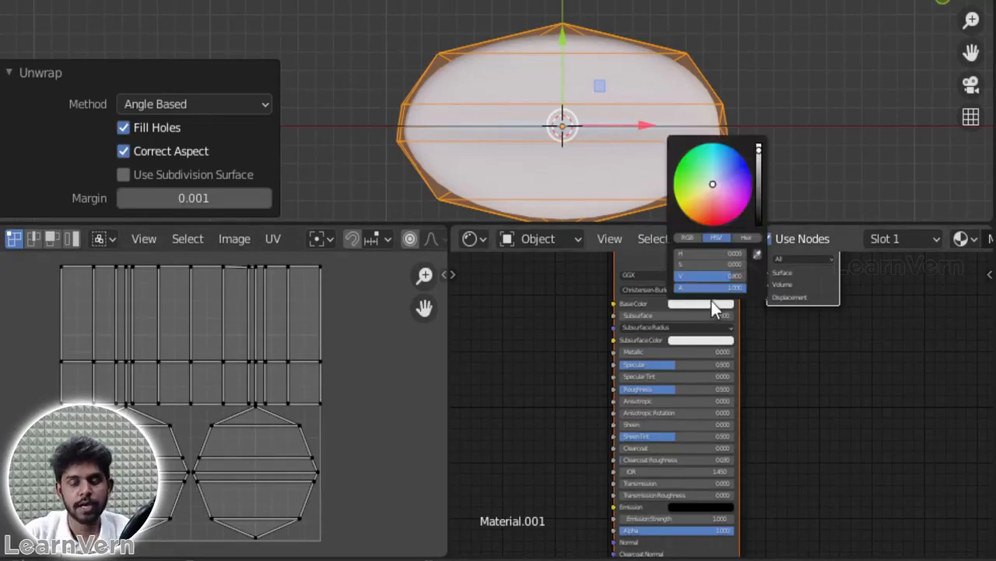
pyautogui.moveTo(759, 179); pyautogui.dragTo(710, 209)
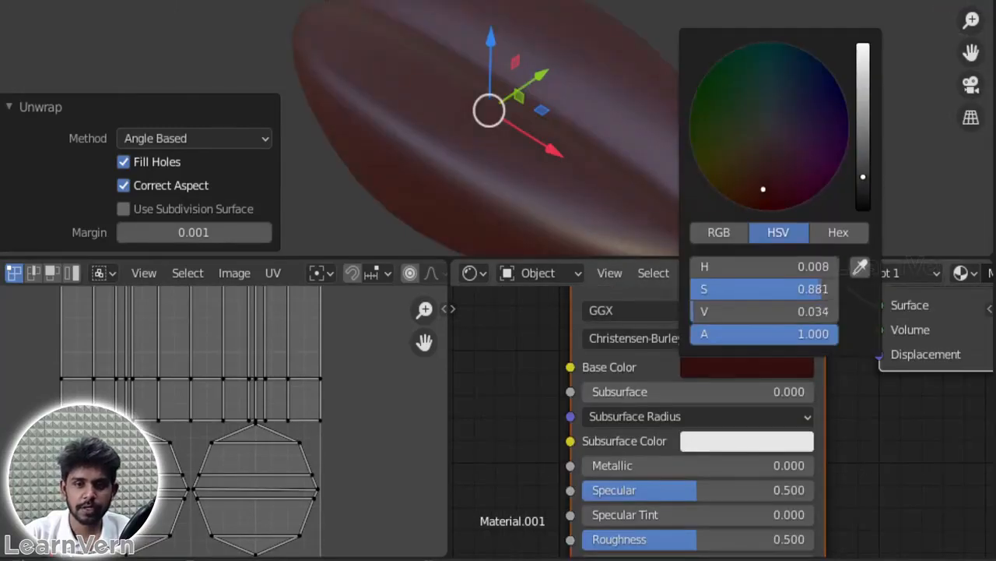
pyautogui.moveTo(864, 176); pyautogui.dragTo(864, 160)
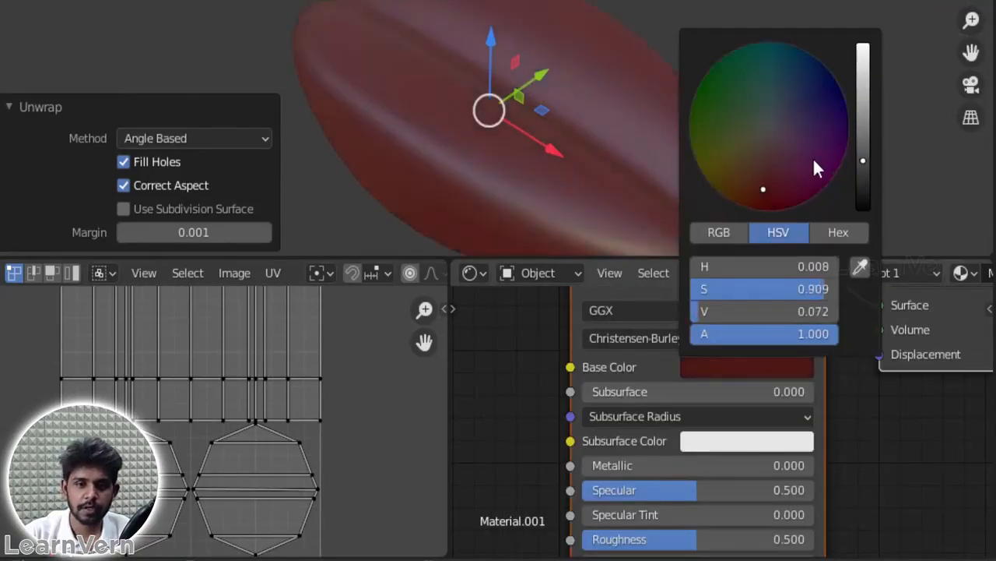
pyautogui.moveTo(750, 191); pyautogui.dragTo(739, 189)
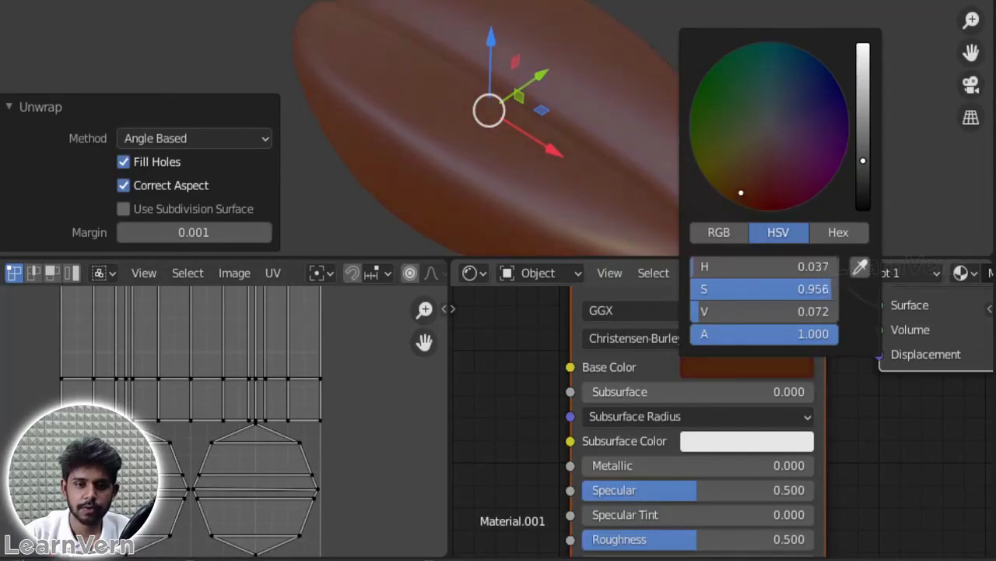
pyautogui.moveTo(862, 169); pyautogui.dragTo(862, 183)
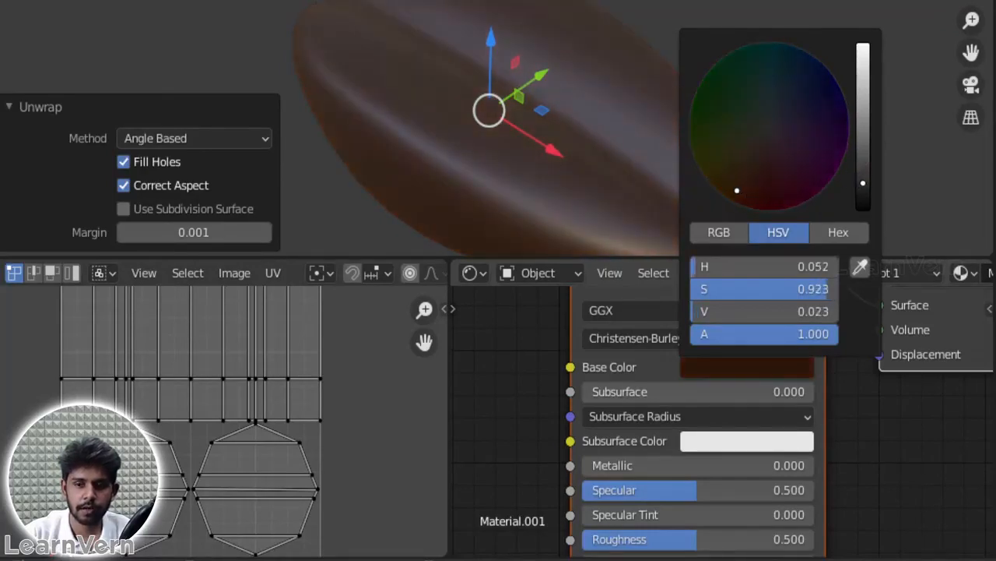
pyautogui.moveTo(742, 193)
pyautogui.mouseDown()
pyautogui.moveTo(741, 174)
pyautogui.moveTo(724, 192)
pyautogui.moveTo(749, 203)
pyautogui.moveTo(748, 177)
pyautogui.moveTo(739, 191)
pyautogui.moveTo(750, 179)
pyautogui.moveTo(742, 189)
pyautogui.mouseUp()
pyautogui.moveTo(721, 60); pyautogui.dragTo(692, 65, button='middle')
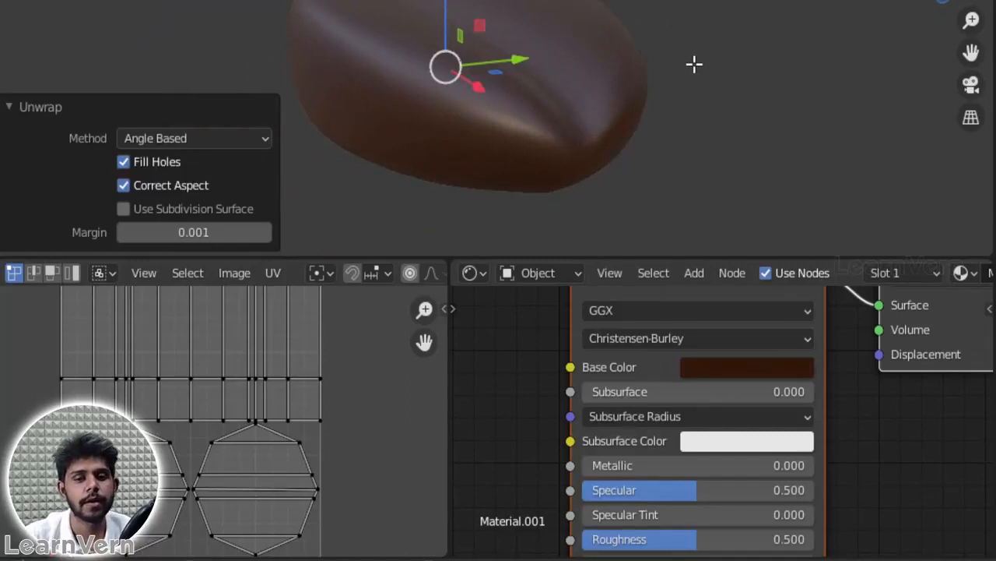
# Step: Lower the material's Specular to 0.145 and its Roughness to 0.314
pyautogui.moveTo(910, 477); pyautogui.dragTo(944, 329, button='middle')
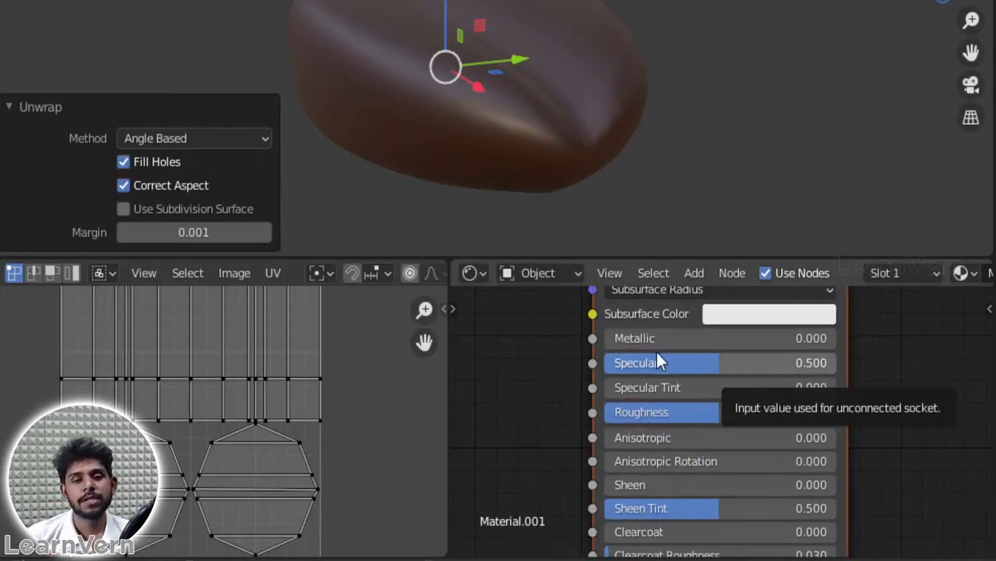
pyautogui.moveTo(722, 363); pyautogui.dragTo(647, 363)
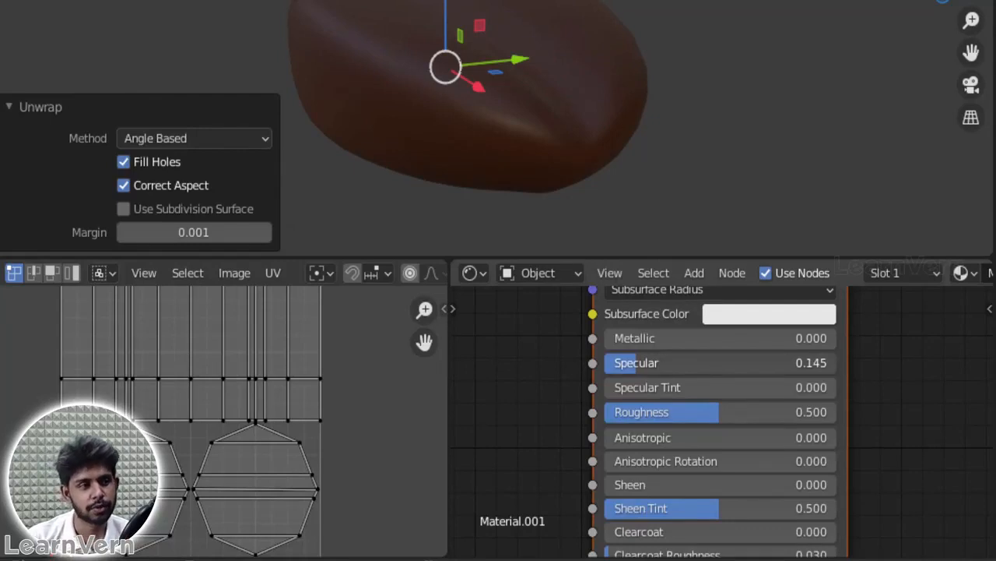
pyautogui.moveTo(722, 410); pyautogui.dragTo(695, 411)
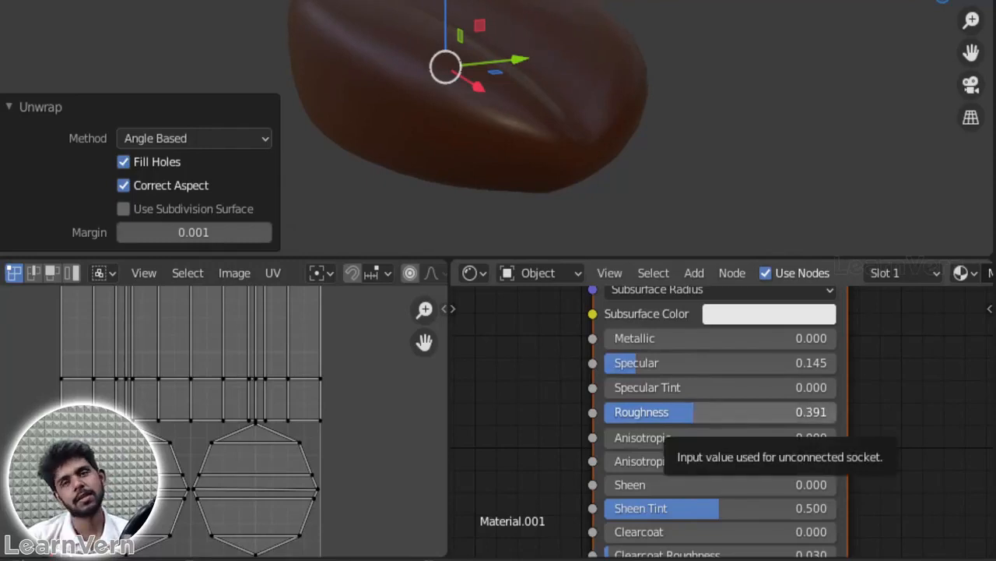
pyautogui.moveTo(696, 412); pyautogui.dragTo(677, 412)
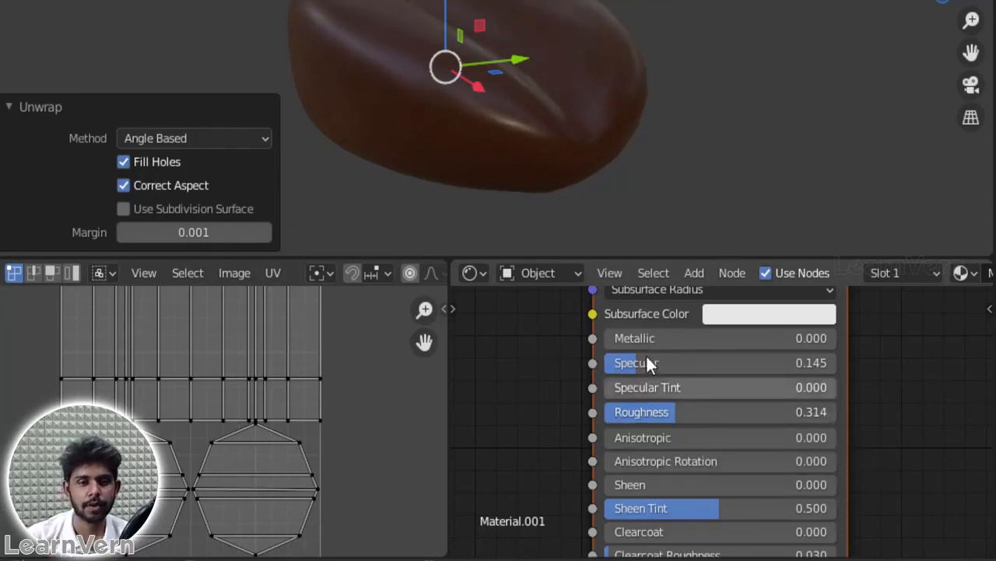
# Step: Set the material's Metallic to 0.177 and fine-tune the Roughness to 0.305
pyautogui.moveTo(632, 326); pyautogui.dragTo(698, 345)
pyautogui.moveTo(672, 156); pyautogui.dragTo(707, 147, button='middle')
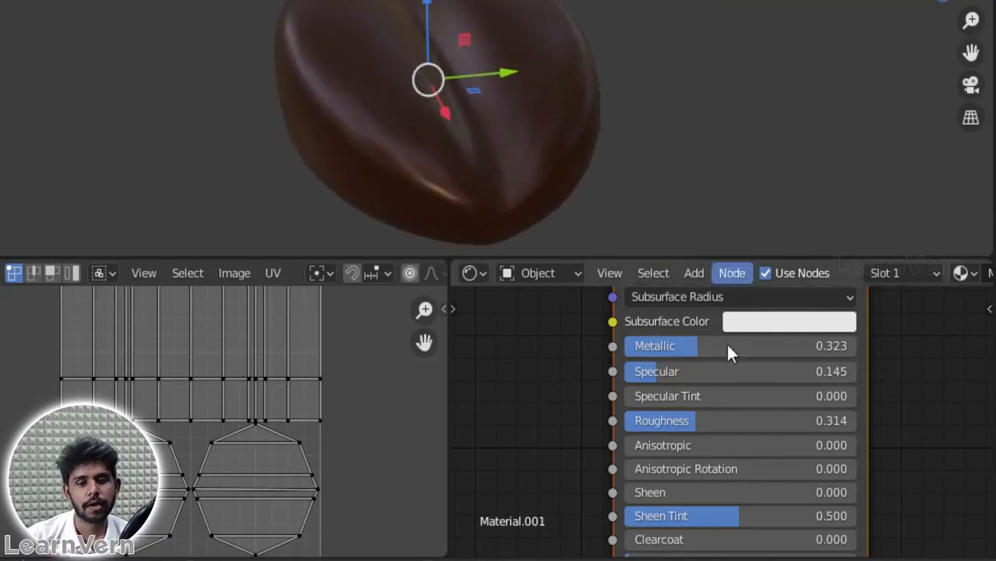
pyautogui.moveTo(726, 355); pyautogui.dragTo(696, 354)
pyautogui.moveTo(692, 420)
pyautogui.mouseDown()
pyautogui.moveTo(679, 420)
pyautogui.moveTo(693, 421)
pyautogui.mouseUp()
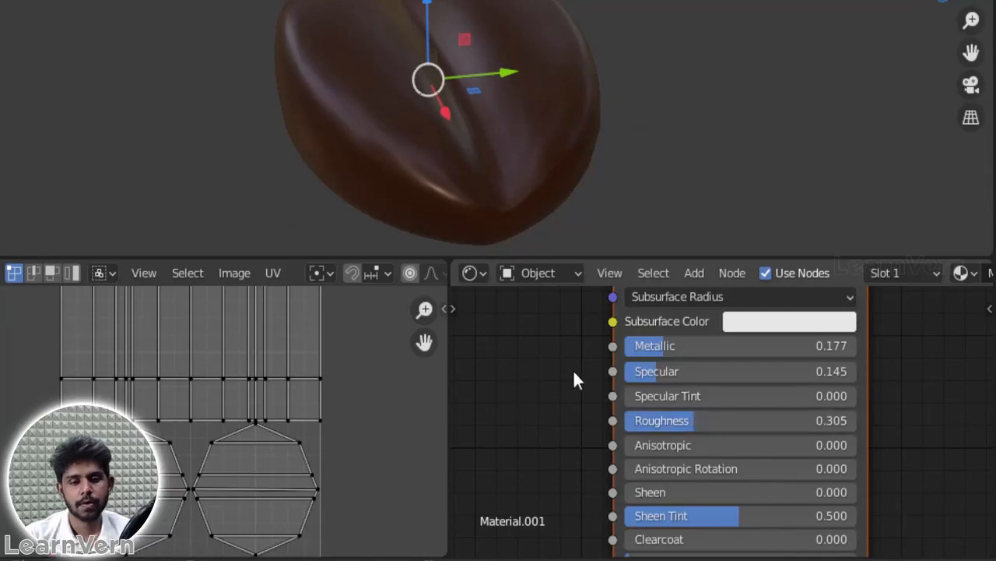
# Step: Show the viewport overlays in front view and examine the bean surfaces in the reference photo up close
pyautogui.scroll(-3, 551, 416)
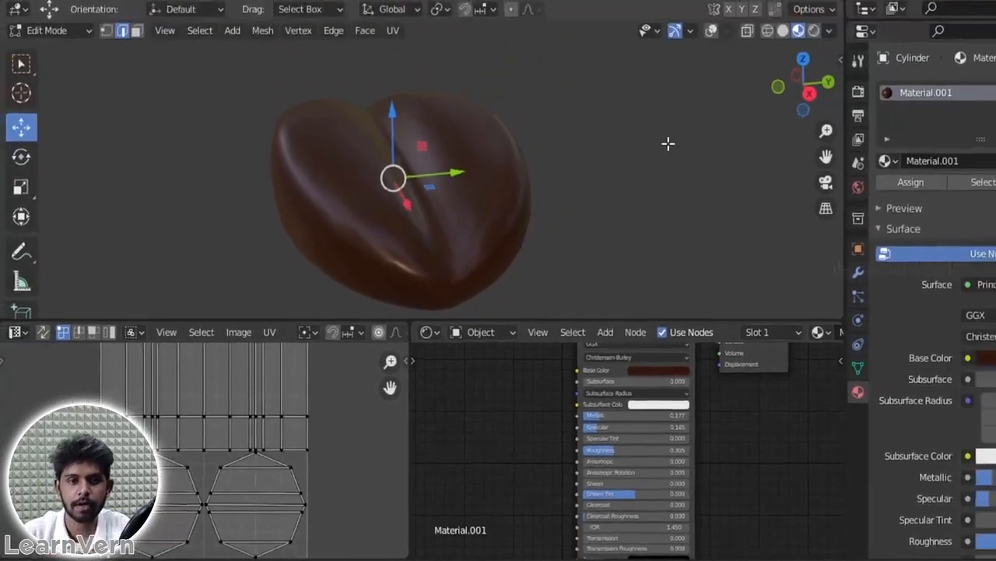
pyautogui.press('KP_1')
pyautogui.scroll(-7, 736, 151)
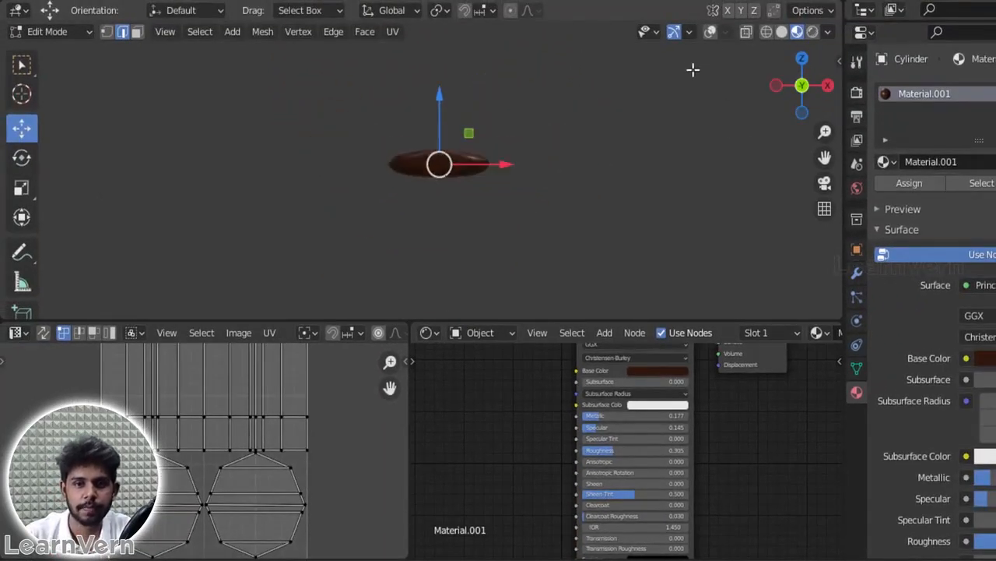
pyautogui.click(710, 31)
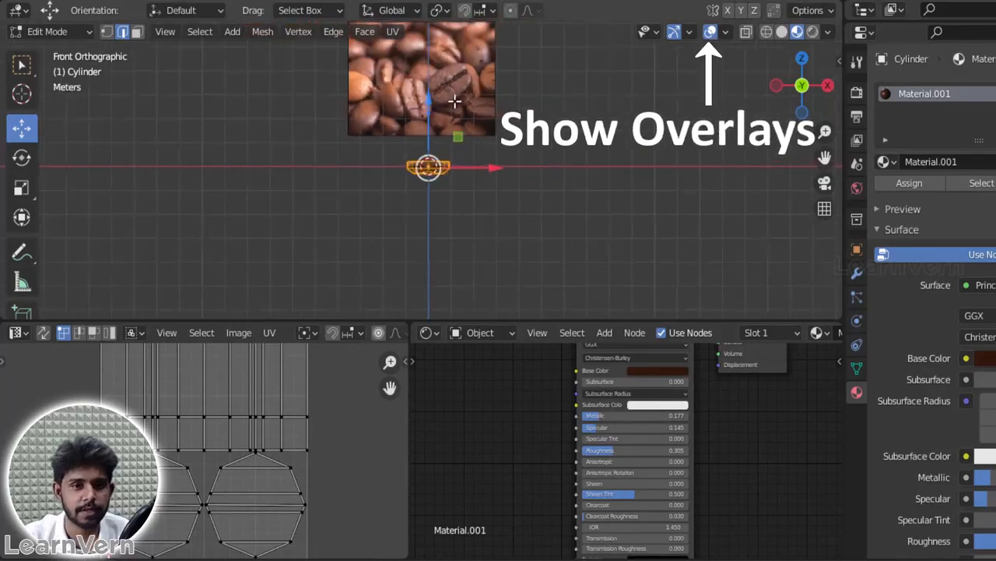
pyautogui.scroll(10, 454, 102)
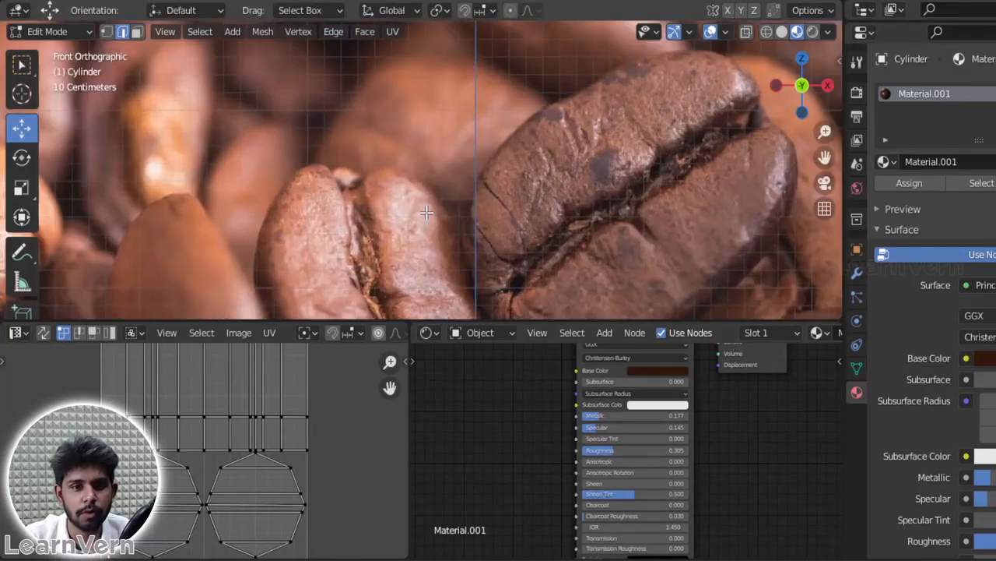
pyautogui.scroll(2, 600, 165)
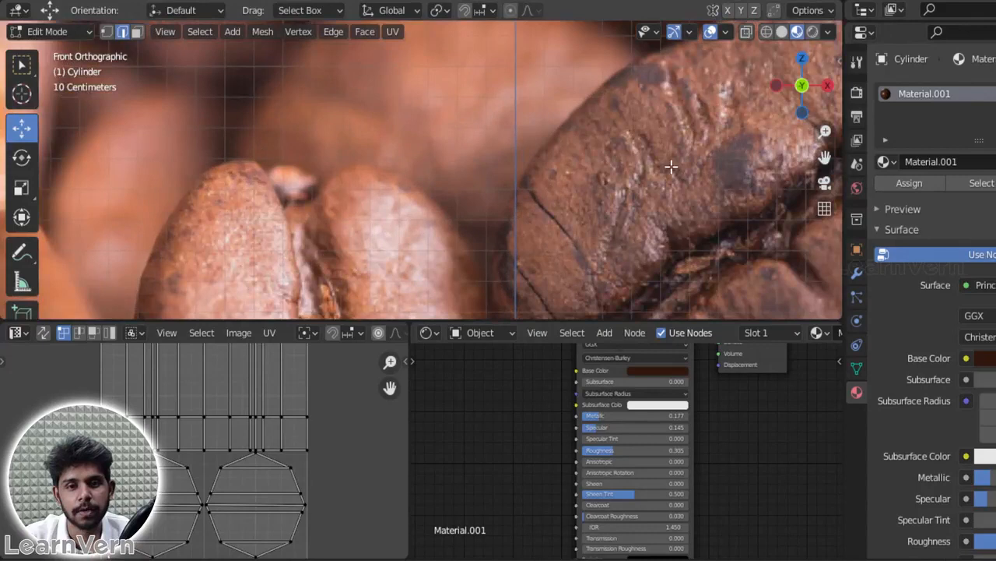
pyautogui.scroll(-8, 599, 190)
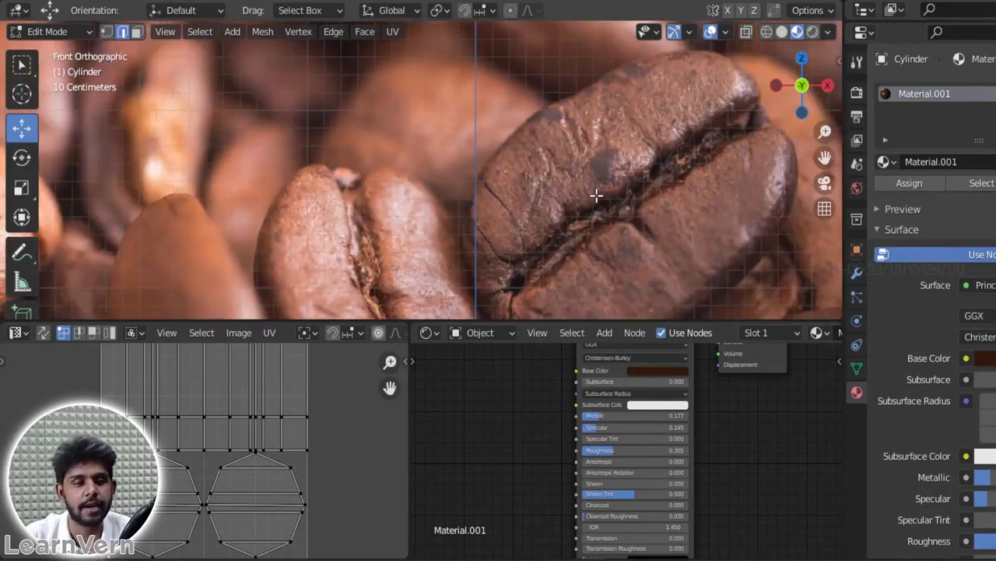
# Step: Refocus on the modelled bean, hide the viewport overlays and view its creased side at an angle
pyautogui.moveTo(806, 111); pyautogui.dragTo(809, 98)
pyautogui.scroll(-3, 481, 160)
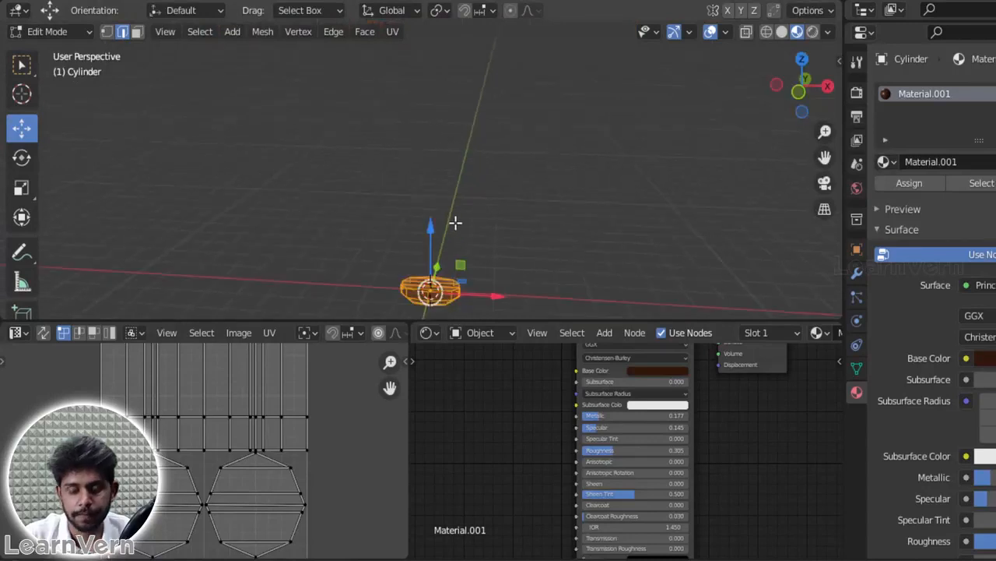
pyautogui.press('KP_Decimal')
pyautogui.scroll(2, 448, 243)
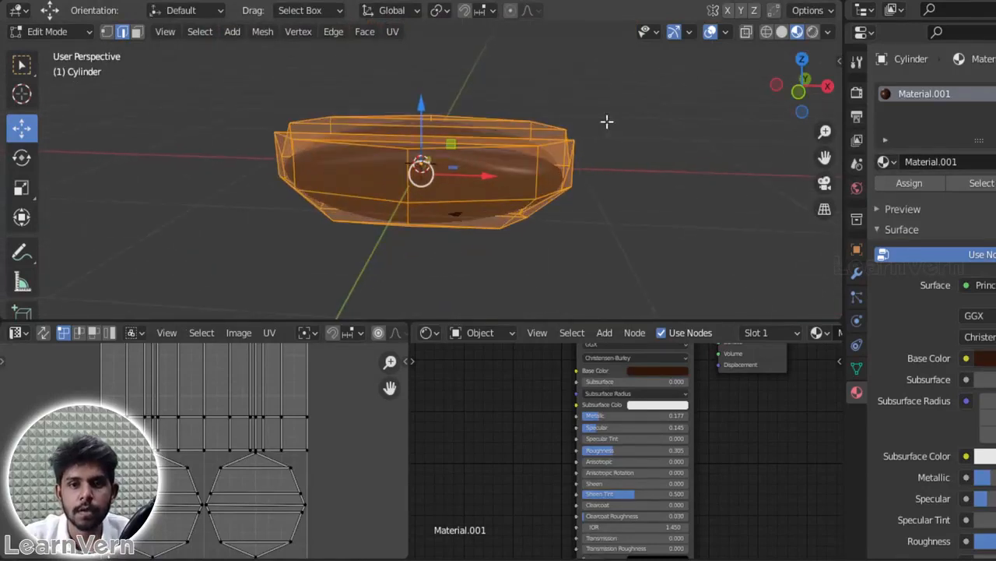
pyautogui.click(711, 32)
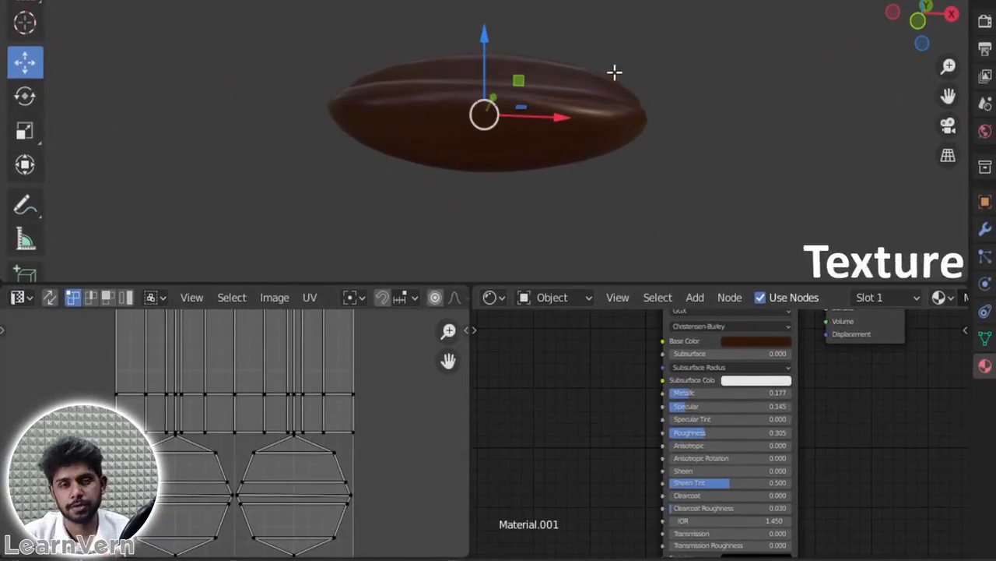
pyautogui.moveTo(936, 3); pyautogui.dragTo(752, 247)
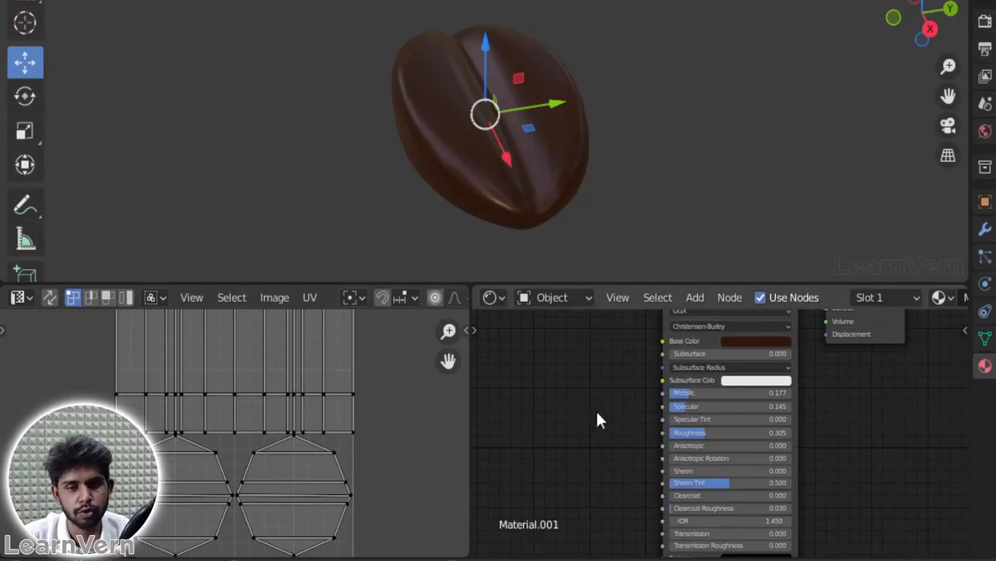
# Step: Add a ColorRamp node and connect its Color output to the Principled BSDF's Base Color
pyautogui.scroll(2, 598, 411)
pyautogui.scroll(4, 608, 403)
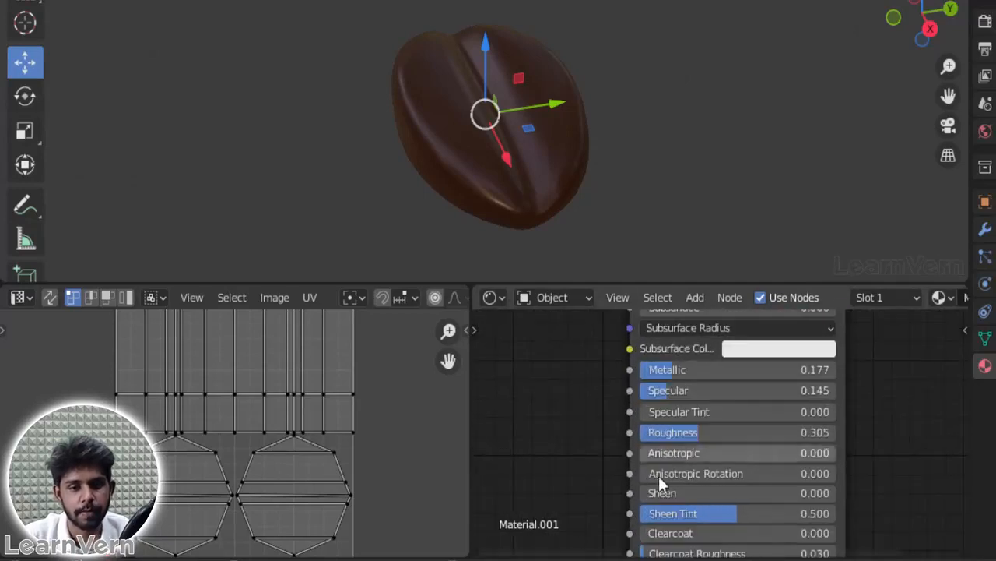
pyautogui.moveTo(627, 450); pyautogui.dragTo(759, 556, button='middle')
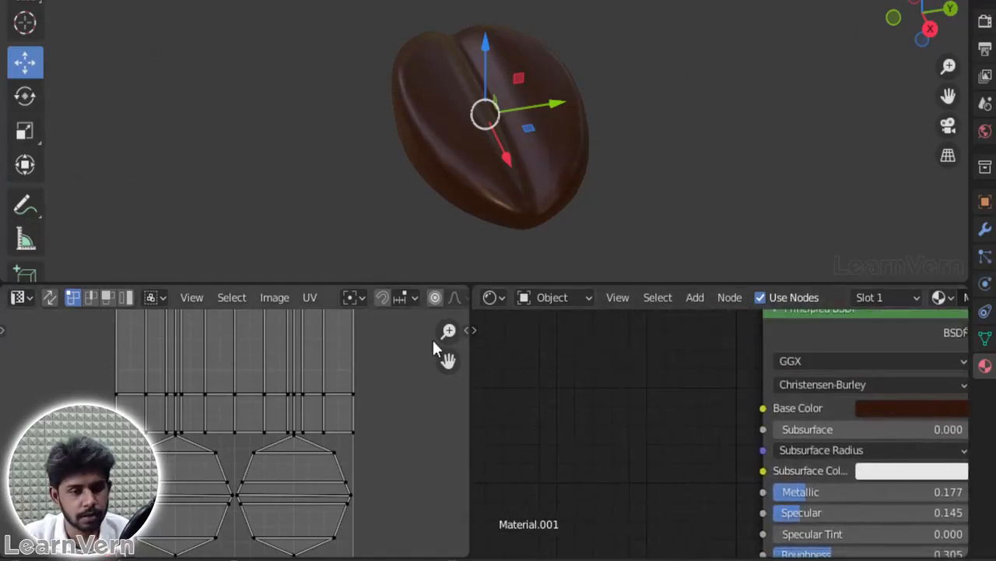
pyautogui.hotkey('shift', 'a')
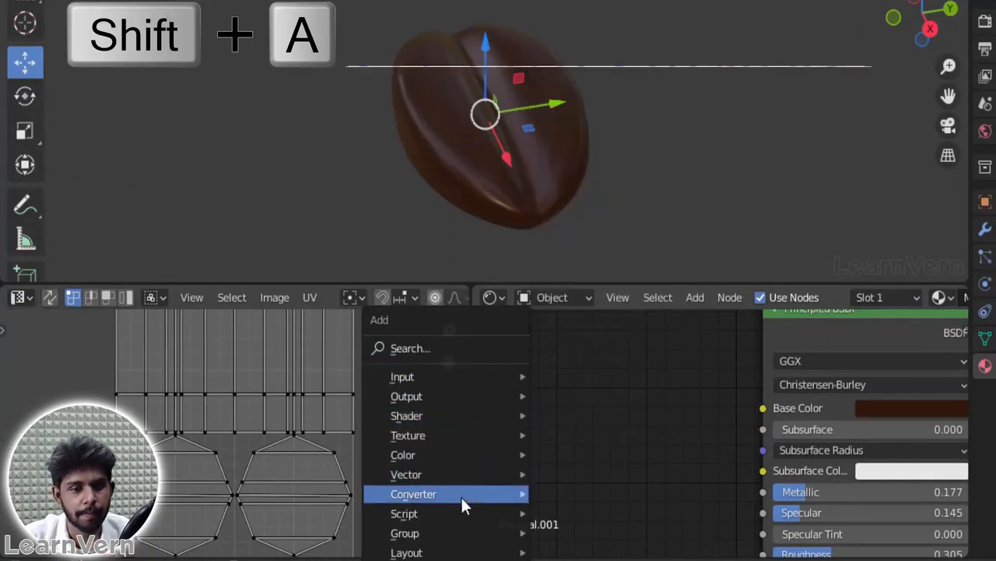
pyautogui.moveTo(460, 498)
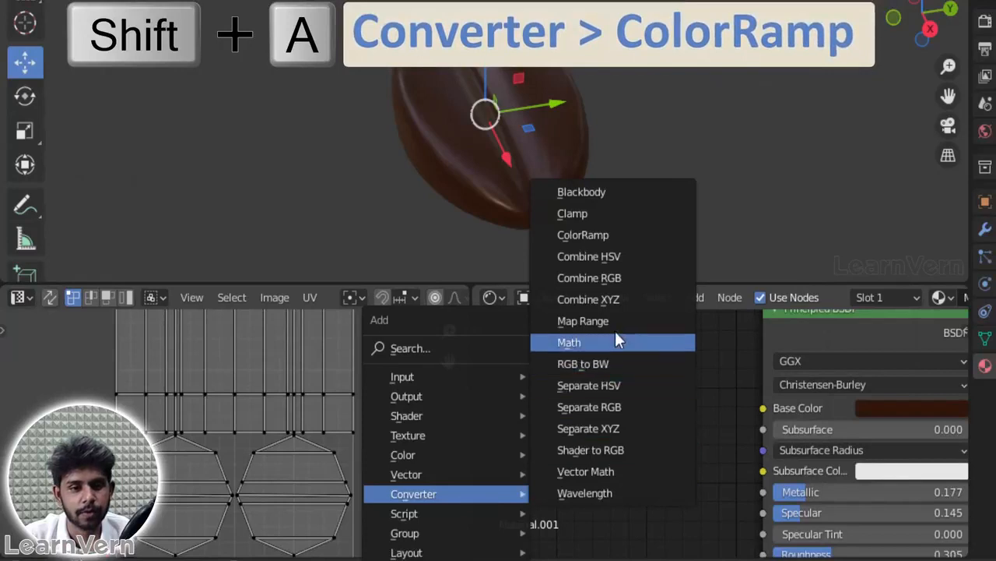
pyautogui.click(605, 229)
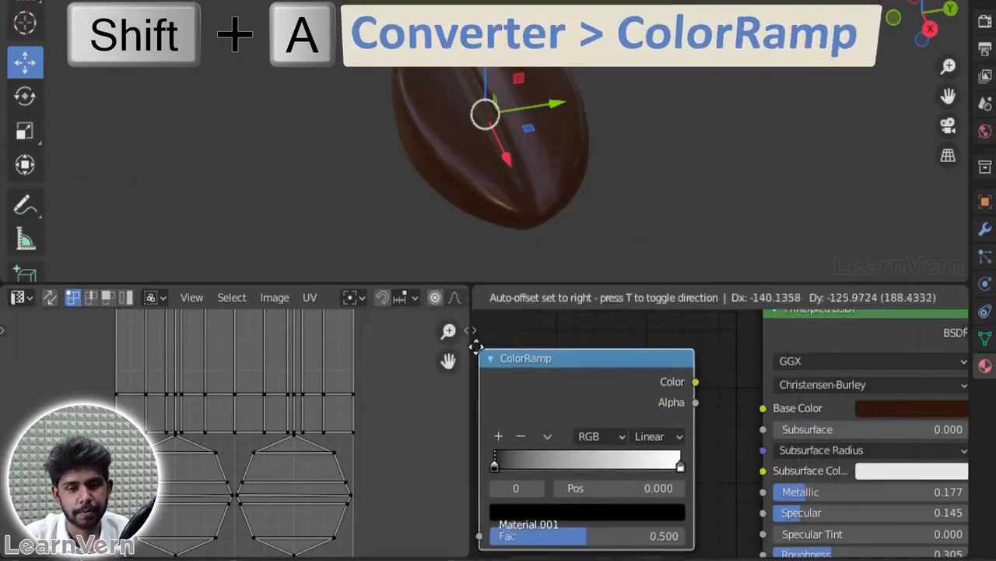
pyautogui.click(474, 344)
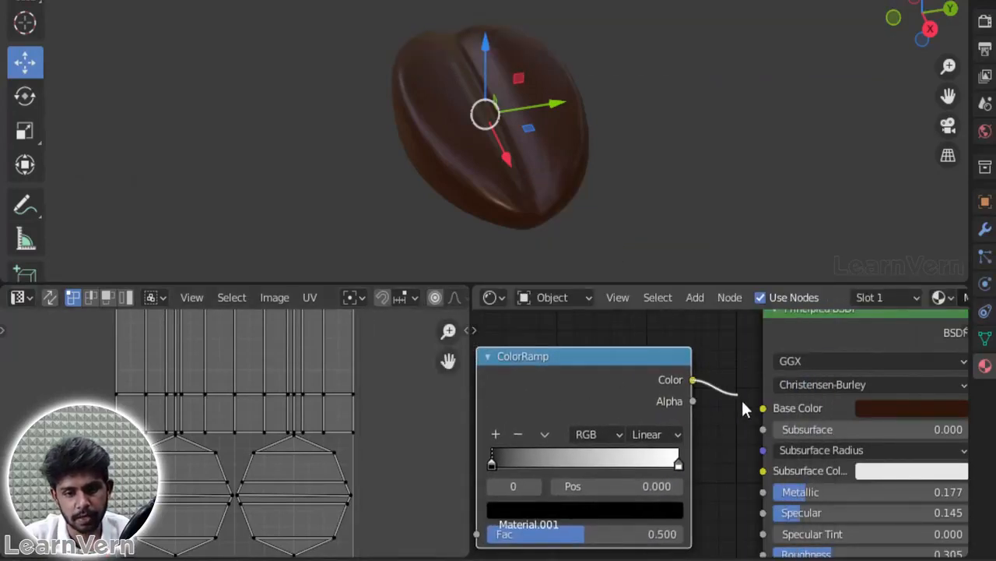
pyautogui.moveTo(763, 411); pyautogui.dragTo(763, 410)
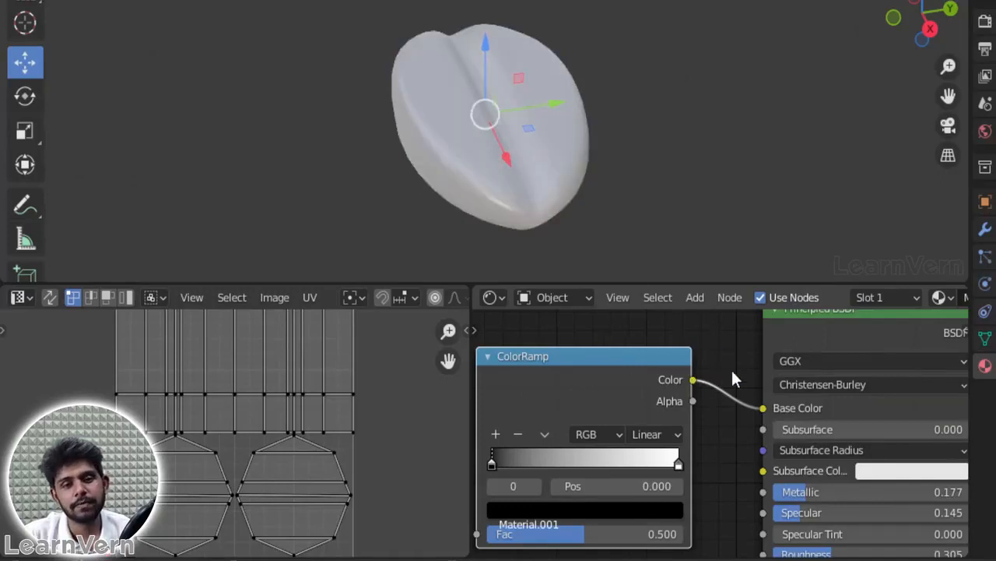
# Step: Recolour the ColorRamp's first stop to a dark reddish brown
pyautogui.scroll(-1, 723, 389)
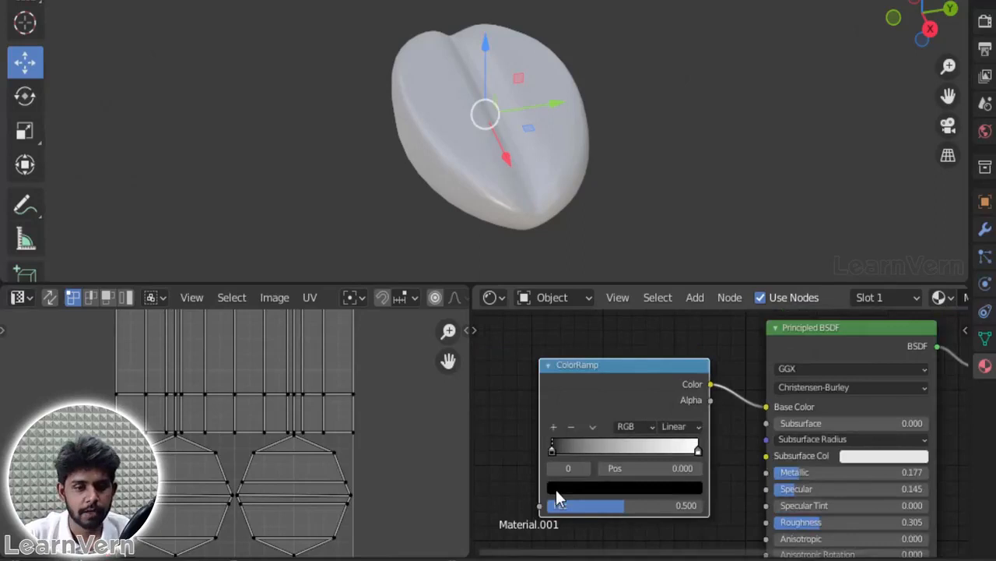
pyautogui.click(556, 489)
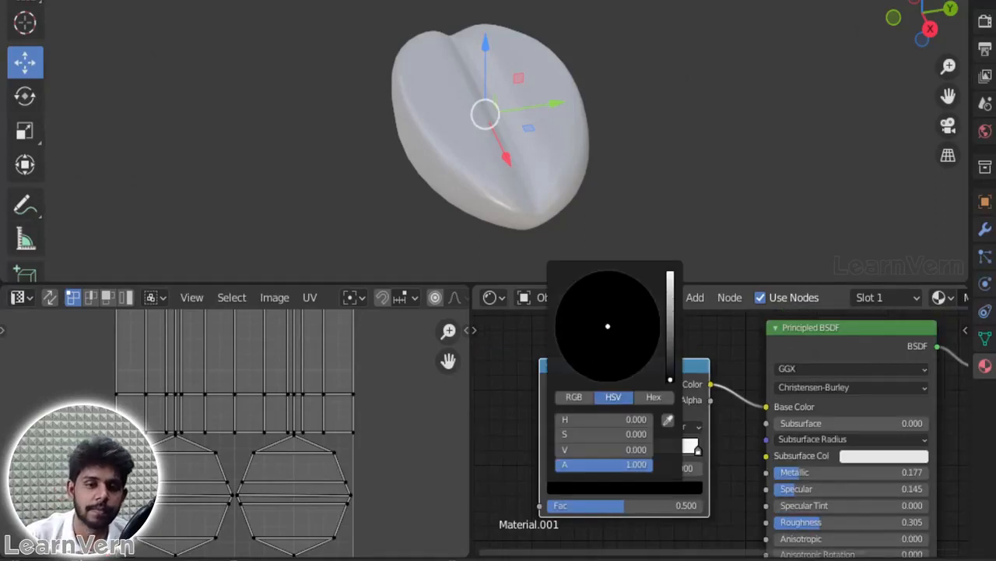
pyautogui.moveTo(670, 379); pyautogui.dragTo(671, 272)
pyautogui.moveTo(604, 358); pyautogui.dragTo(603, 370)
pyautogui.moveTo(671, 328); pyautogui.dragTo(670, 359)
pyautogui.moveTo(604, 369); pyautogui.dragTo(598, 367)
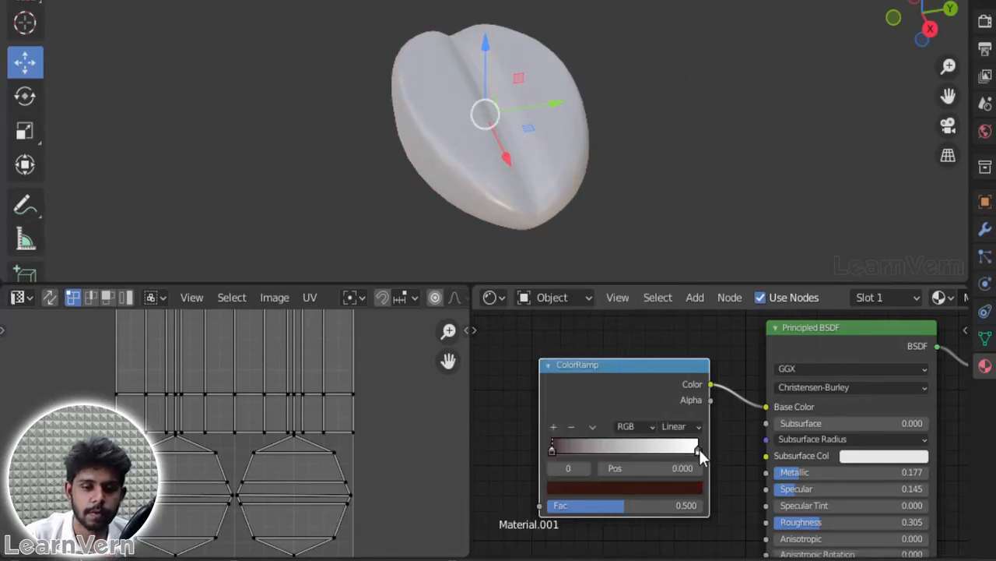
# Step: Set the ramp's last stop to near-black brown (H 0.017, S 0.723, V 0.009) and move the first stop to 0.532
pyautogui.click(698, 449)
pyautogui.click(696, 487)
pyautogui.moveTo(612, 357); pyautogui.dragTo(670, 372)
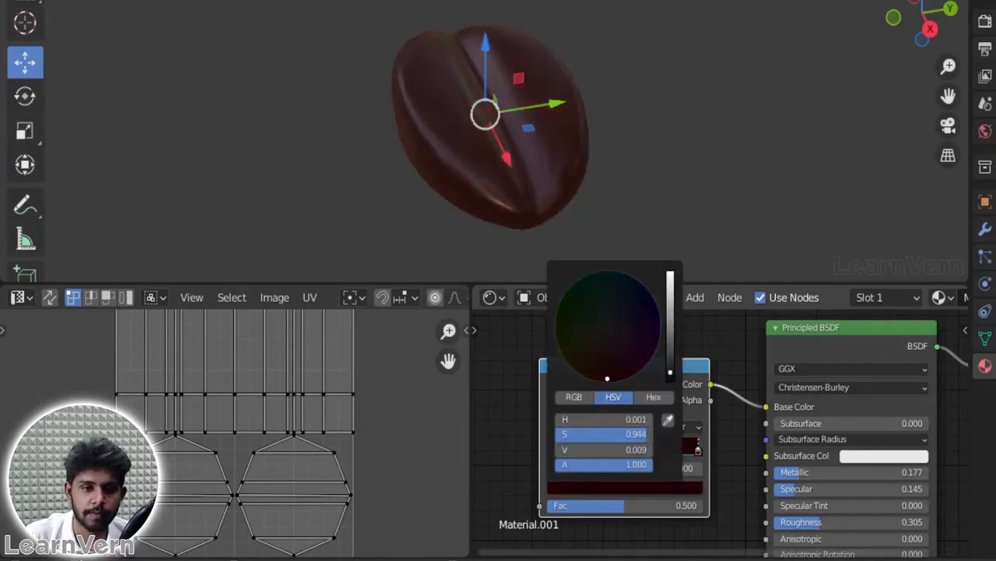
pyautogui.moveTo(606, 375); pyautogui.dragTo(602, 362)
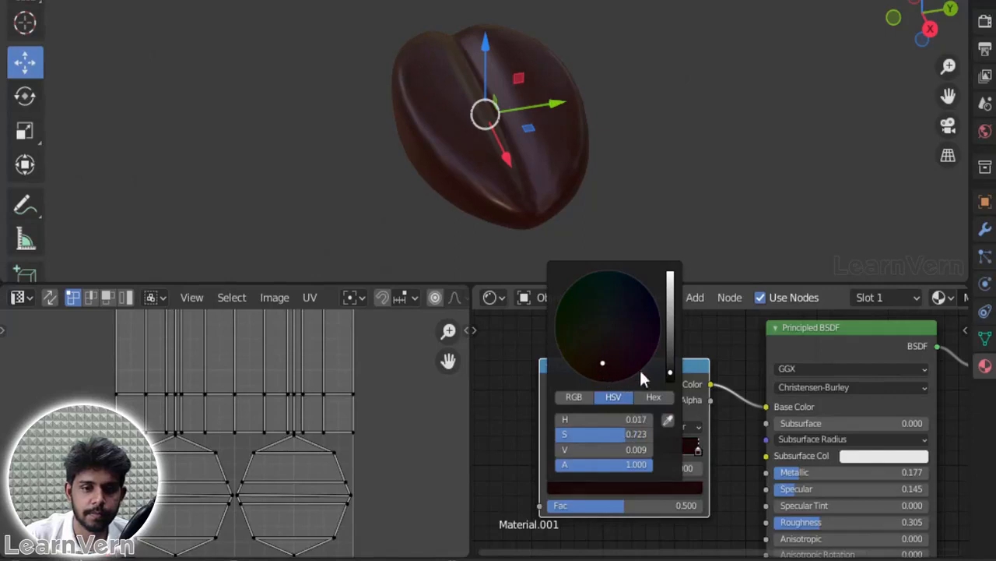
pyautogui.moveTo(551, 450); pyautogui.dragTo(566, 452)
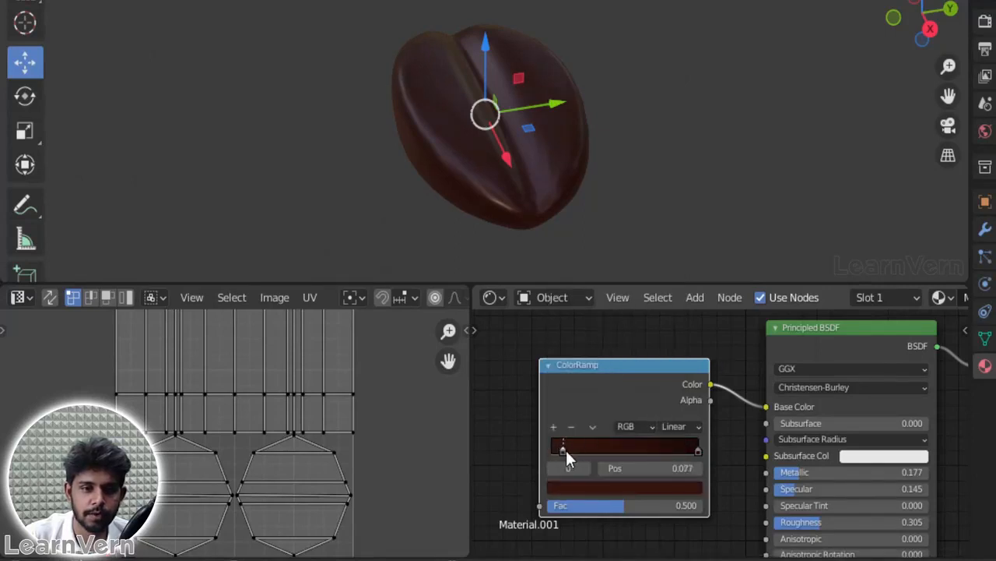
pyautogui.moveTo(632, 445); pyautogui.dragTo(639, 444)
# Step: Add a Noise Texture node beside the ColorRamp and connect its Color output to the ramp's Fac input
pyautogui.moveTo(627, 129); pyautogui.dragTo(483, 186, button='middle')
pyautogui.scroll(-1, 538, 377)
pyautogui.click(491, 380)
pyautogui.hotkey('shift', 'a')
pyautogui.moveTo(455, 322)
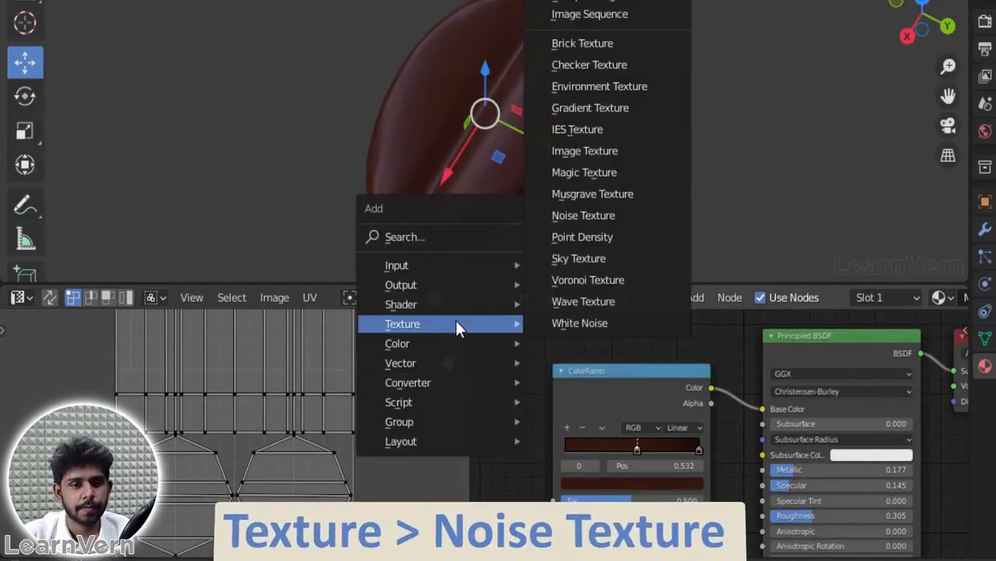
pyautogui.click(596, 220)
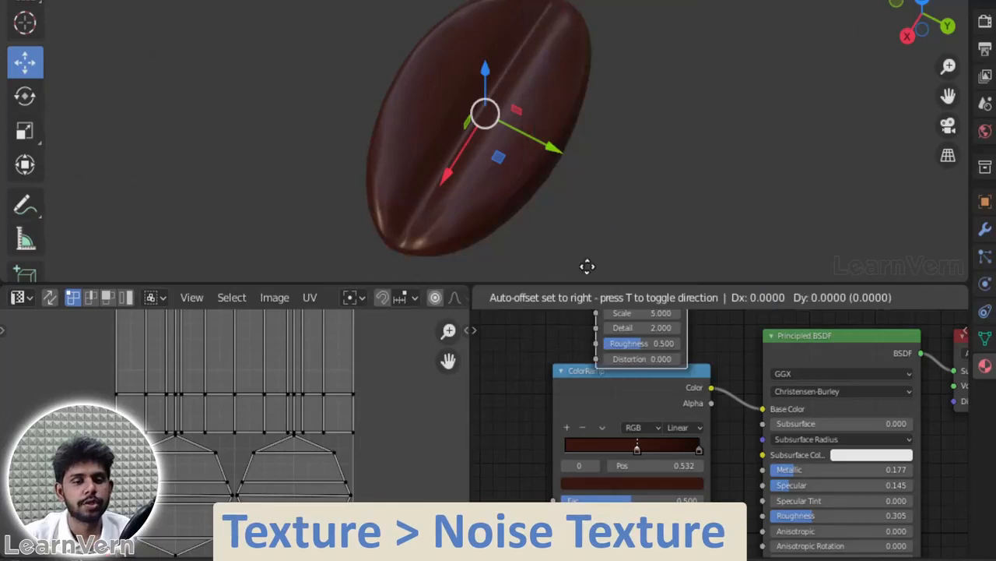
pyautogui.click(436, 400)
pyautogui.moveTo(621, 347); pyautogui.dragTo(680, 359, button='middle')
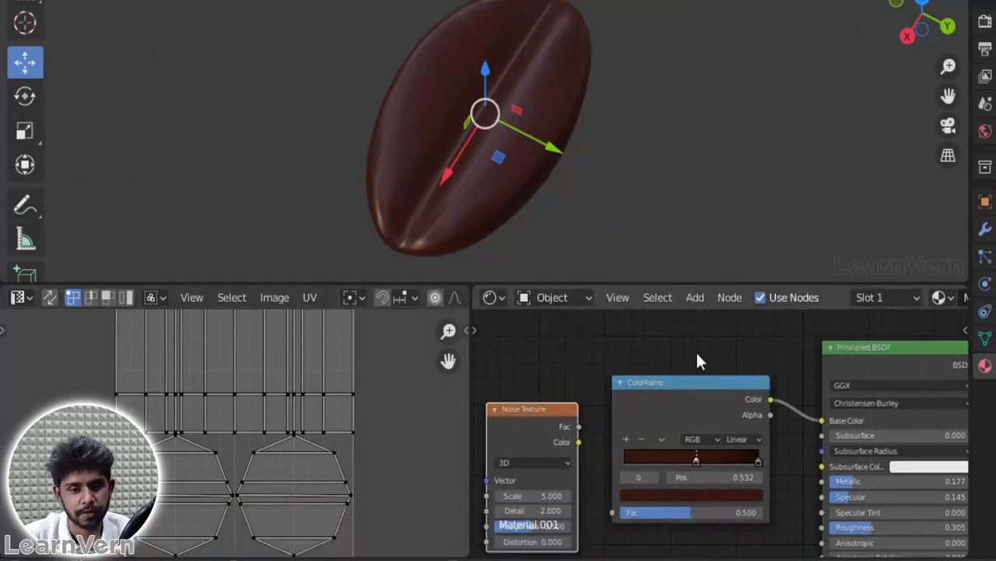
pyautogui.moveTo(553, 417)
pyautogui.mouseDown()
pyautogui.moveTo(535, 408)
pyautogui.moveTo(614, 514)
pyautogui.mouseUp()
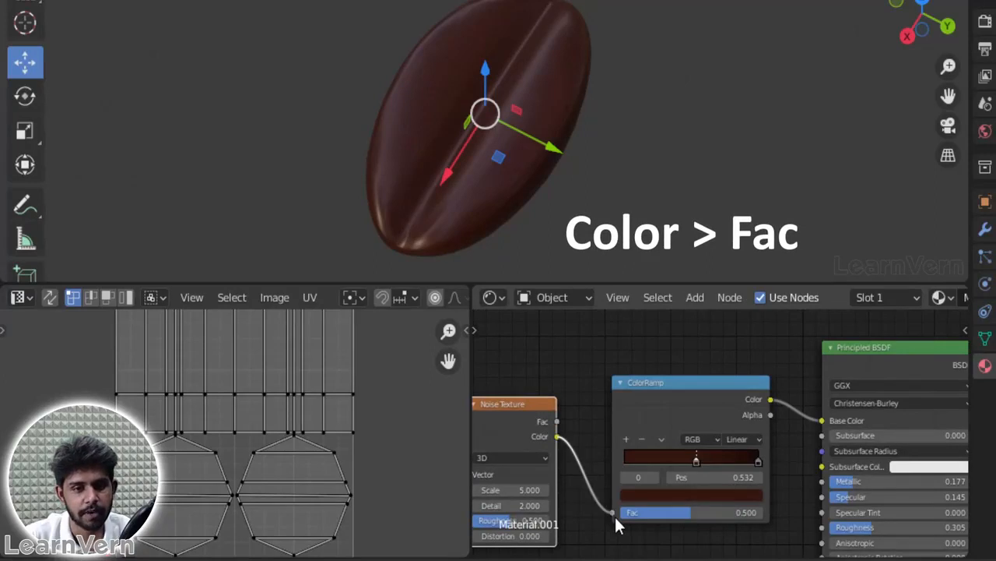
# Step: Add a third stop to the ramp, colour it orange-brown (H 0.017, S 0.935, V 0.270), and shift the stops towards the start
pyautogui.click(626, 439)
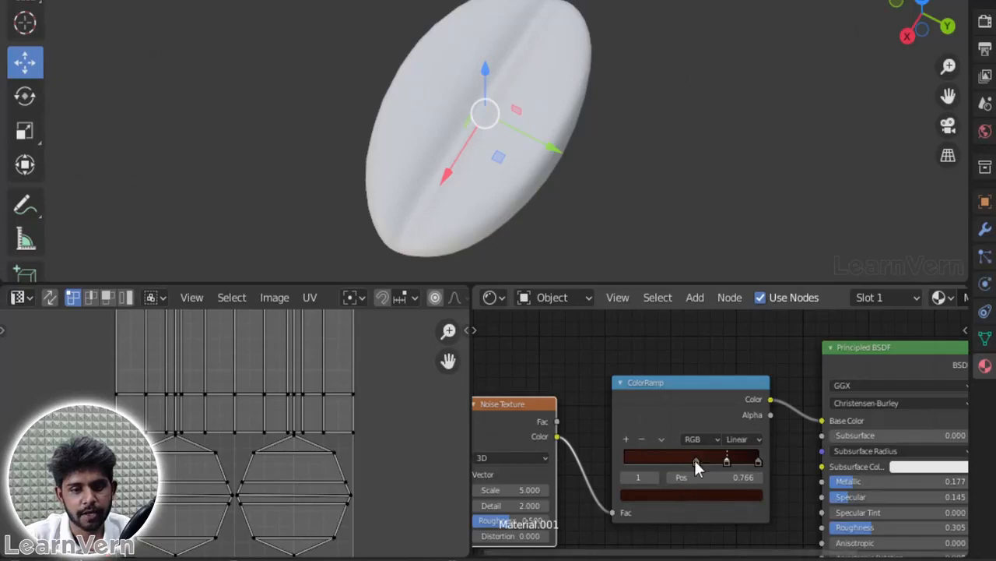
pyautogui.click(712, 493)
pyautogui.moveTo(733, 349)
pyautogui.mouseDown()
pyautogui.moveTo(732, 299)
pyautogui.moveTo(732, 337)
pyautogui.mouseUp()
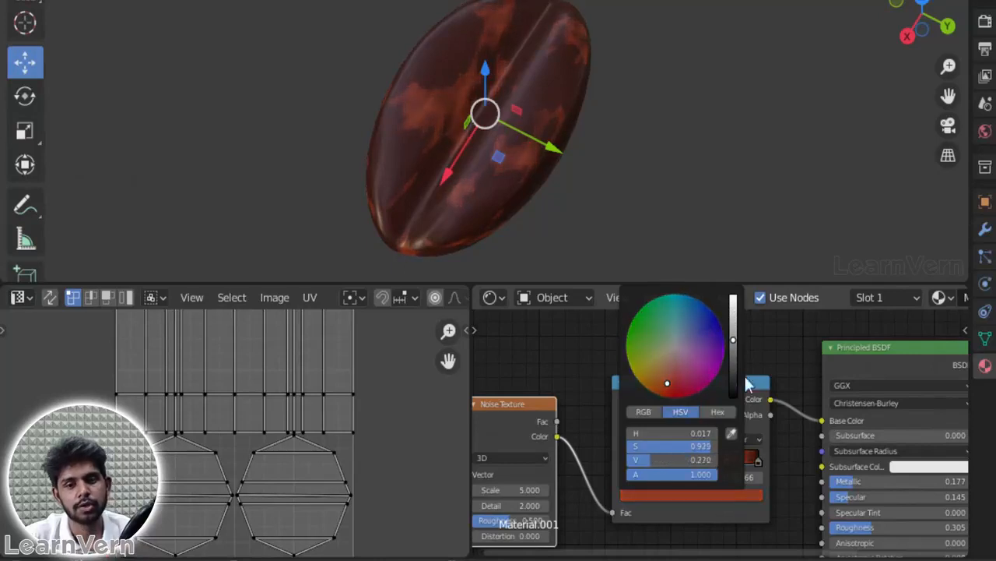
pyautogui.moveTo(695, 457); pyautogui.dragTo(670, 471)
pyautogui.moveTo(727, 460); pyautogui.dragTo(693, 460)
pyautogui.moveTo(754, 462); pyautogui.dragTo(742, 459)
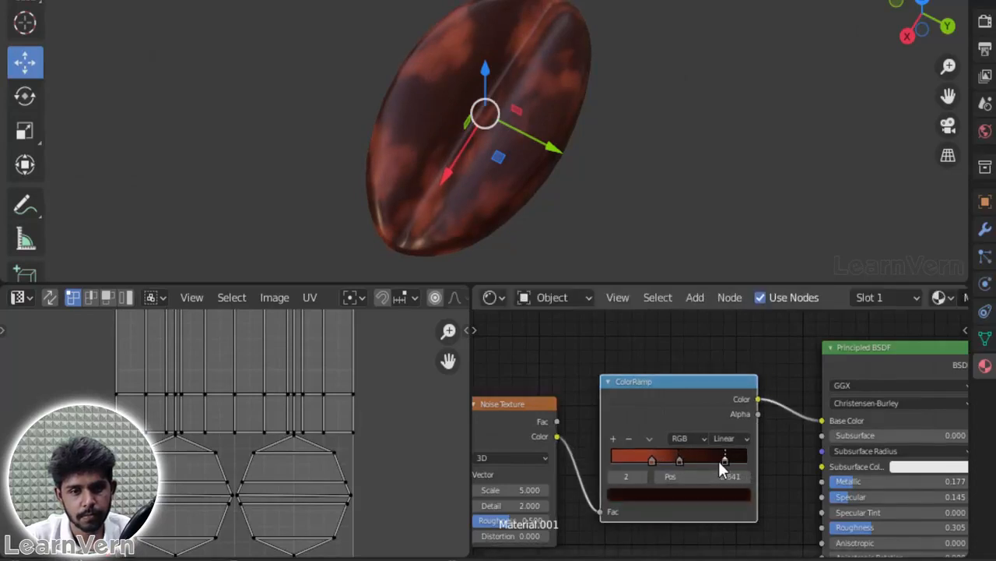
# Step: Set the ramp's last stop to a saturated dark brown with H 0.018, S 1.000 and V 0.044
pyautogui.click(720, 495)
pyautogui.moveTo(719, 377); pyautogui.dragTo(721, 355)
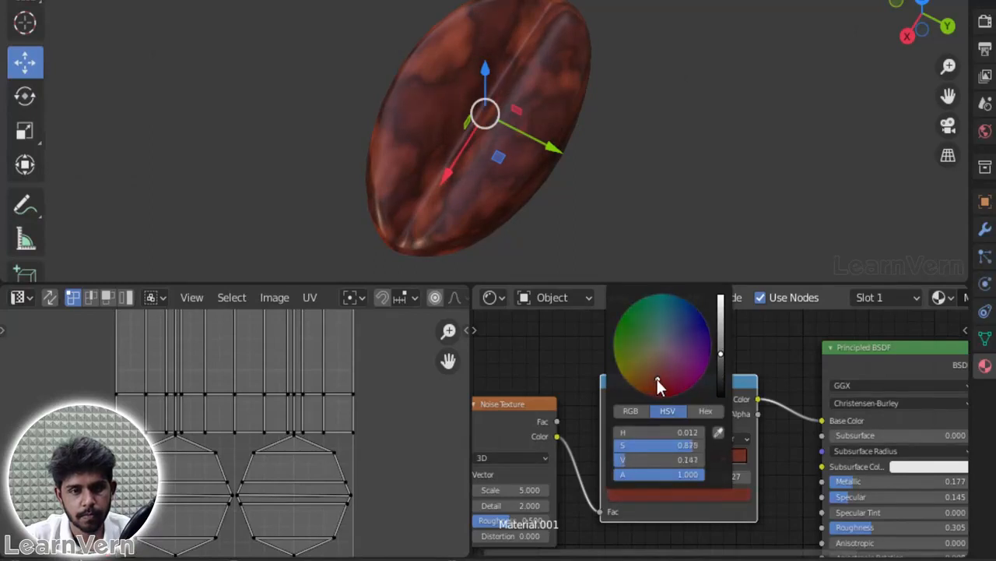
pyautogui.moveTo(651, 387); pyautogui.dragTo(649, 396)
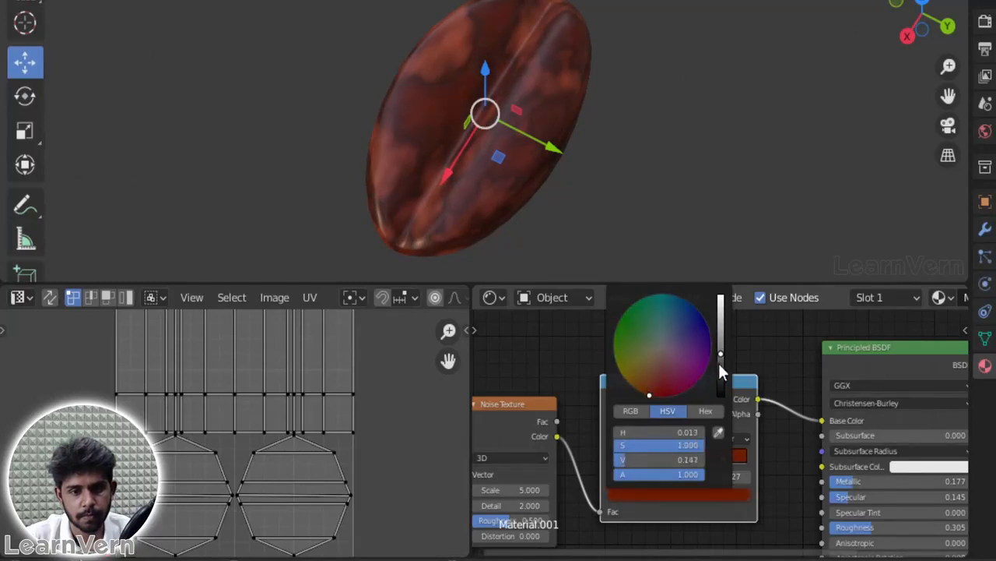
pyautogui.moveTo(721, 355); pyautogui.dragTo(721, 371)
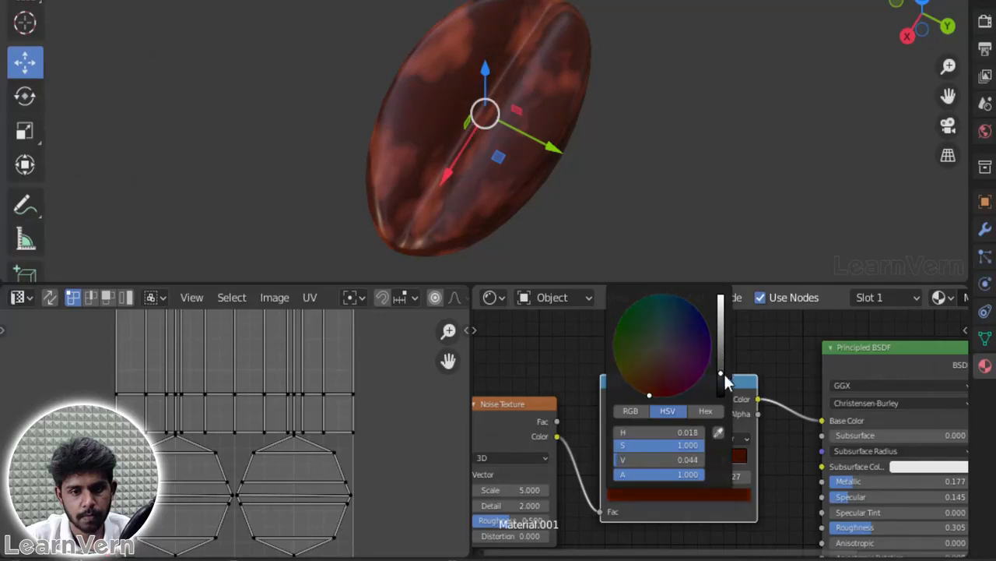
# Step: Set the Noise Texture's Scale to 19.8 and its Detail to 0
pyautogui.moveTo(498, 486); pyautogui.dragTo(483, 506)
pyautogui.click(524, 489)
pyautogui.click(553, 359)
pyautogui.click(564, 358)
# Step: Delete the Noise Texture and ColorRamp nodes from the bean's material
pyautogui.click(526, 400)
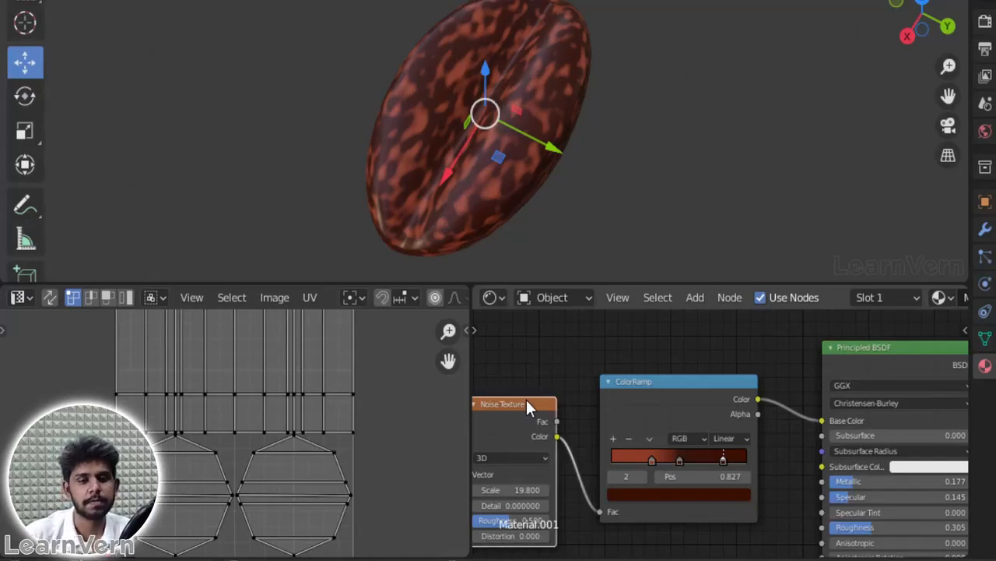
pyautogui.press('x')
pyautogui.click(624, 409)
pyautogui.press('x')
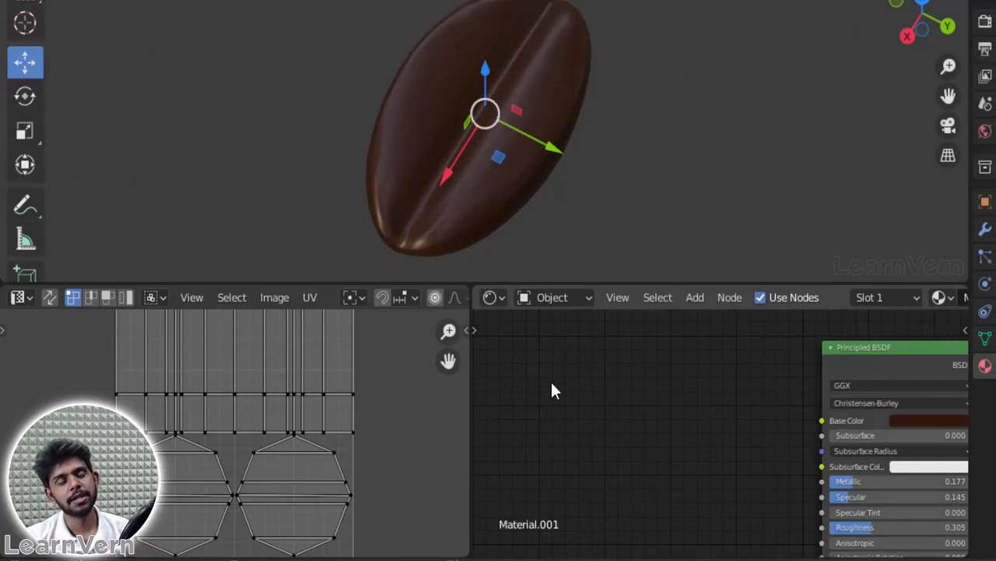
# Step: Add an Image Texture node and connect its Color output to the Principled BSDF's Base Color
pyautogui.hotkey('shift', 'a')
pyautogui.moveTo(552, 383)
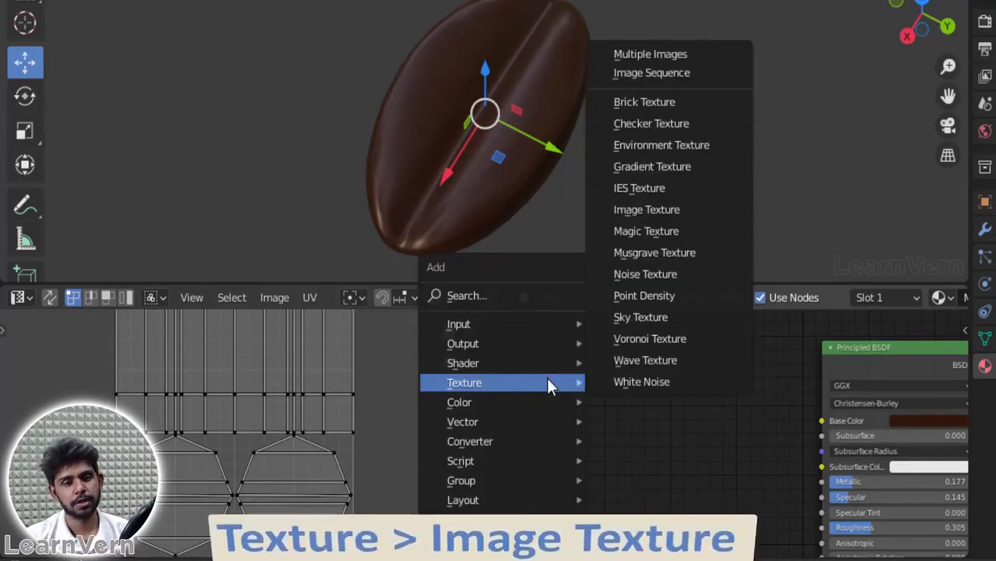
pyautogui.click(654, 210)
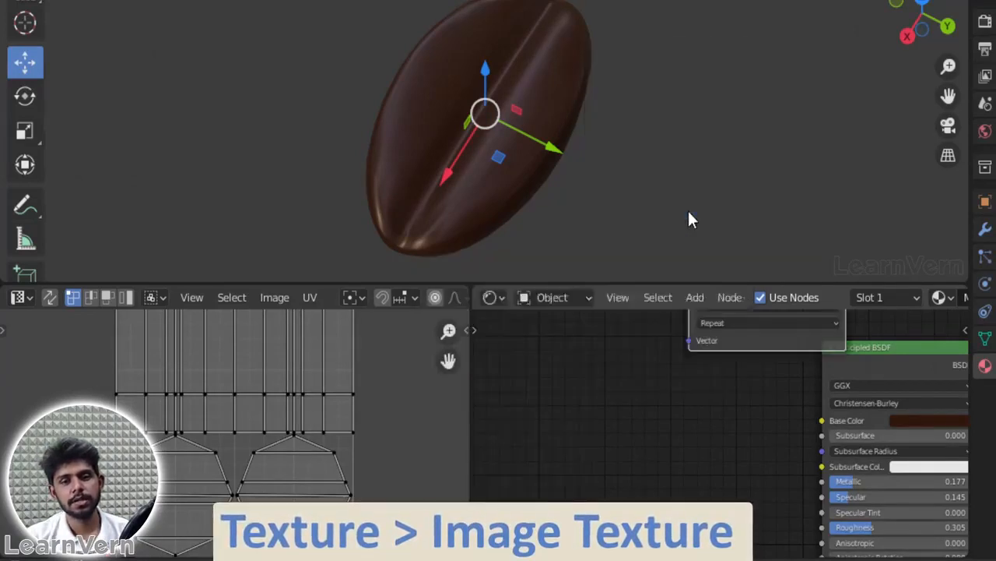
pyautogui.click(574, 369)
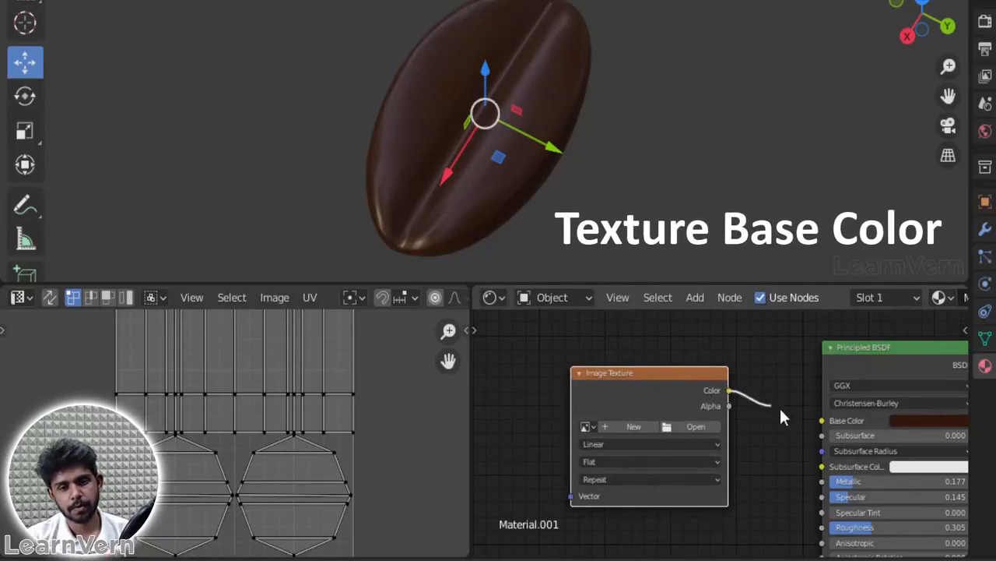
pyautogui.moveTo(822, 414); pyautogui.dragTo(822, 420)
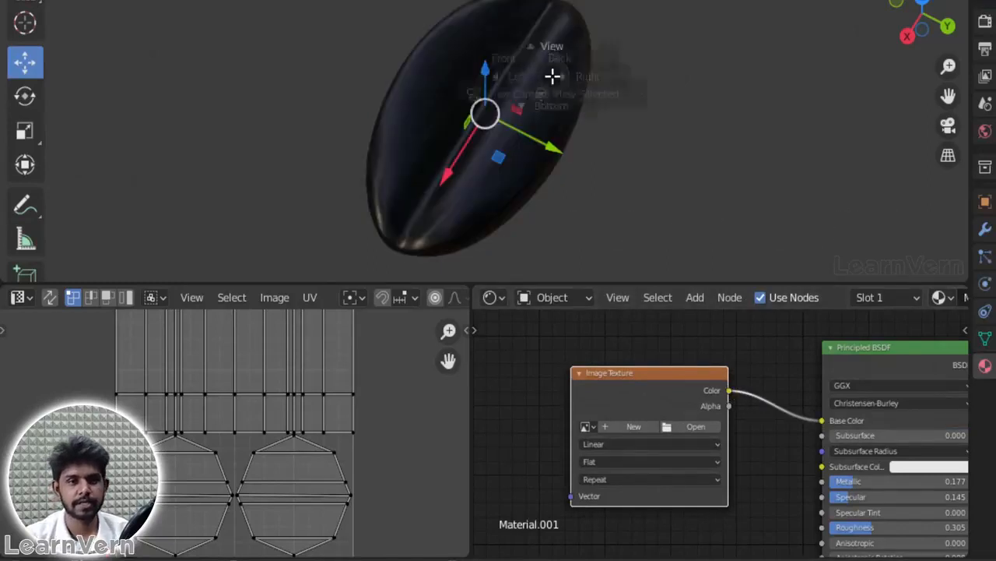
# Step: Switch to top view and assign Coffee-Bean-Hardness-1.jpg to the Image Texture node as a single-user copy
pyautogui.press('`')
pyautogui.click(554, 1)
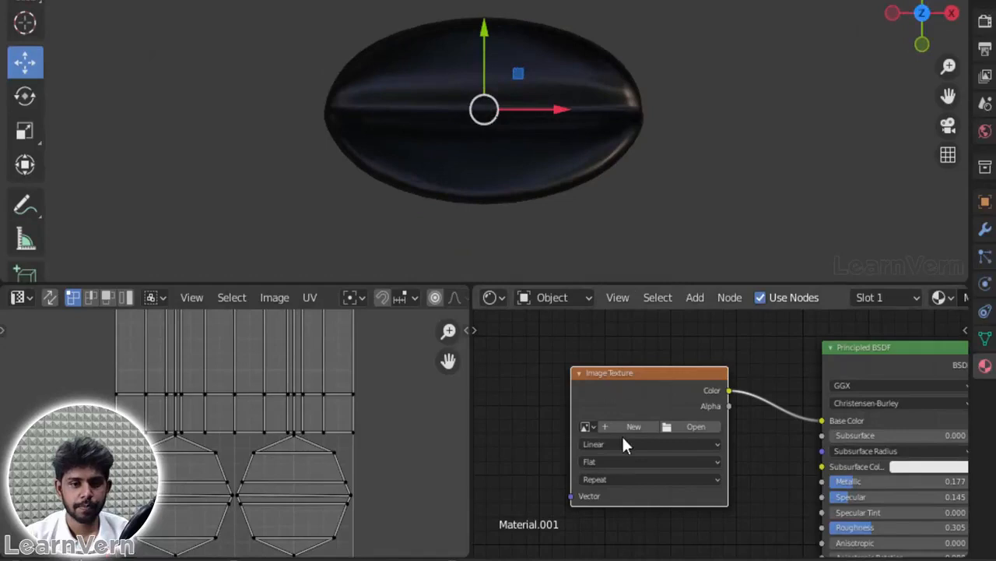
pyautogui.click(586, 427)
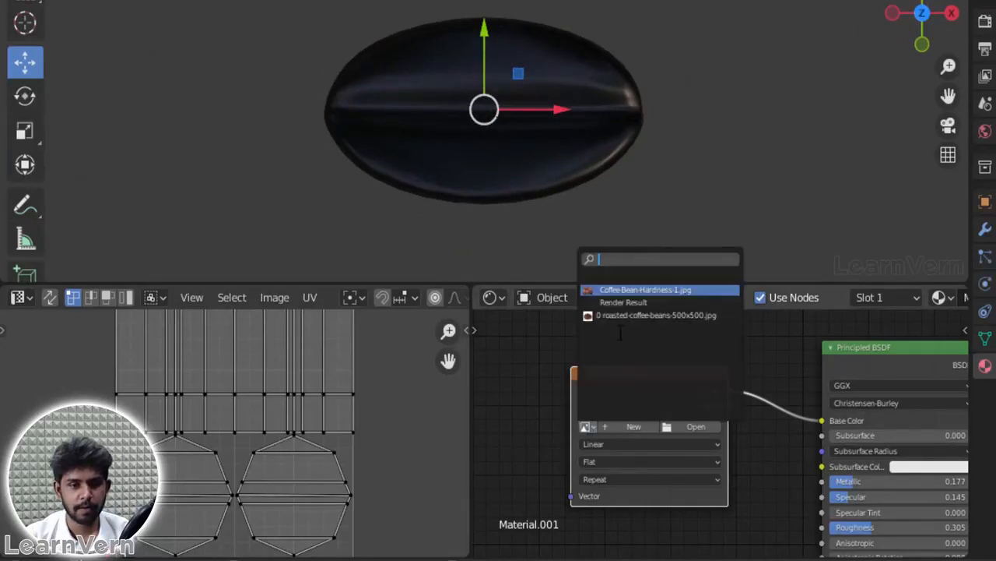
pyautogui.click(643, 289)
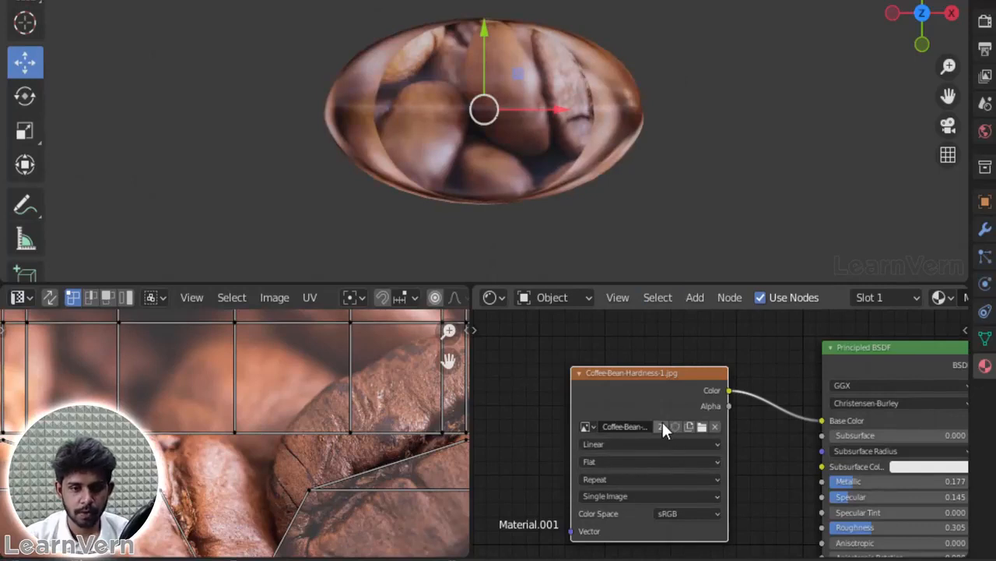
pyautogui.click(662, 426)
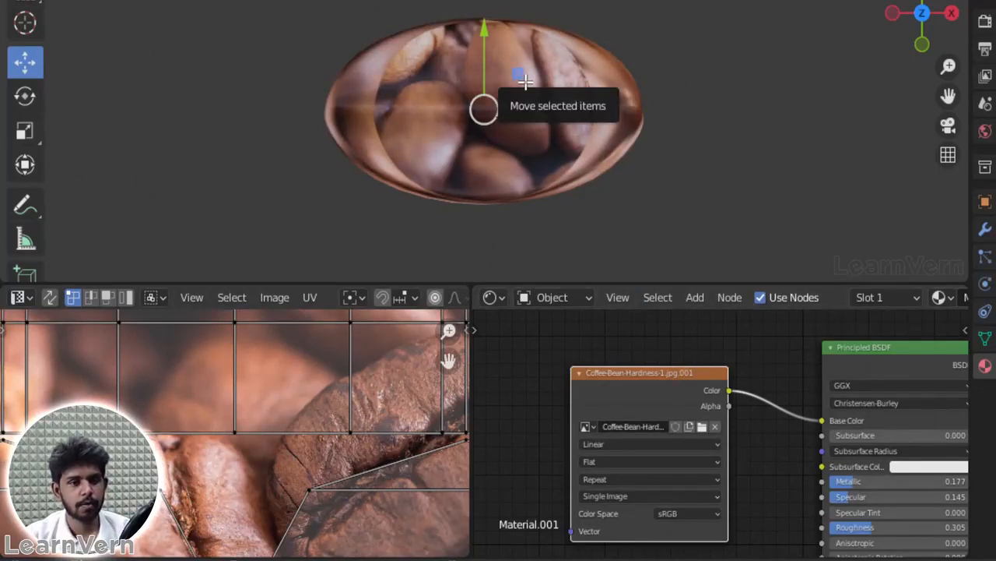
# Step: Unwrap the bean with Project from View, using the top view
pyautogui.press('u')
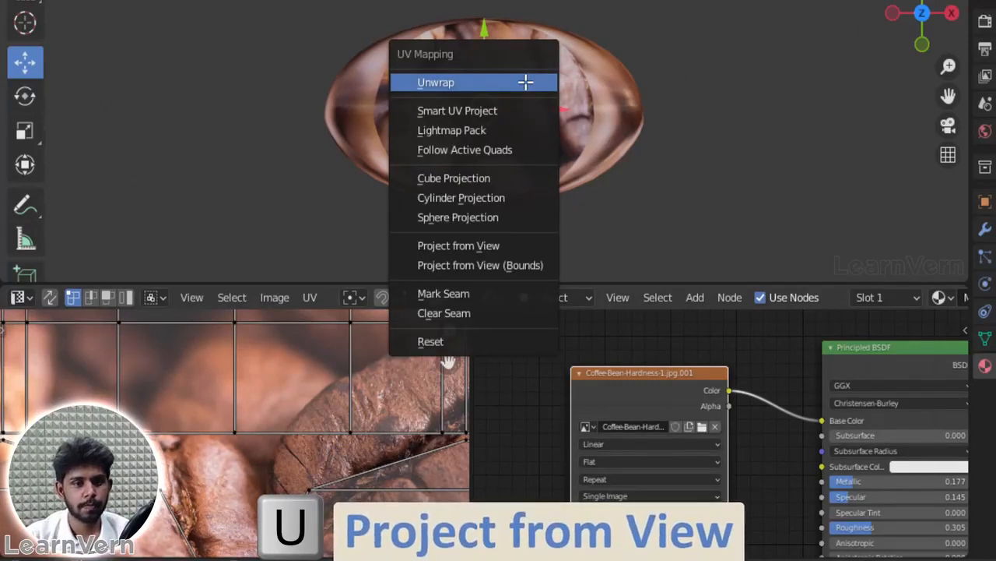
pyautogui.click(490, 246)
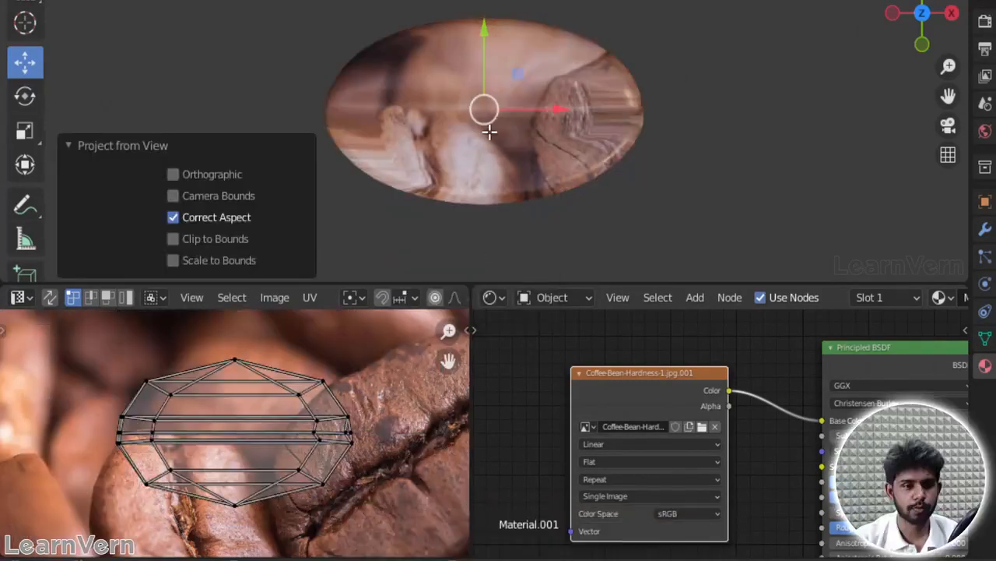
# Step: Select the bean's whole UV layout and move it about 0.18 along X onto the creased bean in the photo
pyautogui.scroll(-3, 294, 435)
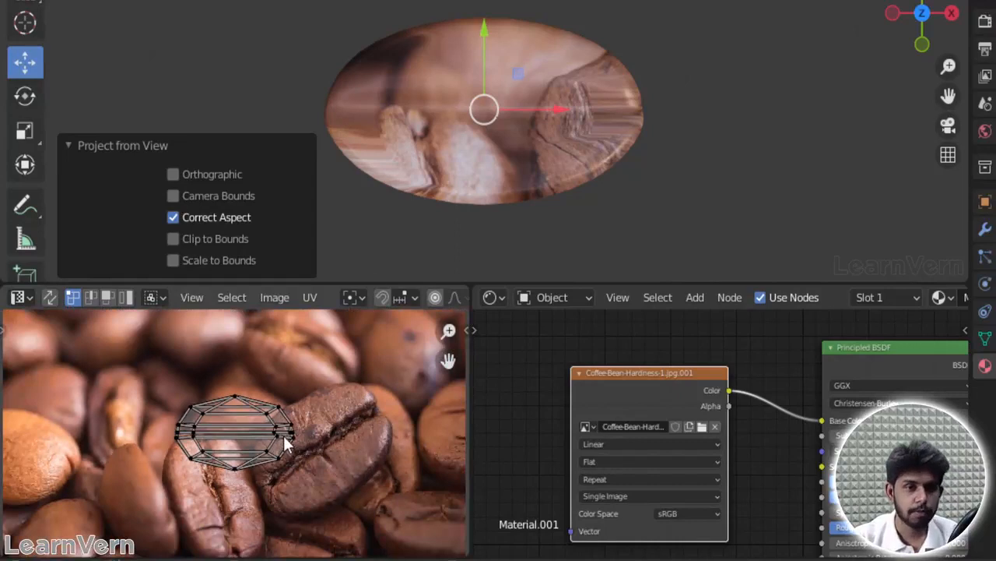
pyautogui.scroll(-4, 196, 410)
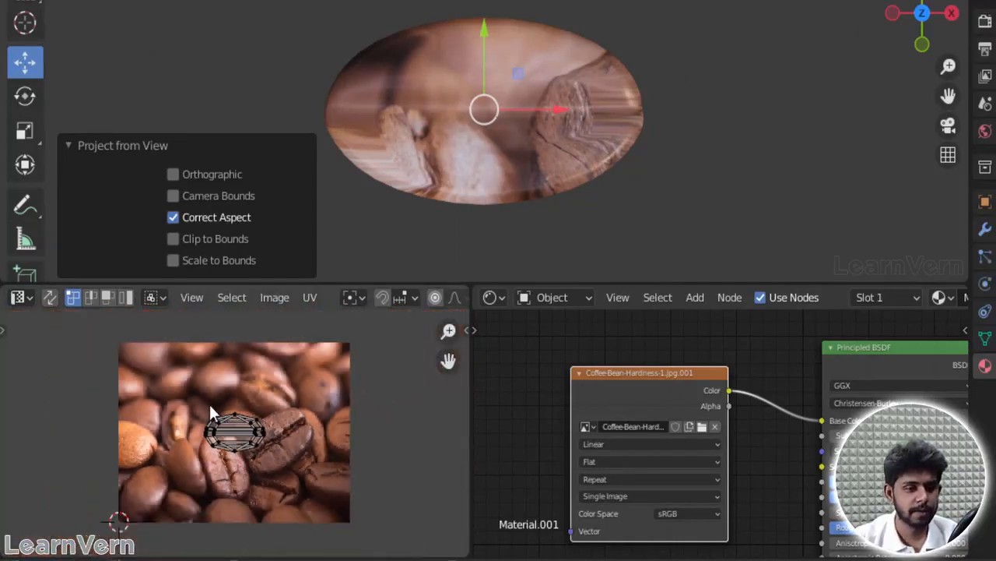
pyautogui.scroll(2, 212, 428)
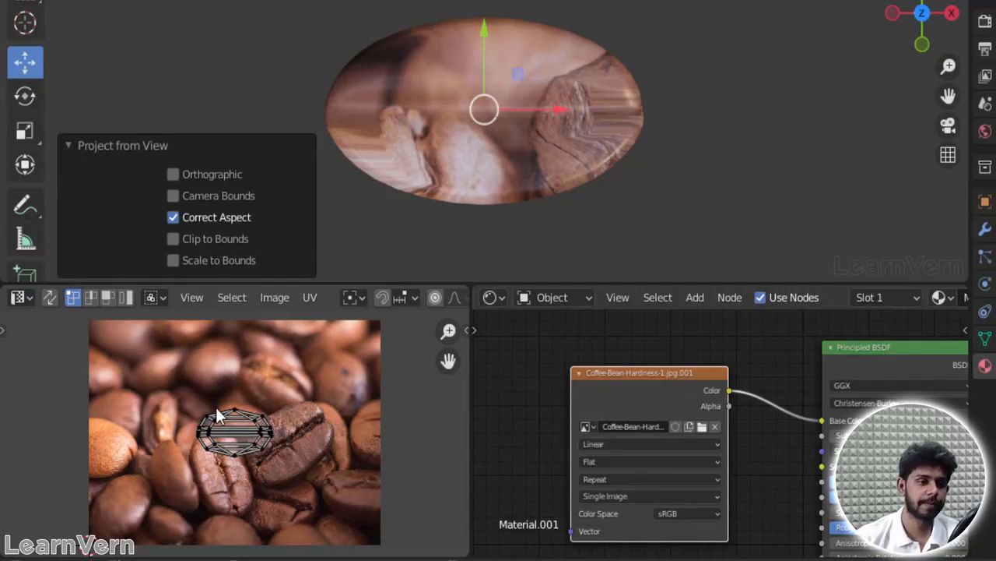
pyautogui.press('a')
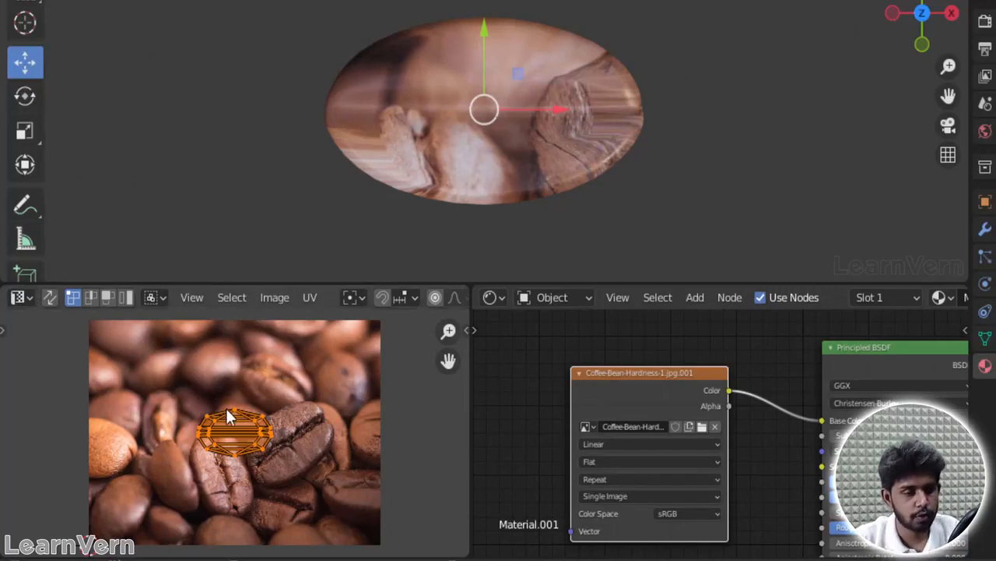
pyautogui.press('a')
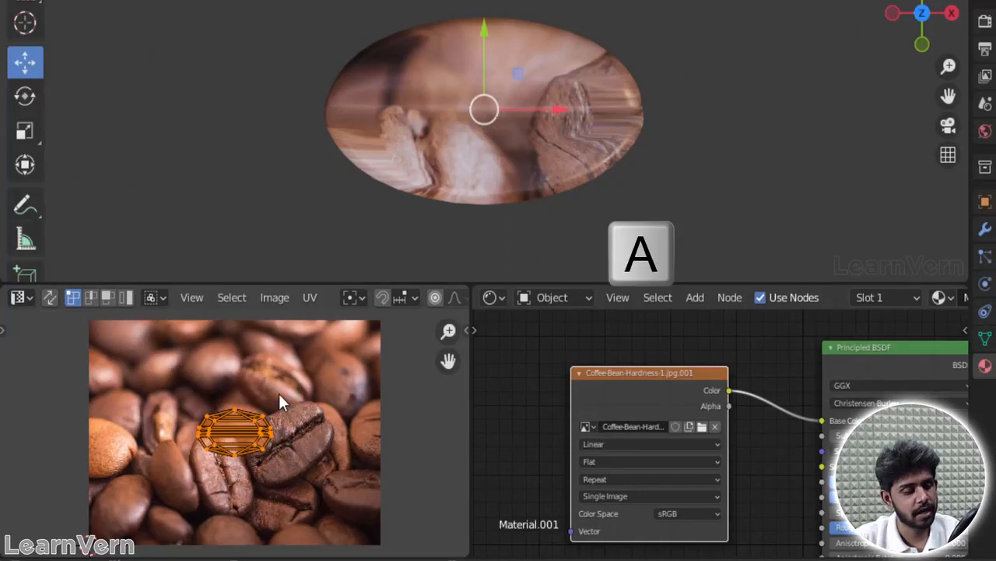
pyautogui.click(296, 391)
pyautogui.press('a')
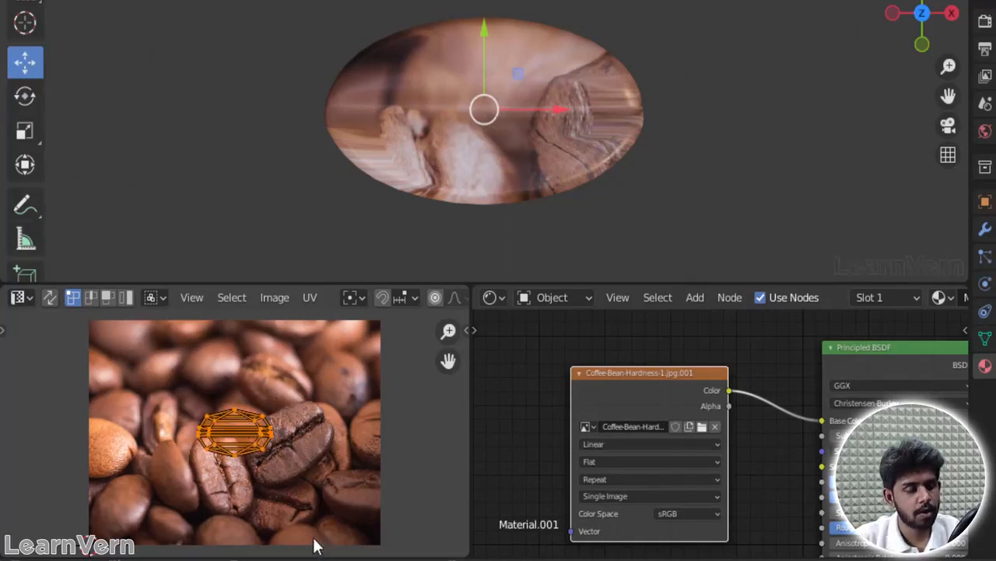
pyautogui.press('t')
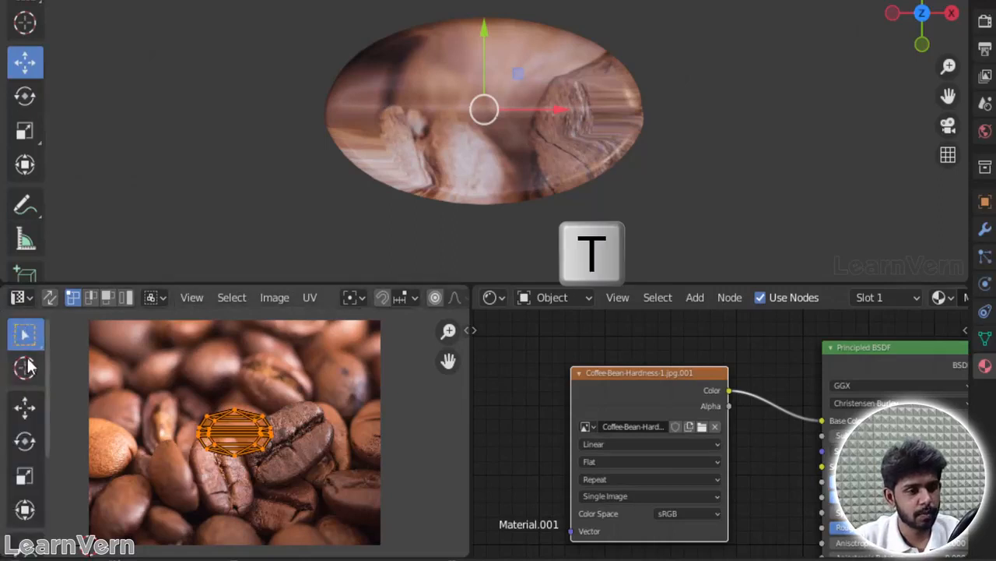
pyautogui.click(25, 410)
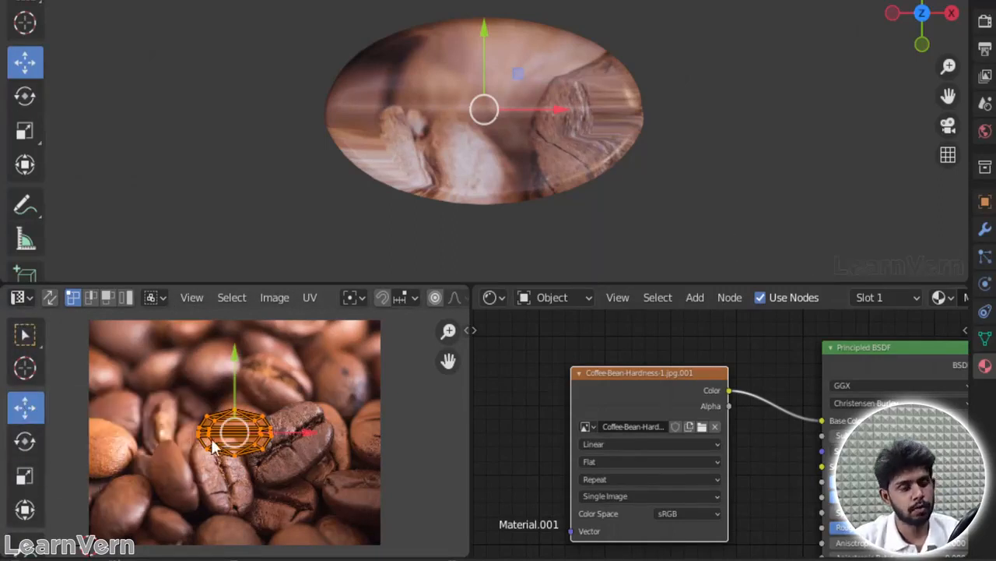
pyautogui.click(24, 333)
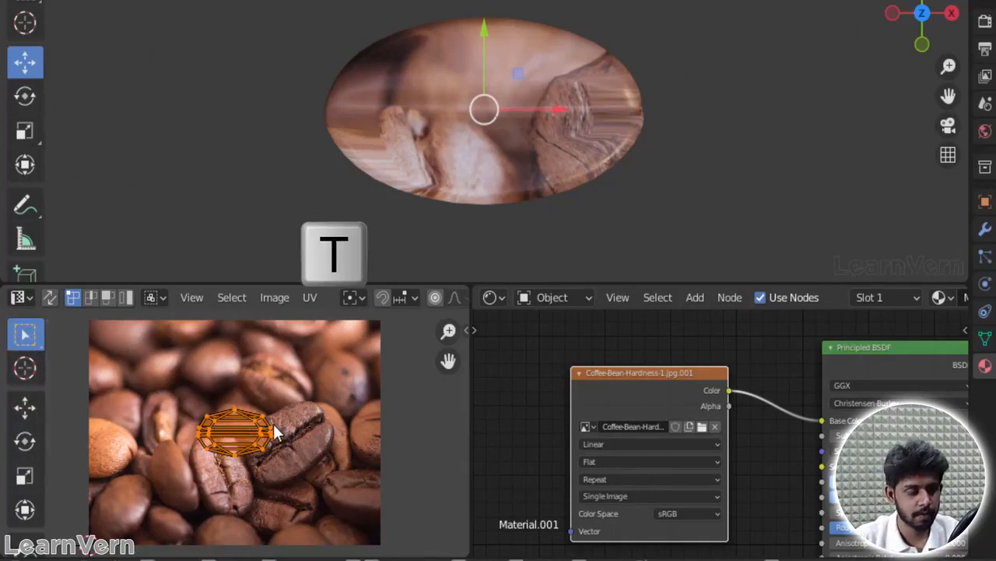
pyautogui.press('g')
pyautogui.press('x')
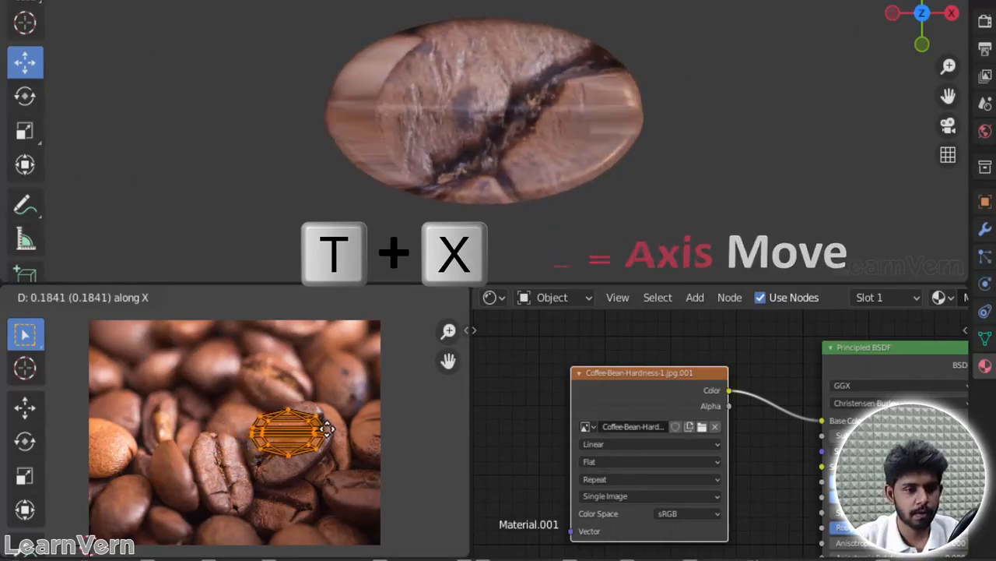
pyautogui.click(327, 432)
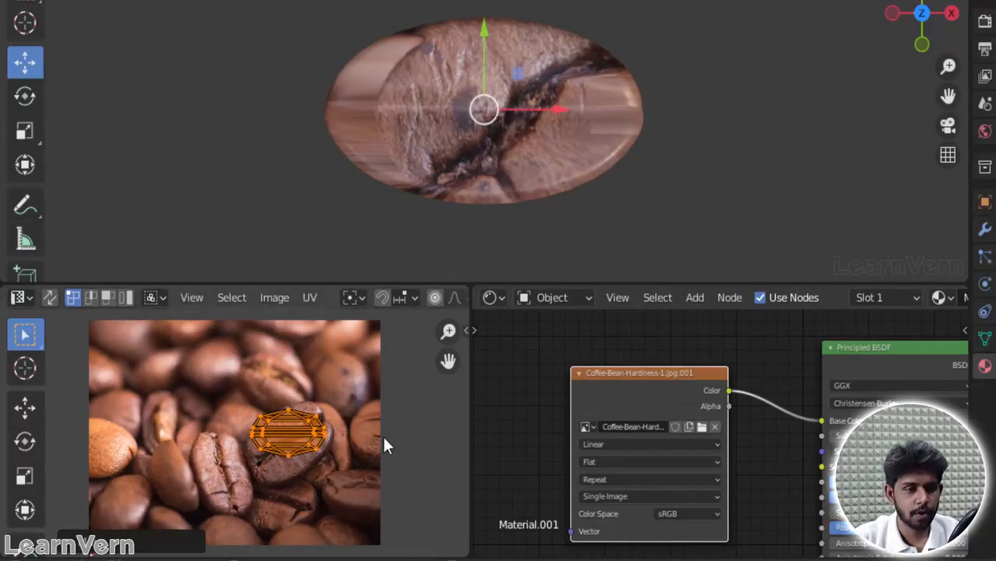
# Step: Rotate the UV layout about -33° and shift it to centre it on the photographed bean's crease
pyautogui.press('r')
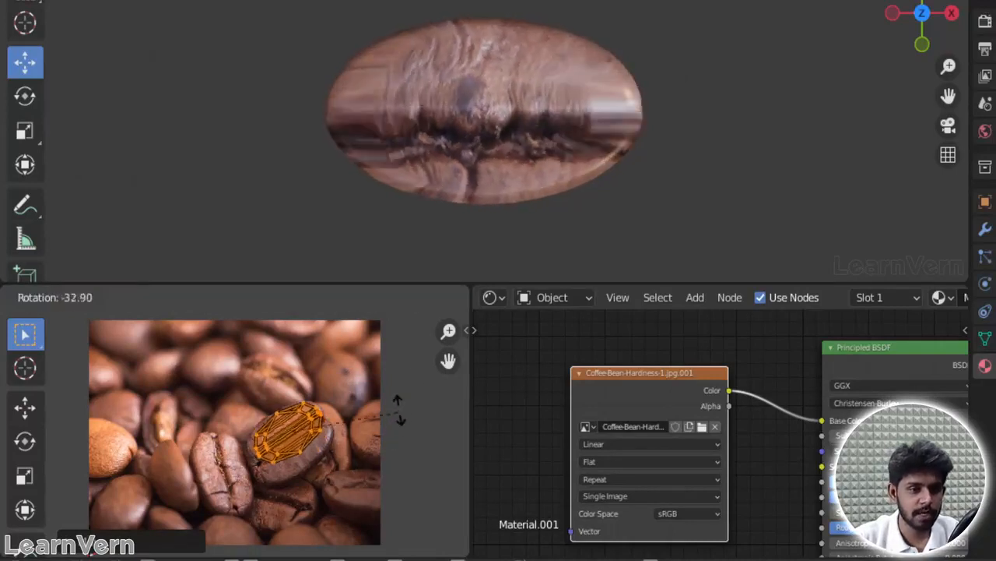
pyautogui.click(392, 419)
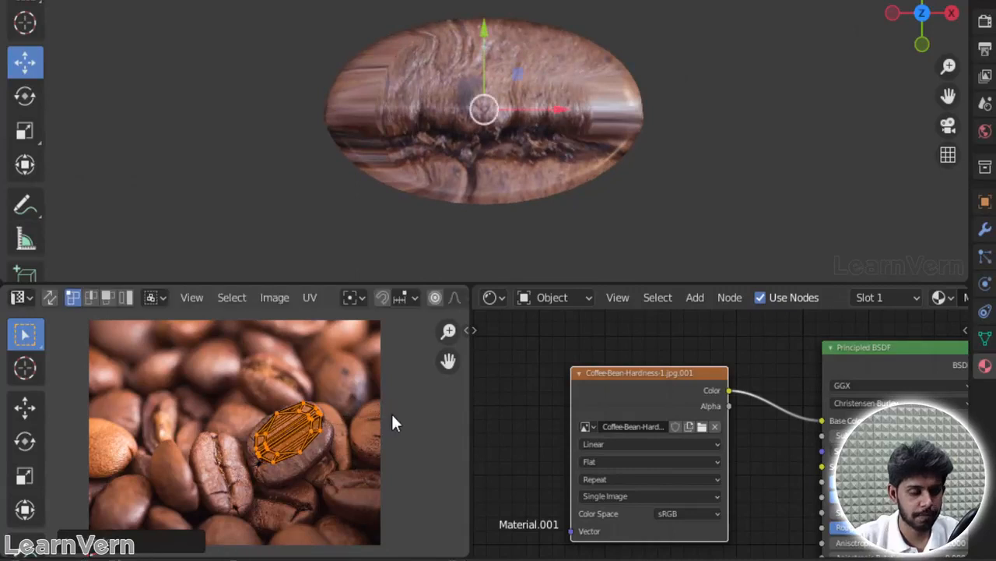
pyautogui.press('g')
pyautogui.click(359, 422)
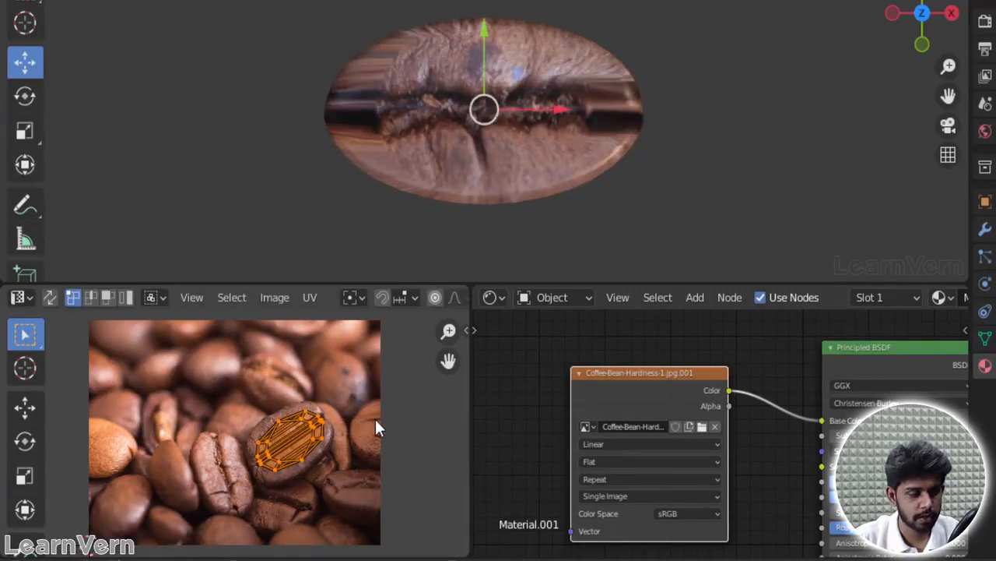
# Step: Scale the UV layout about 1.42 times to cover the photographed bean, and turn the viewport overlays back on
pyautogui.press('s')
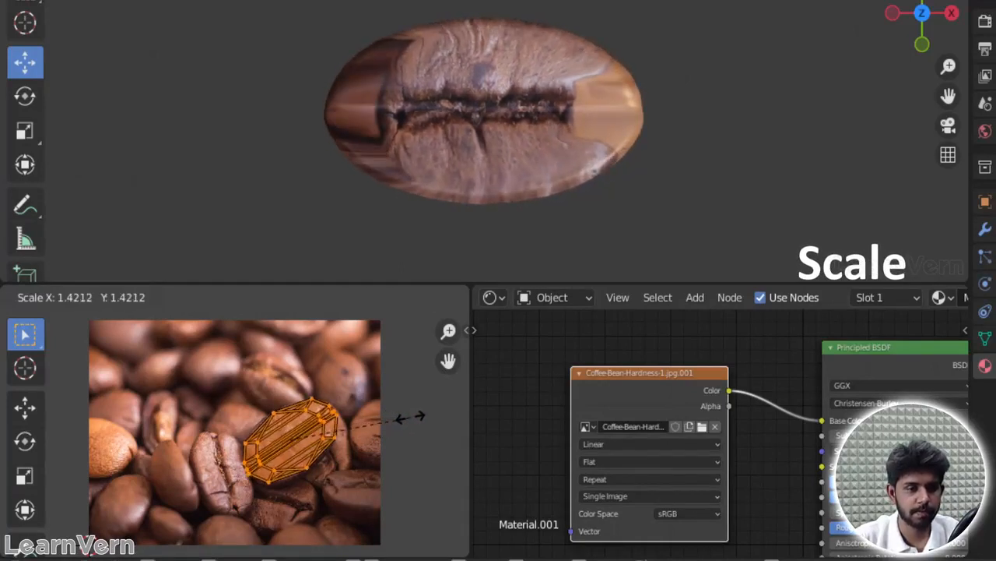
pyautogui.click(405, 417)
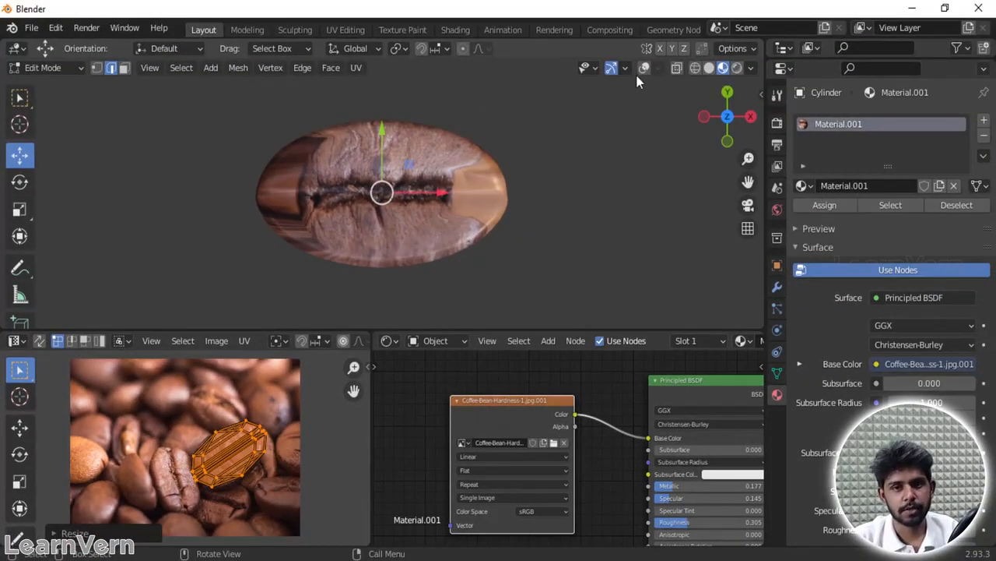
pyautogui.click(644, 68)
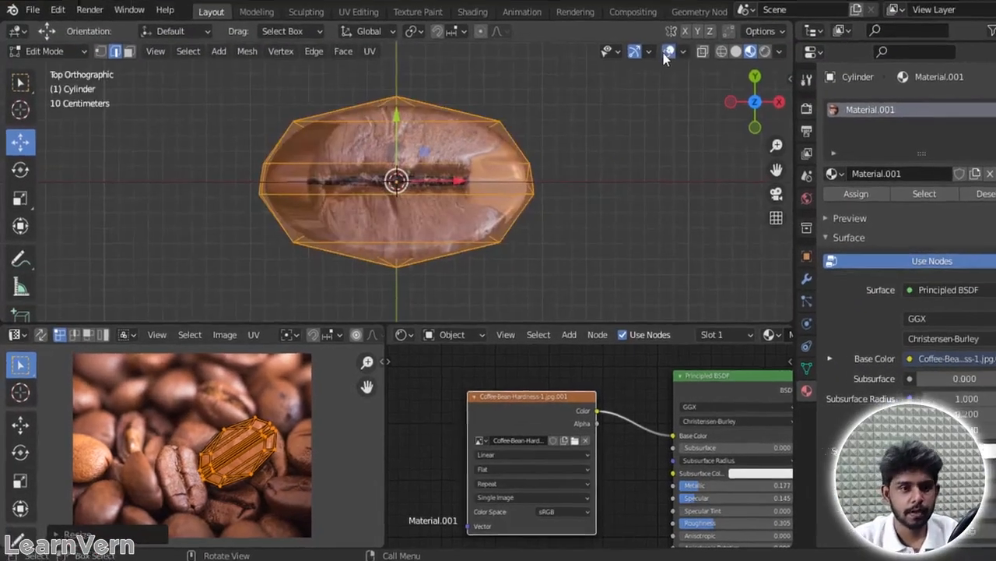
pyautogui.scroll(-3, 331, 95)
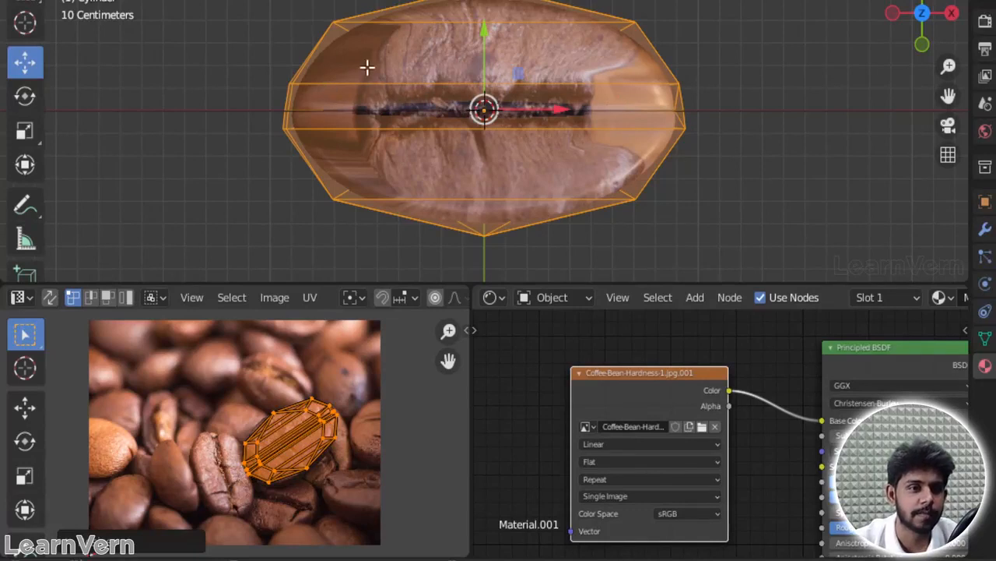
# Step: Add a loop cut across the bean close to its -X end with factor -0.967, and one around its side with factor 0.138
pyautogui.moveTo(921, 17); pyautogui.dragTo(909, 65)
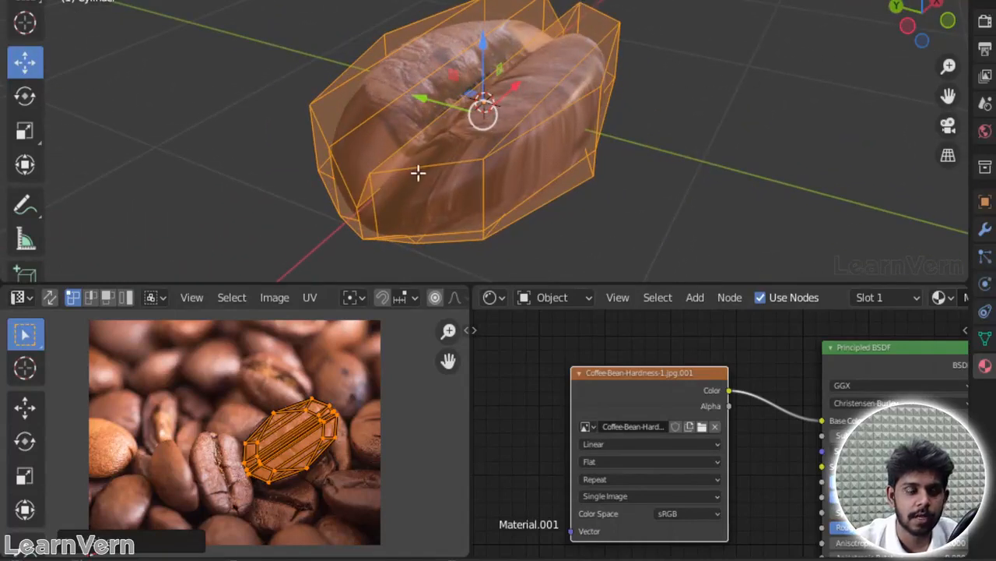
pyautogui.click(398, 239)
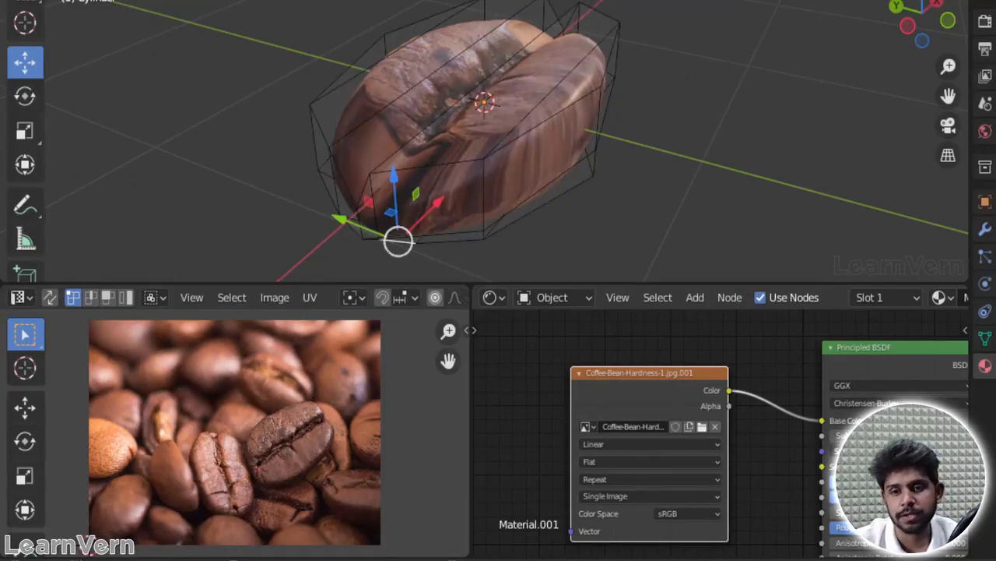
pyautogui.click(986, 230)
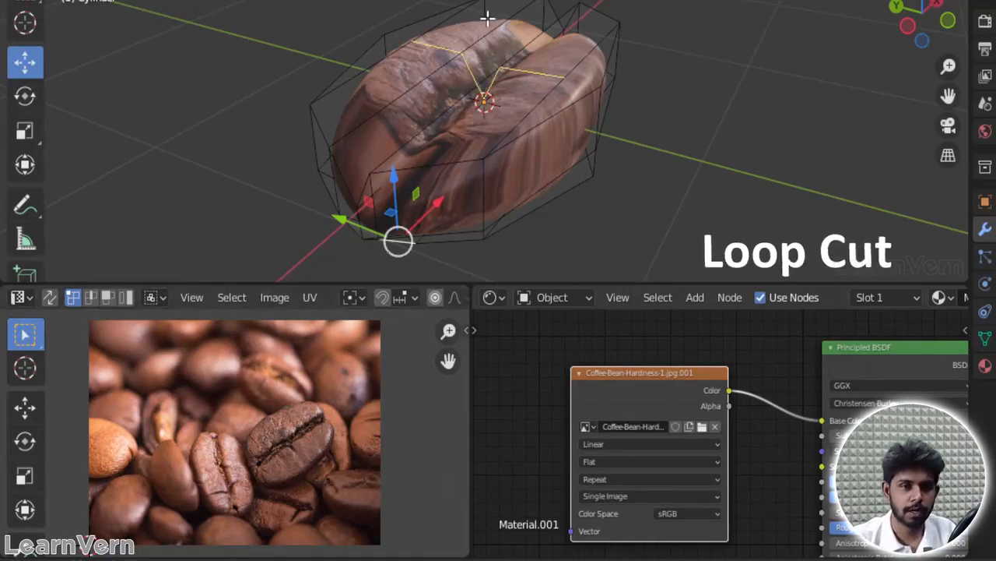
pyautogui.press('Tab')
pyautogui.hotkey('ctrl', 'r')
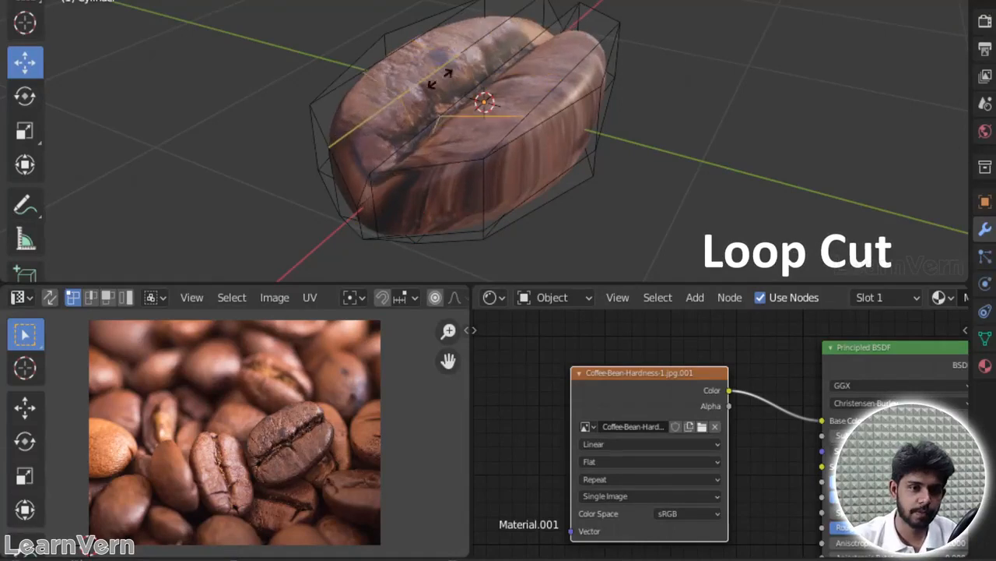
pyautogui.click(394, 107)
pyautogui.hotkey('ctrl', 'r')
pyautogui.click(492, 190)
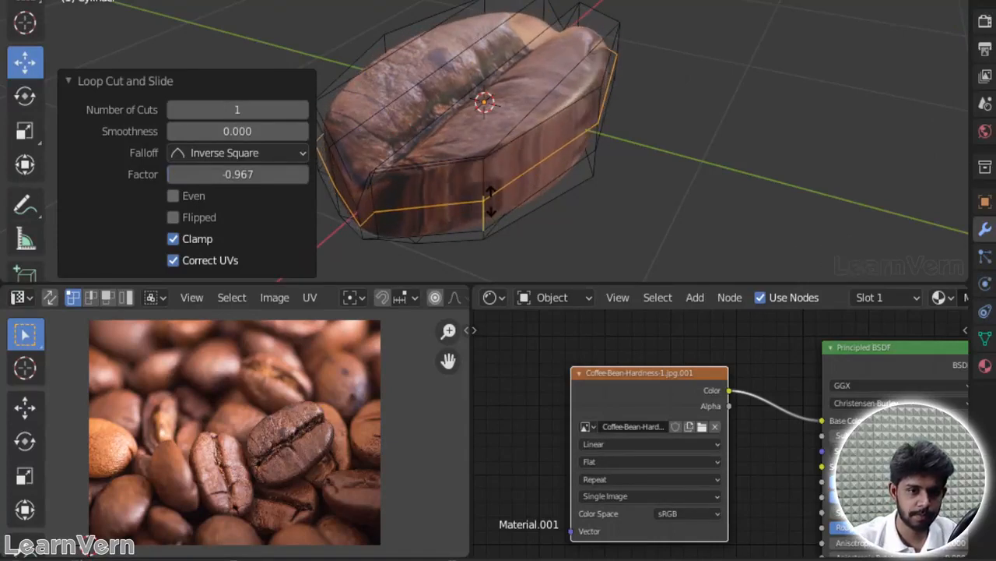
pyautogui.click(608, 209)
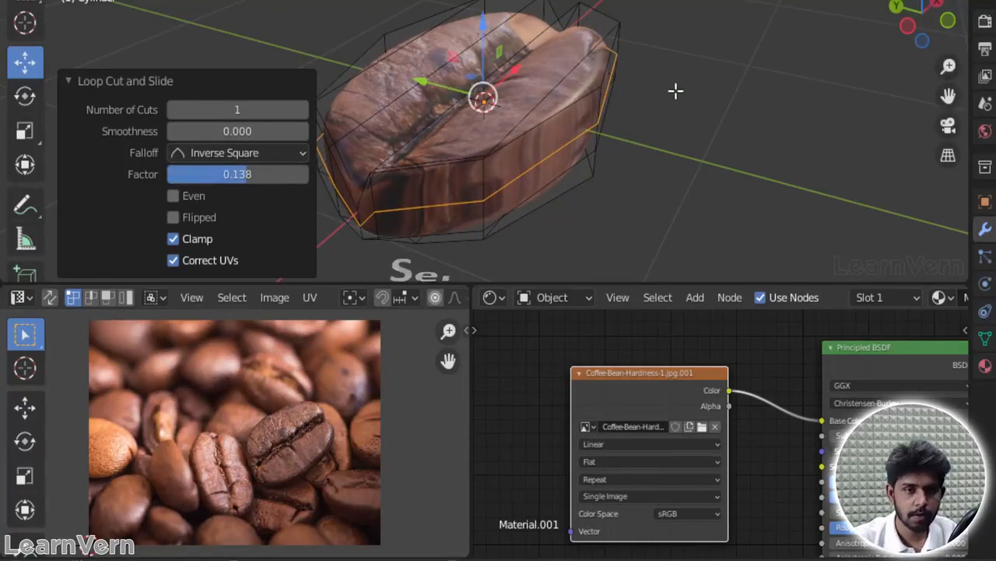
# Step: Flatten the whole bean by scaling all of its geometry down along Z, and clear the selection
pyautogui.press('a')
pyautogui.press('s')
pyautogui.press('z')
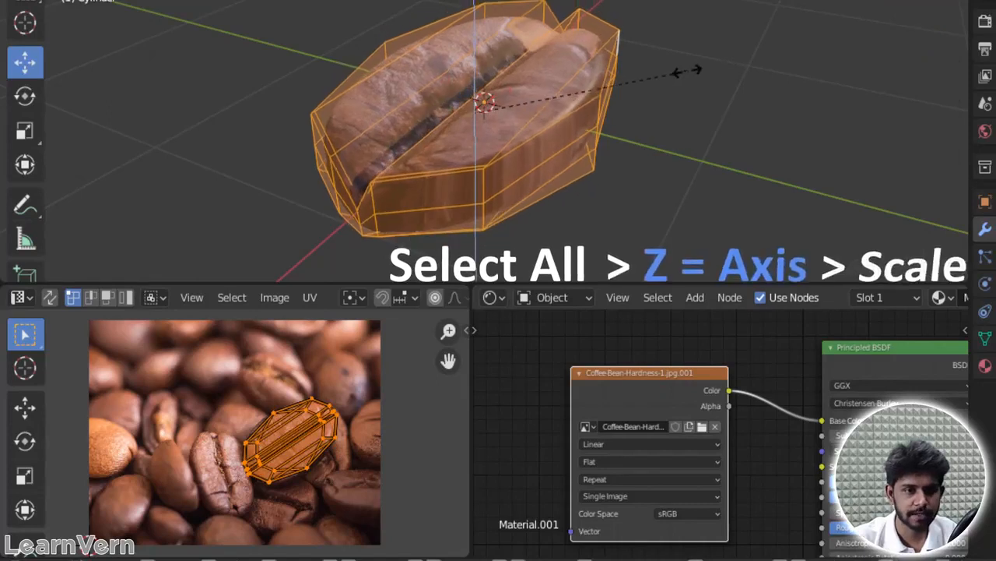
pyautogui.click(587, 107)
pyautogui.hotkey('alt', 'a')
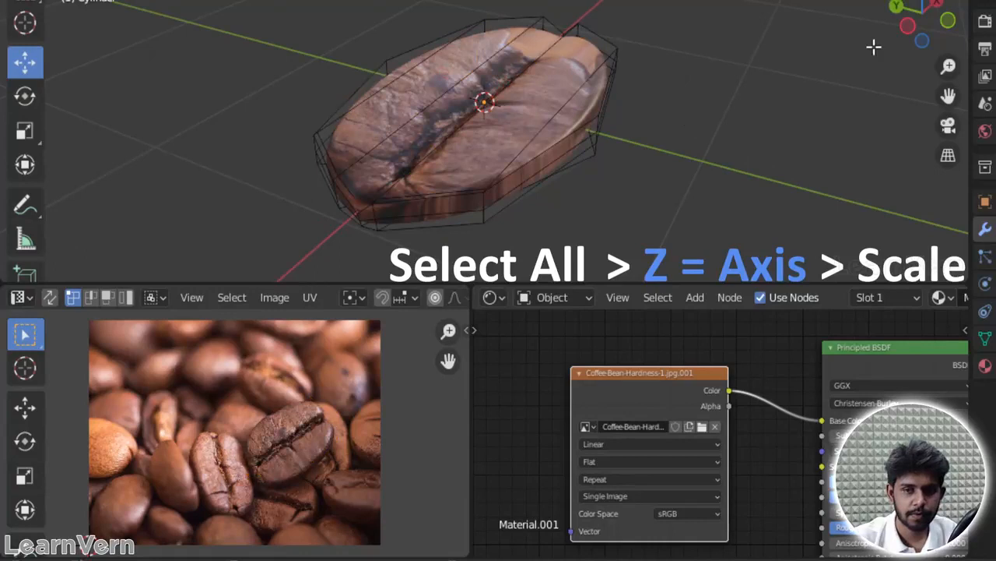
# Step: Try a loop cut across the bean close to its +X end with factor 0.955
pyautogui.moveTo(925, 33); pyautogui.dragTo(884, 76)
pyautogui.hotkey('ctrl', 'r')
pyautogui.click(503, 61)
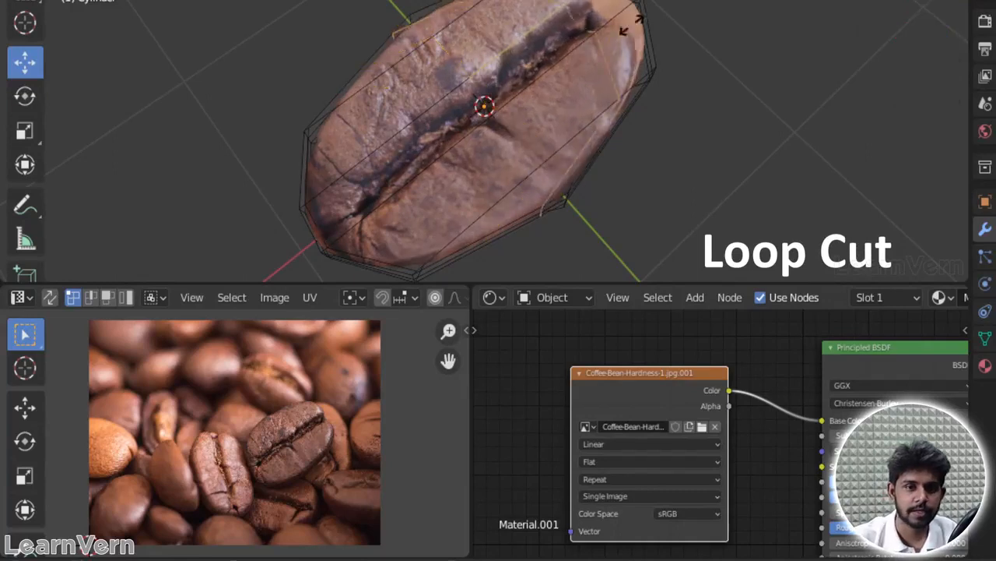
pyautogui.click(670, 11)
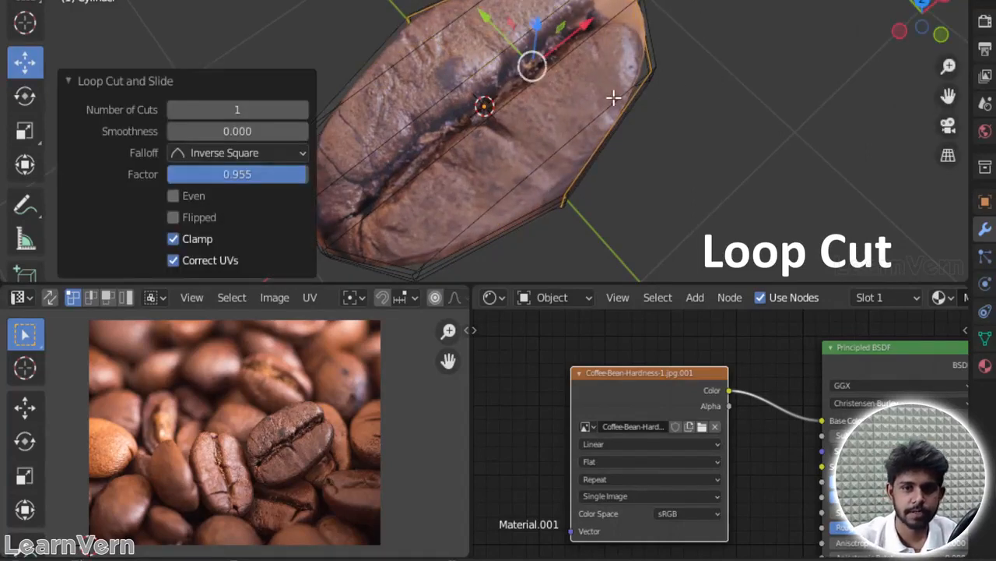
# Step: Try another loop cut around the lower part of the bean's side with factor -0.774
pyautogui.moveTo(922, 31); pyautogui.dragTo(924, 6)
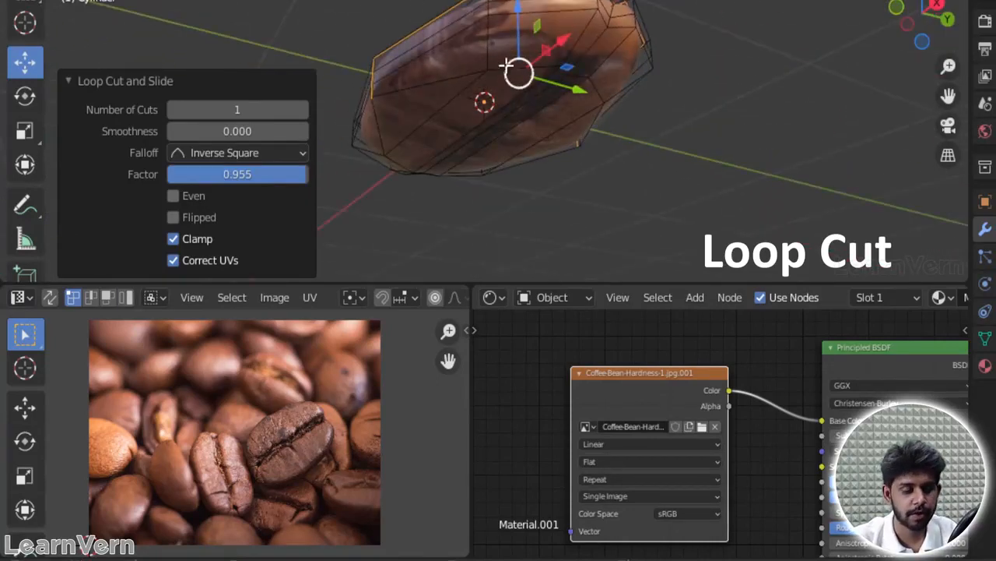
pyautogui.moveTo(518, 71); pyautogui.dragTo(598, 17)
pyautogui.moveTo(921, 14); pyautogui.dragTo(922, 34)
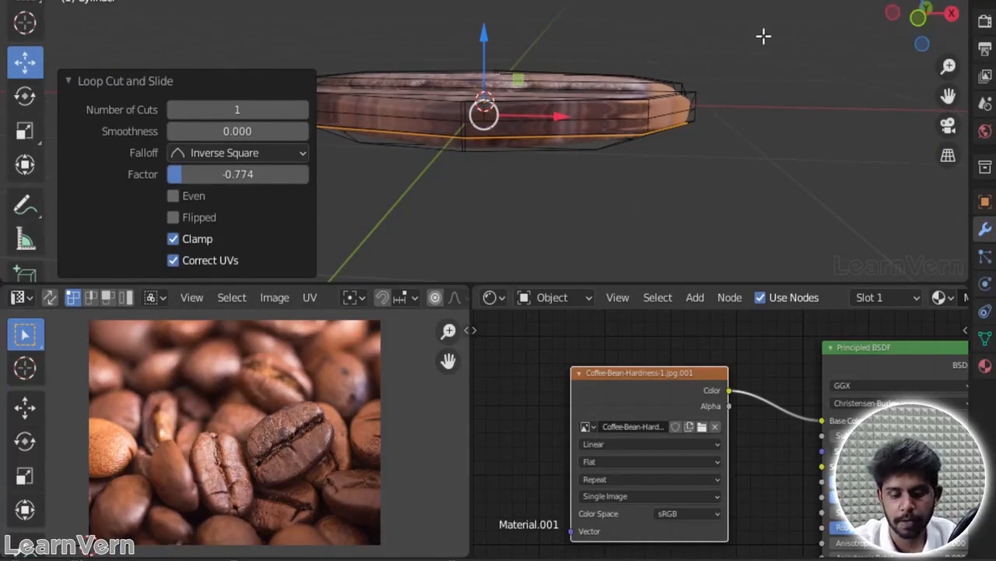
pyautogui.press('KP_1')
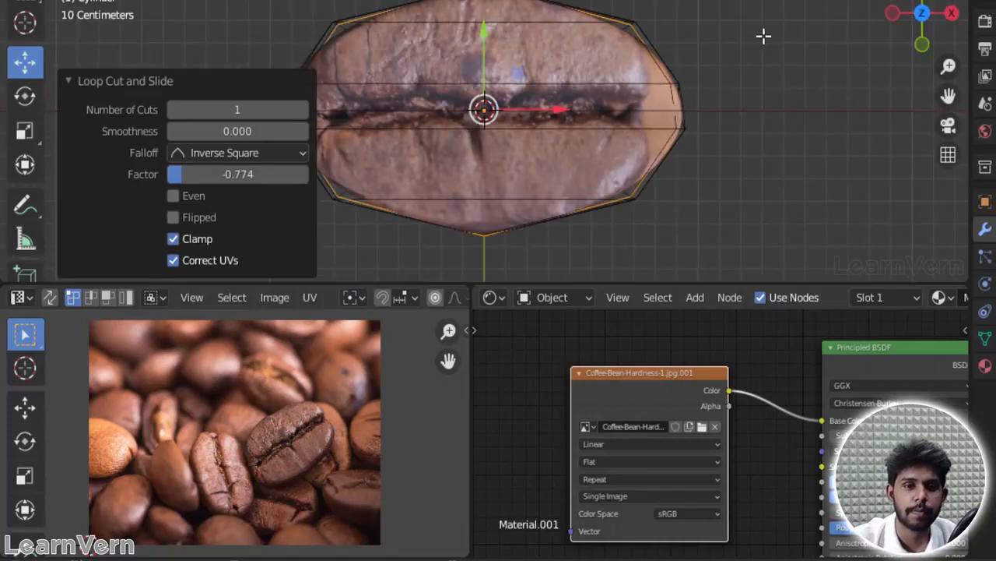
pyautogui.scroll(3, 724, 93)
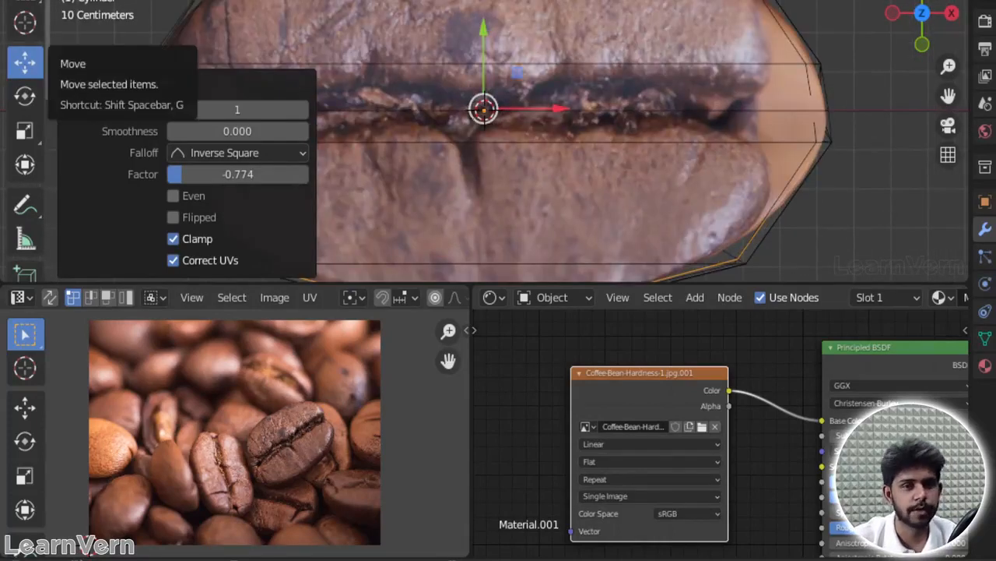
pyautogui.click(788, 8)
pyautogui.scroll(-2, 750, 13)
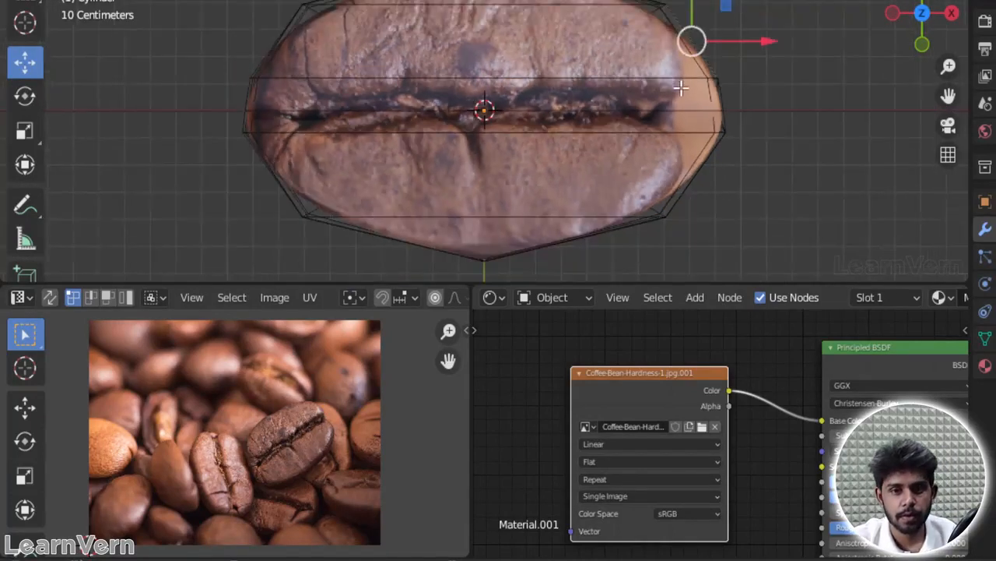
pyautogui.scroll(1, 682, 89)
pyautogui.hotkey('ctrl', 'r')
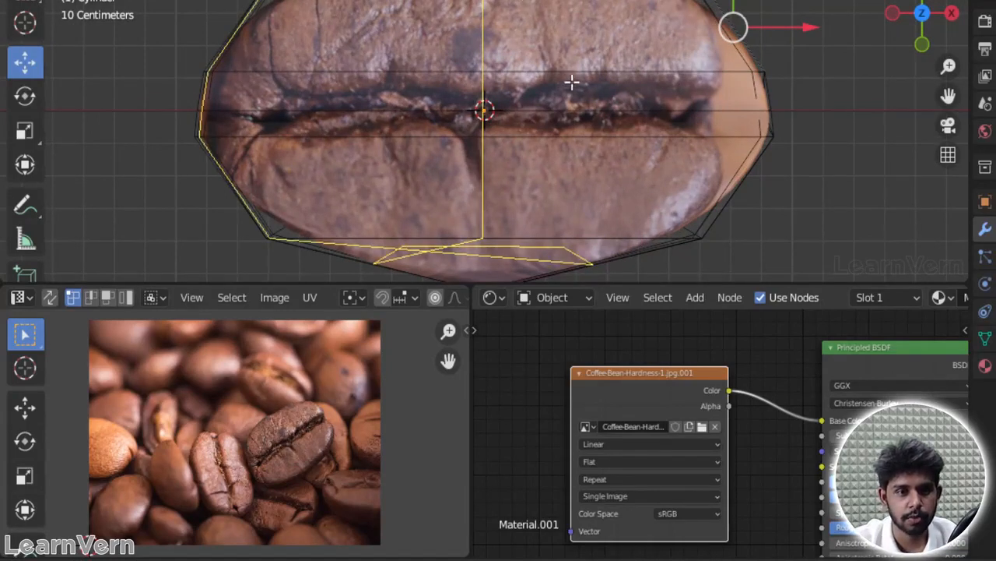
pyautogui.press('Escape')
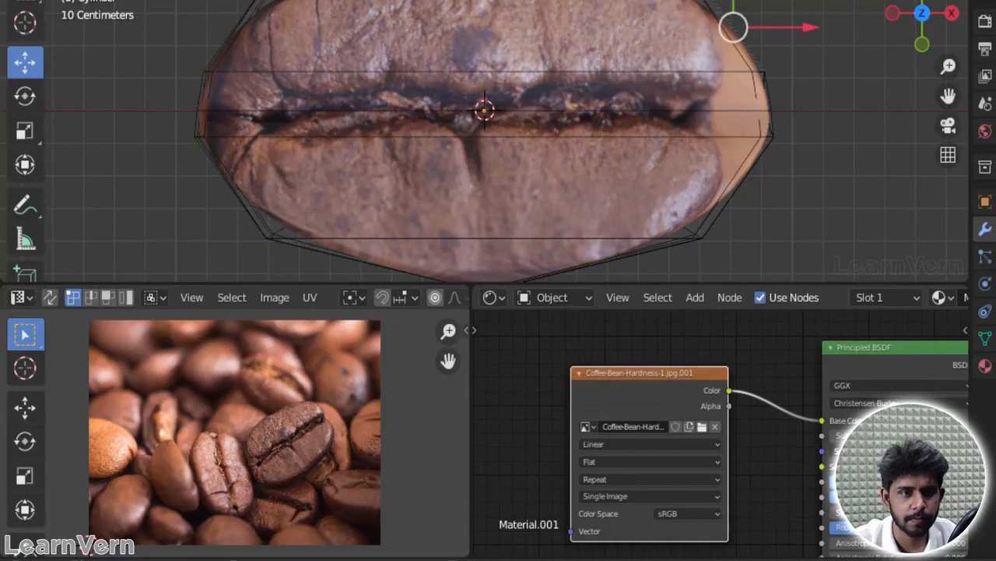
pyautogui.click(814, 151)
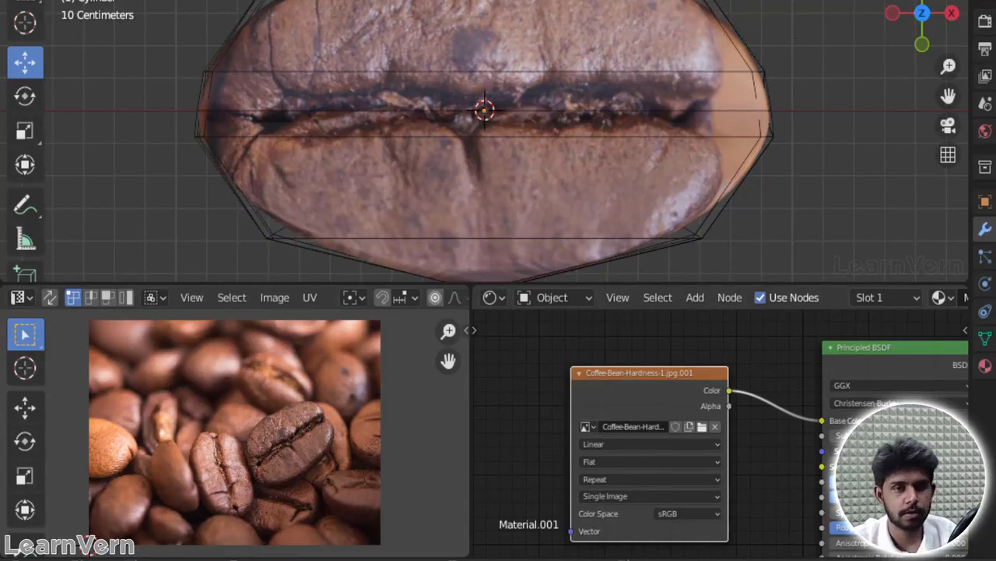
pyautogui.hotkey('ctrl', 'r')
pyautogui.press('Escape')
# Step: Undo the last loop cuts around the bean's lower side and at its +X end
pyautogui.hotkey('ctrl', 'z')
pyautogui.hotkey('ctrl', 'z')
pyautogui.hotkey('ctrl', 'z')
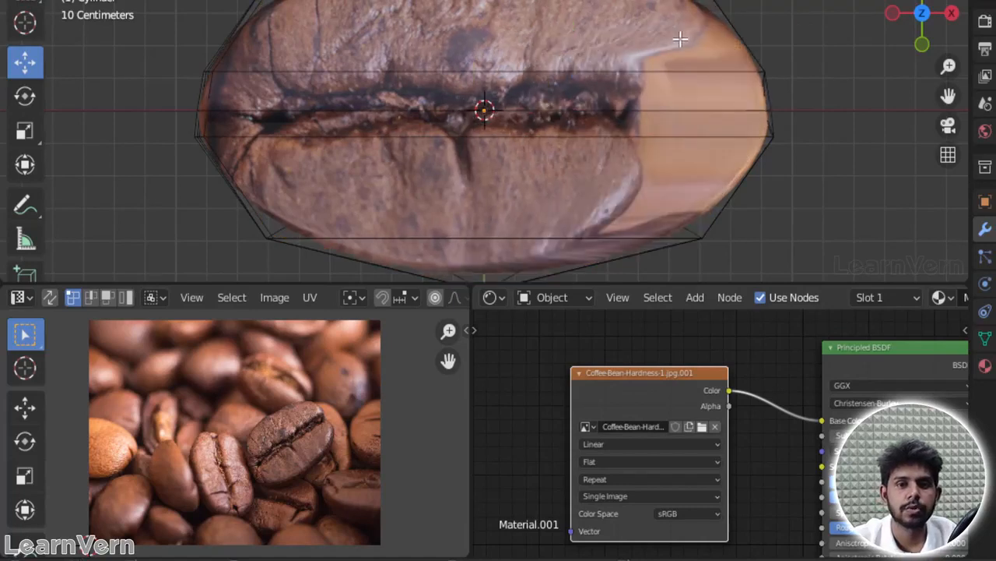
# Step: Add a crosswise loop cut to the bean and slide it toward the +X end
pyautogui.hotkey('ctrl', 'r')
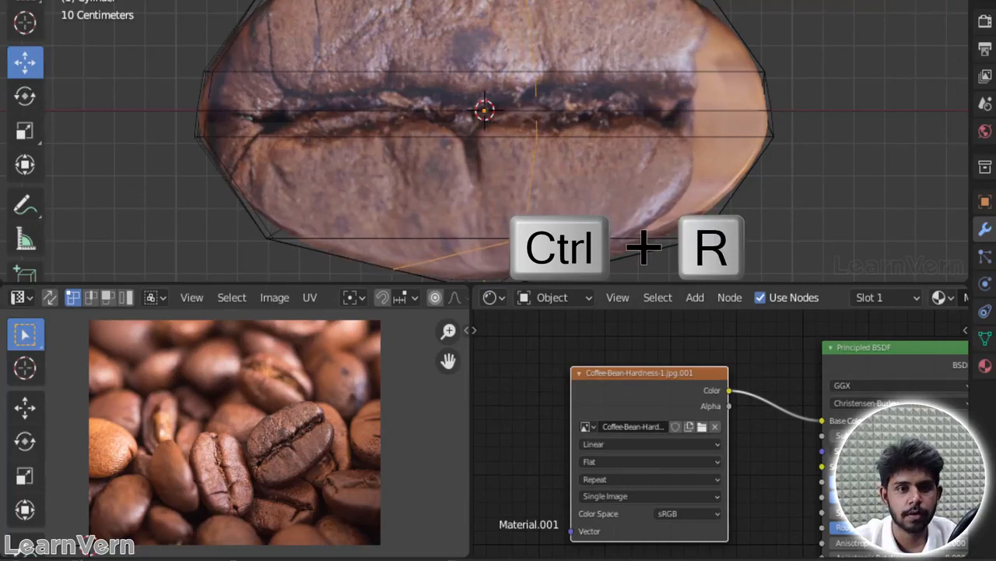
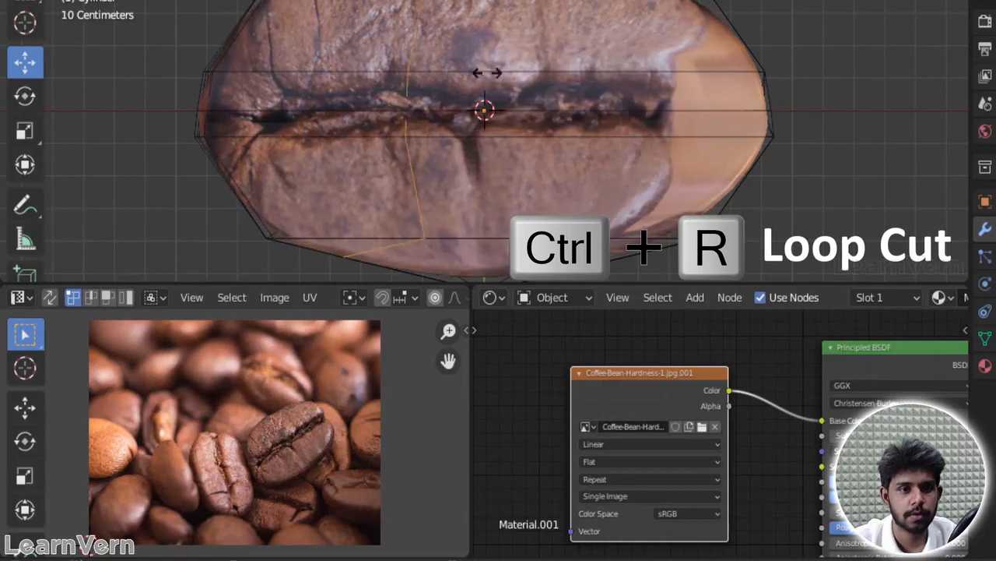
# Step: Undo the crosswise loop cut near the bean's +X end
pyautogui.click(734, 127)
pyautogui.rightClick(724, 127)
pyautogui.hotkey('ctrl', 'z')
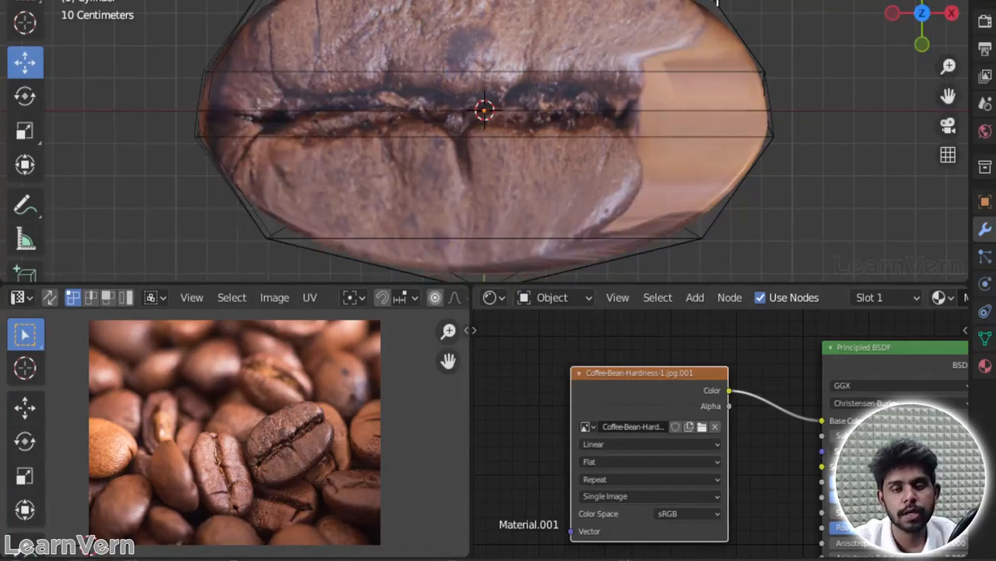
# Step: Try connecting the two opposite upper-rim vertices at the bean's +X end across the top in vertex mode
pyautogui.moveTo(717, 2); pyautogui.dragTo(648, 133, button='middle')
pyautogui.moveTo(818, 228); pyautogui.dragTo(899, 63, button='middle')
pyautogui.press('1')
pyautogui.click(601, 190)
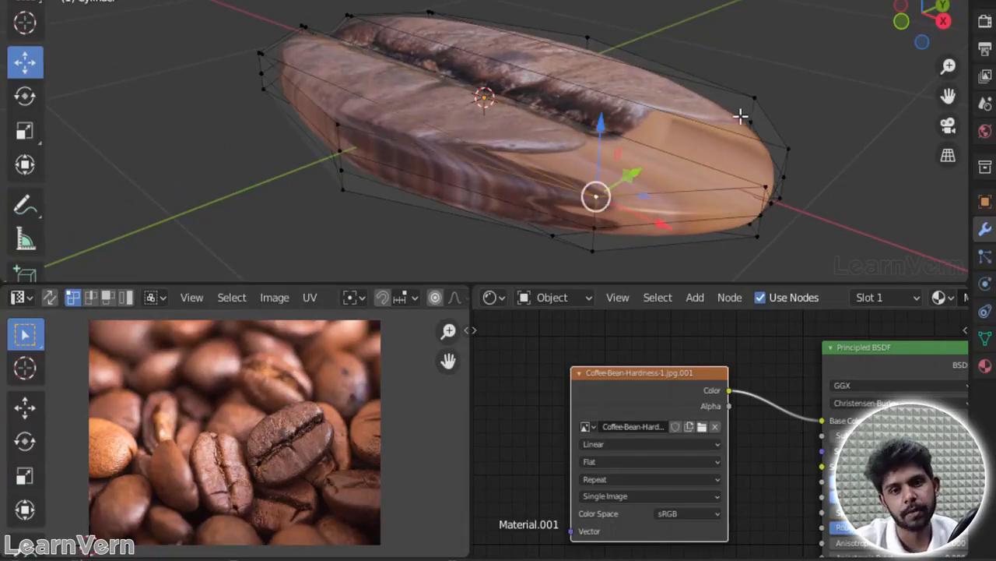
pyautogui.keyDown('shift'); pyautogui.click(760, 101); pyautogui.keyUp('shift')
pyautogui.press('j')
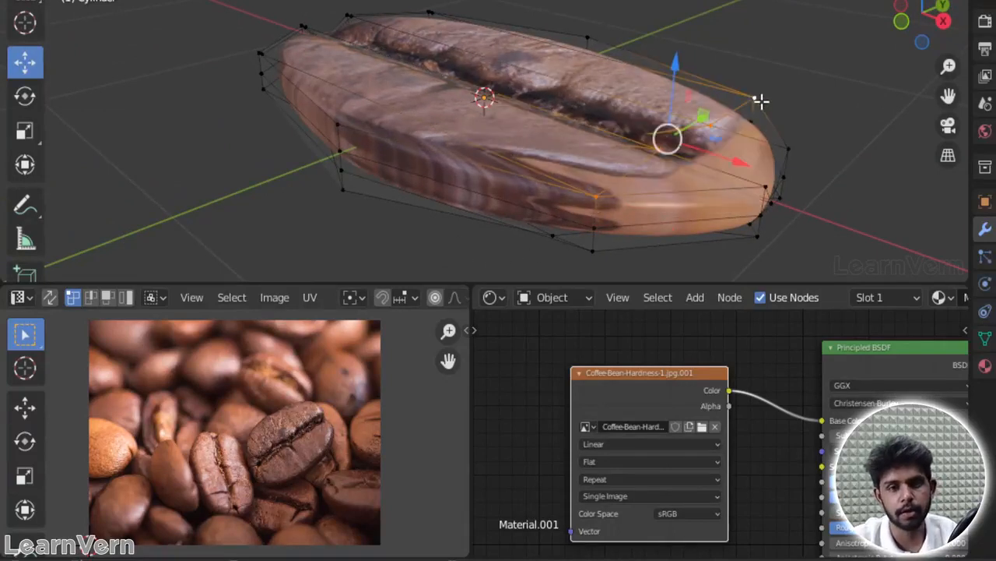
# Step: Connect the two opposite upper-rim vertices near the bean's +X end with a vertex path across the crease
pyautogui.moveTo(923, 12); pyautogui.dragTo(924, 31)
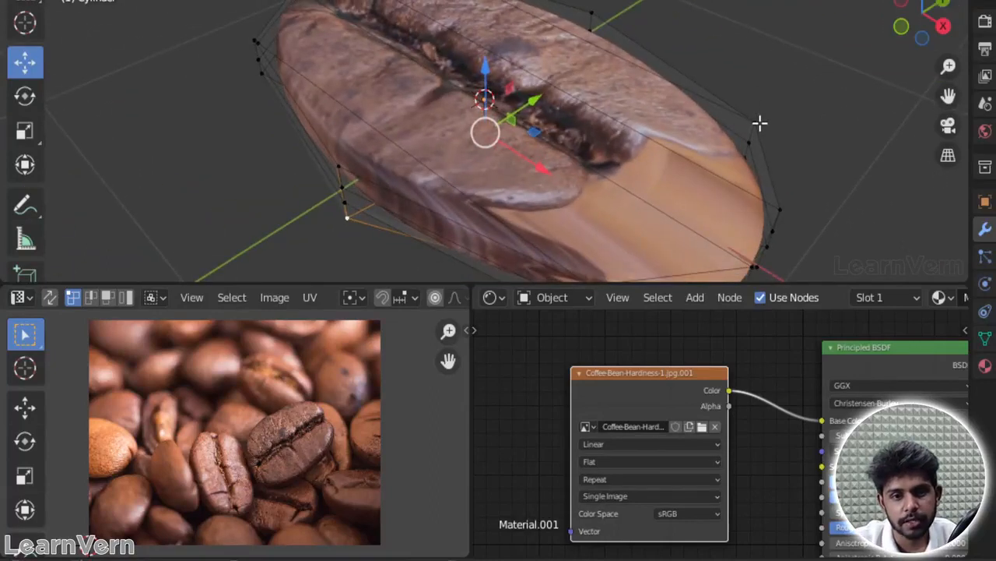
pyautogui.click(760, 123)
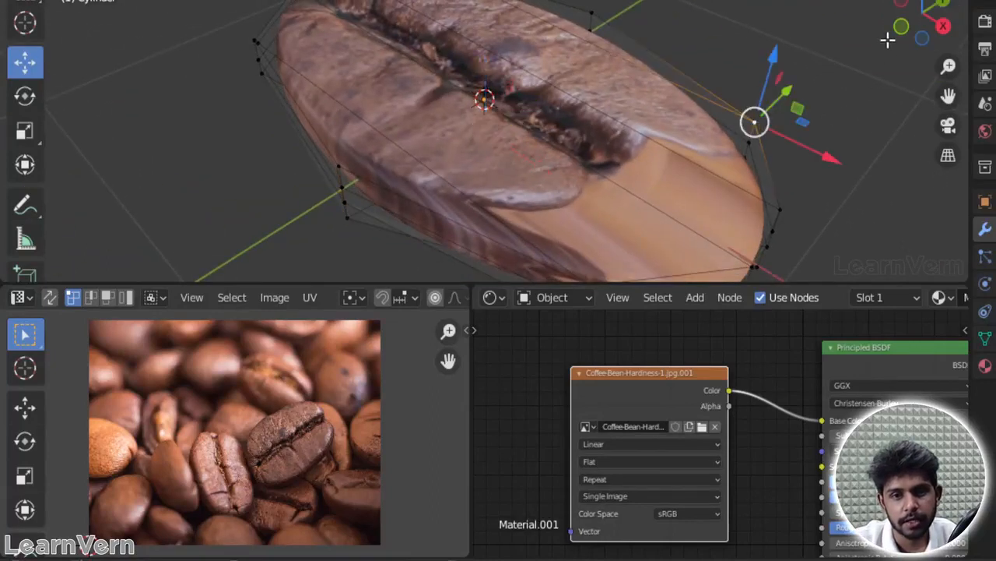
pyautogui.moveTo(950, 98); pyautogui.dragTo(898, 31)
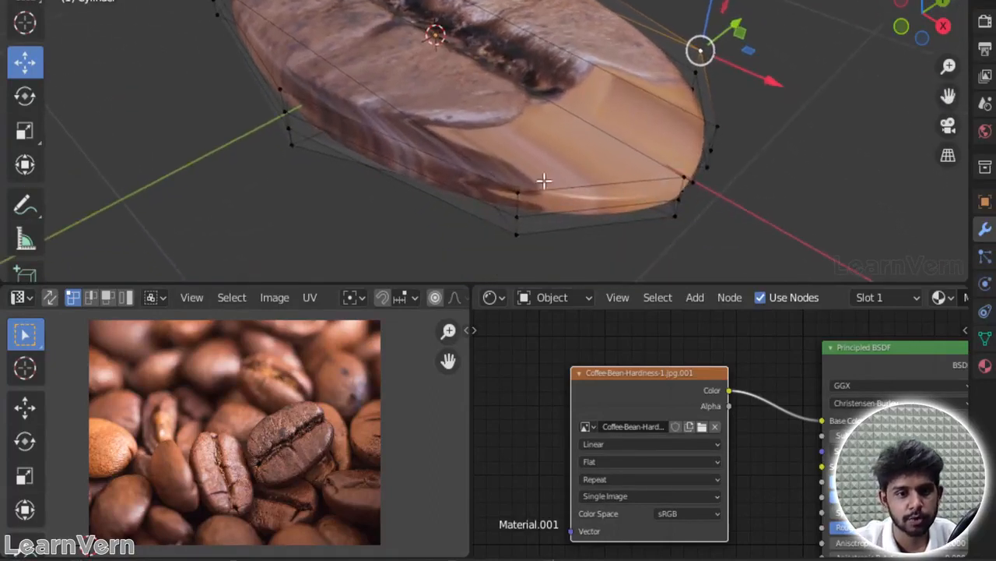
pyautogui.keyDown('shift'); pyautogui.click(519, 192); pyautogui.keyUp('shift')
pyautogui.press('j')
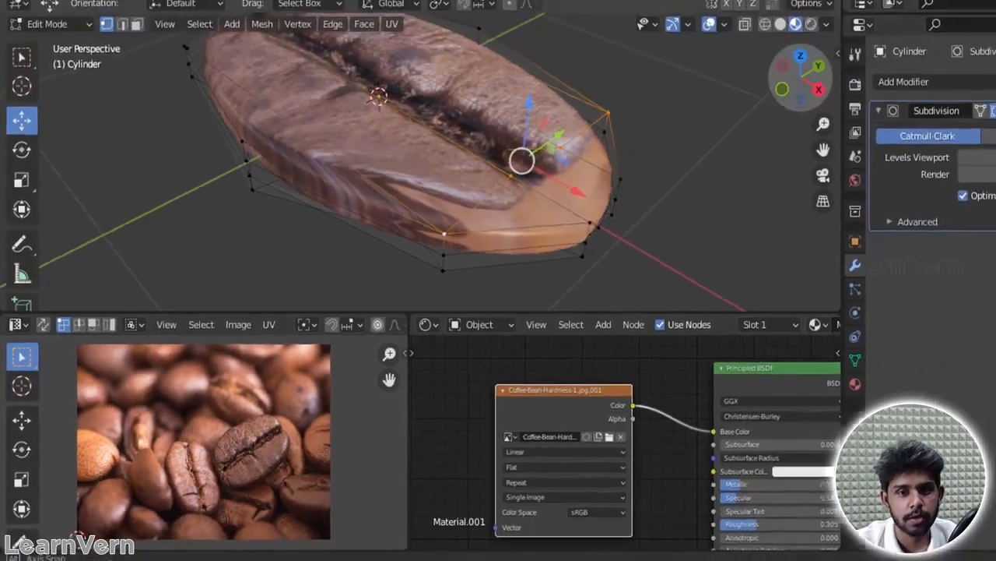
# Step: Turn off the Subdivision modifier's display in the viewport
pyautogui.moveTo(924, 22); pyautogui.dragTo(837, 2)
pyautogui.moveTo(728, 117); pyautogui.dragTo(730, 134)
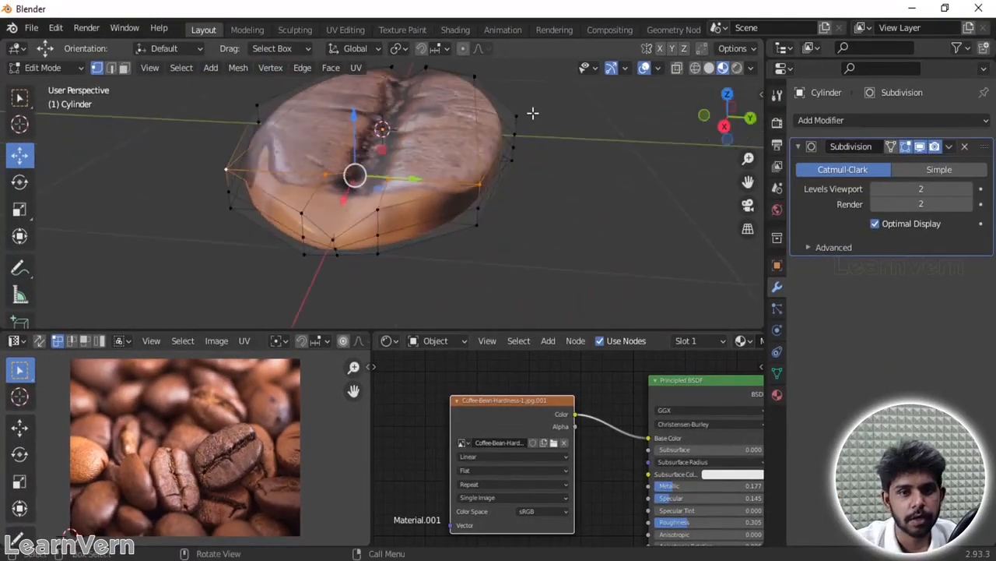
pyautogui.click(921, 146)
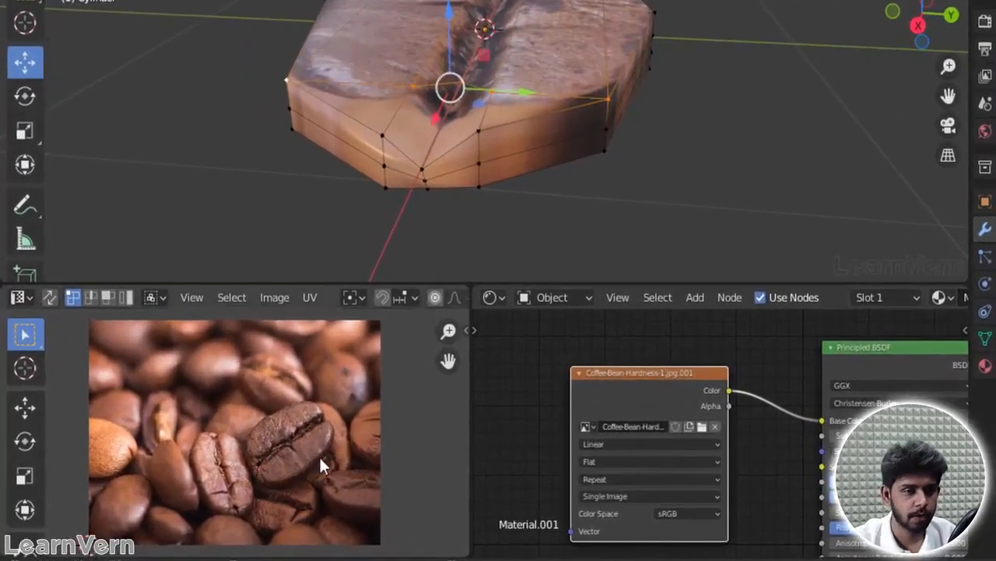
# Step: Select the whole mesh and examine how its UV layout fits the bean in the reference photo
pyautogui.press('a')
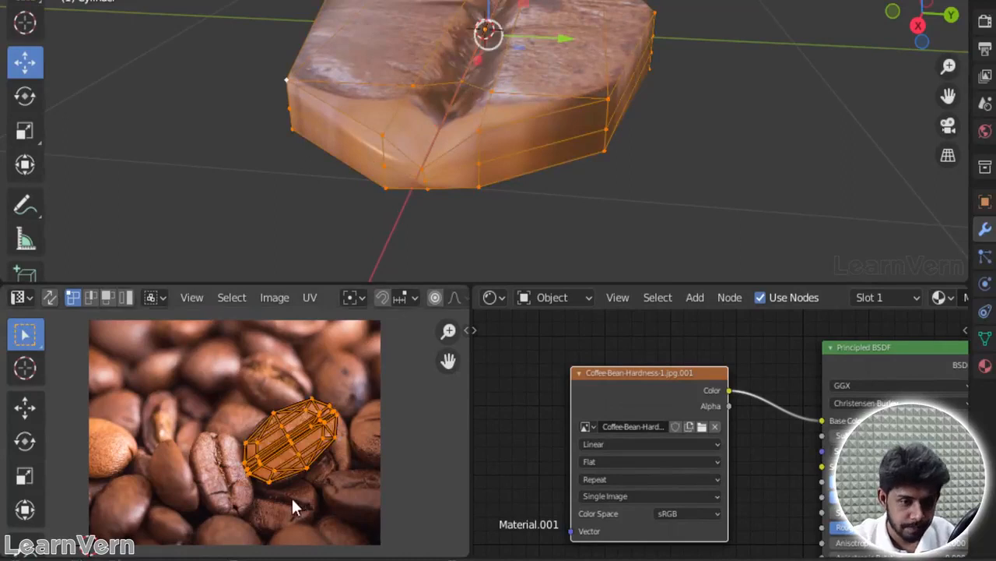
pyautogui.scroll(4, 291, 496)
pyautogui.moveTo(191, 392); pyautogui.dragTo(106, 336, button='middle')
pyautogui.scroll(5, 278, 403)
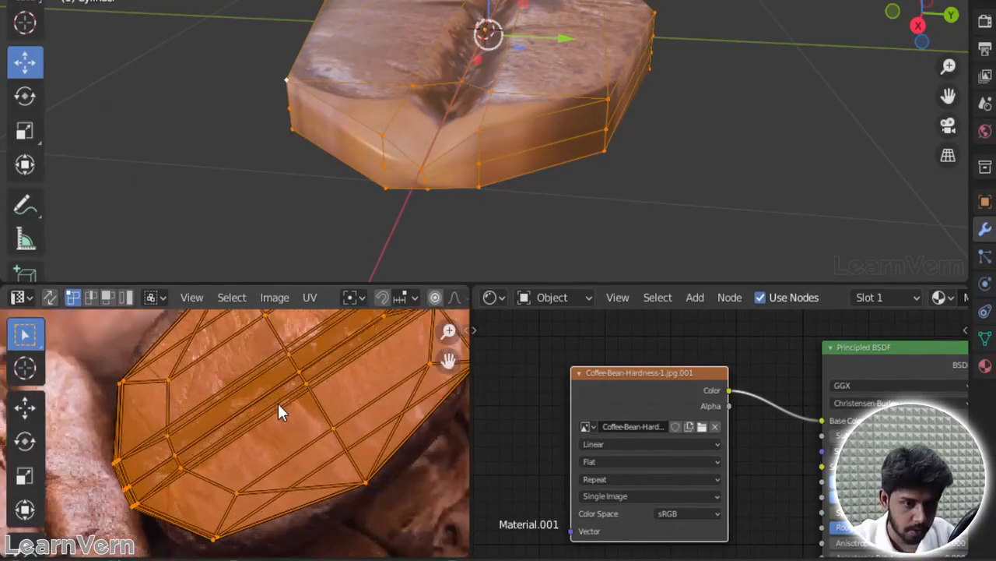
pyautogui.moveTo(279, 398); pyautogui.dragTo(327, 501, button='middle')
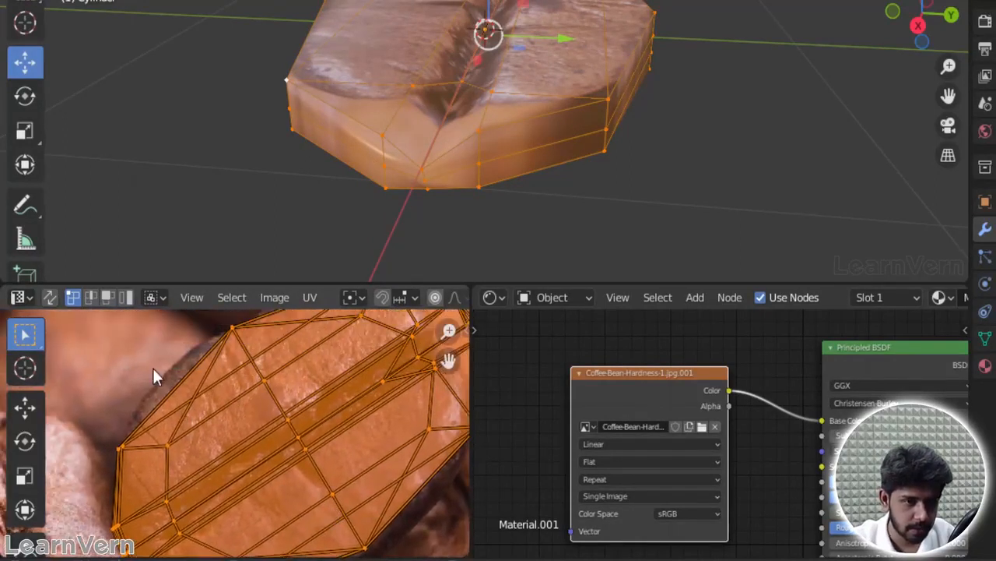
# Step: Select the top and side faces at the bean's +X end in face mode and bring their UVs into view
pyautogui.click(429, 163)
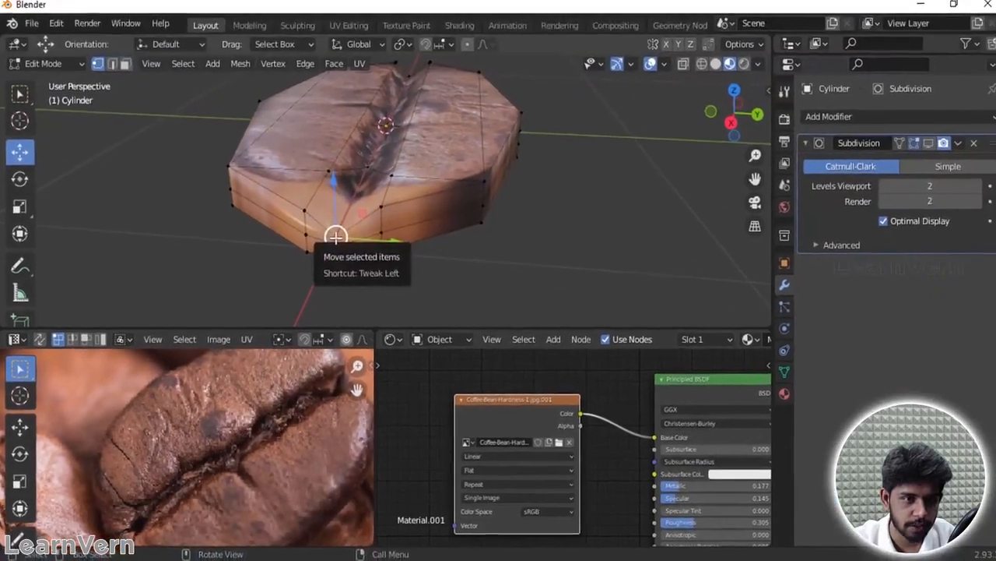
pyautogui.click(124, 68)
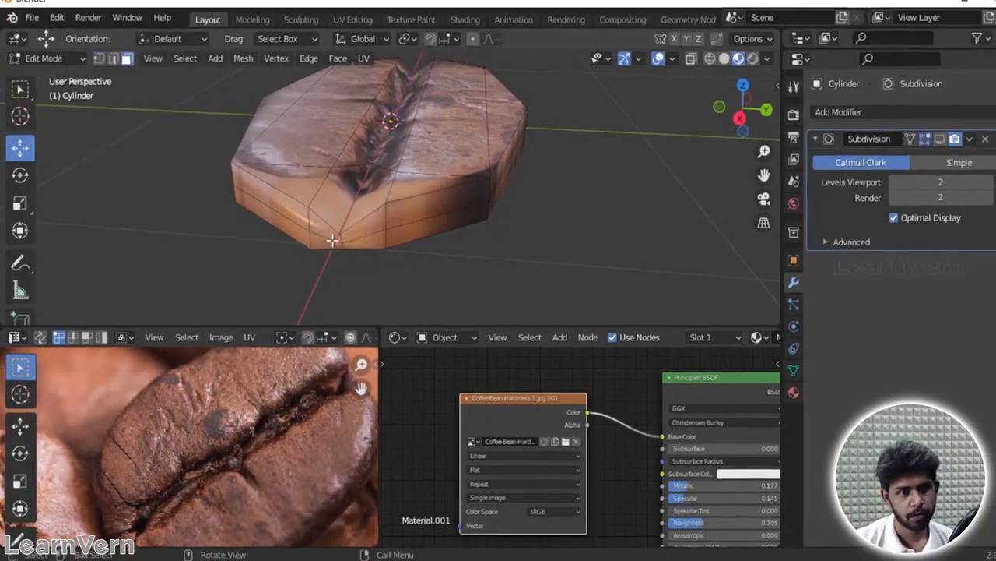
pyautogui.click(323, 238)
pyautogui.keyDown('shift'); pyautogui.click(293, 202); pyautogui.keyUp('shift')
pyautogui.keyDown('shift'); pyautogui.click(400, 125); pyautogui.keyUp('shift')
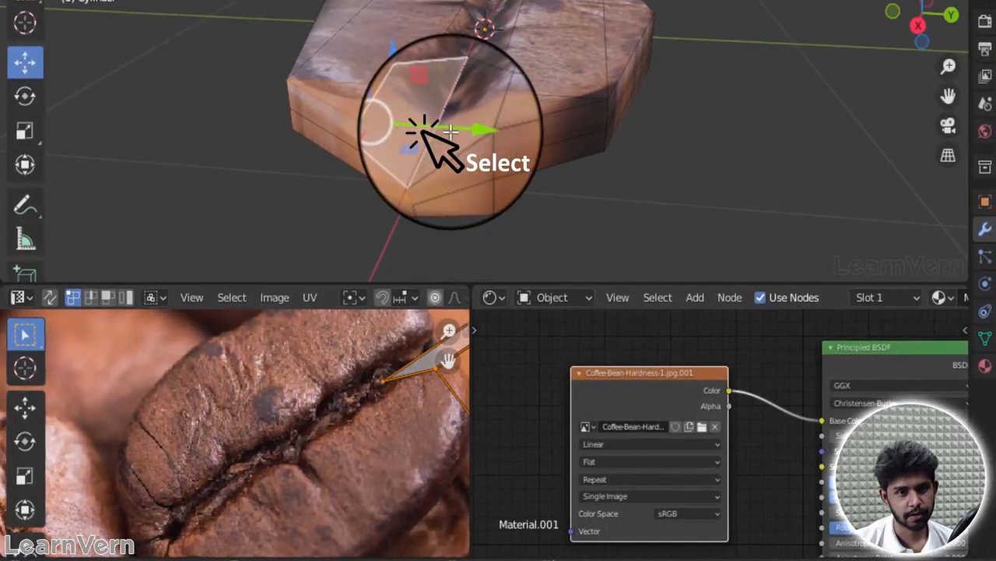
pyautogui.keyDown('shift'); pyautogui.click(456, 127); pyautogui.keyUp('shift')
pyautogui.keyDown('shift'); pyautogui.click(514, 109); pyautogui.keyUp('shift')
pyautogui.moveTo(538, 164)
pyautogui.mouseDown()
pyautogui.moveTo(407, 182)
pyautogui.moveTo(355, 163)
pyautogui.moveTo(347, 122)
pyautogui.mouseUp()
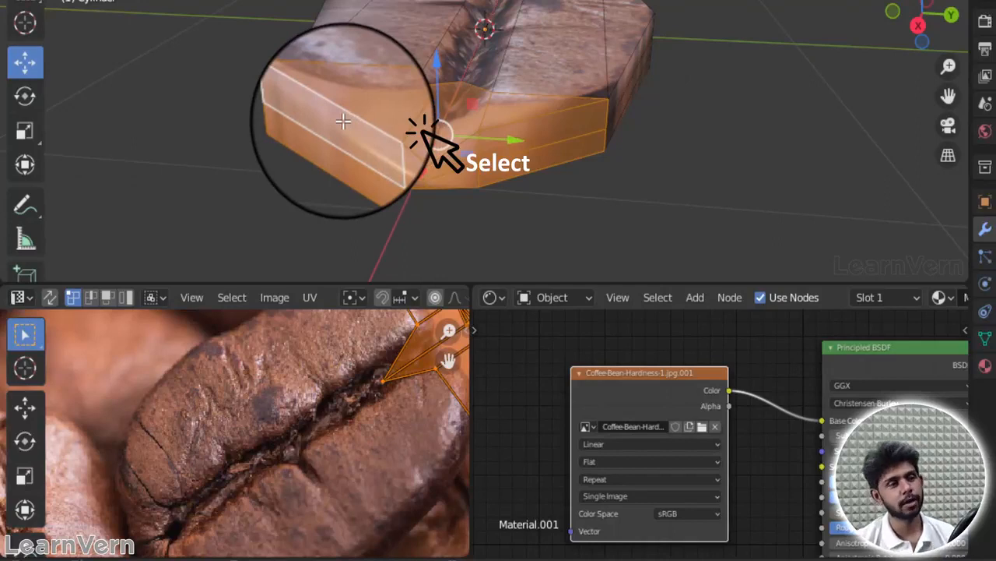
pyautogui.scroll(-1, 350, 414)
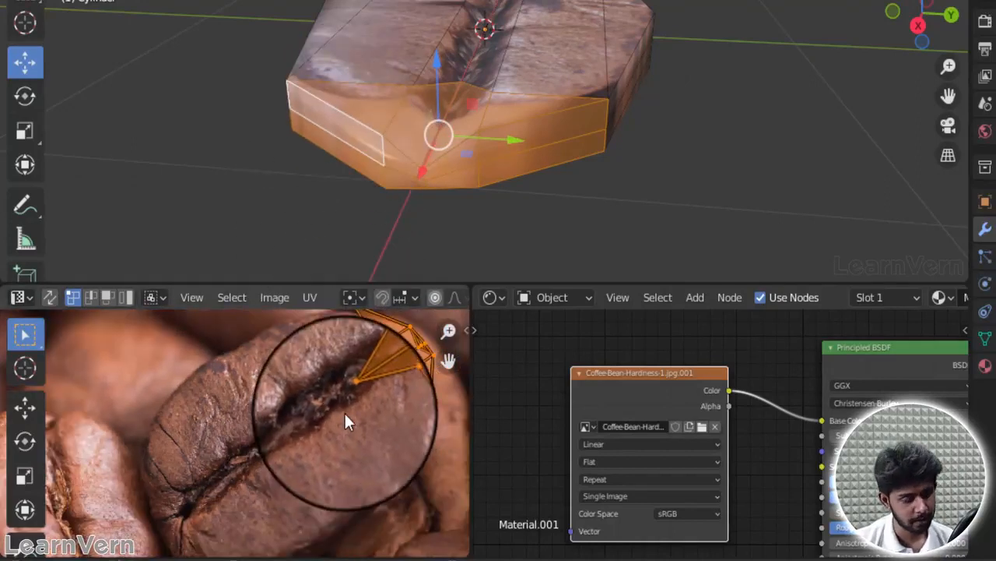
pyautogui.scroll(1, 344, 409)
pyautogui.moveTo(339, 405); pyautogui.dragTo(173, 440, button='middle')
pyautogui.moveTo(196, 490); pyautogui.dragTo(175, 507, button='middle')
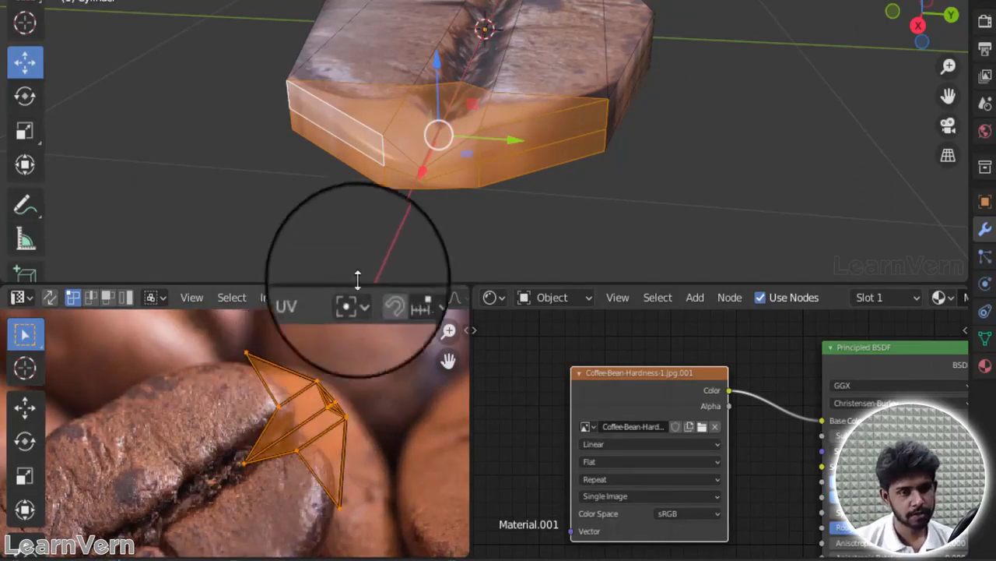
# Step: Select all faces and compare the complete UV layout with the photo's bean up close
pyautogui.press('a')
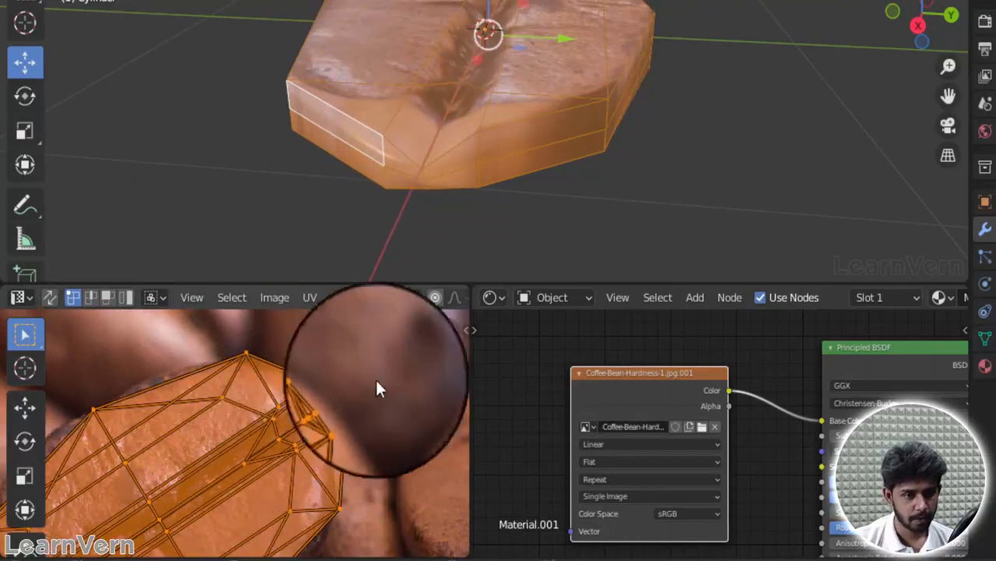
pyautogui.scroll(-2, 238, 432)
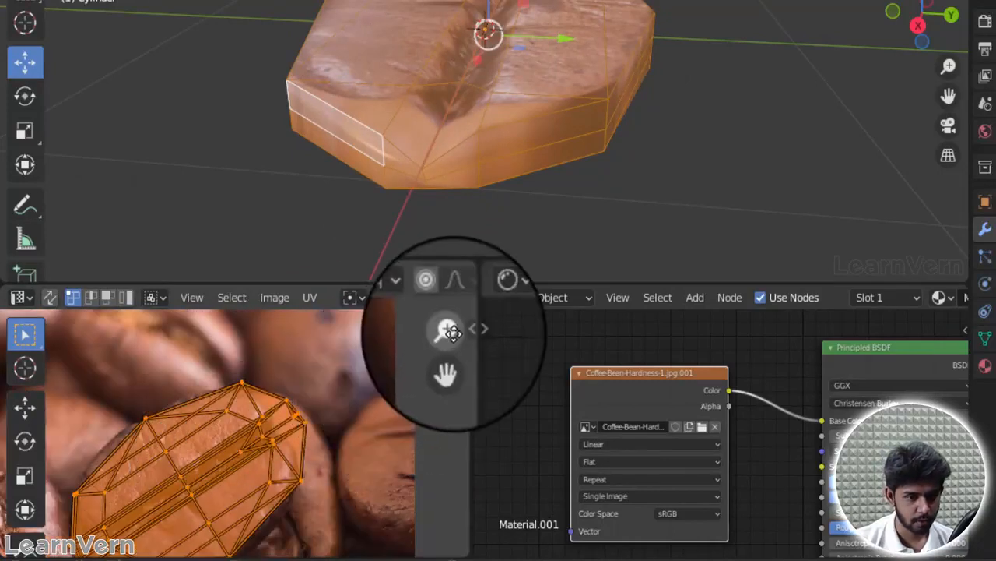
pyautogui.moveTo(449, 361); pyautogui.dragTo(48, 535)
pyautogui.scroll(3, 255, 426)
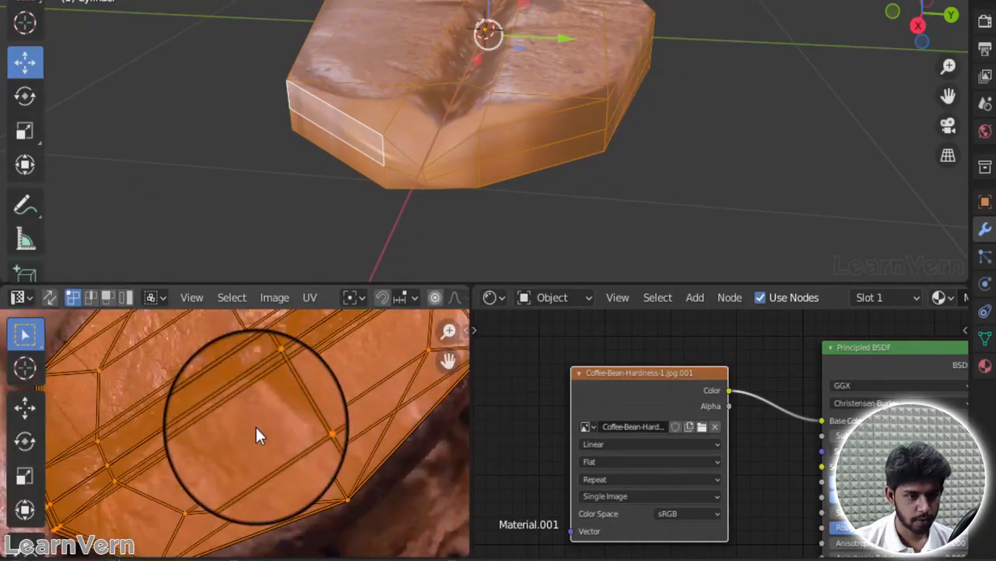
pyautogui.scroll(-2, 255, 425)
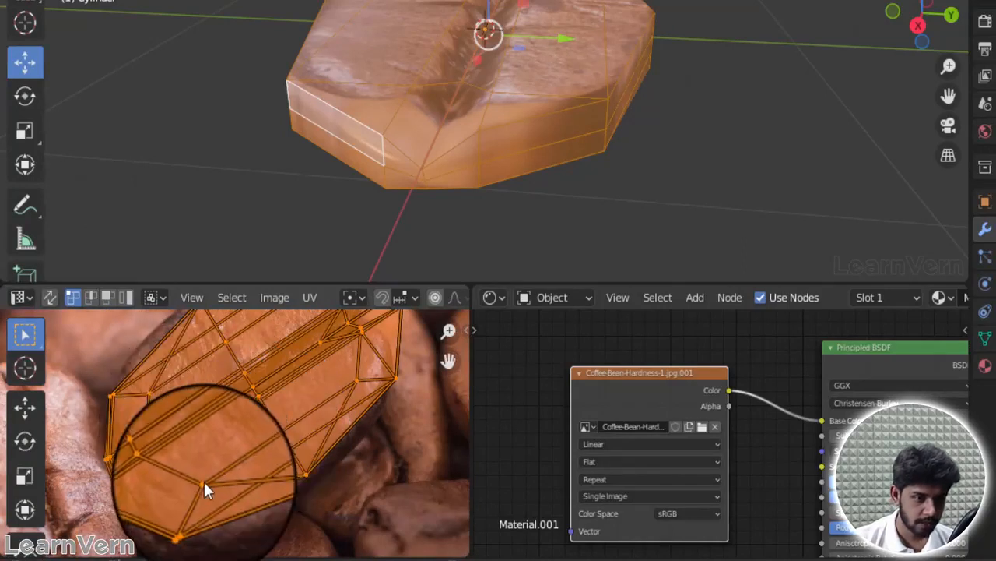
# Step: Select all top and side faces beyond the new edge at the bean's +X end
pyautogui.click(360, 100)
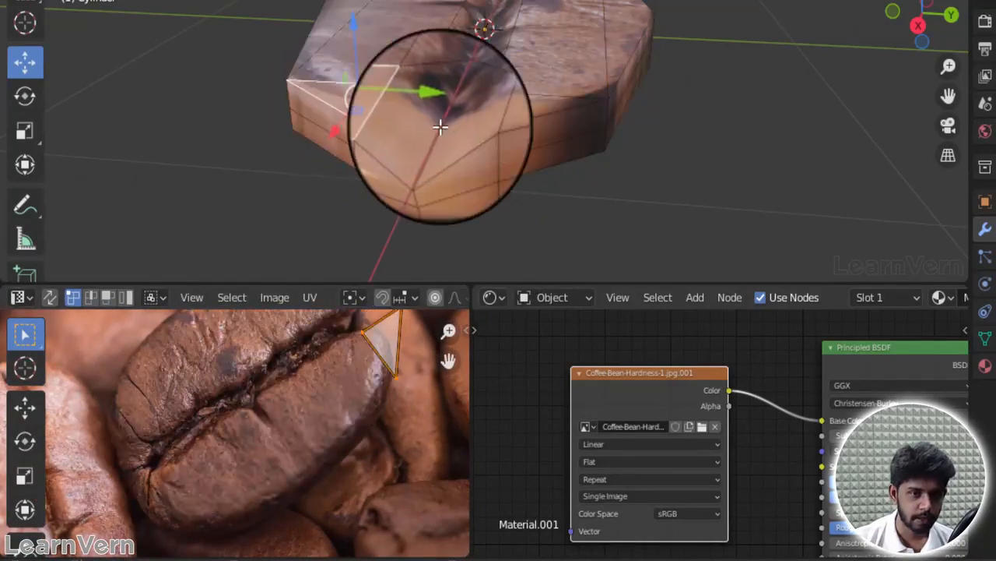
pyautogui.keyDown('shift'); pyautogui.click(467, 132); pyautogui.keyUp('shift')
pyautogui.keyDown('shift'); pyautogui.click(511, 117); pyautogui.keyUp('shift')
pyautogui.keyDown('shift'); pyautogui.click(522, 143); pyautogui.keyUp('shift')
pyautogui.keyDown('shift'); pyautogui.click(523, 166); pyautogui.keyUp('shift')
pyautogui.keyDown('shift'); pyautogui.click(463, 183); pyautogui.keyUp('shift')
pyautogui.keyDown('shift'); pyautogui.click(398, 182); pyautogui.keyUp('shift')
pyautogui.keyDown('shift'); pyautogui.click(395, 161); pyautogui.keyUp('shift')
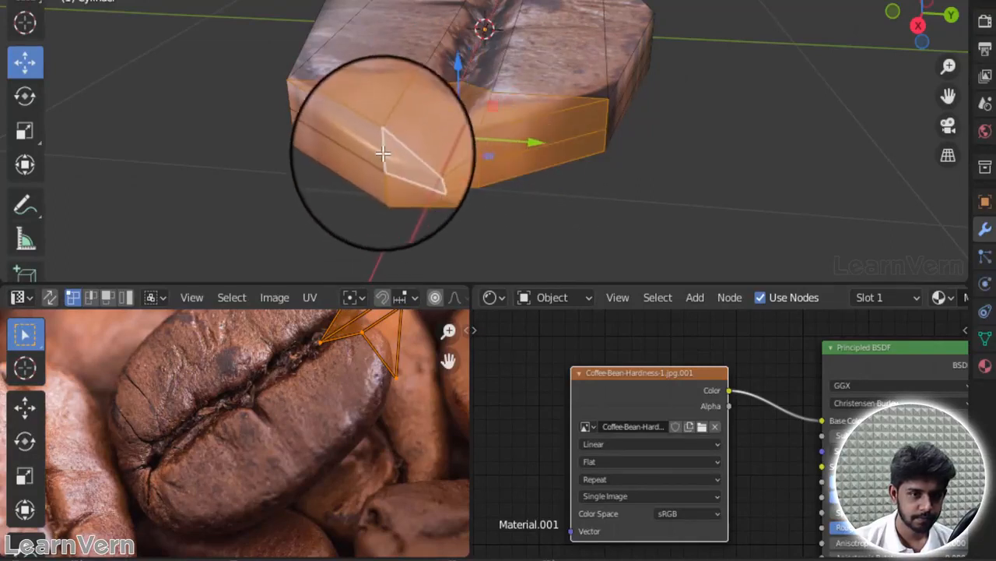
pyautogui.keyDown('shift'); pyautogui.click(369, 146); pyautogui.keyUp('shift')
pyautogui.keyDown('shift'); pyautogui.click(367, 161); pyautogui.keyUp('shift')
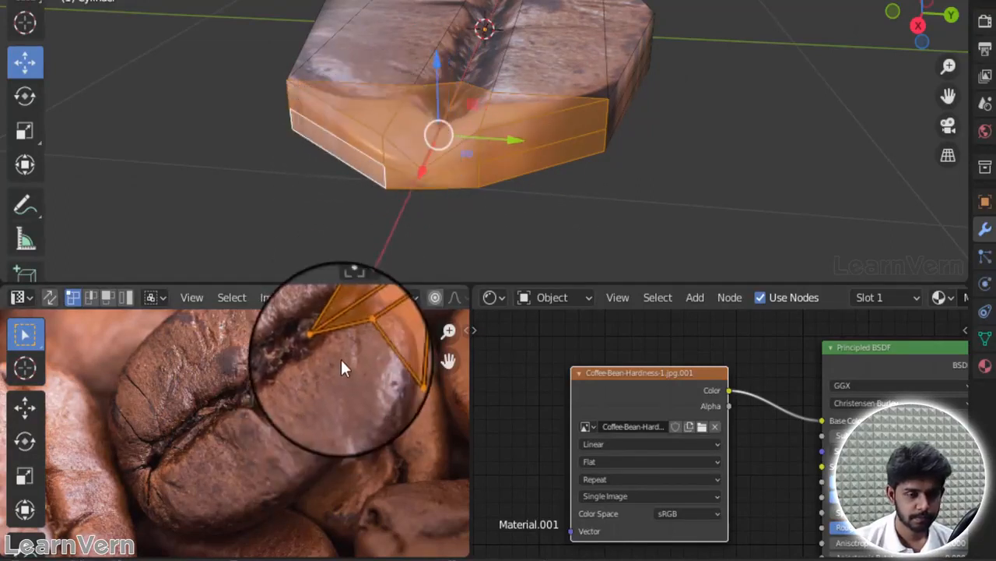
# Step: Move the selected end faces' UVs onto the photo bean's tip, about -0.033 in X and -0.031 in Y, and deselect them
pyautogui.moveTo(445, 348); pyautogui.dragTo(417, 430, button='middle')
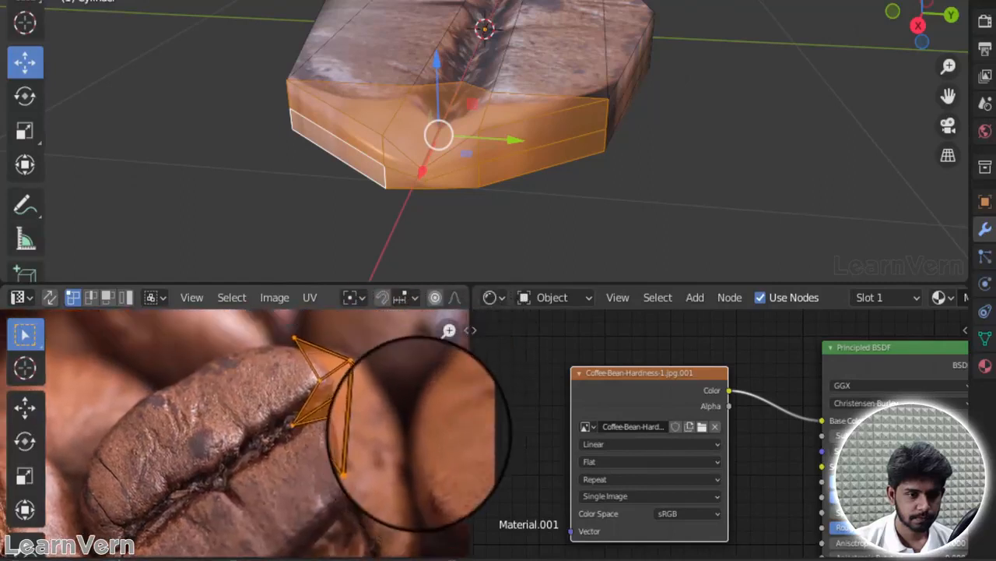
pyautogui.press('g')
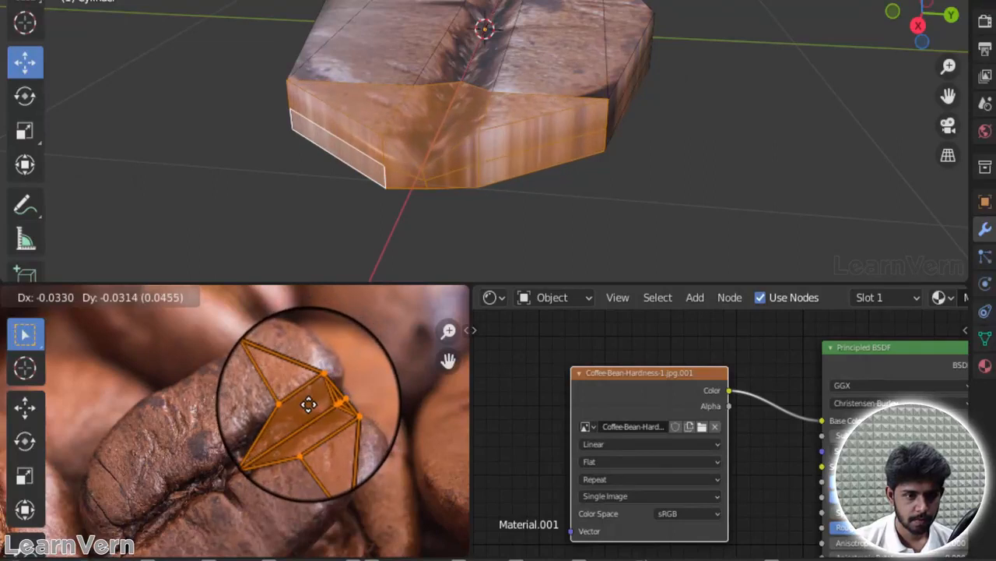
pyautogui.click(309, 404)
pyautogui.click(703, 151)
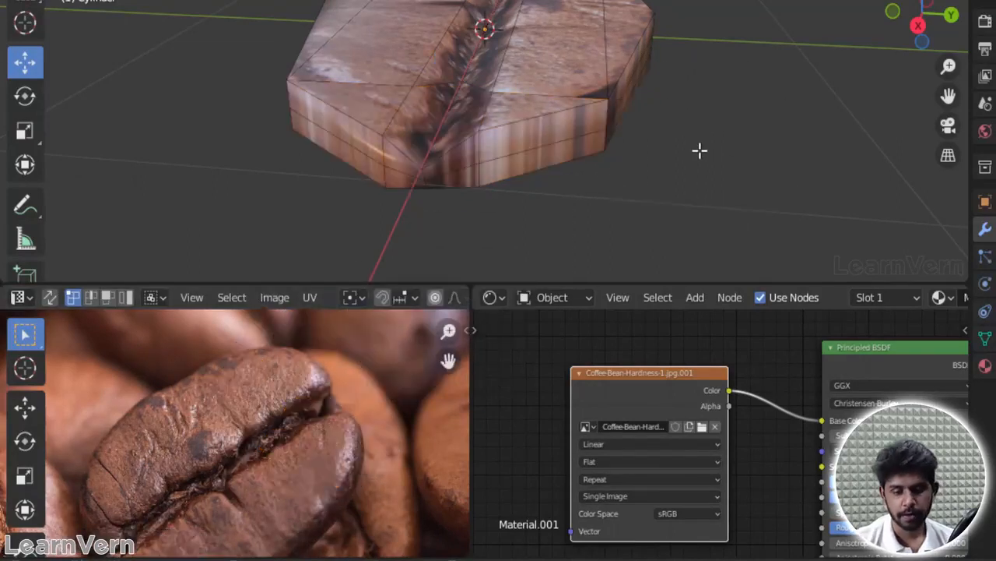
# Step: View the bean from the top in Object Mode and turn the Subdivision modifier's viewport display back on
pyautogui.press('KP_1')
pyautogui.press('KP_1')
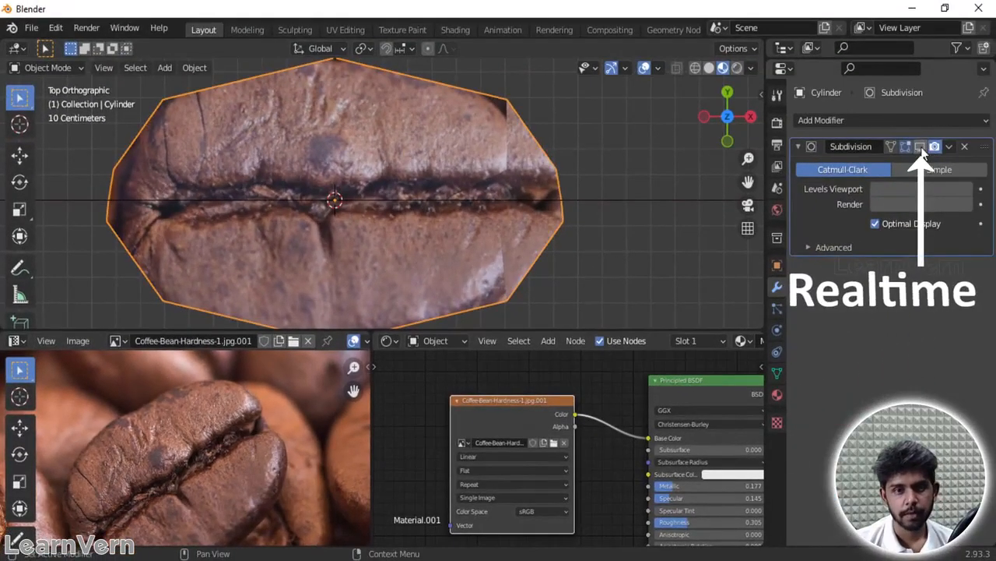
pyautogui.click(921, 147)
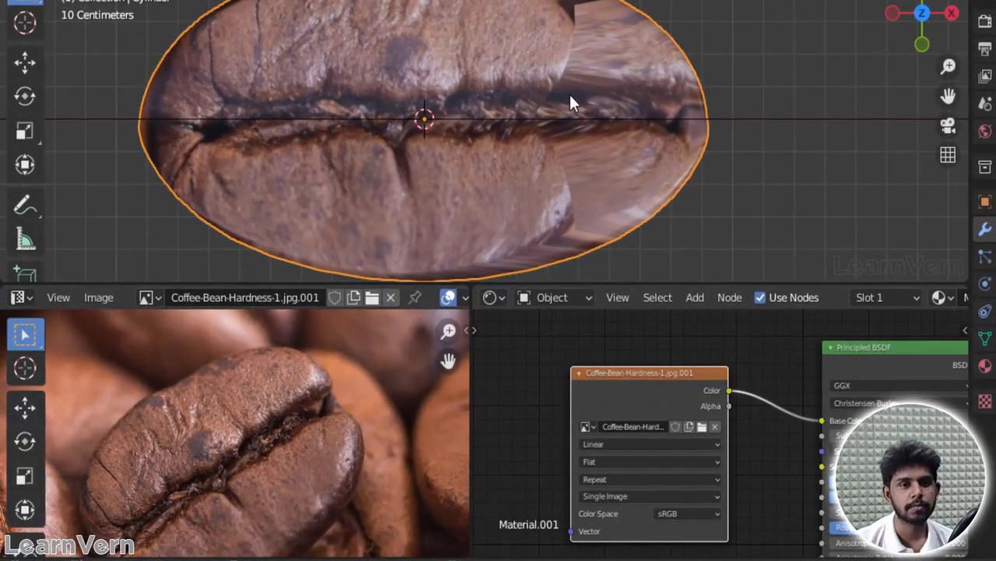
# Step: Select the entire bean mesh in Edit Mode and unwrap it with Project from View from the top
pyautogui.press('Tab')
pyautogui.press('a')
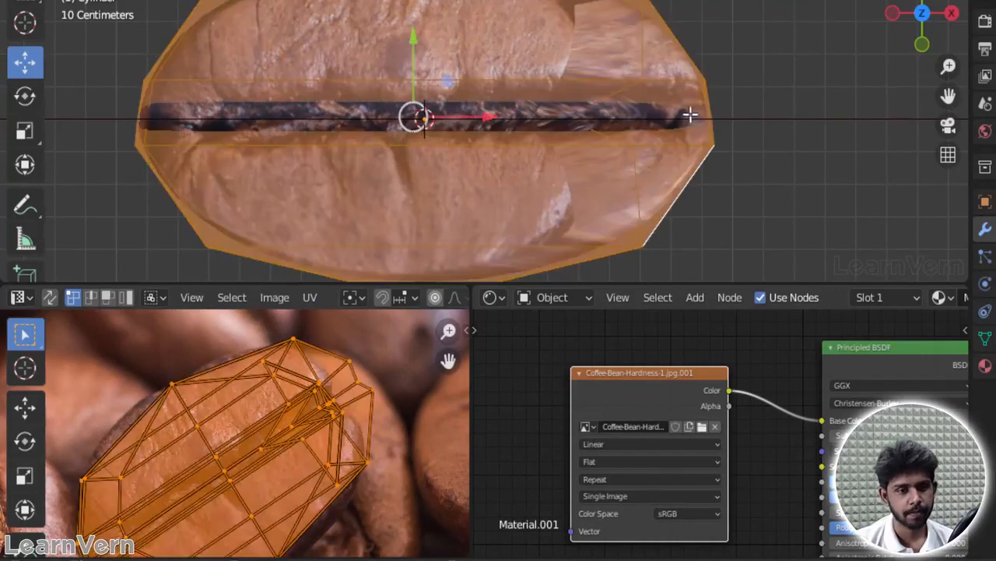
pyautogui.press('u')
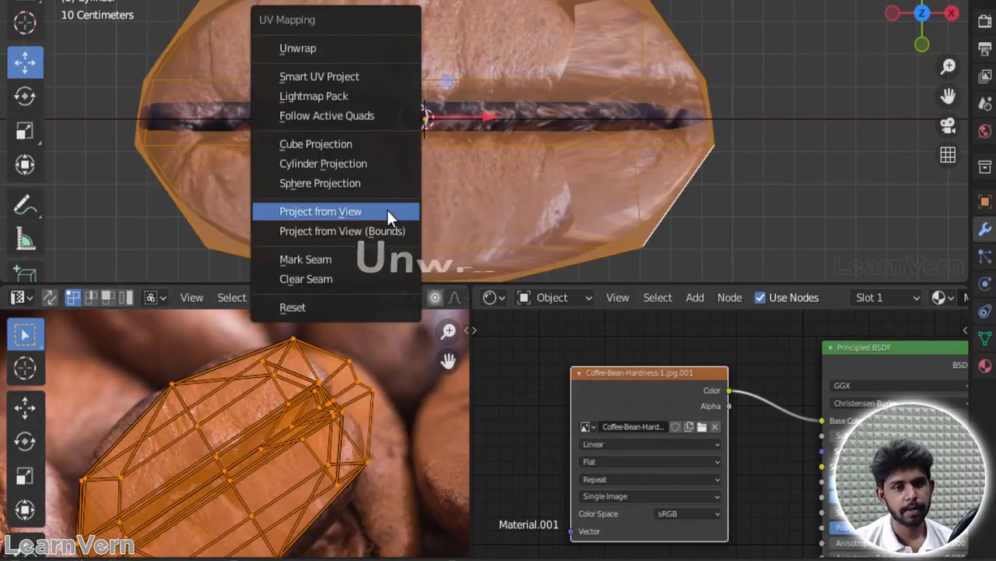
pyautogui.click(364, 212)
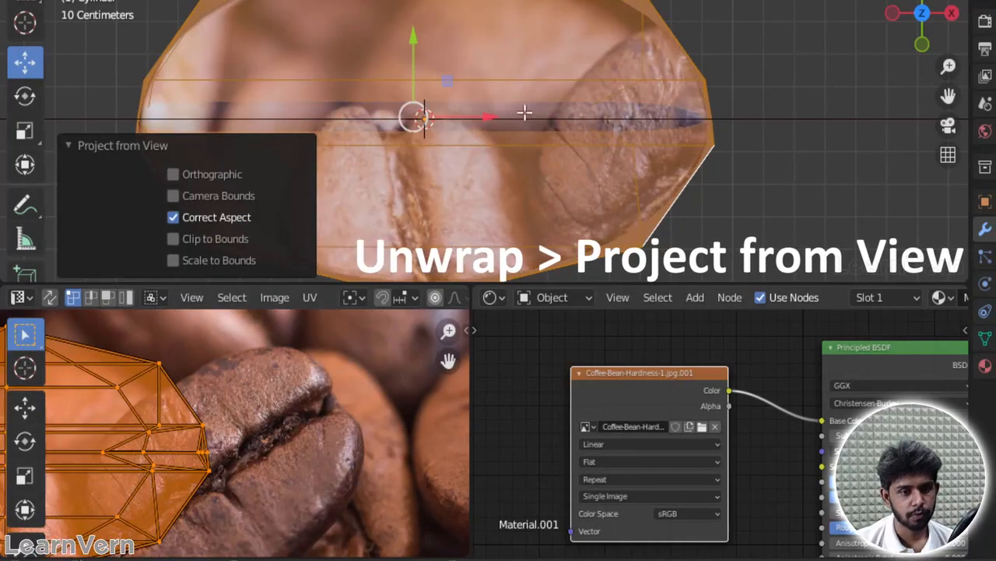
pyautogui.scroll(-2, 257, 415)
pyautogui.moveTo(342, 372); pyautogui.dragTo(352, 341, button='middle')
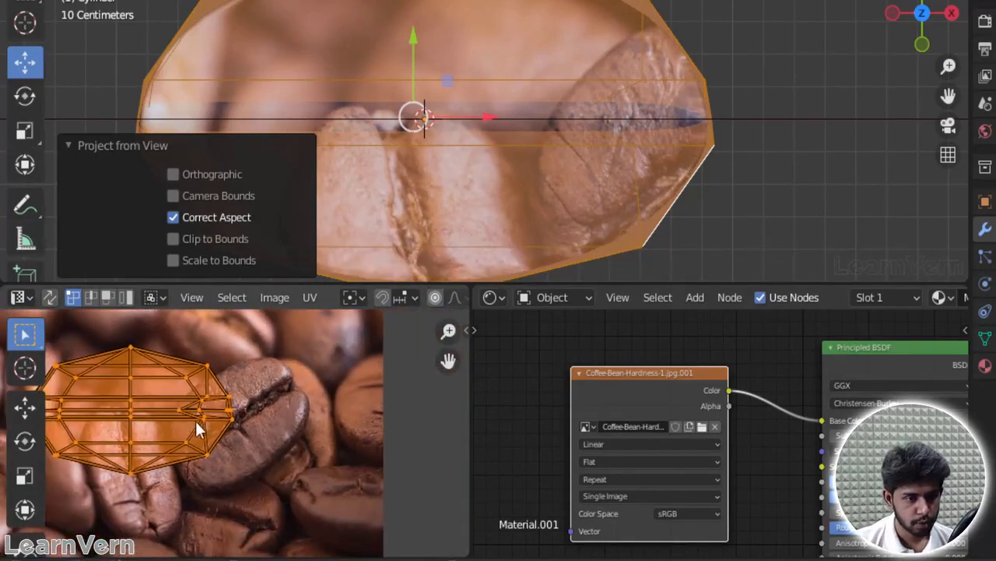
pyautogui.moveTo(292, 368); pyautogui.dragTo(276, 320, button='middle')
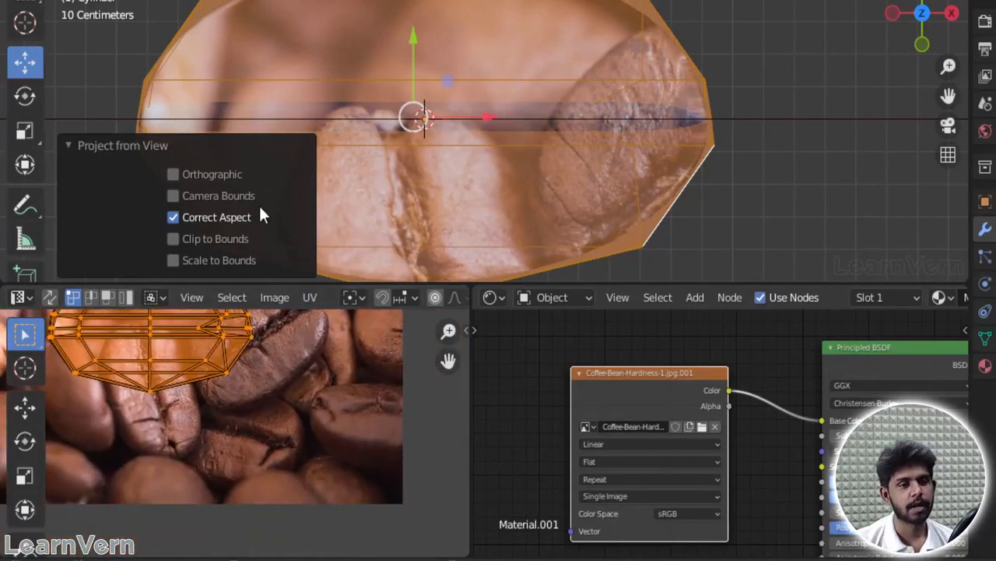
pyautogui.click(454, 174)
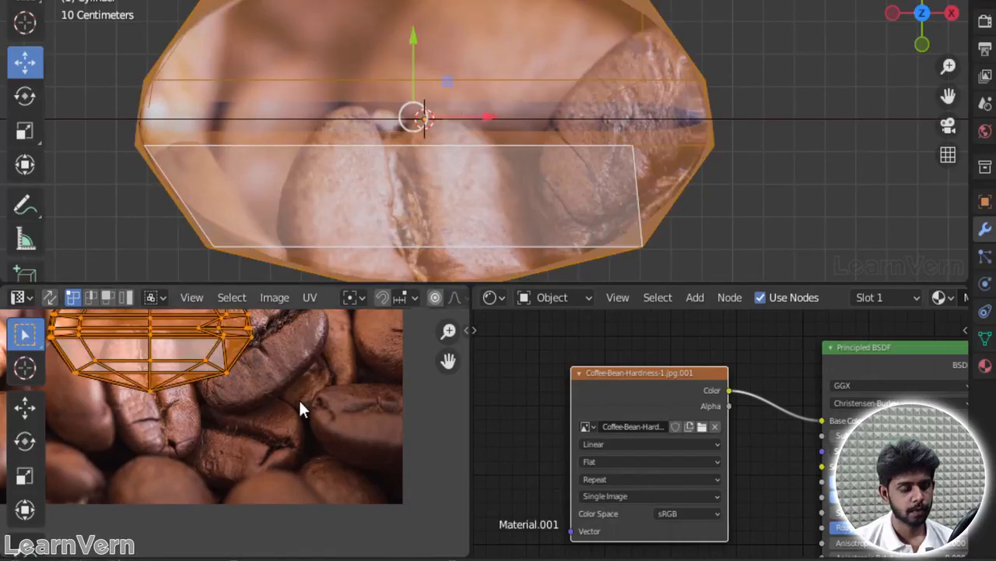
# Step: Rotate the bean's UV layout about 75 degrees and scale it down to roughly the size of a single photo bean
pyautogui.scroll(-3, 296, 397)
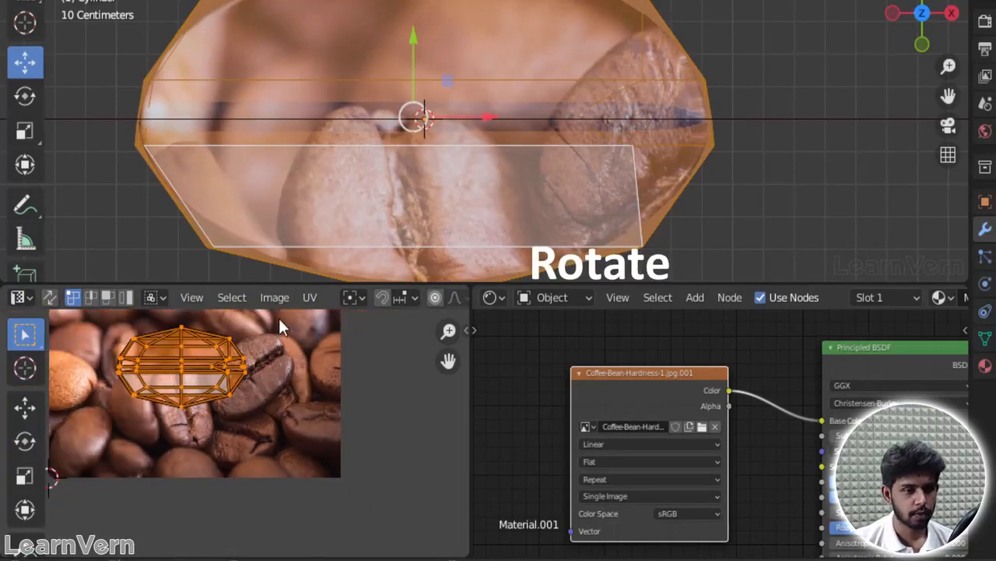
pyautogui.press('r')
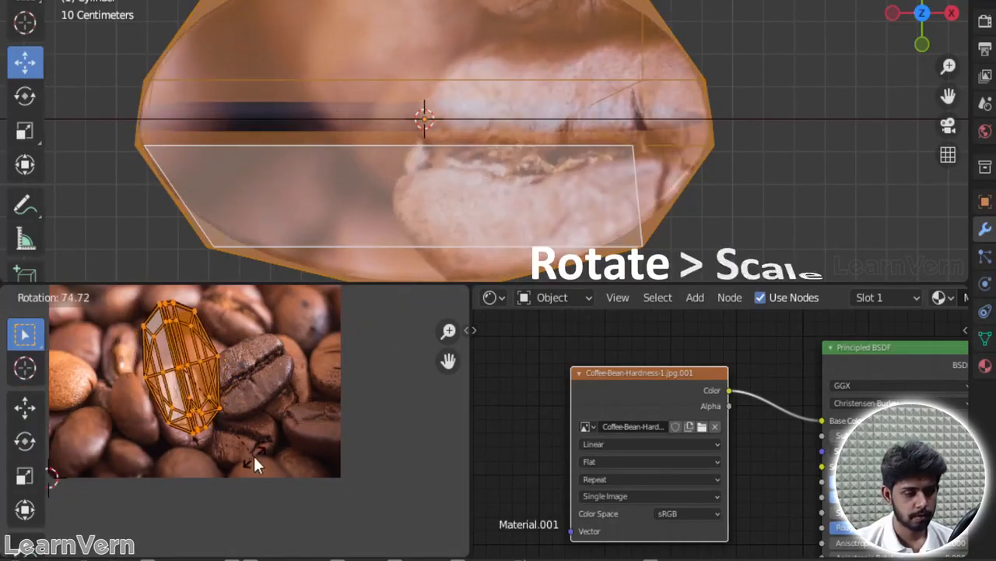
pyautogui.click(253, 453)
pyautogui.press('s')
pyautogui.click(238, 384)
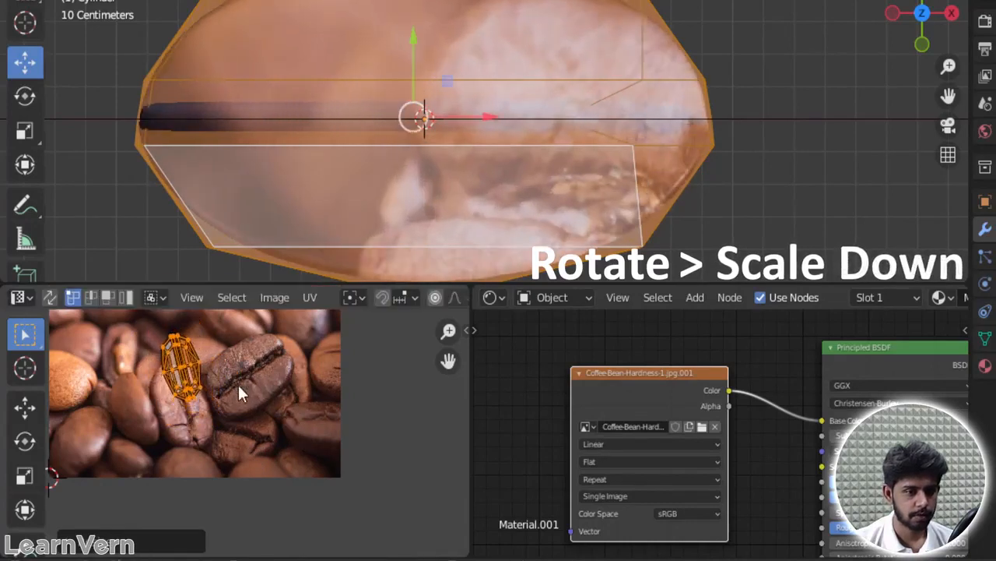
# Step: Move the UV layout onto the upright creased bean in the photo and adjust its rotation to the bean's tilt
pyautogui.scroll(1, 238, 384)
pyautogui.press('g')
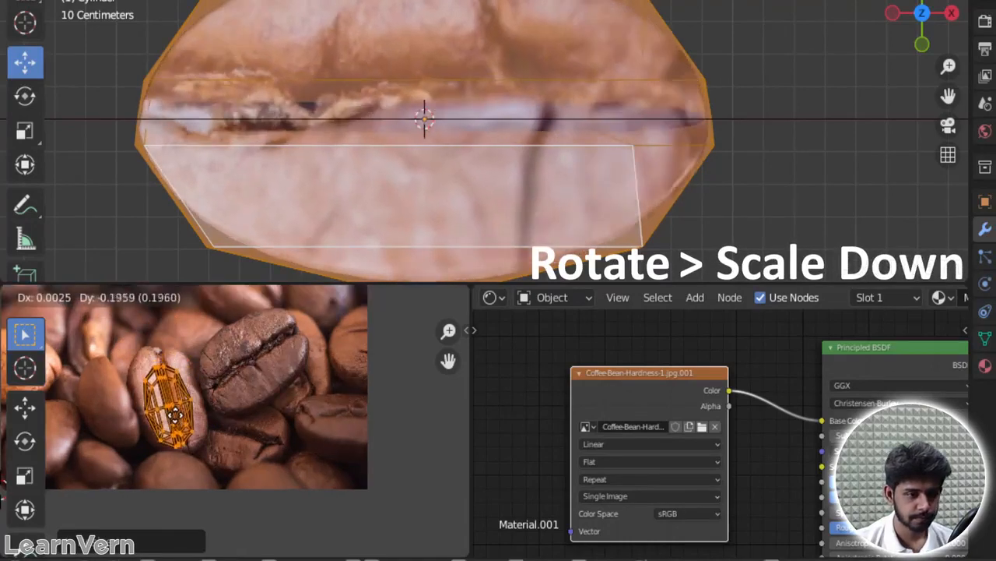
pyautogui.click(178, 402)
pyautogui.press('r')
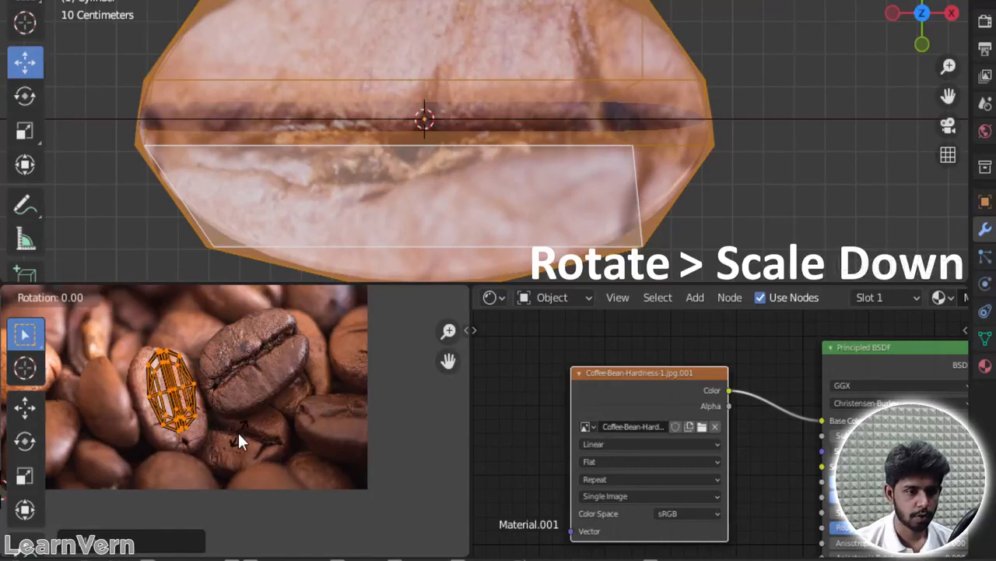
pyautogui.click(266, 397)
# Step: Enlarge the UV layout and nudge it to fill the upright photo bean, finishing with a uniform scale of about 1.10
pyautogui.press('s')
pyautogui.click(278, 403)
pyautogui.press('g')
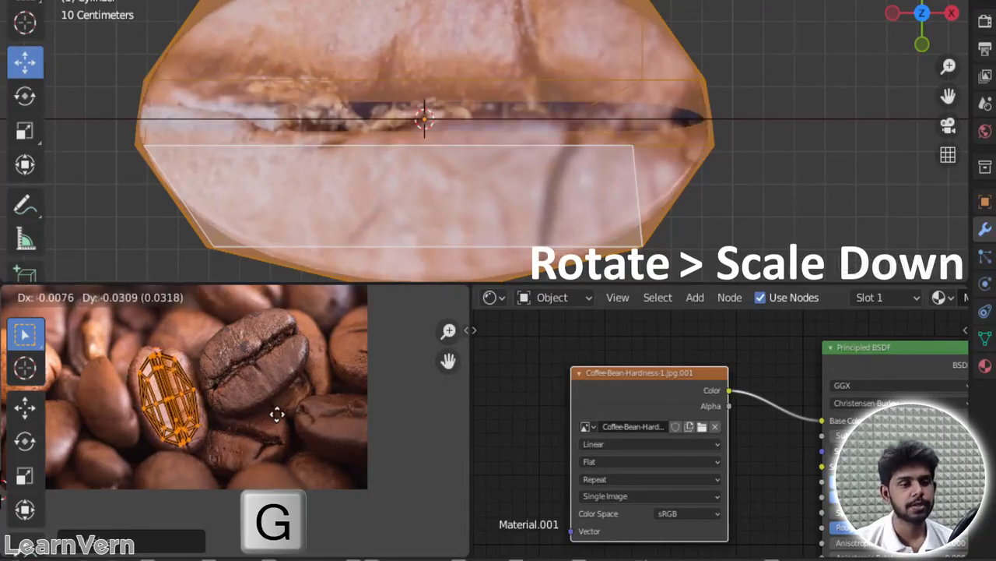
pyautogui.click(277, 414)
pyautogui.press('s')
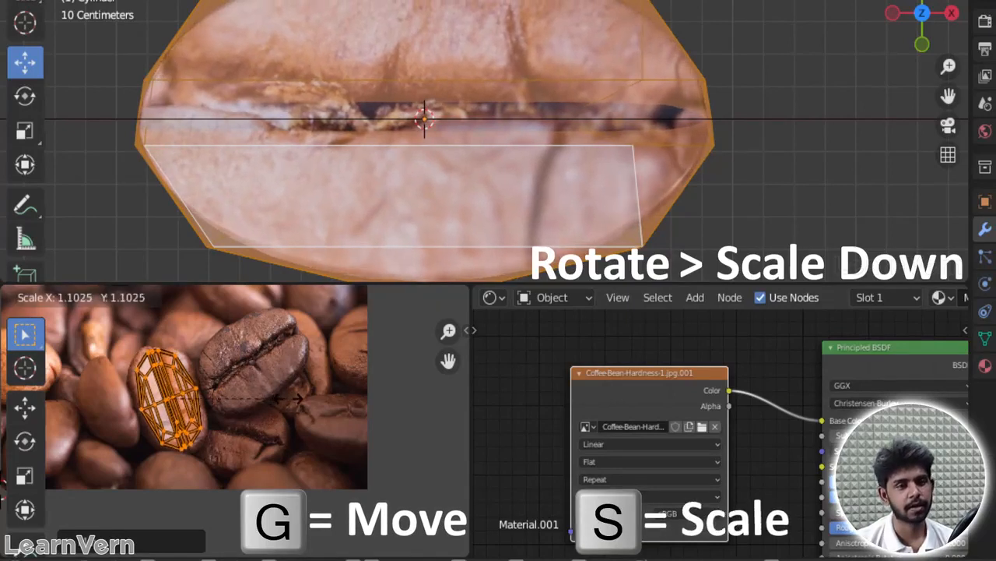
pyautogui.click(285, 398)
# Step: Check the texture in Object Mode, then enlarge the UVs slightly overall and along X to reach the upright photo bean's outline
pyautogui.press('Tab')
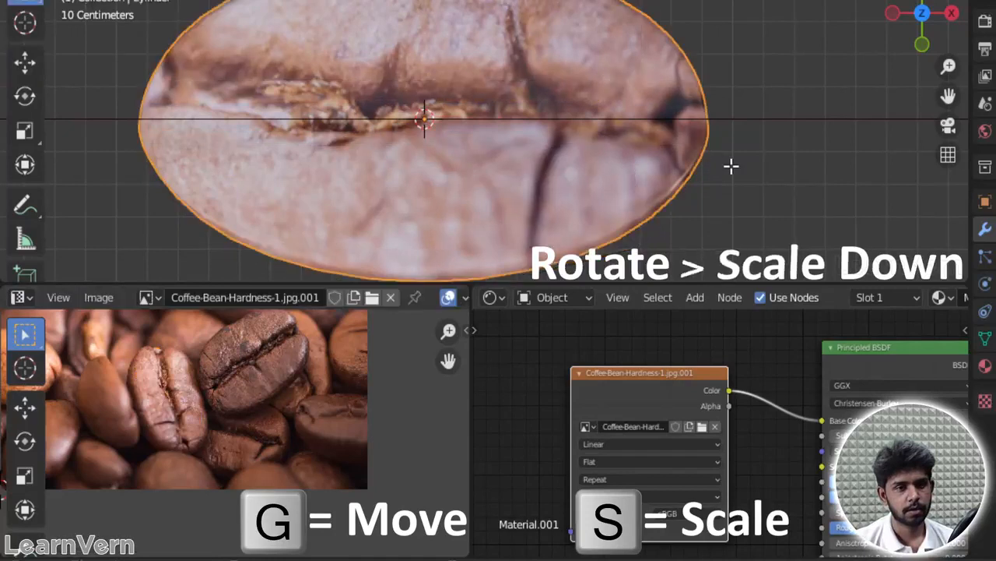
pyautogui.scroll(5, 180, 416)
pyautogui.moveTo(178, 418); pyautogui.dragTo(252, 396, button='middle')
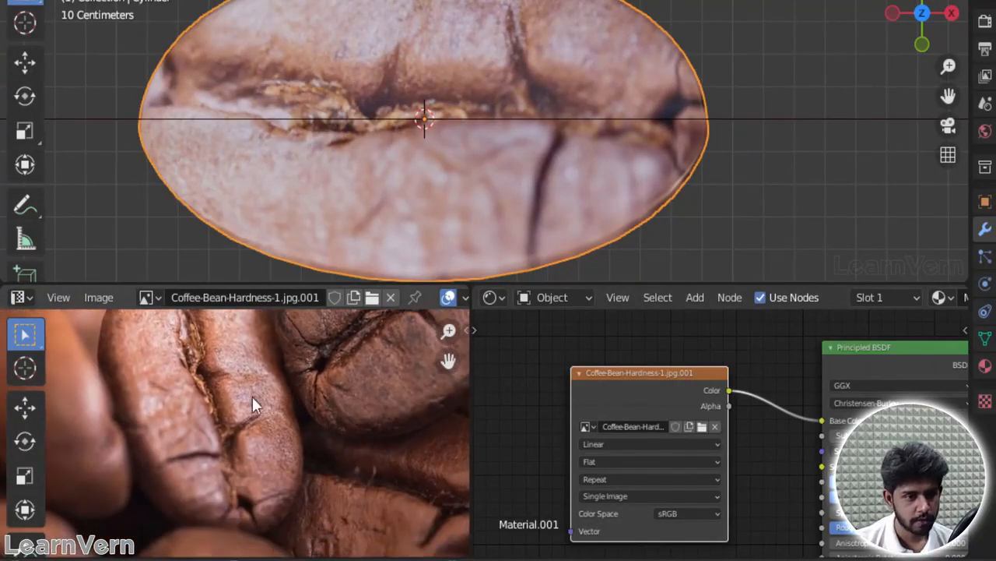
pyautogui.press('Tab')
pyautogui.press('s')
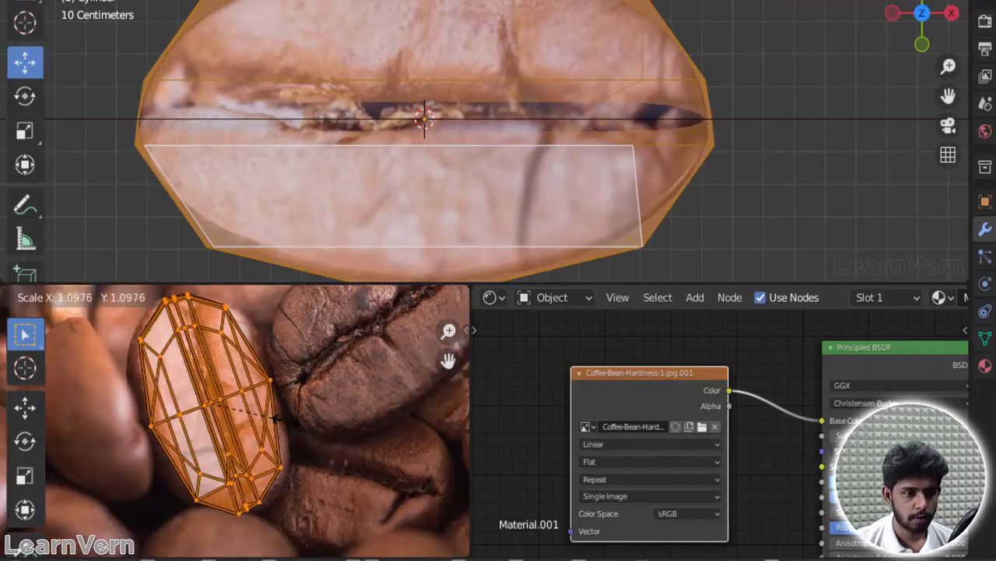
pyautogui.click(281, 415)
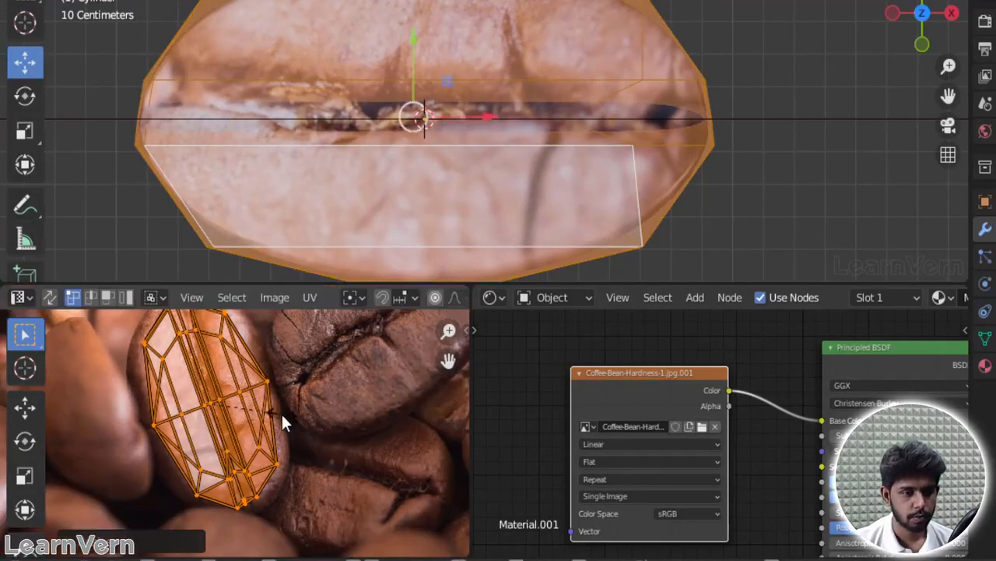
pyautogui.press('s')
pyautogui.press('x')
pyautogui.click(292, 414)
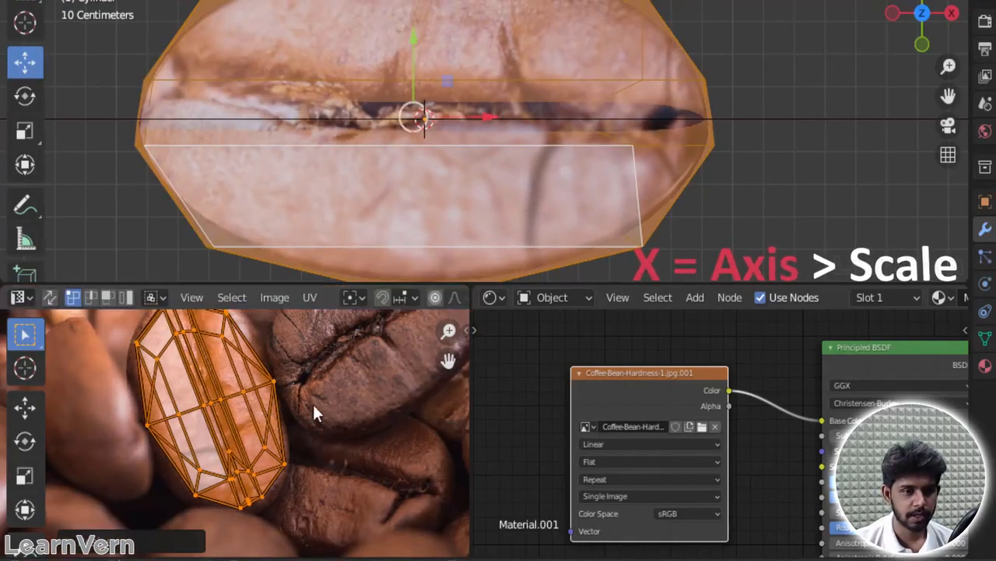
# Step: Move the UV layout onto the neighbouring darker bean, rotate it about 76 degrees to follow the crease, and return to Object Mode
pyautogui.scroll(-2, 364, 392)
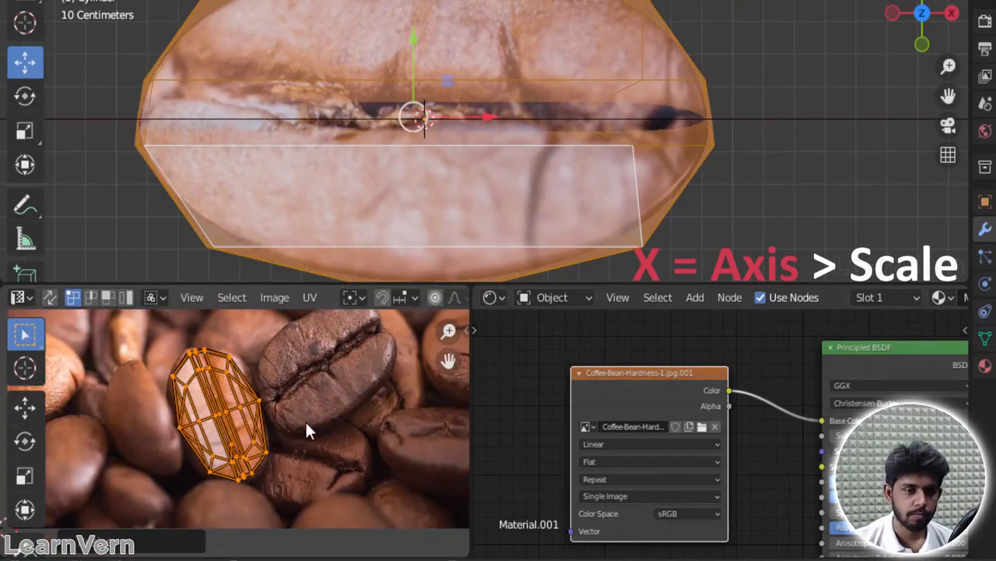
pyautogui.scroll(-3, 347, 378)
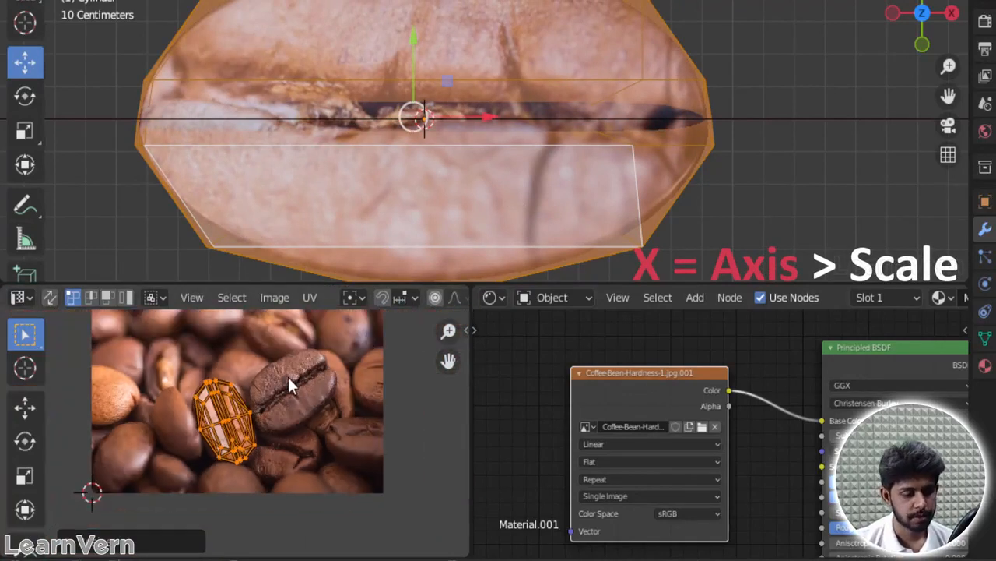
pyautogui.press('g')
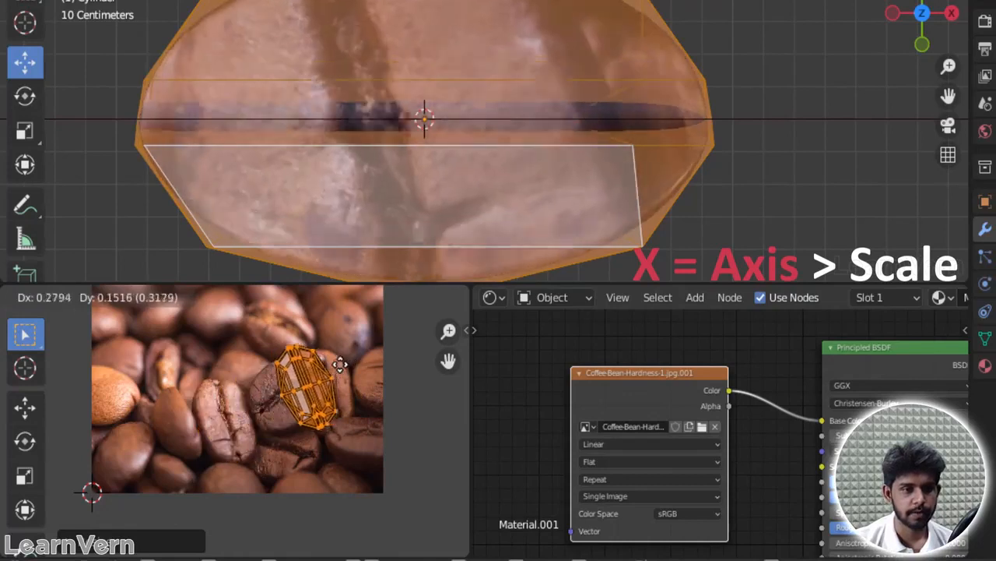
pyautogui.click(336, 359)
pyautogui.press('r')
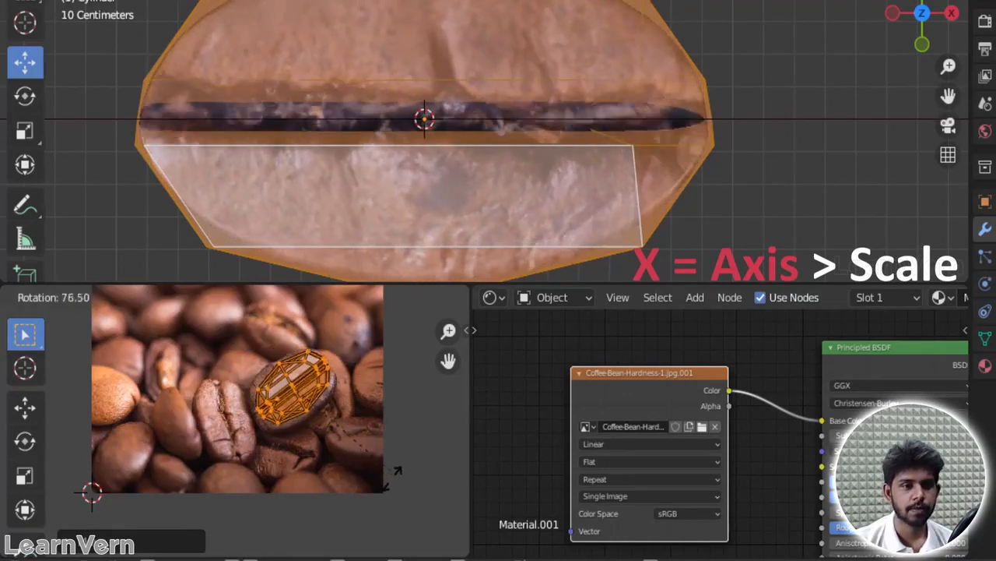
pyautogui.click(392, 488)
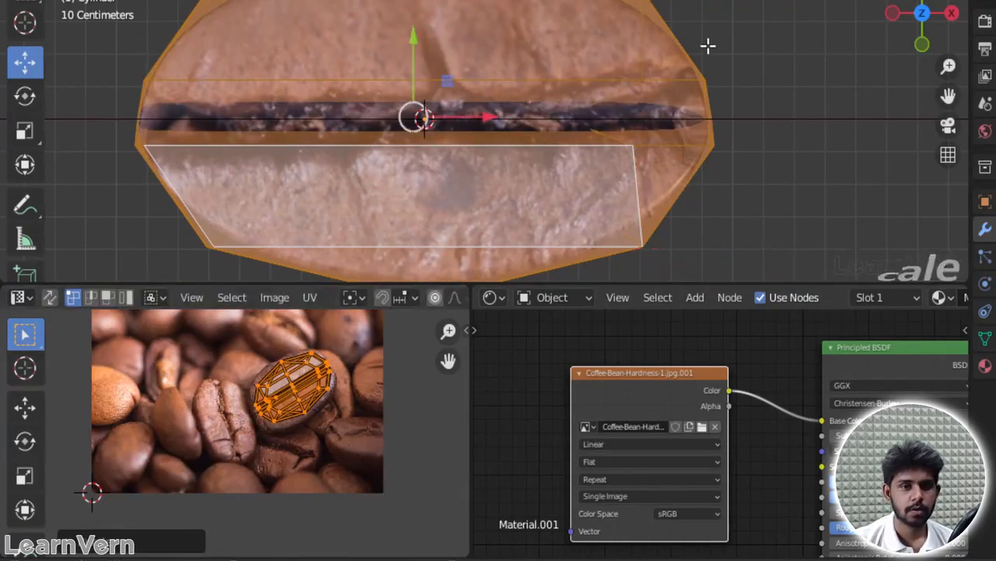
pyautogui.click(775, 27)
pyautogui.press('Tab')
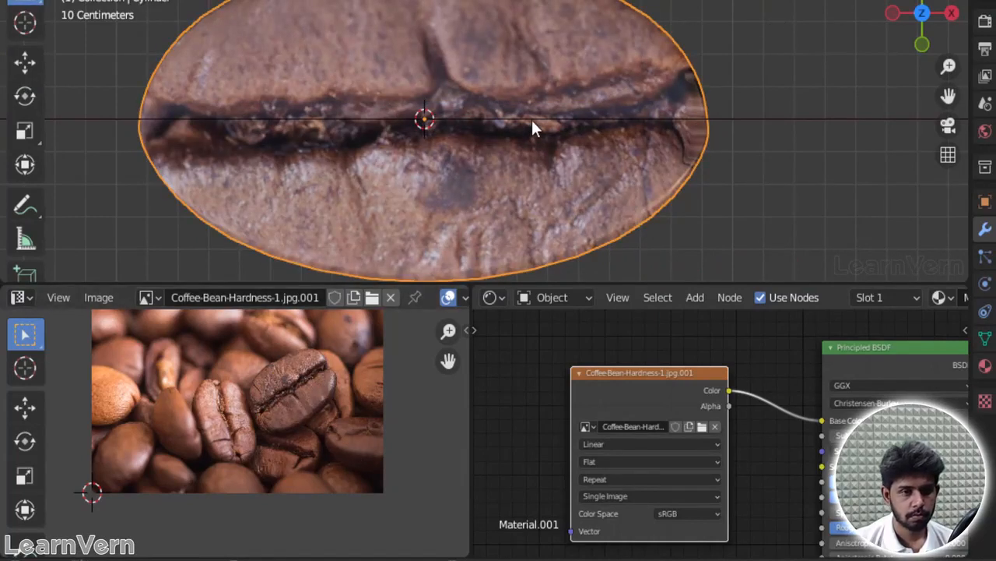
# Step: Select the whole mesh in Edit Mode and scale its UVs about 1.10 along X and about 1.04 along Y
pyautogui.press('Tab')
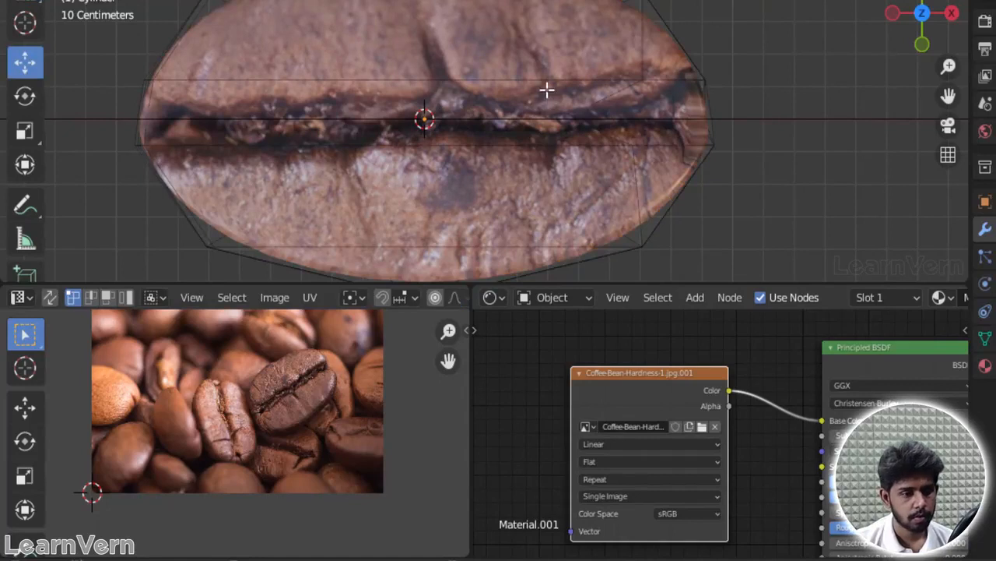
pyautogui.press('a')
pyautogui.scroll(6, 331, 390)
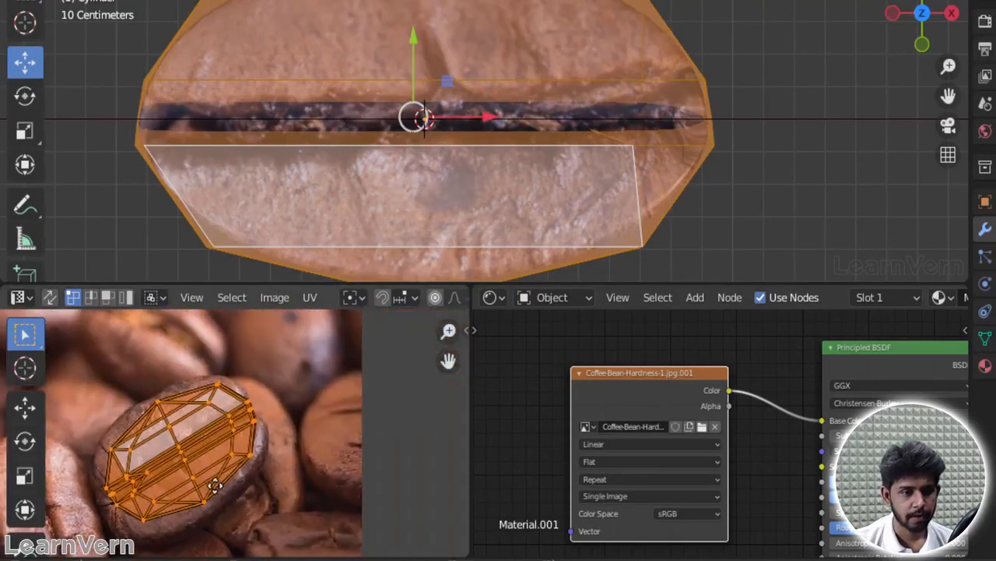
pyautogui.press('s')
pyautogui.press('x')
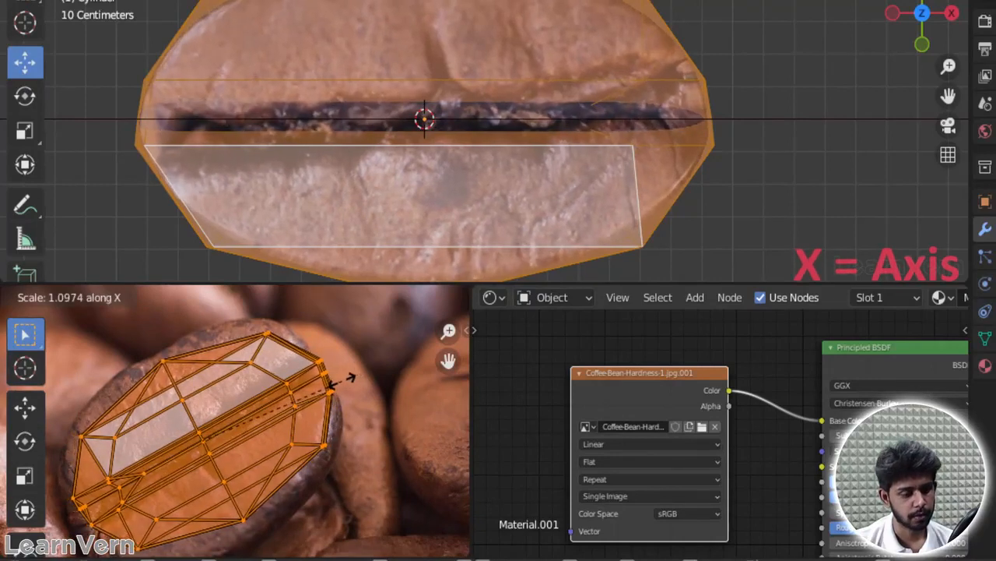
pyautogui.click(342, 380)
pyautogui.press('s')
pyautogui.press('y')
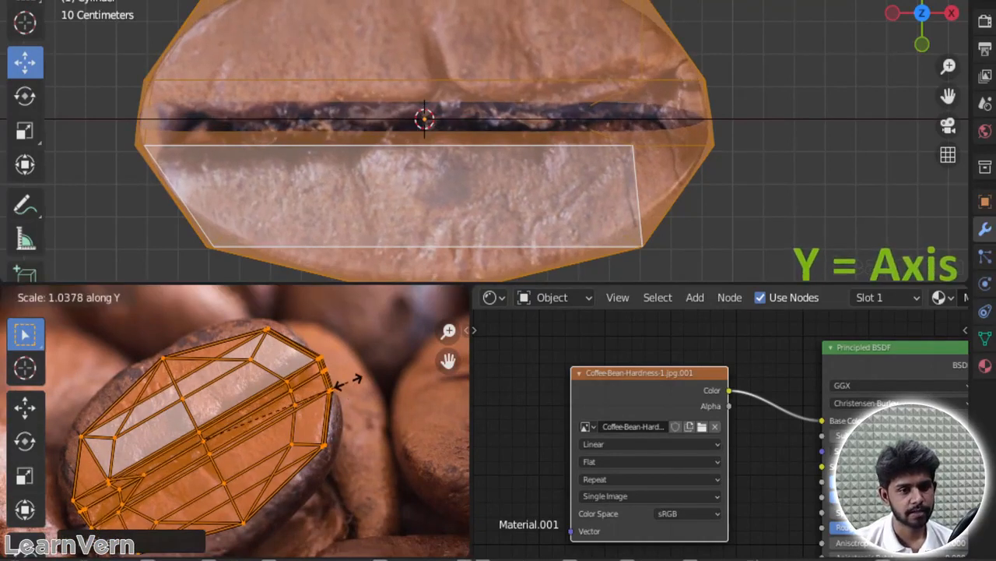
pyautogui.click(341, 381)
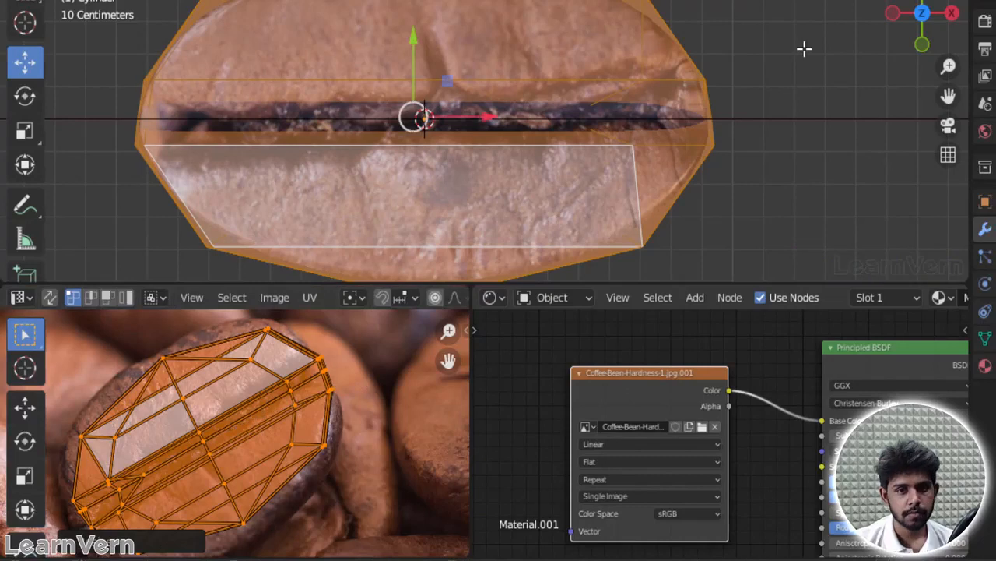
# Step: Inspect the bean's sides in Object Mode, then select all the faces facing the Front view in Edit Mode
pyautogui.press('Tab')
pyautogui.scroll(-3, 688, 110)
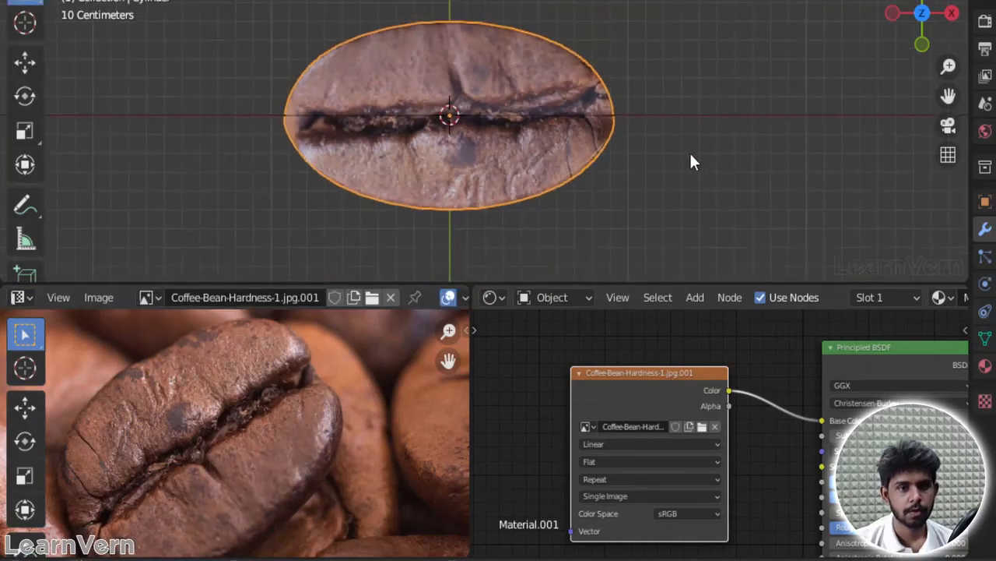
pyautogui.moveTo(631, 122); pyautogui.dragTo(583, 94, button='middle')
pyautogui.press('`')
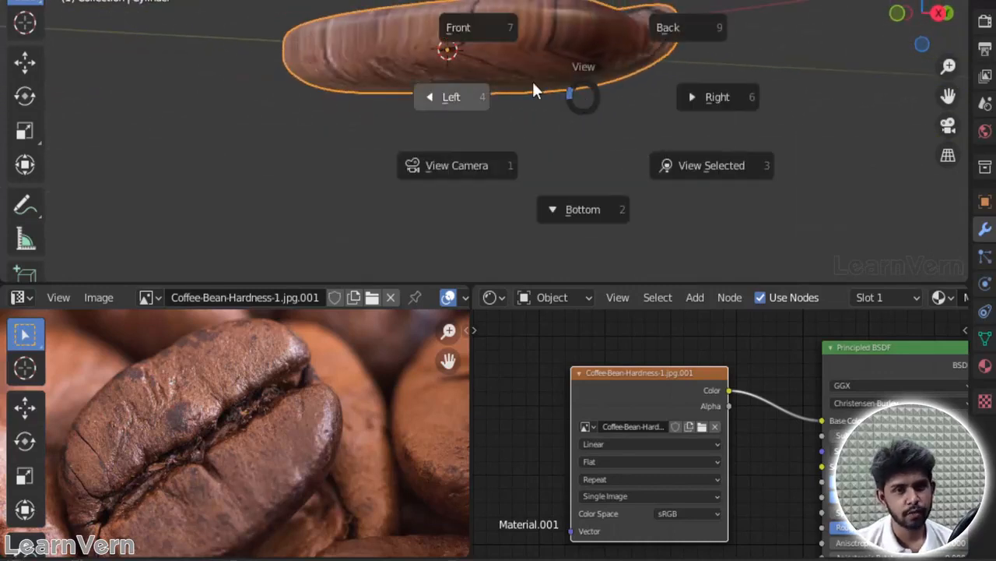
pyautogui.click(482, 43)
pyautogui.press('Tab')
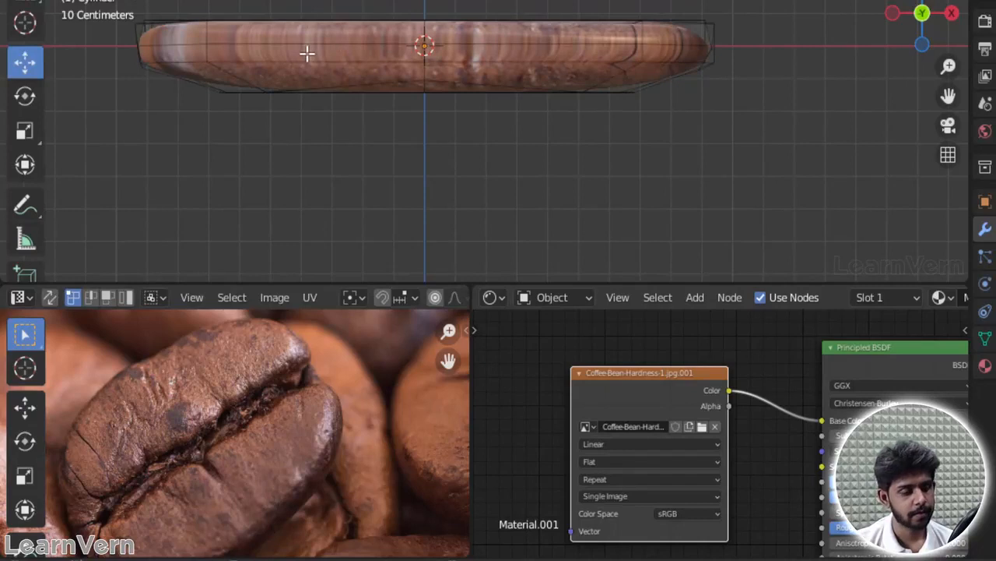
pyautogui.scroll(-1, 244, 32)
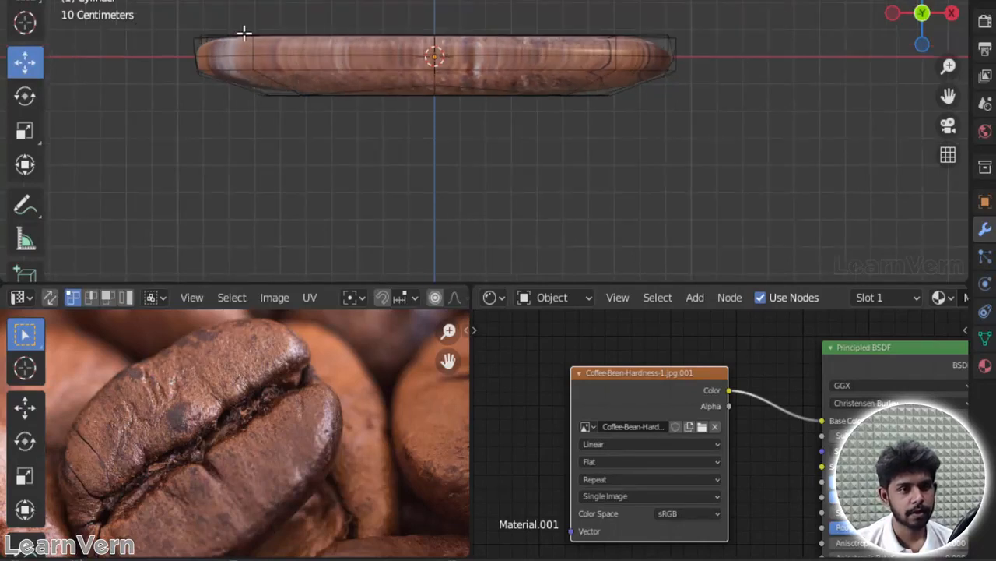
pyautogui.moveTo(187, 16); pyautogui.dragTo(723, 198)
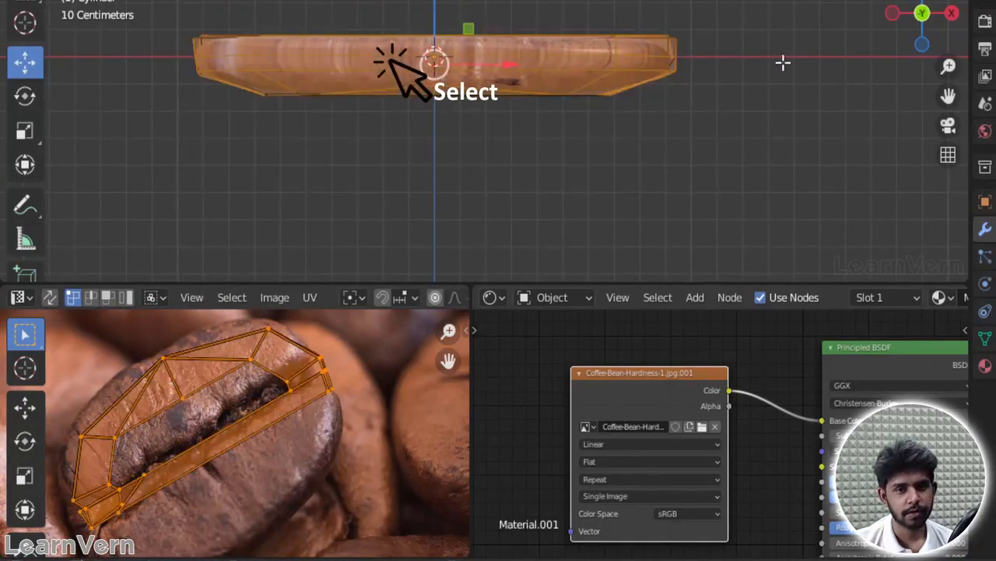
# Step: Check the selected side faces from around the bean and turn off the Subdivision modifier's viewport display
pyautogui.moveTo(681, 68)
pyautogui.mouseDown(button='middle')
pyautogui.moveTo(647, 75)
pyautogui.moveTo(660, 20)
pyautogui.moveTo(668, 70)
pyautogui.mouseUp(button='middle')
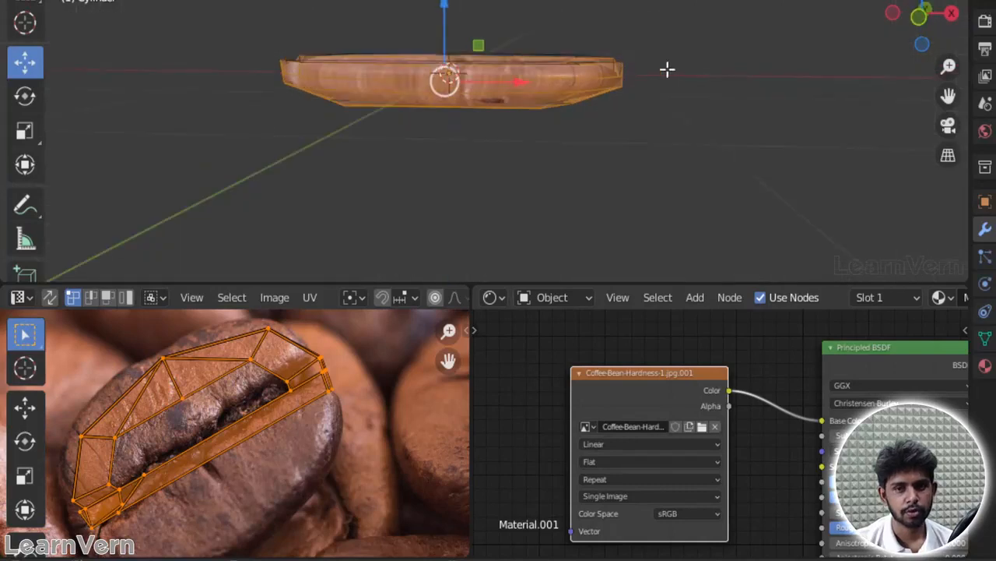
pyautogui.moveTo(482, 77)
pyautogui.mouseDown(button='middle')
pyautogui.moveTo(506, 62)
pyautogui.moveTo(495, 70)
pyautogui.mouseUp(button='middle')
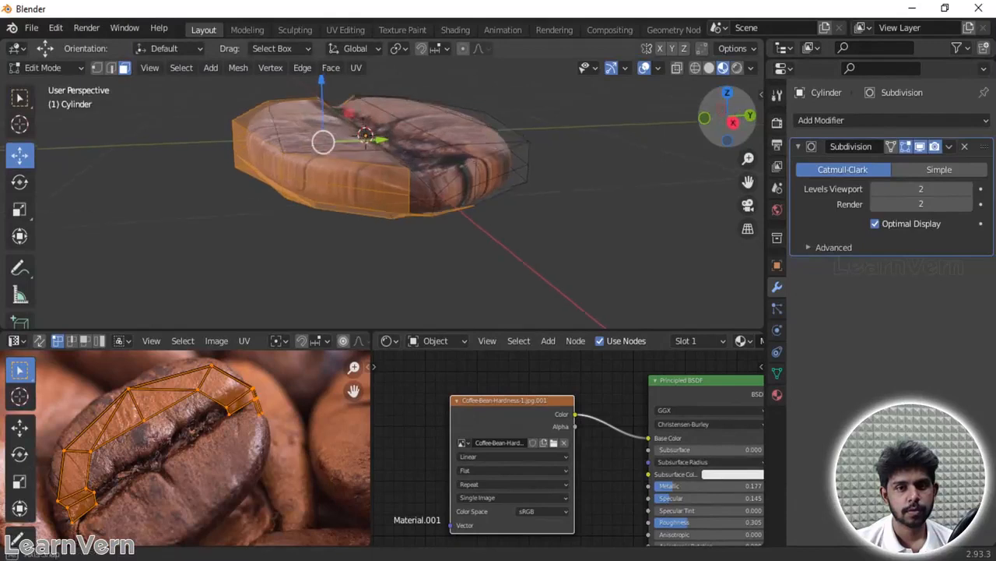
pyautogui.moveTo(366, 140); pyautogui.dragTo(390, 144, button='middle')
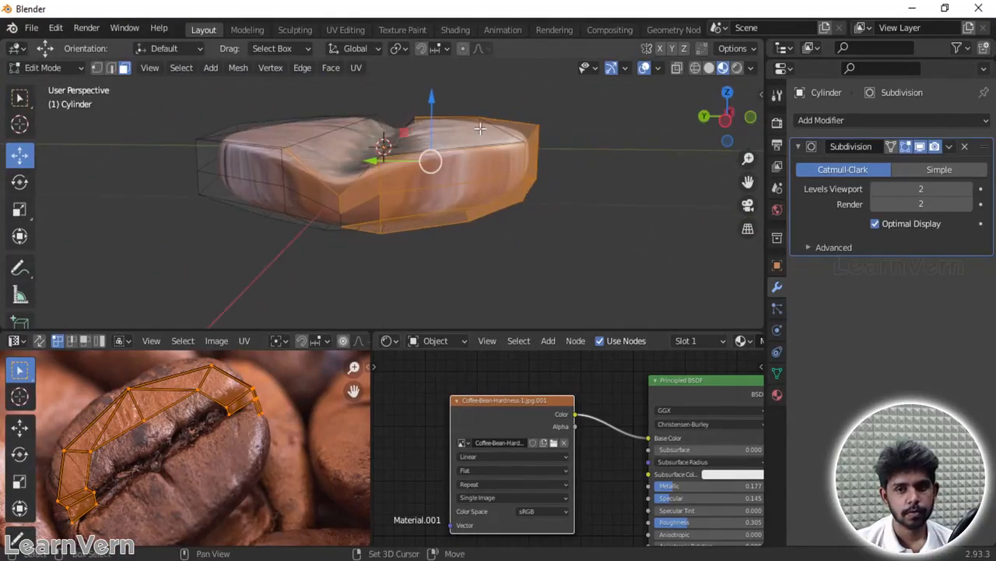
pyautogui.click(914, 171)
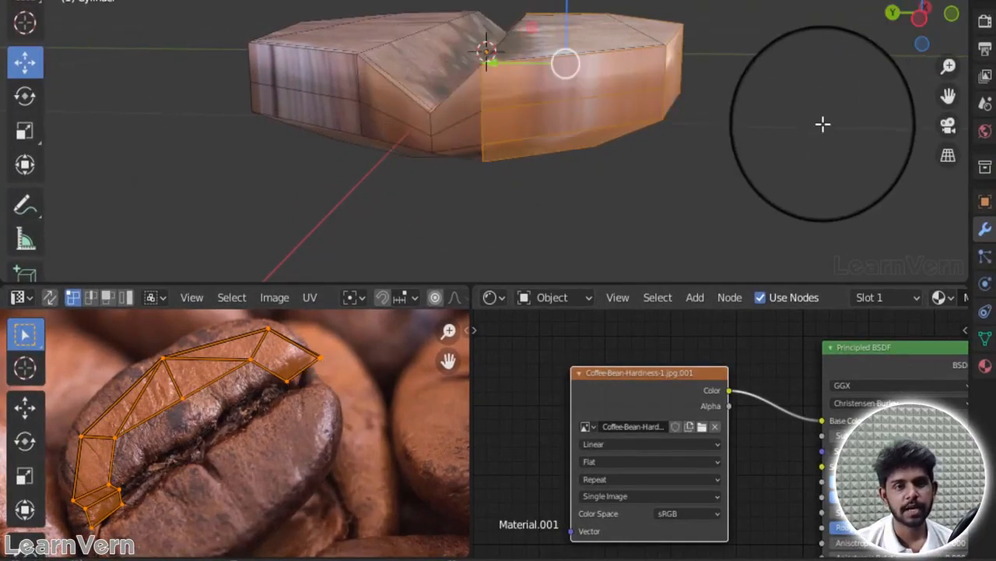
# Step: Add the side faces around the bean's +X end to the selection
pyautogui.keyDown('shift'); pyautogui.click(461, 83); pyautogui.keyUp('shift')
pyautogui.moveTo(927, 9); pyautogui.dragTo(968, 25)
pyautogui.keyDown('shift'); pyautogui.click(668, 142); pyautogui.keyUp('shift')
pyautogui.keyDown('shift'); pyautogui.click(722, 211); pyautogui.keyUp('shift')
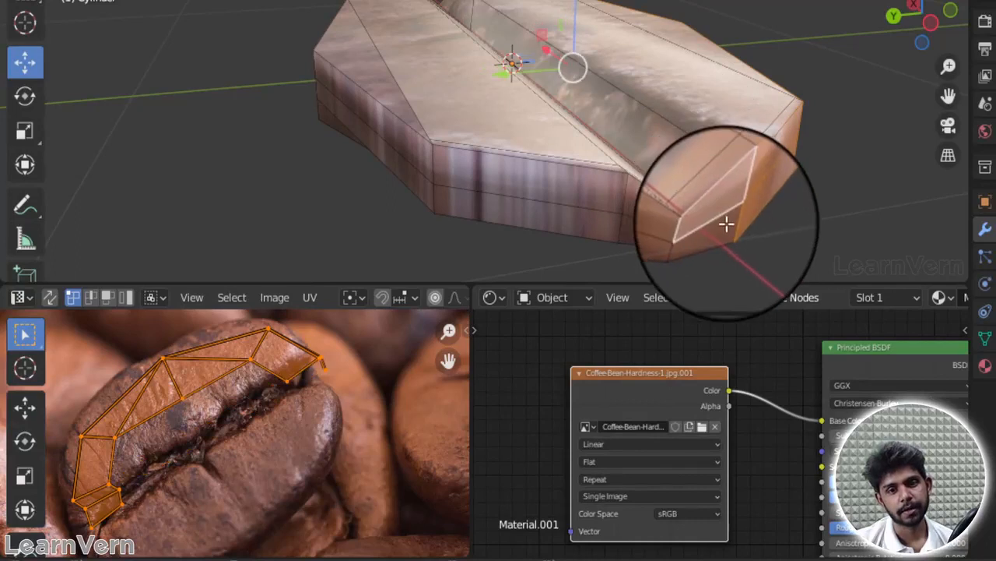
pyautogui.keyDown('shift'); pyautogui.click(725, 225); pyautogui.keyUp('shift')
# Step: Extend the face selection along the bean's long side, adding both the upper and lower rows of side faces
pyautogui.keyDown('shift'); pyautogui.click(634, 237); pyautogui.keyUp('shift')
pyautogui.keyDown('shift'); pyautogui.click(634, 204); pyautogui.keyUp('shift')
pyautogui.keyDown('shift'); pyautogui.click(599, 190); pyautogui.keyUp('shift')
pyautogui.keyDown('shift'); pyautogui.click(584, 220); pyautogui.keyUp('shift')
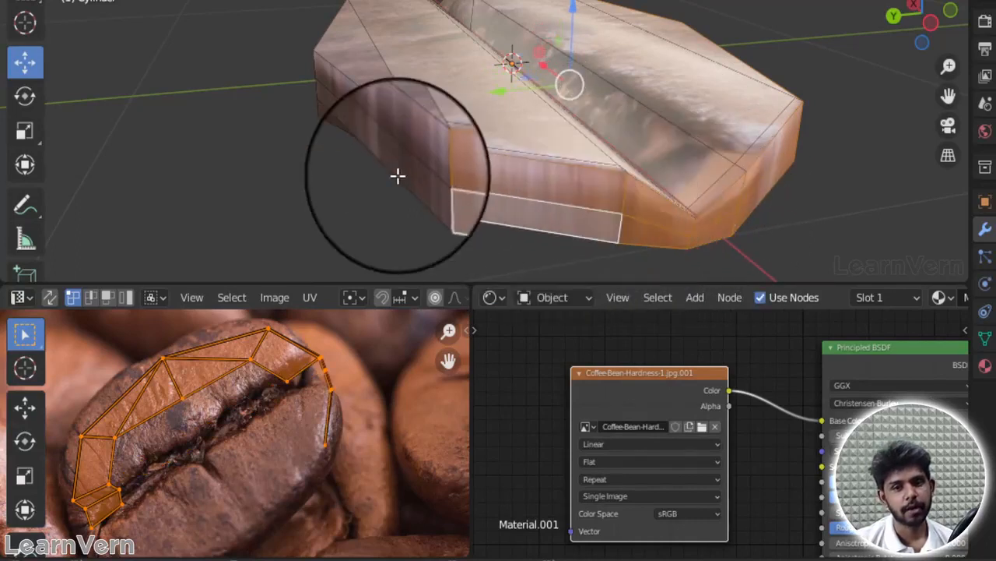
pyautogui.moveTo(921, 17); pyautogui.dragTo(66, 14)
pyautogui.keyDown('shift'); pyautogui.click(710, 170); pyautogui.keyUp('shift')
pyautogui.keyDown('shift'); pyautogui.click(660, 138); pyautogui.keyUp('shift')
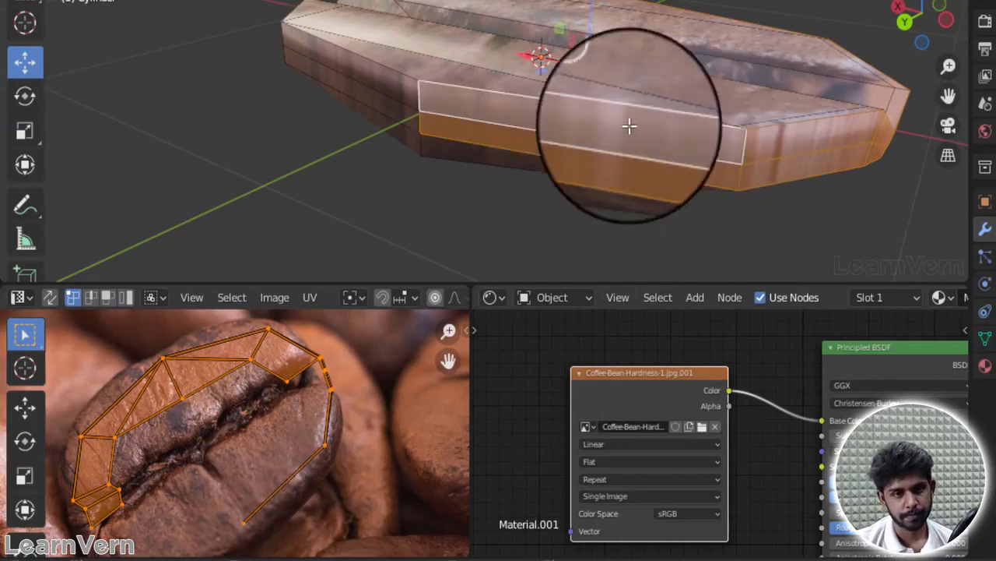
pyautogui.keyDown('shift'); pyautogui.click(456, 79); pyautogui.keyUp('shift')
pyautogui.keyDown('shift'); pyautogui.click(376, 102); pyautogui.keyUp('shift')
pyautogui.keyDown('shift'); pyautogui.click(460, 151); pyautogui.keyUp('shift')
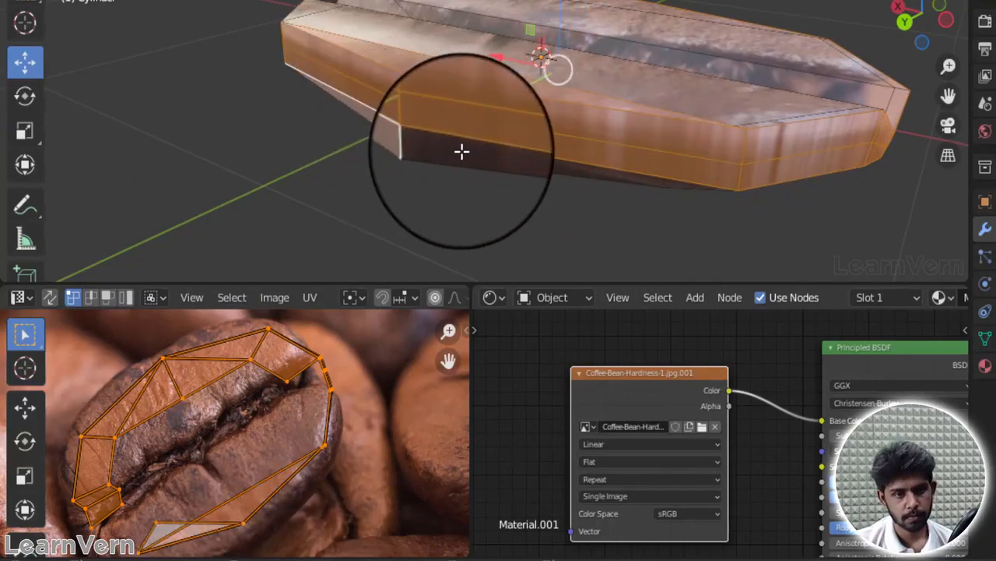
# Step: Add the remaining side faces around the bean's opposite end to the selection
pyautogui.moveTo(926, 8); pyautogui.dragTo(195, 5)
pyautogui.keyDown('shift'); pyautogui.click(376, 79); pyautogui.keyUp('shift')
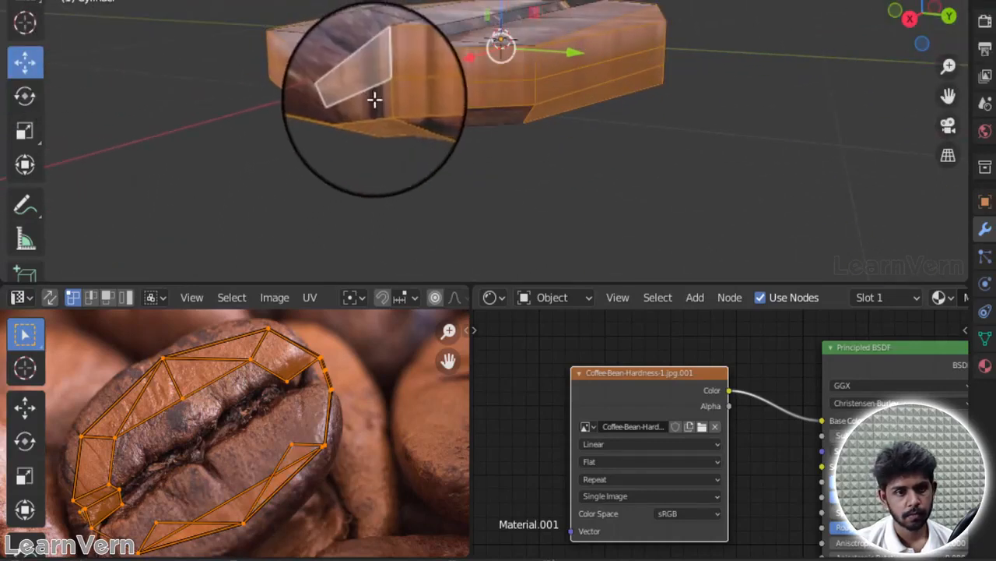
pyautogui.keyDown('shift'); pyautogui.click(374, 98); pyautogui.keyUp('shift')
pyautogui.keyDown('shift'); pyautogui.click(316, 94); pyautogui.keyUp('shift')
pyautogui.keyDown('shift'); pyautogui.click(306, 77); pyautogui.keyUp('shift')
pyautogui.keyDown('shift'); pyautogui.click(443, 117); pyautogui.keyUp('shift')
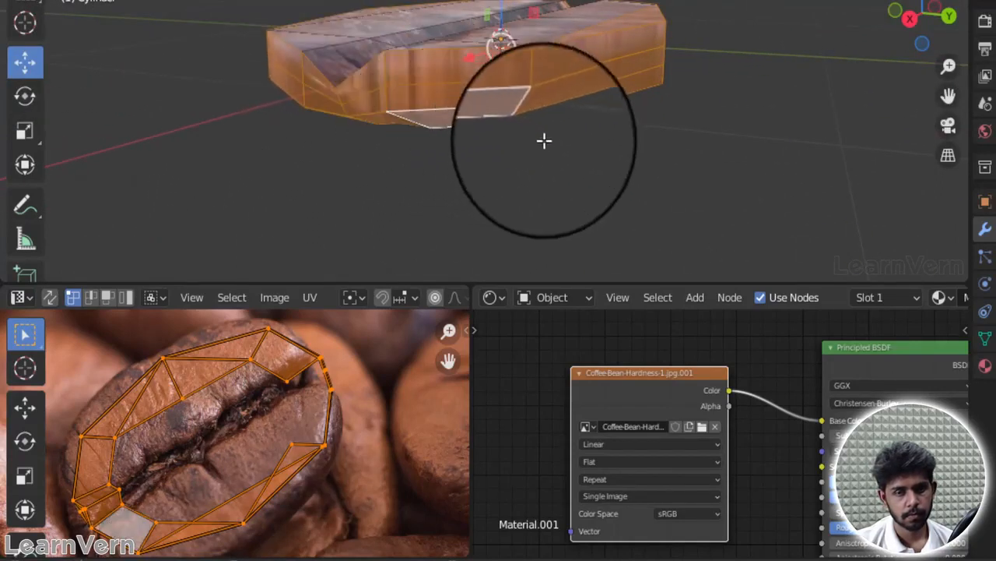
# Step: Deselect the stray faces on the bean's underside and creased top, keeping only the ring of side faces selected
pyautogui.moveTo(919, 14); pyautogui.dragTo(626, 55)
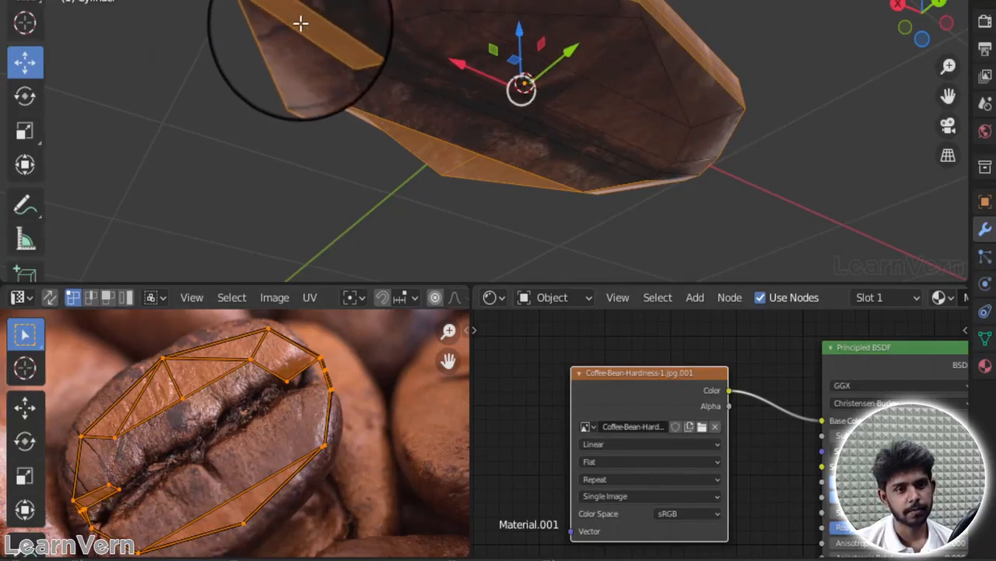
pyautogui.keyDown('shift'); pyautogui.click(428, 156); pyautogui.keyUp('shift')
pyautogui.keyDown('shift'); pyautogui.click(491, 172); pyautogui.keyUp('shift')
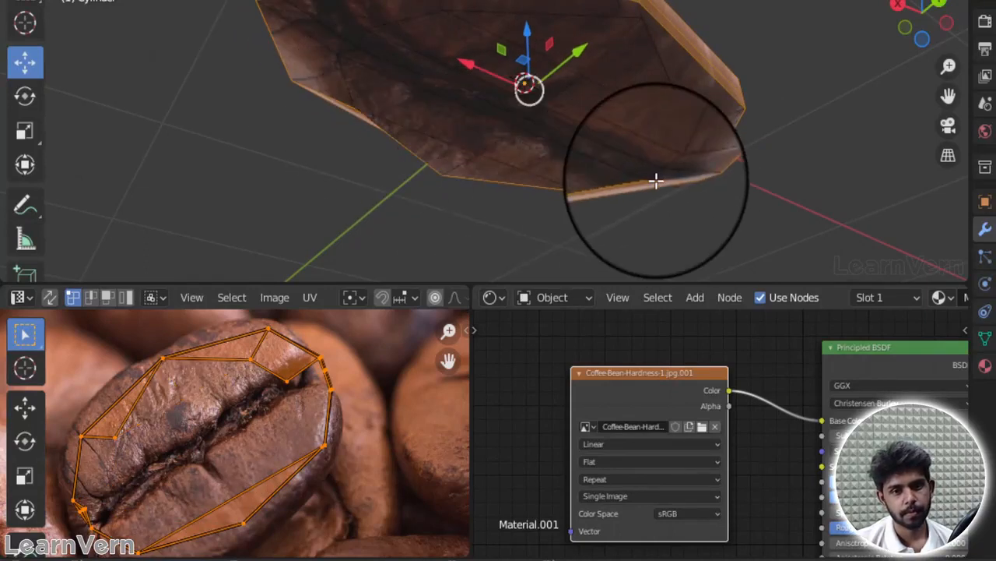
pyautogui.keyDown('shift'); pyautogui.click(656, 181); pyautogui.keyUp('shift')
pyautogui.moveTo(932, 23); pyautogui.dragTo(713, 198)
pyautogui.moveTo(930, 24); pyautogui.dragTo(767, 23)
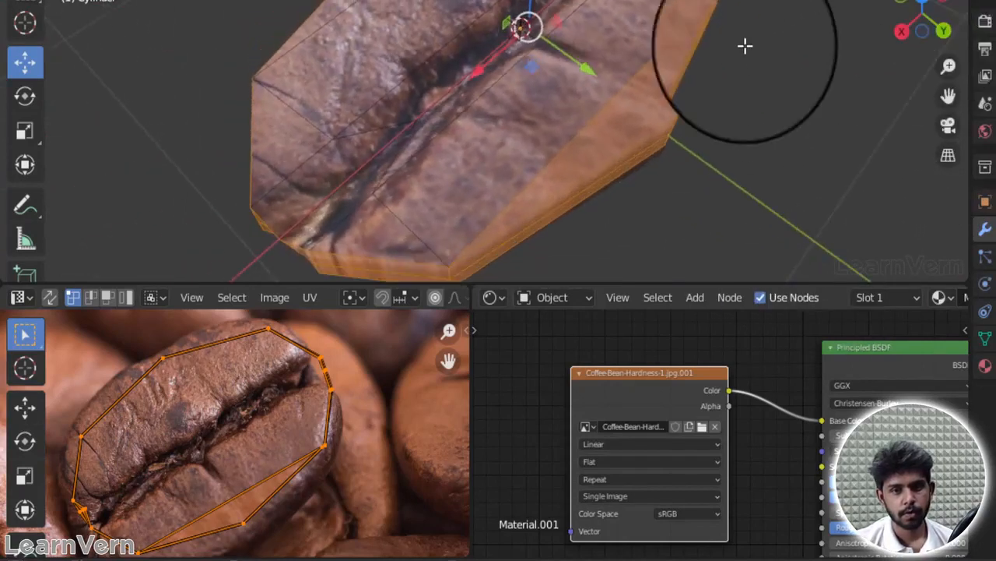
pyautogui.keyDown('shift'); pyautogui.click(667, 86); pyautogui.keyUp('shift')
pyautogui.moveTo(939, 25); pyautogui.dragTo(690, 279)
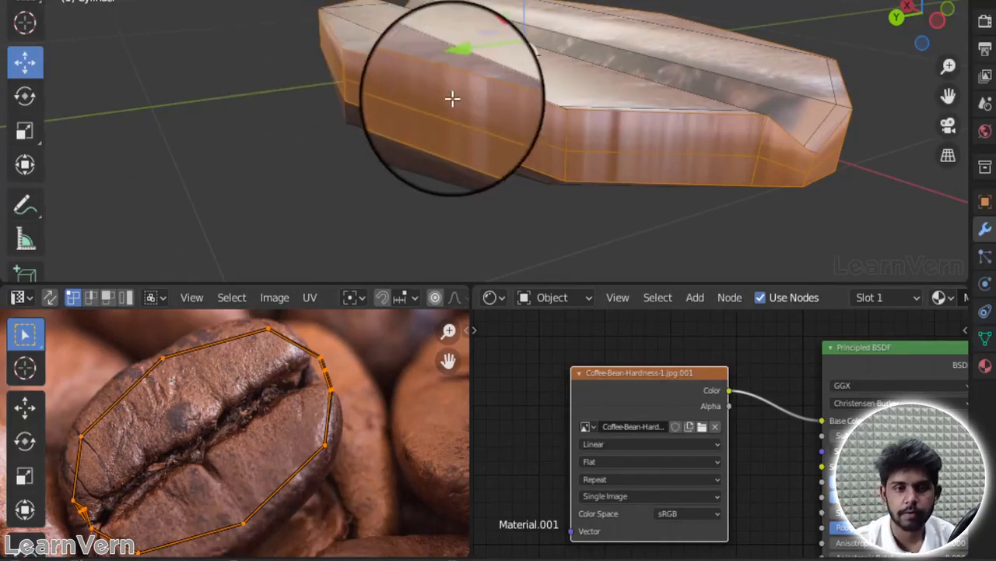
# Step: Project the selected side faces' UVs from the Front view with Project from View
pyautogui.press('KP_1')
pyautogui.scroll(-2, 451, 95)
pyautogui.press('u')
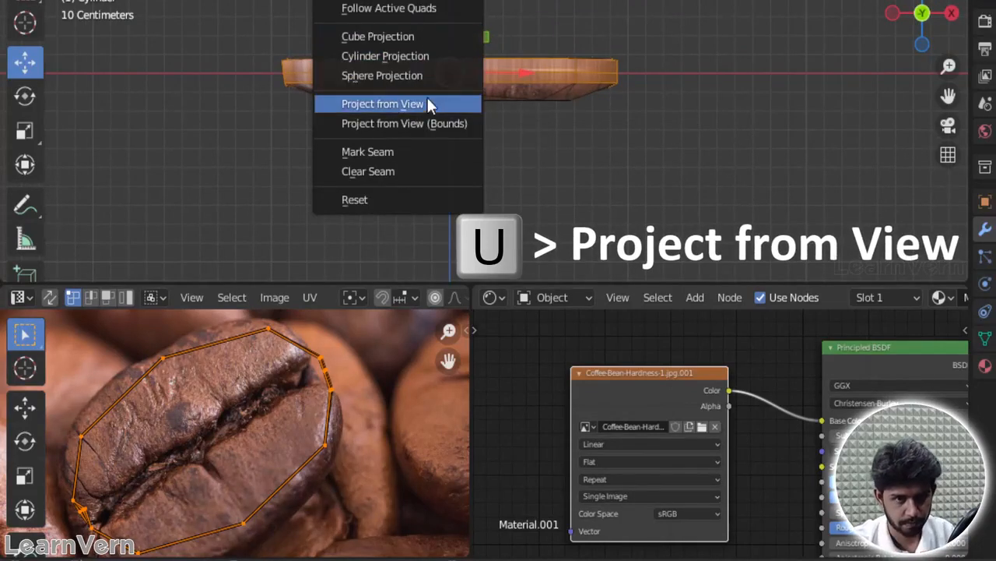
pyautogui.click(430, 105)
# Step: Rotate, scale down and move the projected side UVs onto the smooth lower half of the photo bean
pyautogui.scroll(-4, 295, 448)
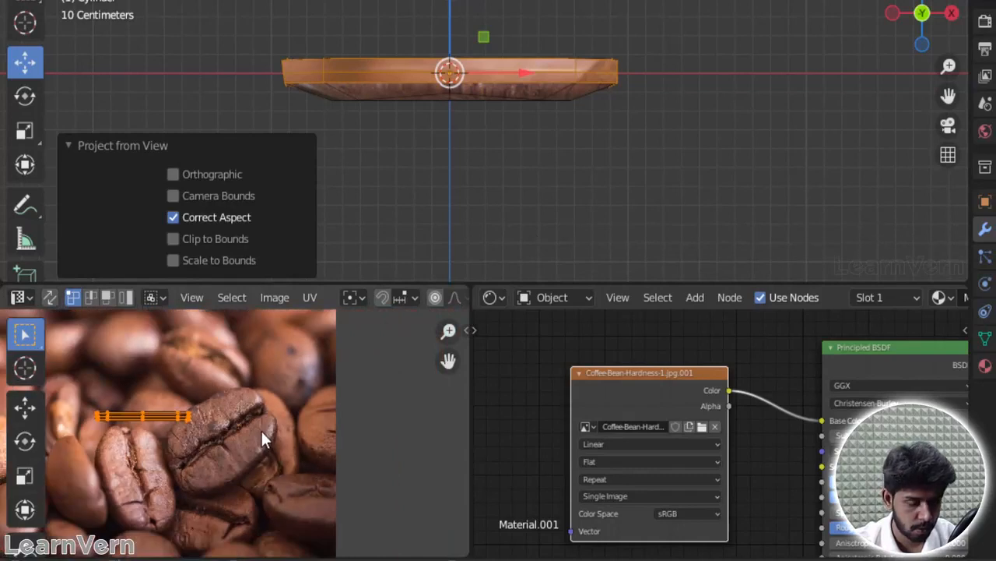
pyautogui.click(237, 411)
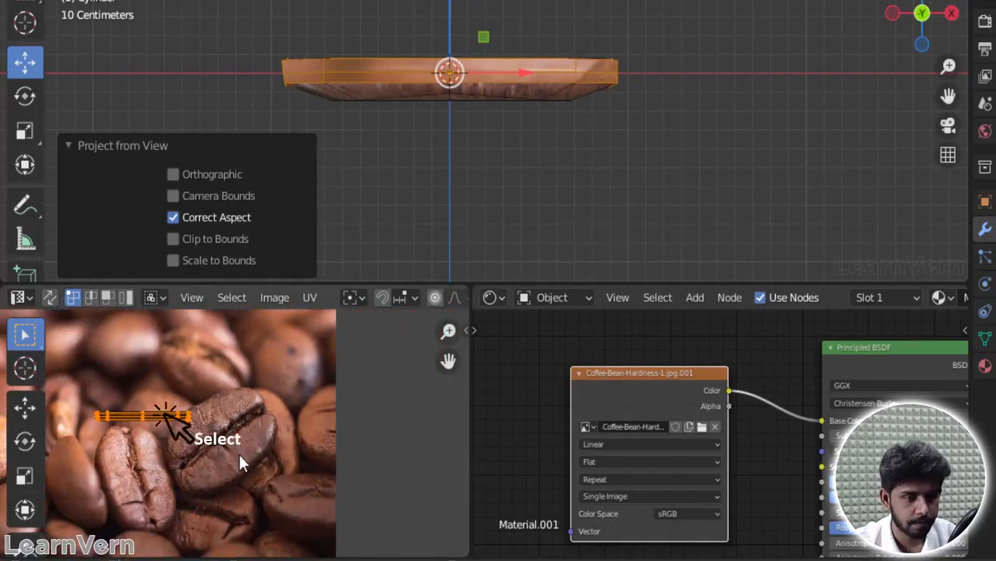
pyautogui.press('r')
pyautogui.click(281, 384)
pyautogui.press('s')
pyautogui.click(259, 396)
pyautogui.press('g')
pyautogui.click(351, 436)
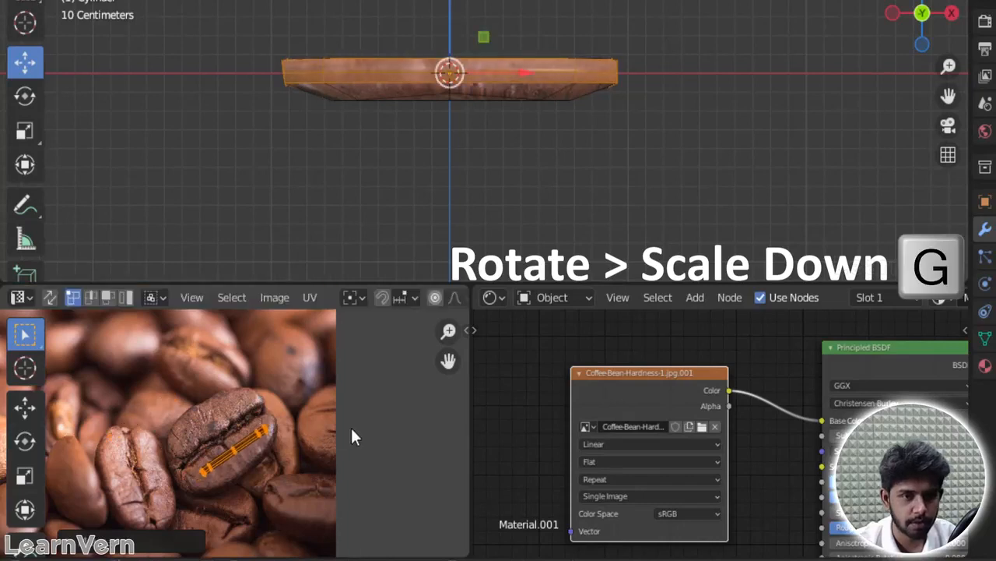
# Step: Return to Object Mode, set the bean's subdivision level to 2 and check the smoothed texture
pyautogui.press('Tab')
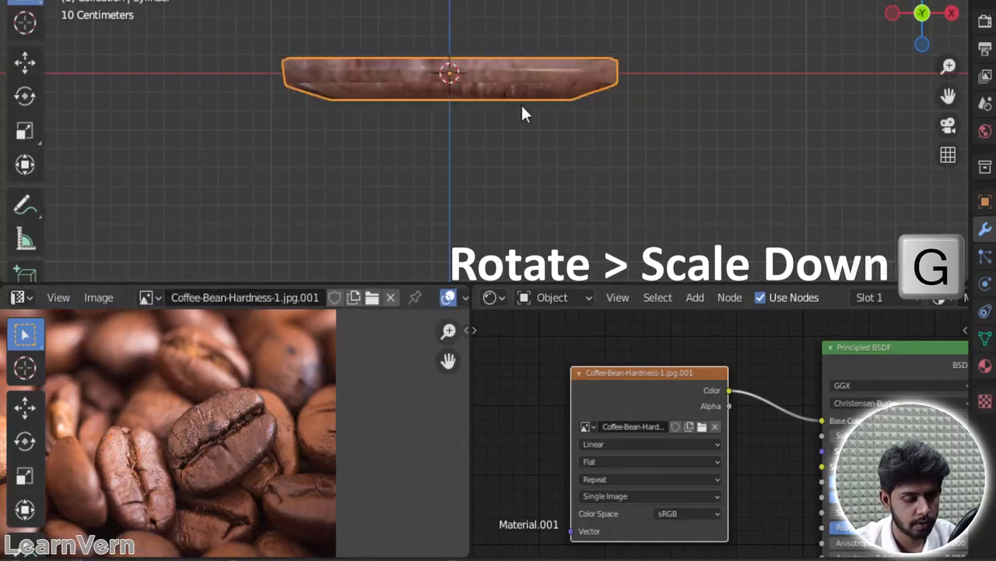
pyautogui.press('g')
pyautogui.rightClick(501, 40)
pyautogui.moveTo(889, 10); pyautogui.dragTo(911, 90)
pyautogui.hotkey('ctrl', '2')
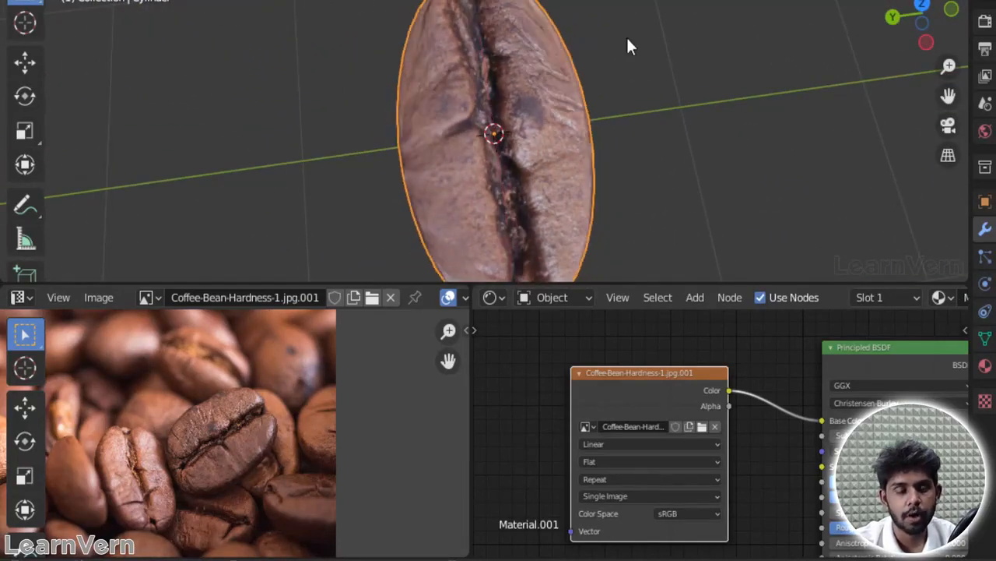
pyautogui.scroll(-4, 628, 37)
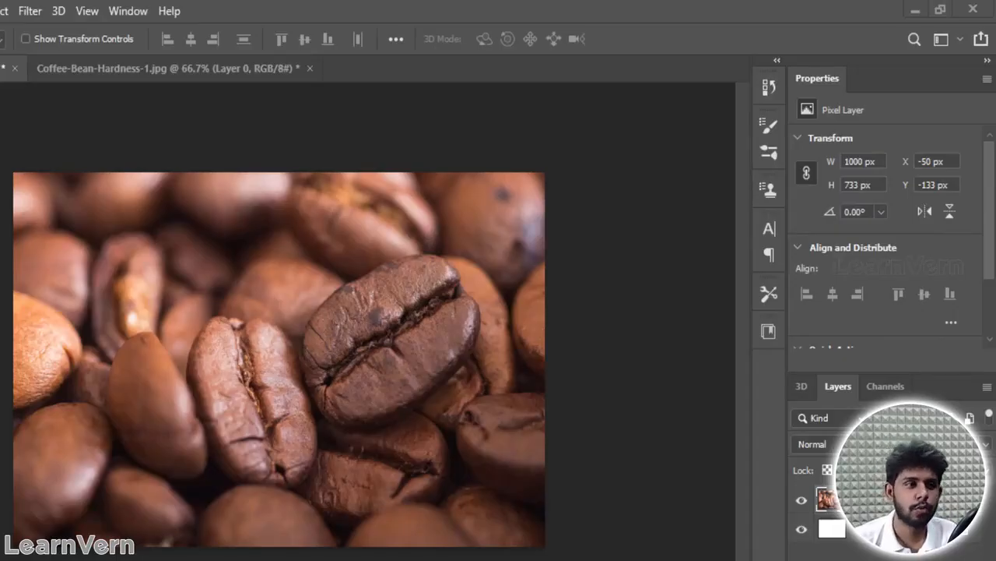
# Step: Switch to Photoshop, shift the coffee bean photo down to Y -104 px, check its transform bounds and select Layer 1
pyautogui.moveTo(329, 315)
pyautogui.mouseDown()
pyautogui.moveTo(329, 344)
pyautogui.moveTo(317, 282)
pyautogui.moveTo(288, 432)
pyautogui.moveTo(347, 340)
pyautogui.moveTo(331, 320)
pyautogui.mouseUp()
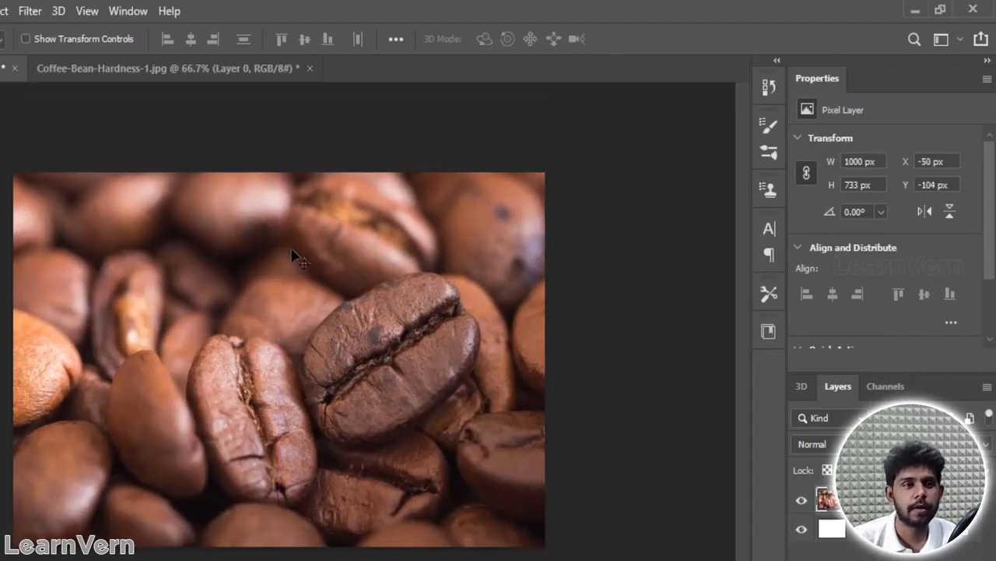
pyautogui.hotkey('ctrl', 't')
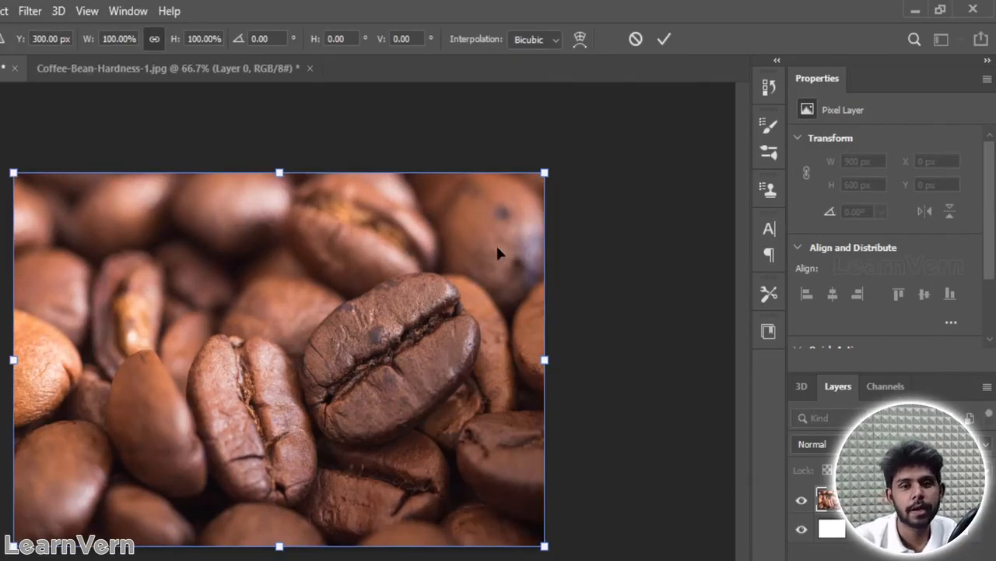
pyautogui.press('Return')
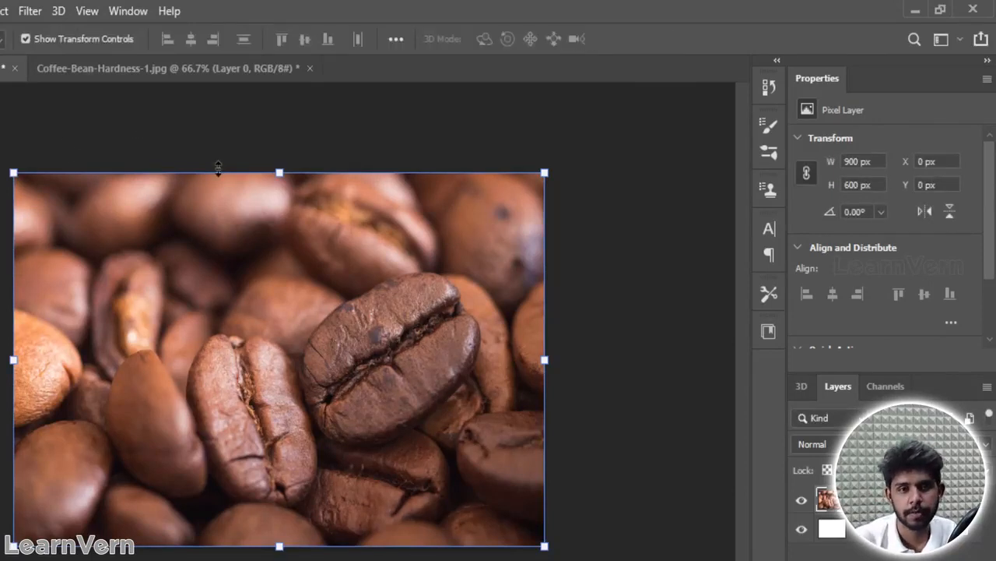
pyautogui.click(339, 148)
pyautogui.click(64, 10)
pyautogui.click(892, 501)
pyautogui.click(869, 499)
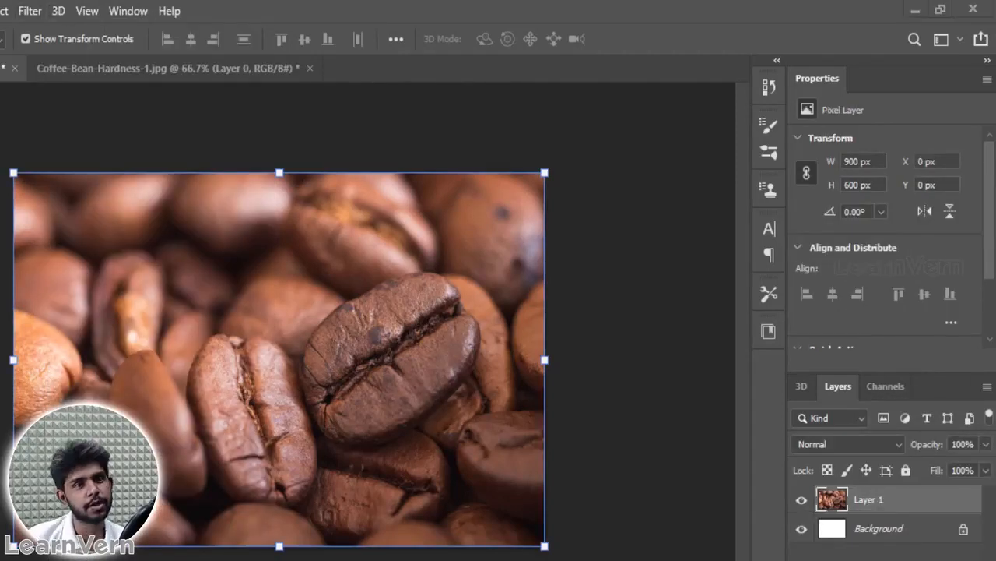
# Step: Start the Generate Normal Map filter on Layer 1 and inspect the sphere preview from several sides
pyautogui.click(37, 12)
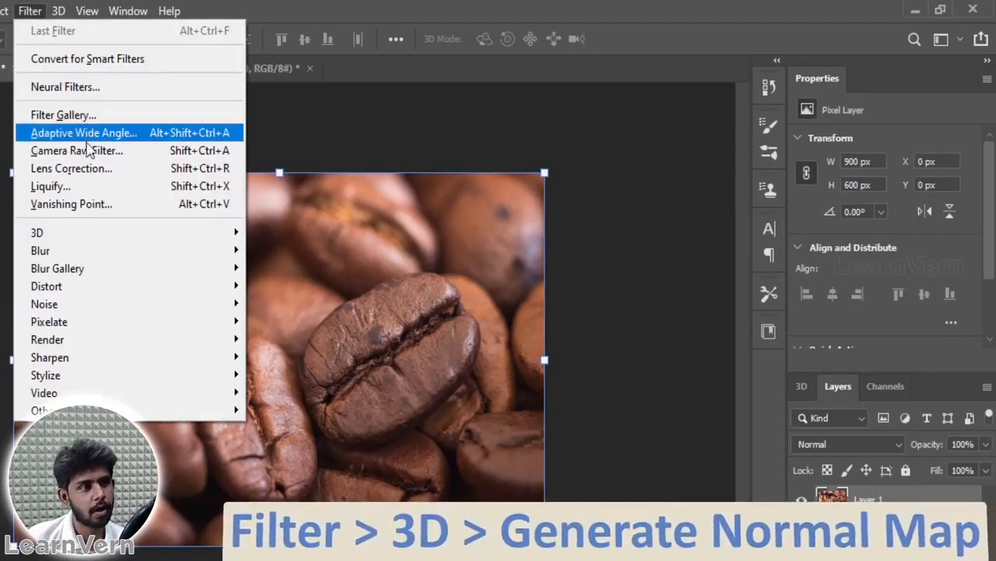
pyautogui.moveTo(225, 238)
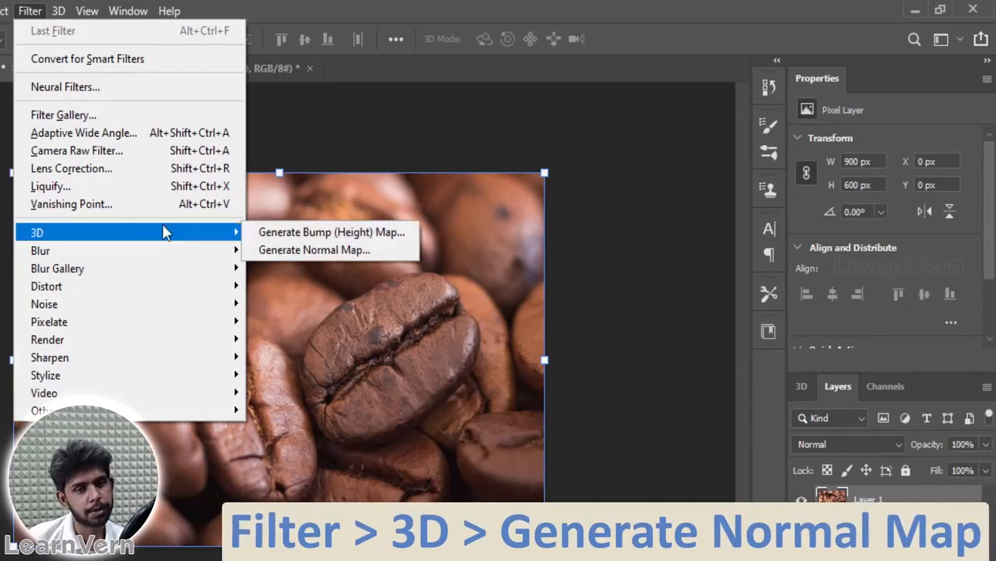
pyautogui.click(344, 253)
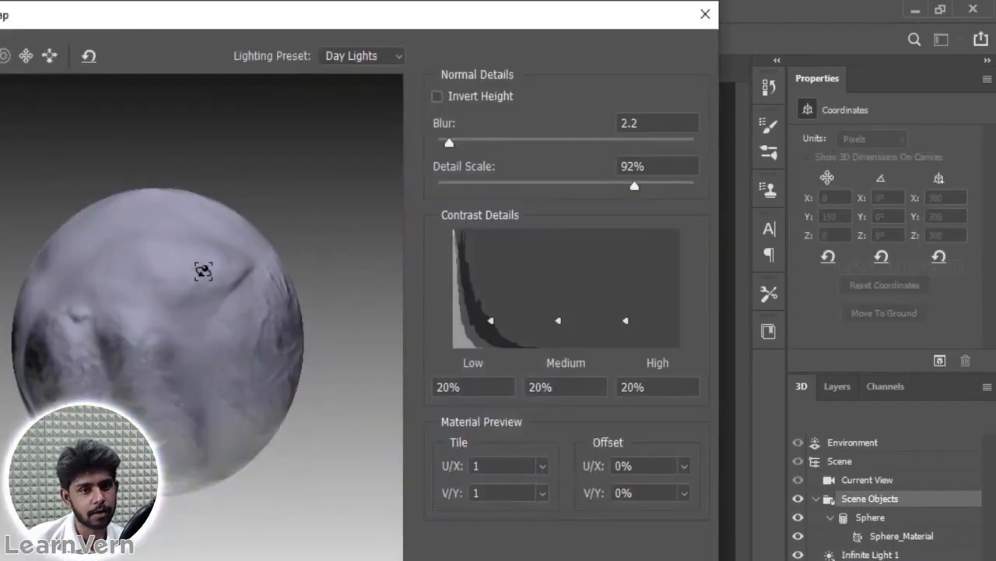
pyautogui.moveTo(174, 331); pyautogui.dragTo(225, 329)
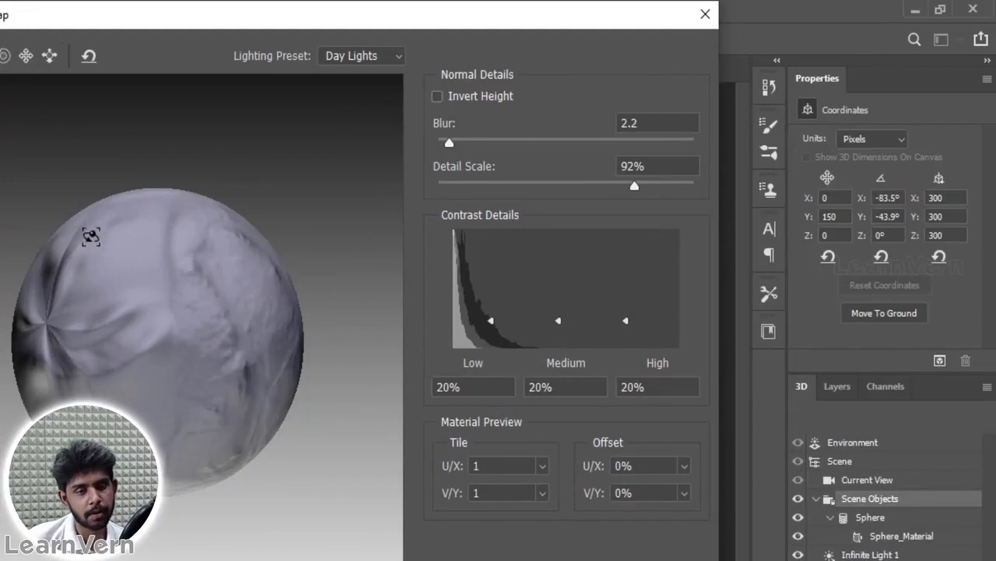
pyautogui.moveTo(89, 234); pyautogui.dragTo(34, 148)
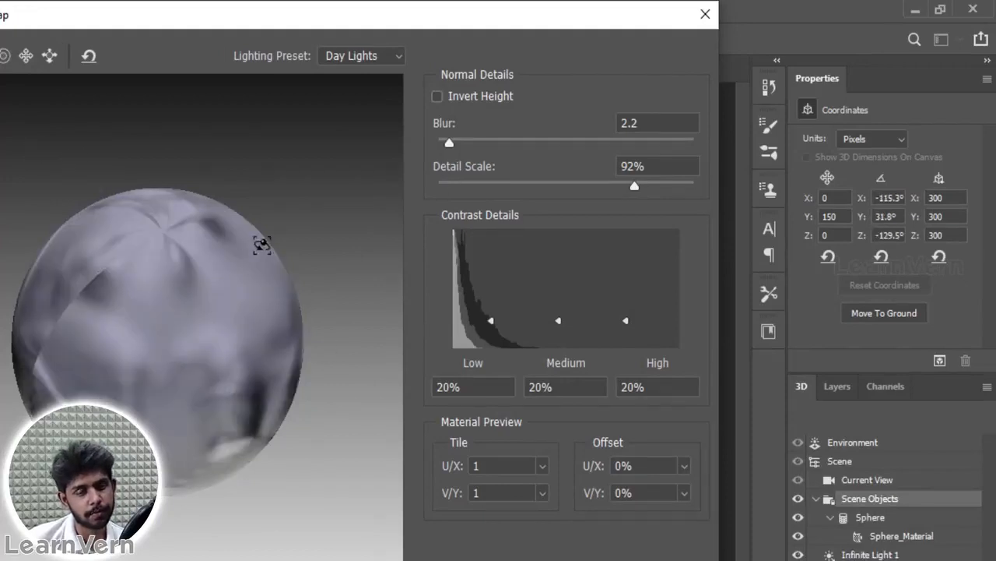
pyautogui.moveTo(261, 243); pyautogui.dragTo(278, 235)
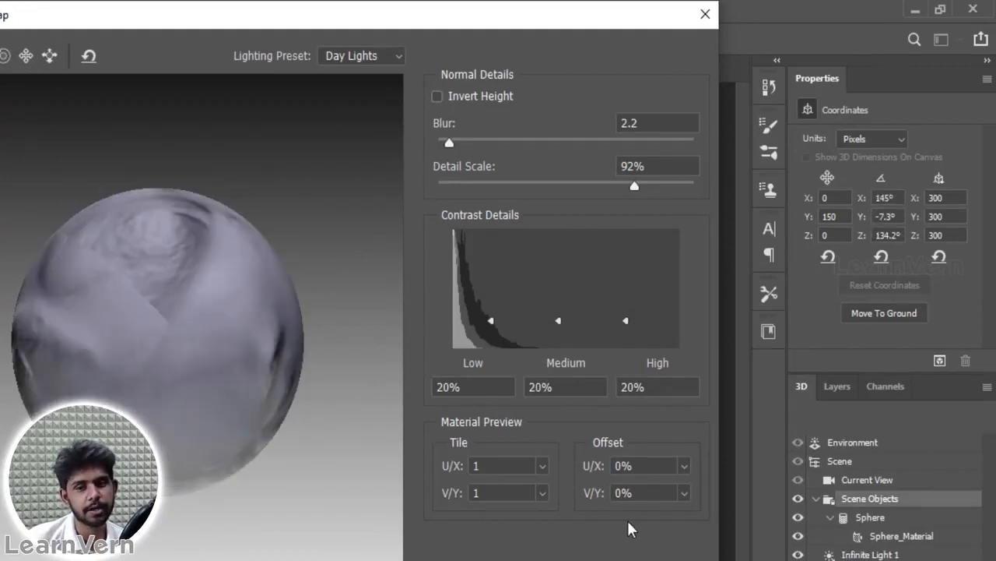
pyautogui.moveTo(101, 306); pyautogui.dragTo(105, 486)
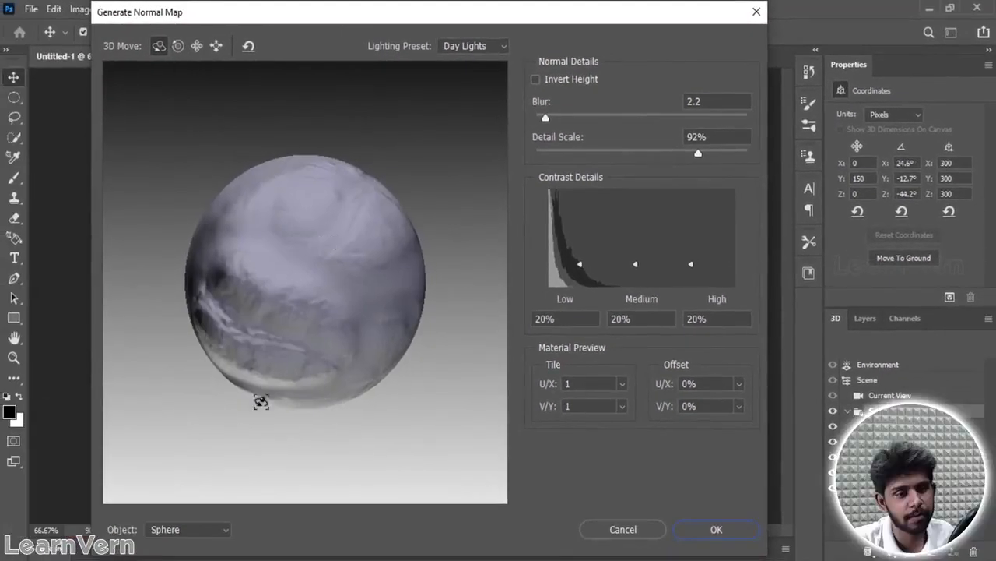
# Step: Set the normal map preview object to Texture Map and rotate the map to examine the bean's details
pyautogui.click(189, 529)
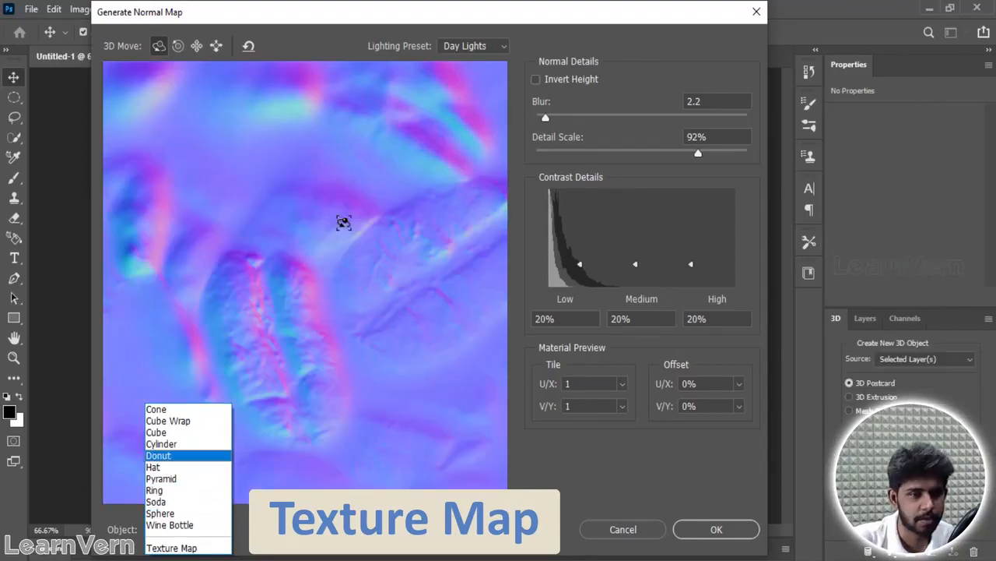
pyautogui.click(337, 309)
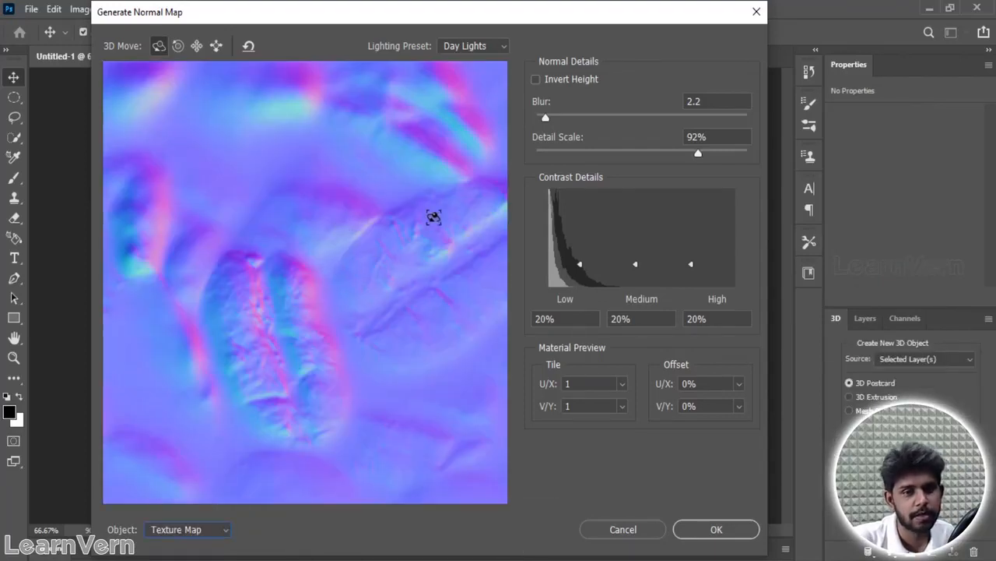
pyautogui.moveTo(496, 18)
pyautogui.mouseDown()
pyautogui.moveTo(720, 169)
pyautogui.moveTo(780, 273)
pyautogui.moveTo(549, 443)
pyautogui.moveTo(507, 488)
pyautogui.moveTo(503, 31)
pyautogui.mouseUp()
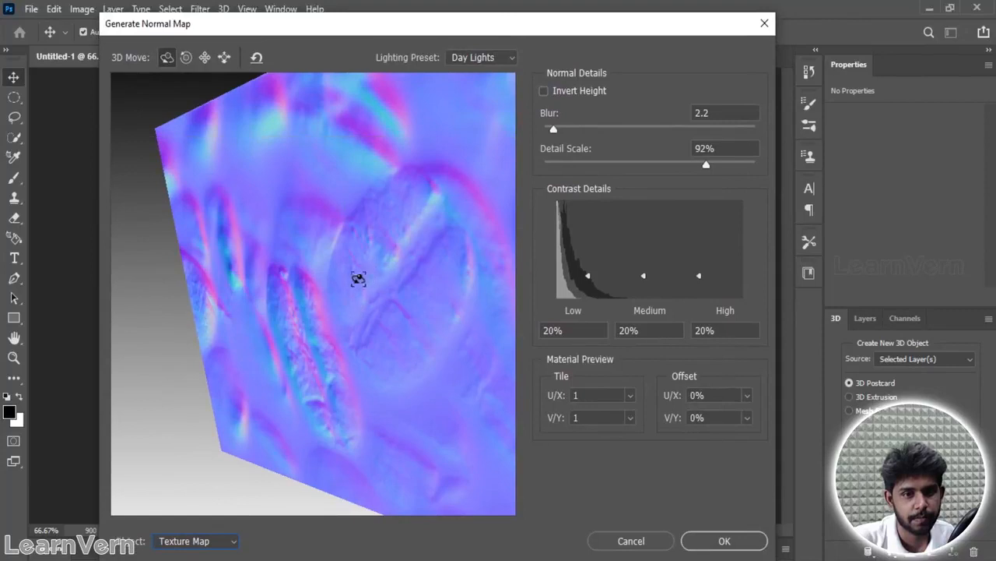
pyautogui.moveTo(381, 280); pyautogui.dragTo(396, 240)
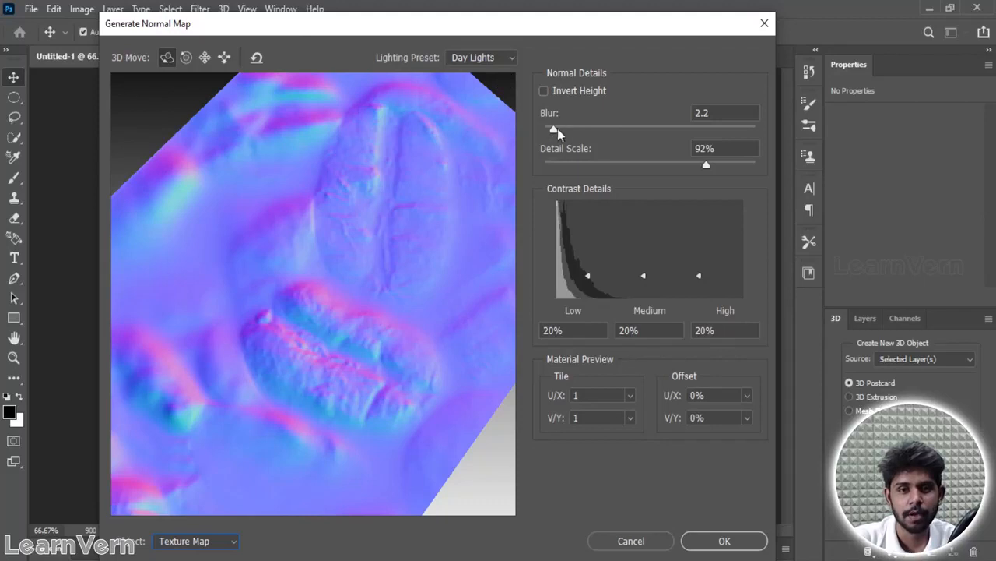
# Step: Set the normal map's Blur to 0.7 and its Detail Scale to 107%
pyautogui.moveTo(565, 129); pyautogui.dragTo(571, 129)
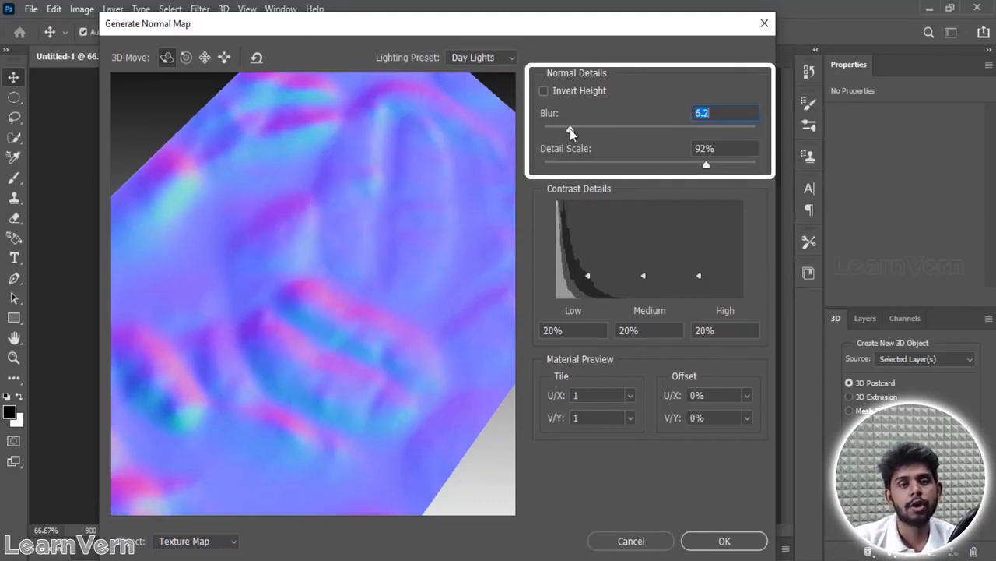
pyautogui.moveTo(569, 129); pyautogui.dragTo(549, 130)
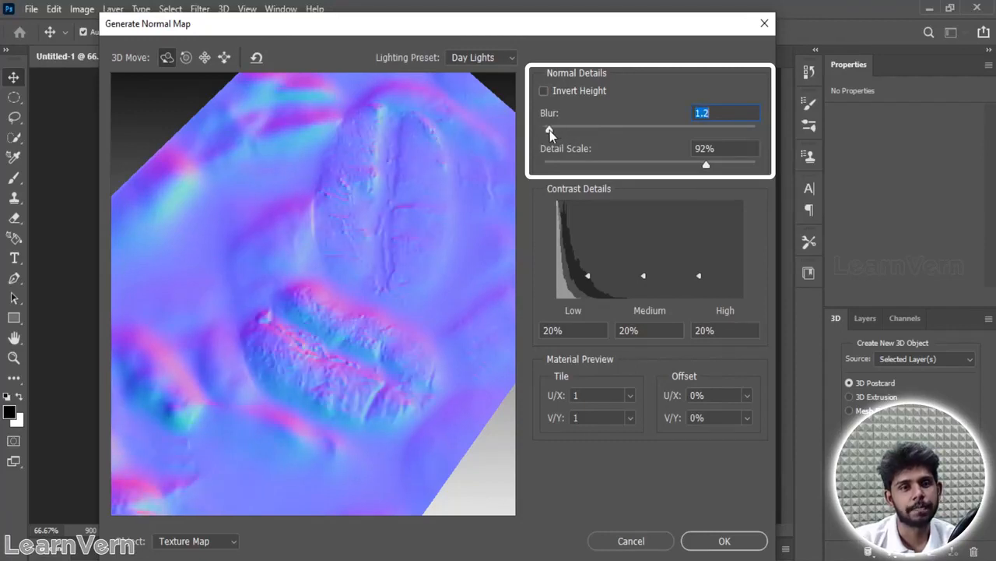
pyautogui.moveTo(550, 130); pyautogui.dragTo(547, 130)
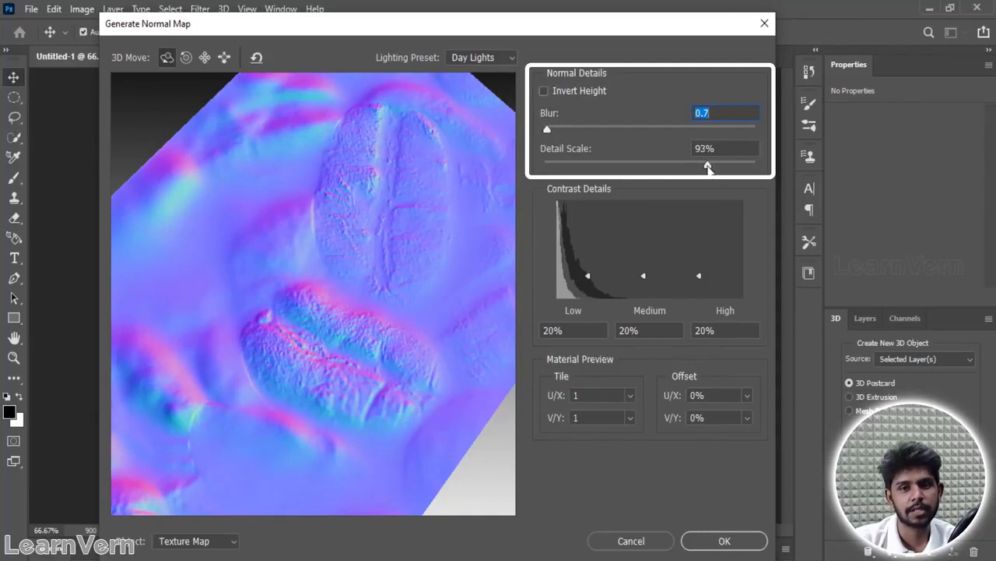
pyautogui.click(649, 163)
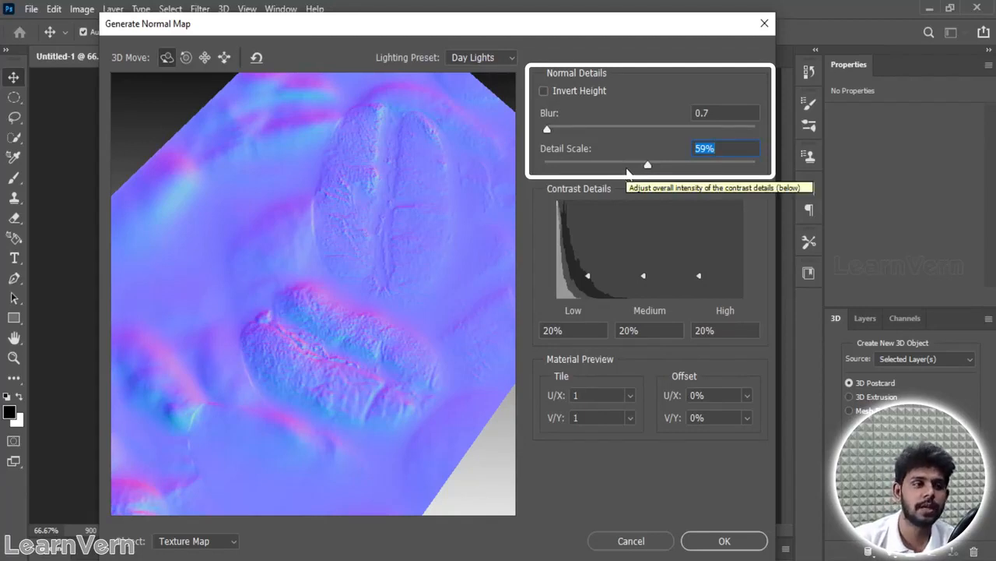
pyautogui.moveTo(647, 165); pyautogui.dragTo(733, 167)
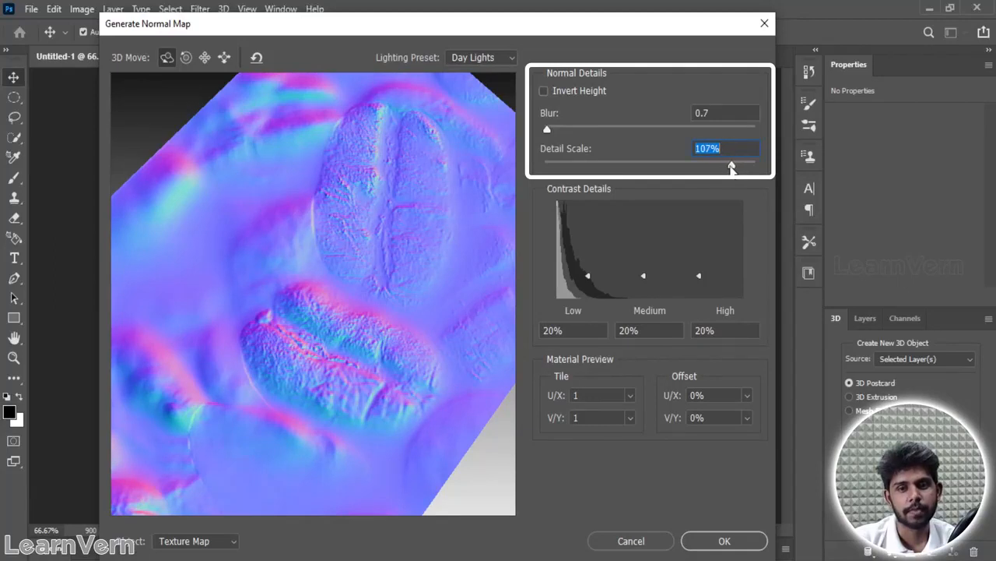
# Step: Apply the normal map settings to Layer 1 and start a quick PNG export of the image
pyautogui.click(725, 543)
pyautogui.click(681, 175)
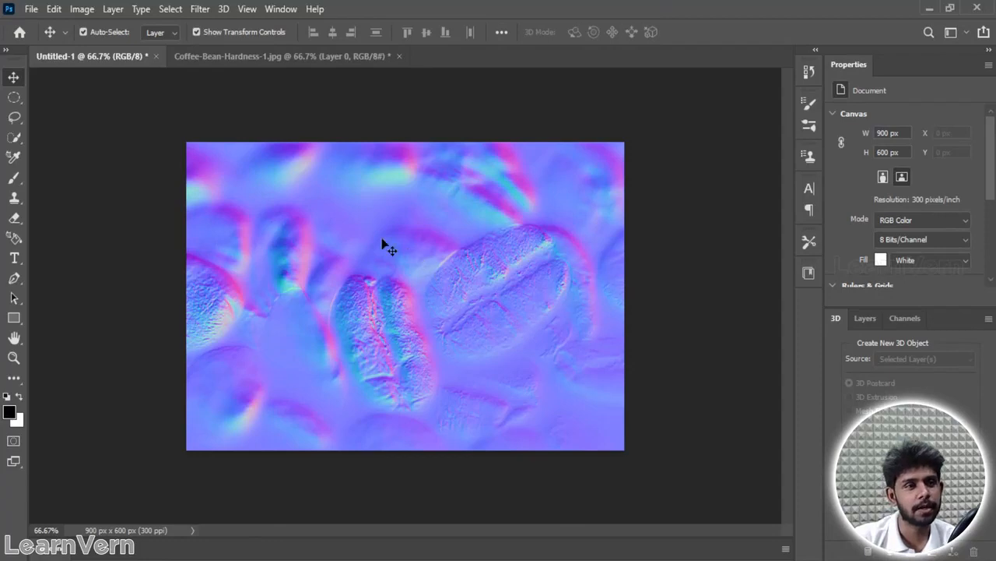
pyautogui.click(29, 9)
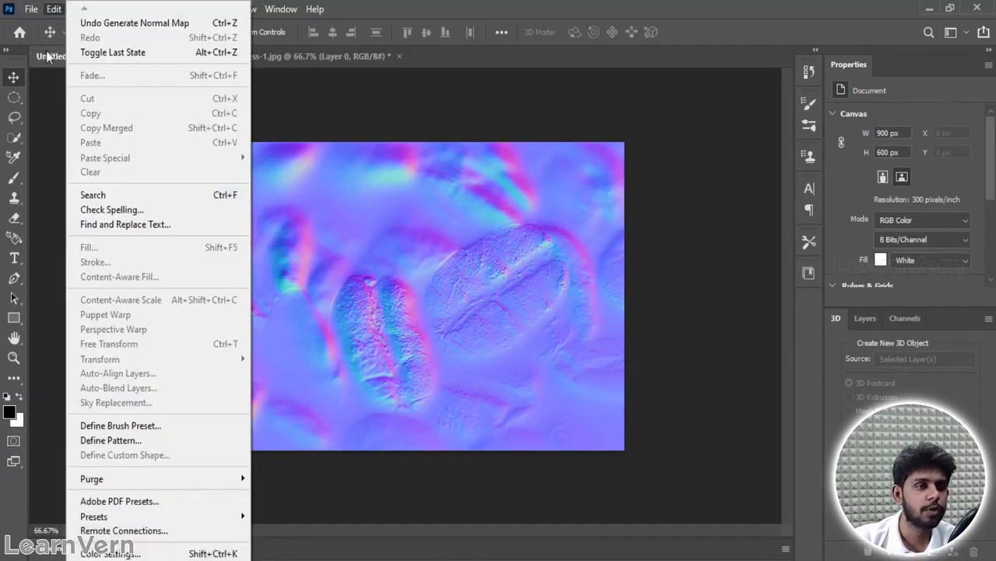
pyautogui.moveTo(69, 234)
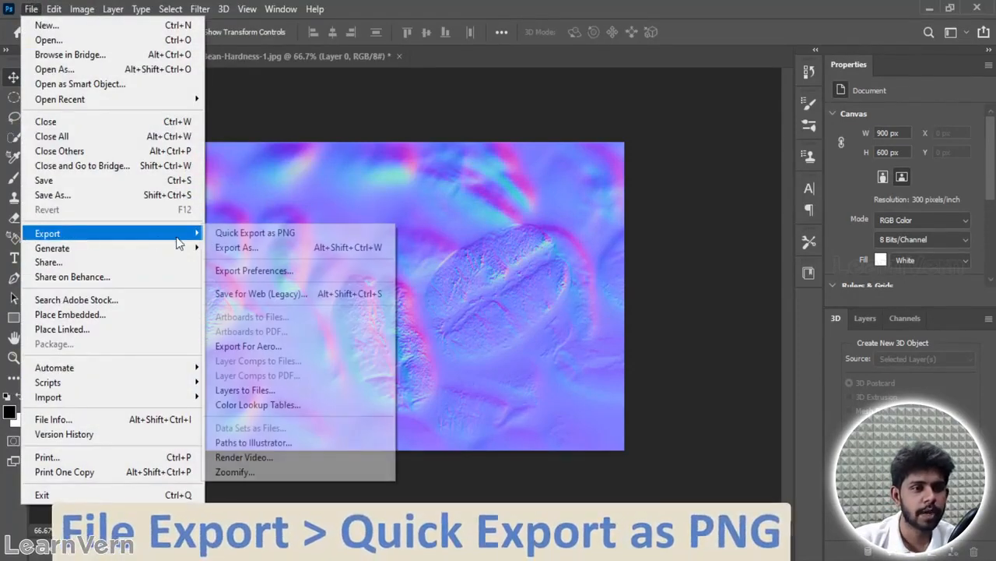
pyautogui.click(281, 227)
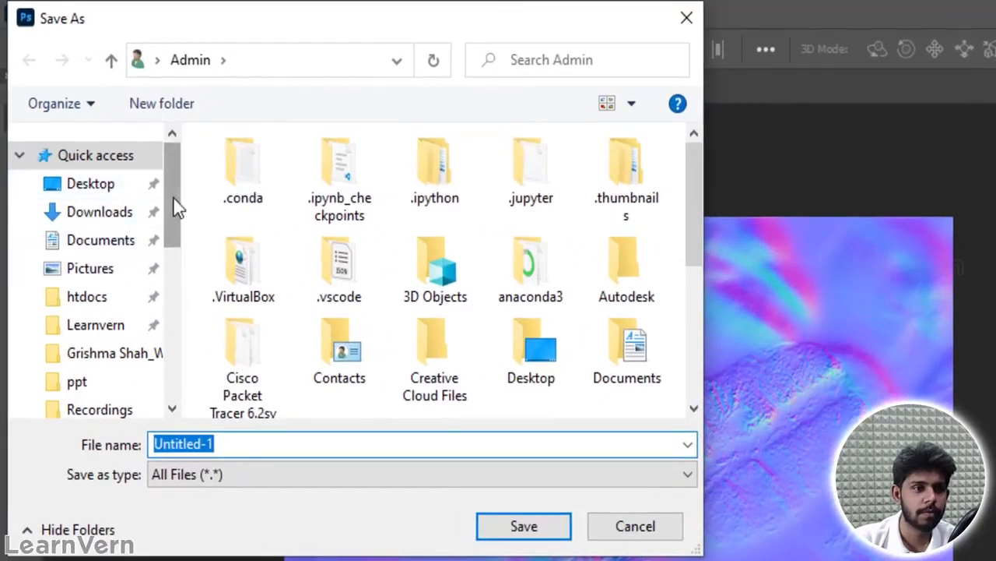
# Step: Browse to the code files folder inside 28 oct on Local Disk (C:) as the export location
pyautogui.moveTo(173, 198); pyautogui.dragTo(182, 351)
pyautogui.click(108, 334)
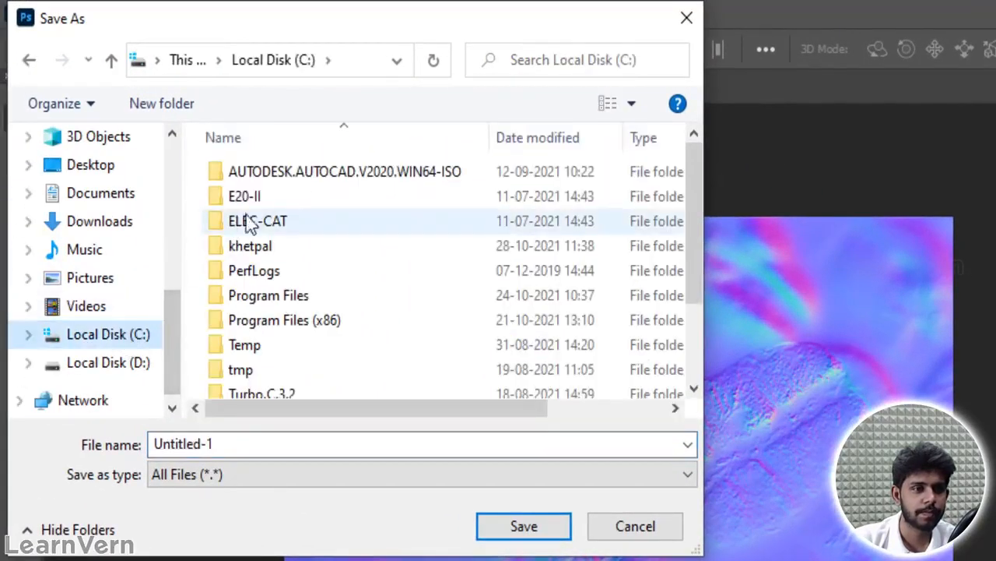
pyautogui.doubleClick(275, 245)
pyautogui.doubleClick(263, 274)
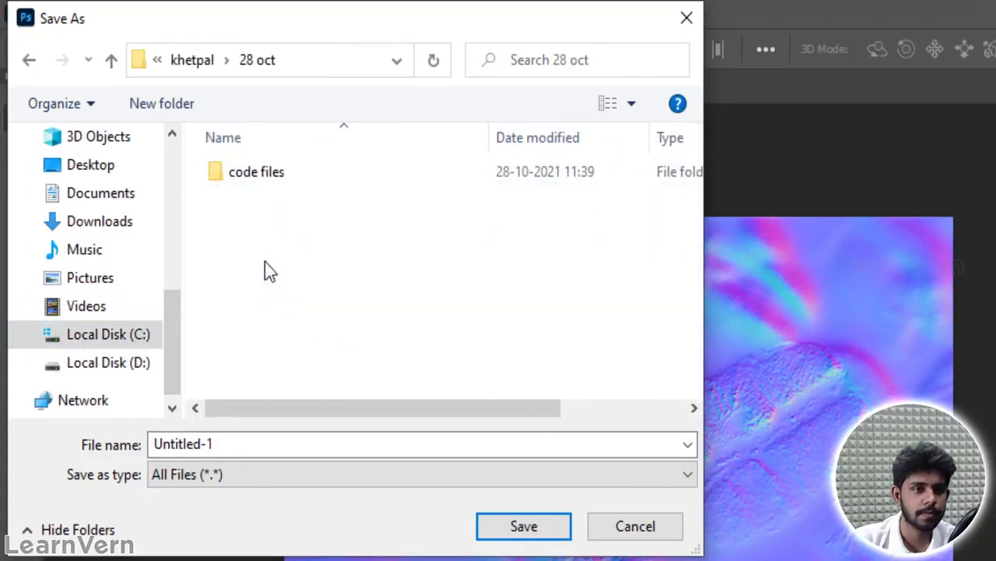
pyautogui.doubleClick(270, 178)
pyautogui.doubleClick(272, 176)
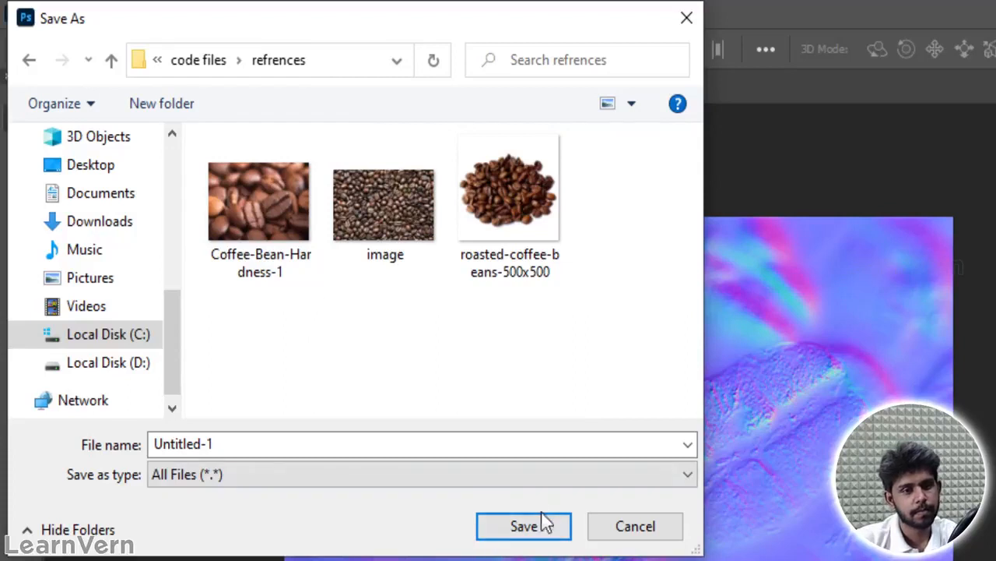
pyautogui.click(199, 60)
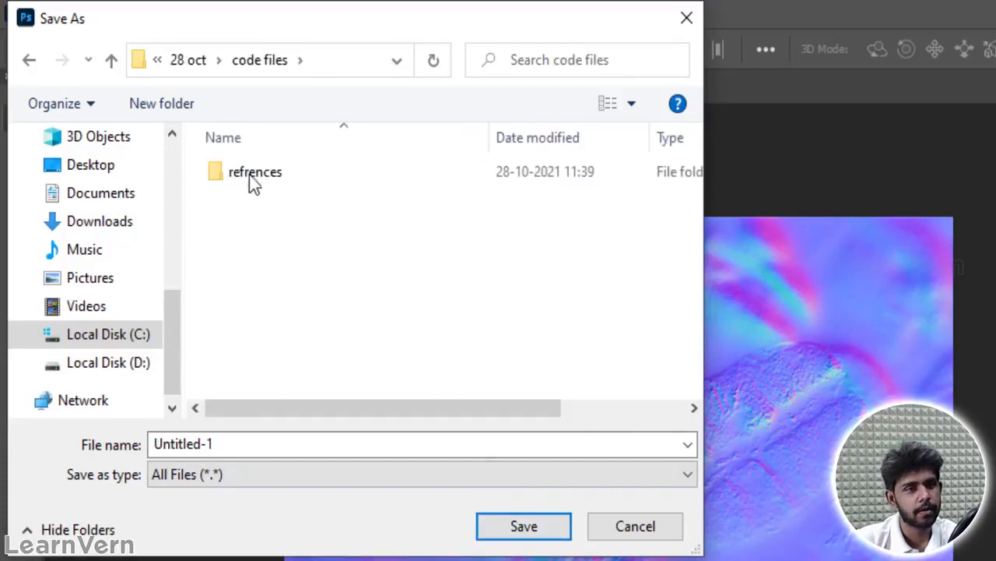
# Step: Create a new folder named TEXTURES inside the code files folder
pyautogui.click(182, 111)
pyautogui.write('TE')
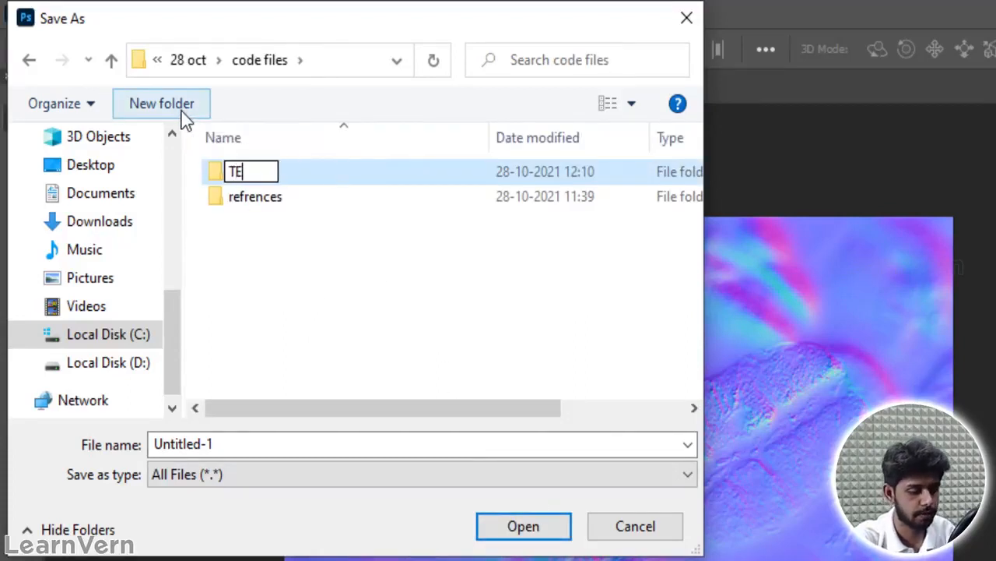
pyautogui.write('XTURES')
pyautogui.press('Return')
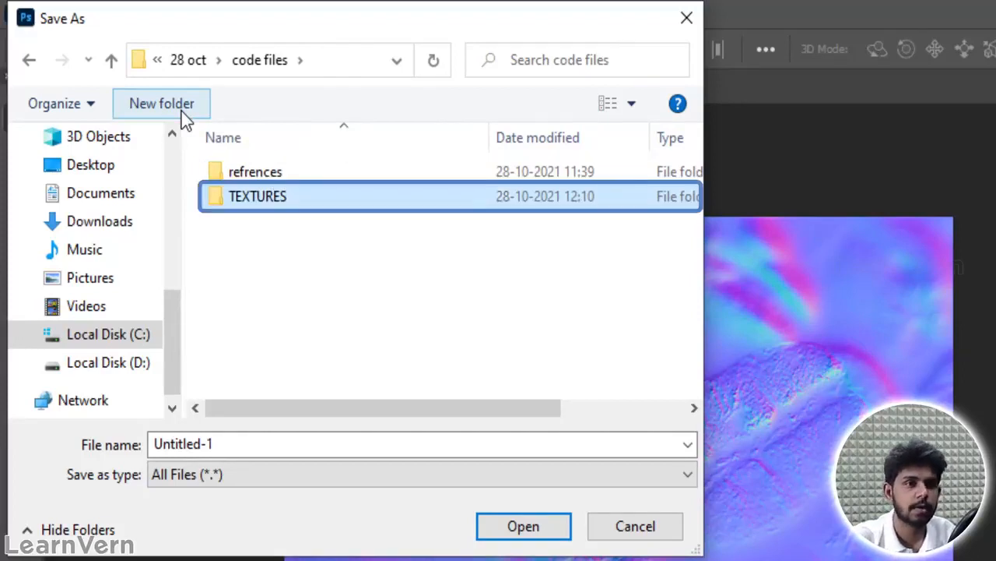
# Step: Create a NORMAL MAP folder inside TEXTURES and save the PNG there as Untitled-1
pyautogui.doubleClick(374, 203)
pyautogui.click(162, 103)
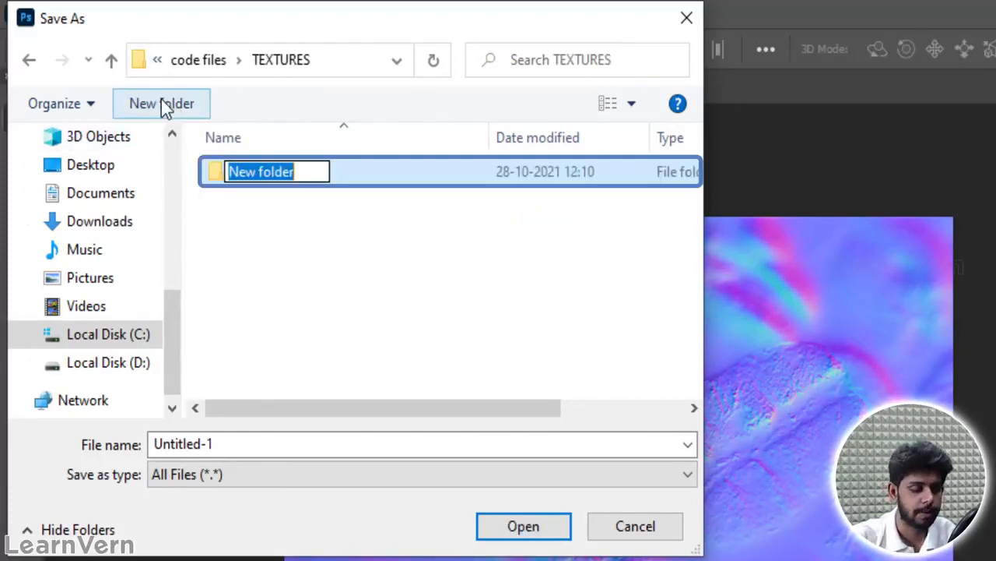
pyautogui.write('NORMAL MAP')
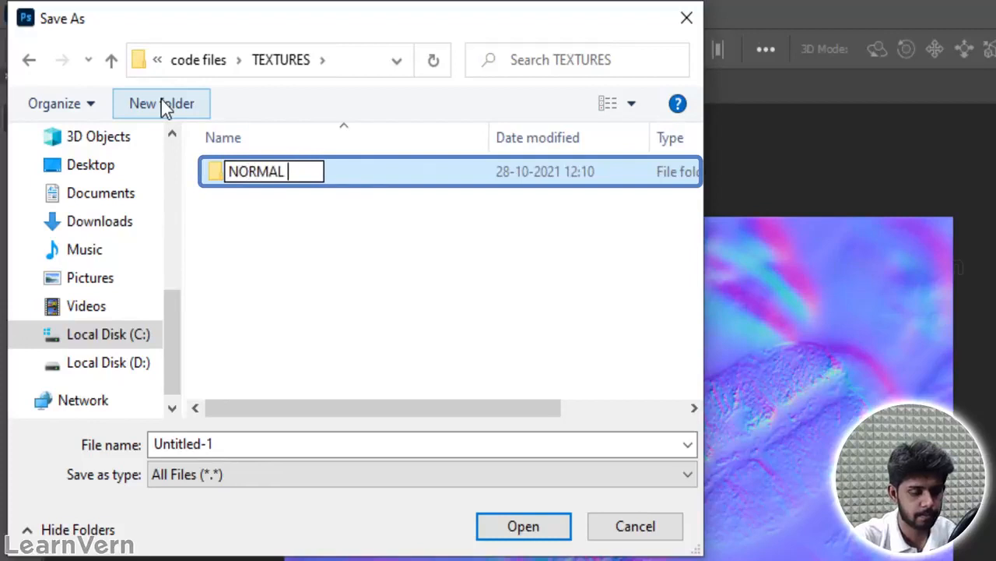
pyautogui.press('Return')
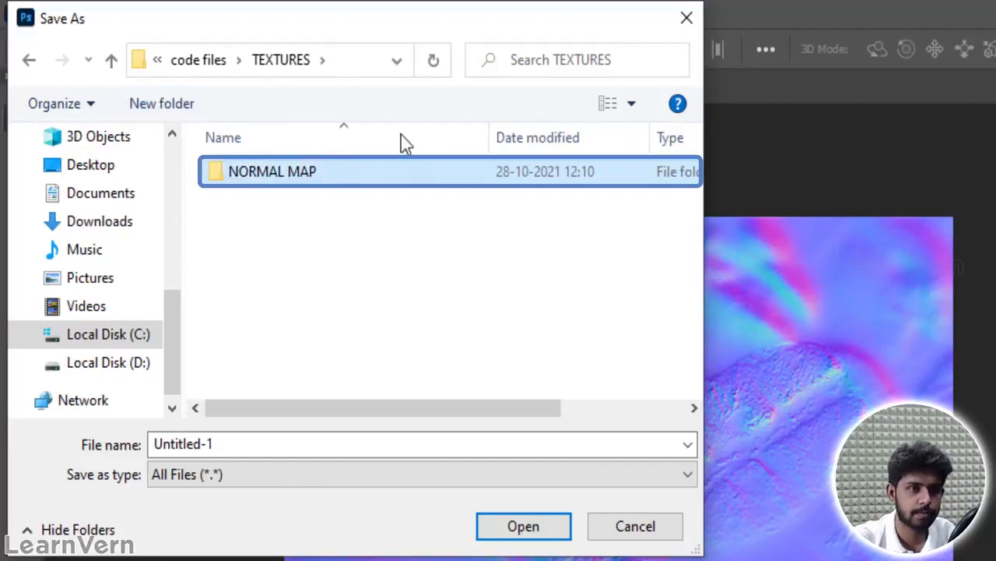
pyautogui.doubleClick(419, 183)
pyautogui.click(532, 537)
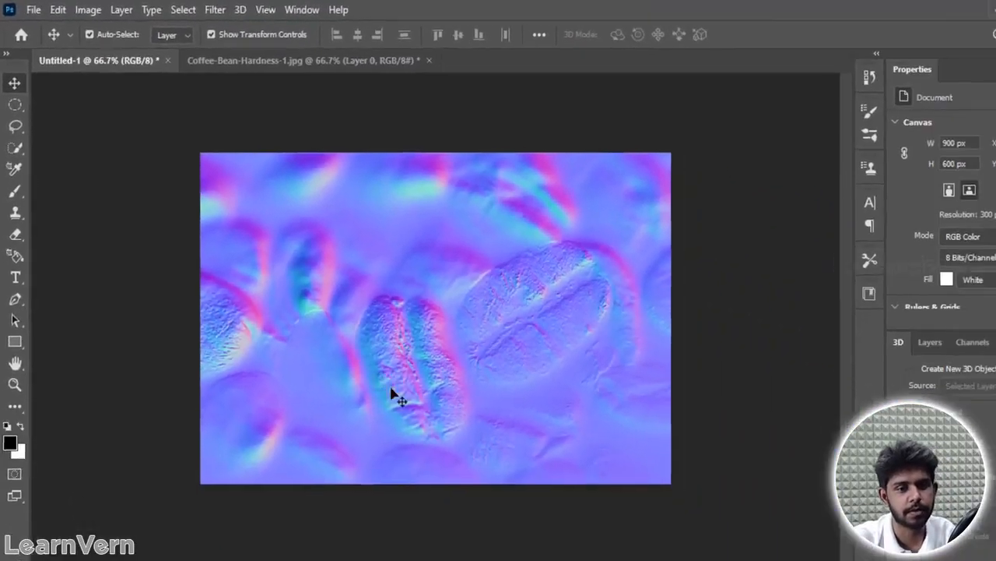
# Step: Switch to Blender, widen the node editor and view the textured bean's creased face from above
pyautogui.moveTo(338, 559)
pyautogui.click(338, 521)
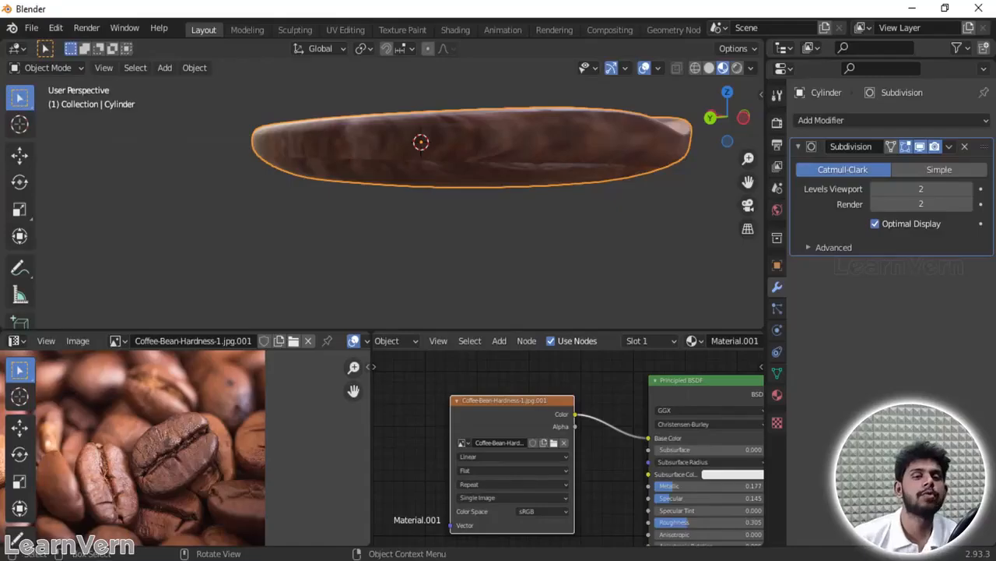
pyautogui.moveTo(482, 98); pyautogui.dragTo(438, 220, button='middle')
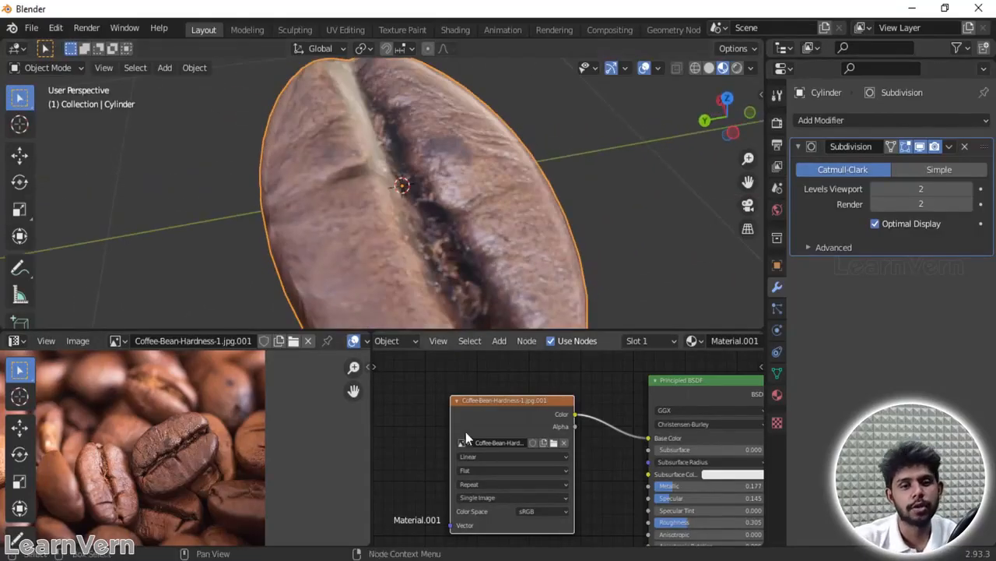
pyautogui.moveTo(371, 386); pyautogui.dragTo(297, 394)
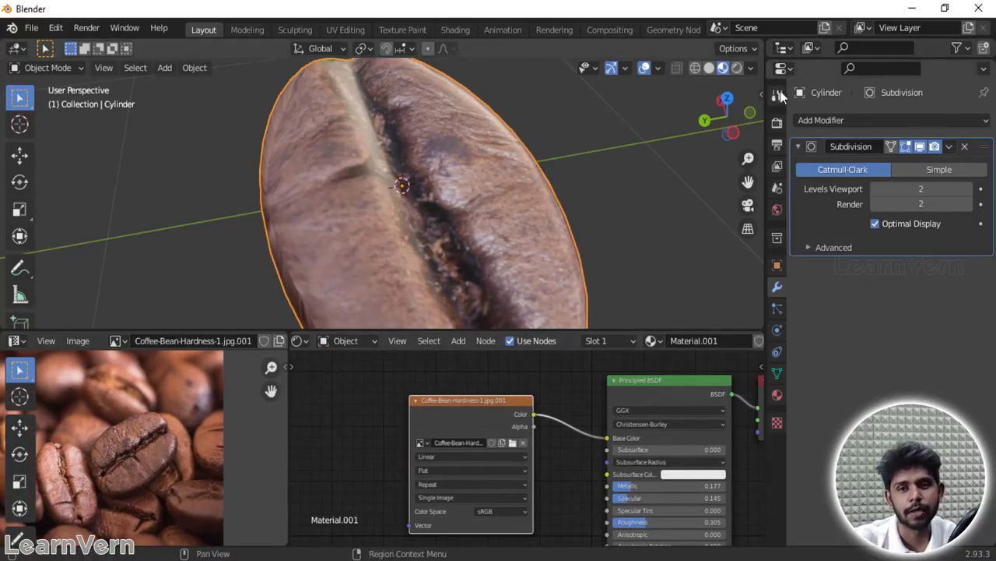
pyautogui.moveTo(743, 120); pyautogui.dragTo(708, 155)
pyautogui.moveTo(458, 102); pyautogui.dragTo(448, 122, button='middle')
pyautogui.scroll(-4, 448, 127)
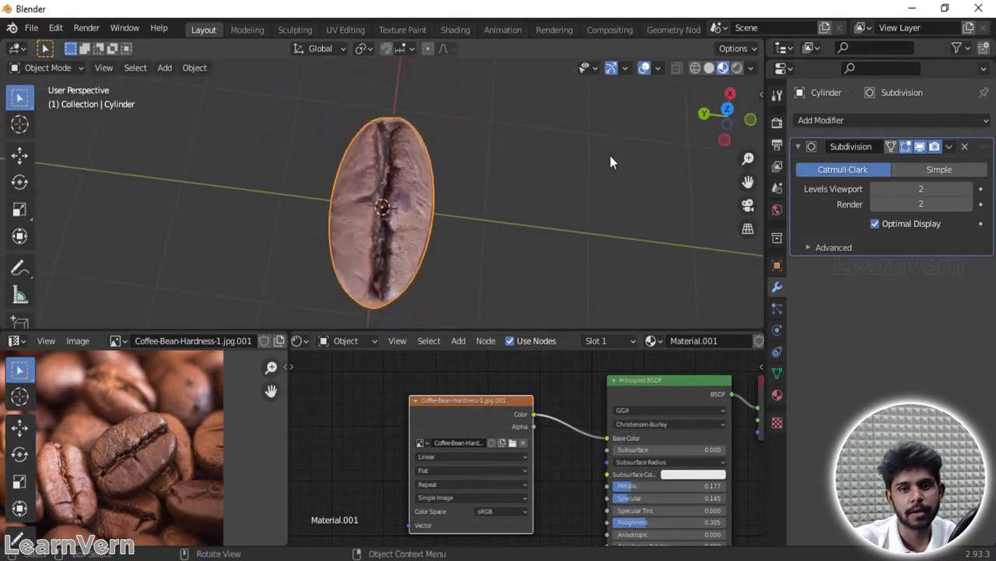
pyautogui.moveTo(736, 123)
pyautogui.mouseDown()
pyautogui.moveTo(721, 121)
pyautogui.moveTo(748, 117)
pyautogui.mouseUp()
# Step: Add a Normal Map node to Material.001 and connect its Normal output to the Principled BSDF's Normal input
pyautogui.moveTo(391, 418); pyautogui.dragTo(412, 390, button='middle')
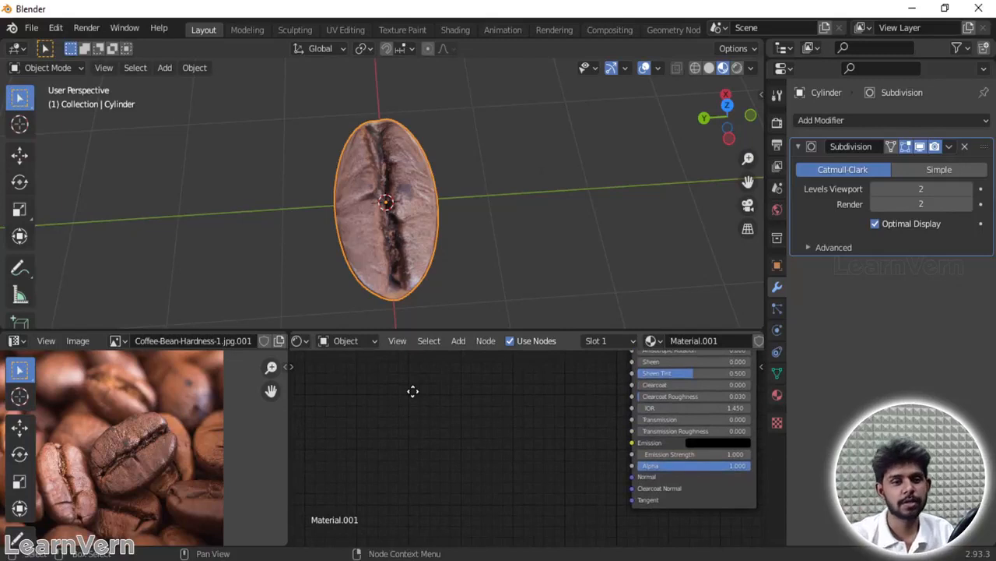
pyautogui.scroll(-2, 475, 444)
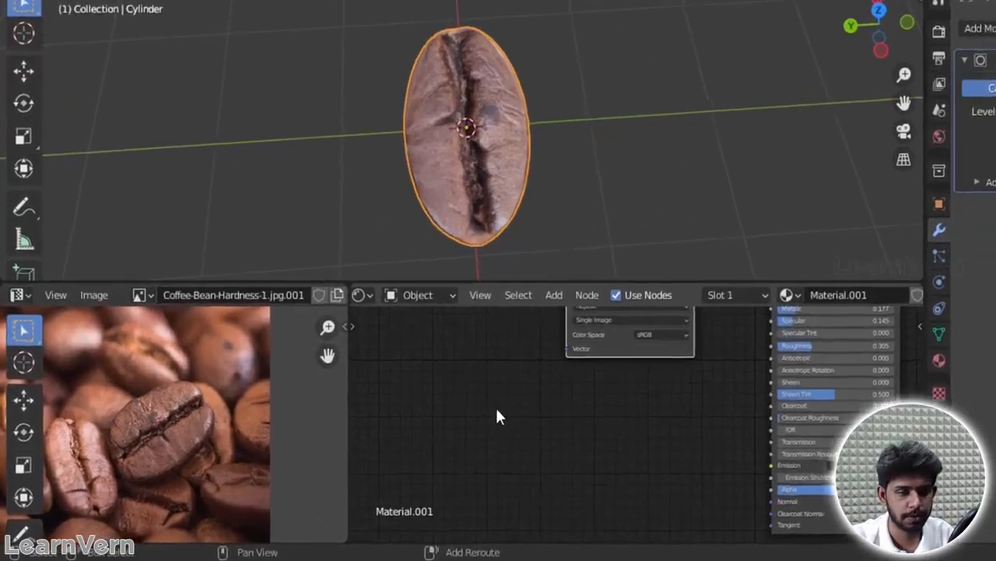
pyautogui.hotkey('shift', 'a')
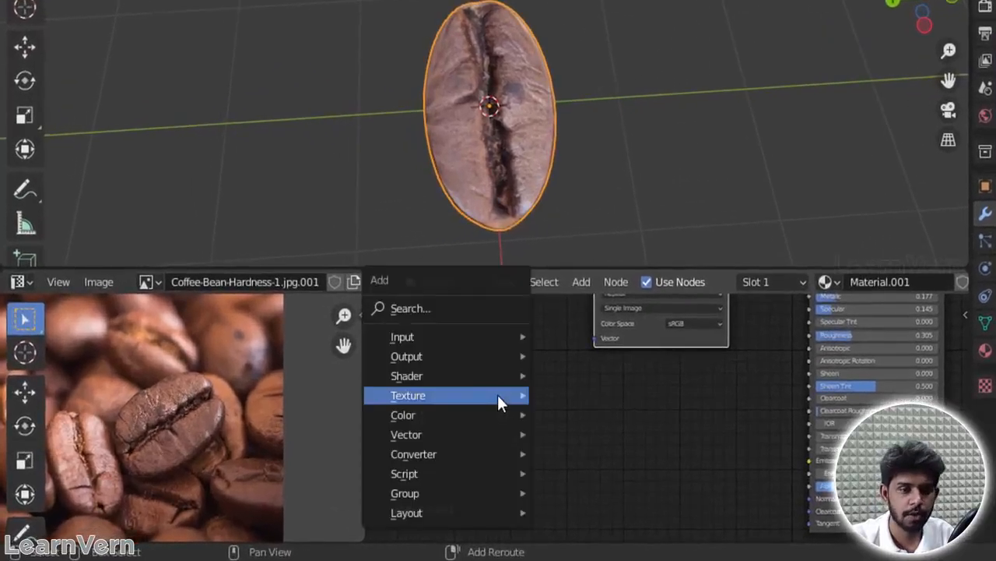
pyautogui.moveTo(455, 451)
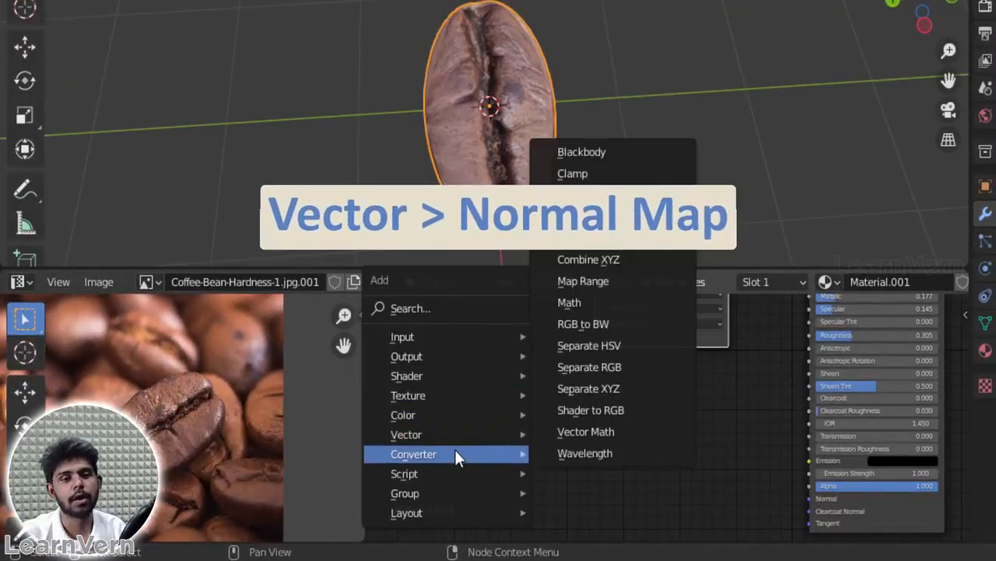
pyautogui.moveTo(437, 433)
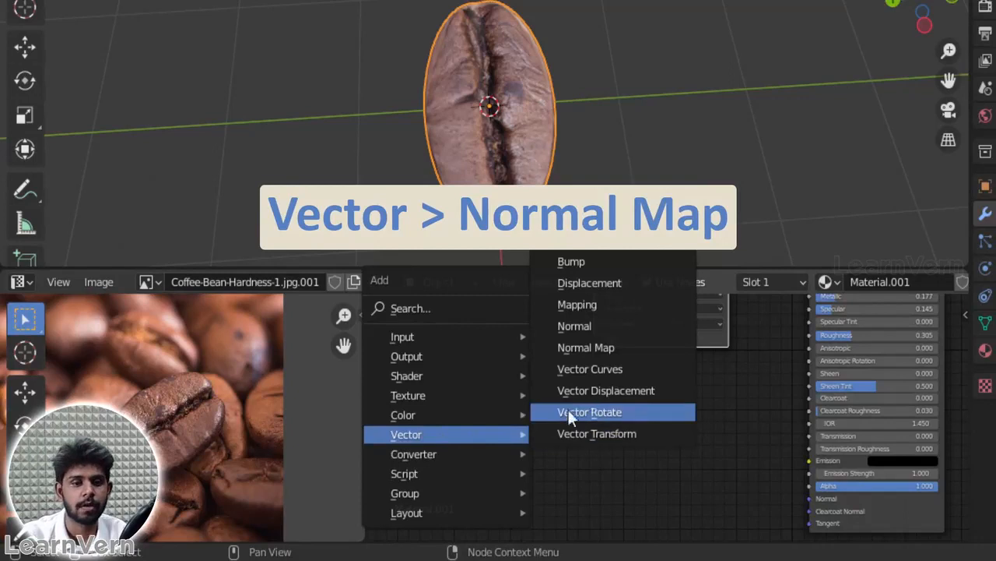
pyautogui.click(603, 347)
pyautogui.click(614, 460)
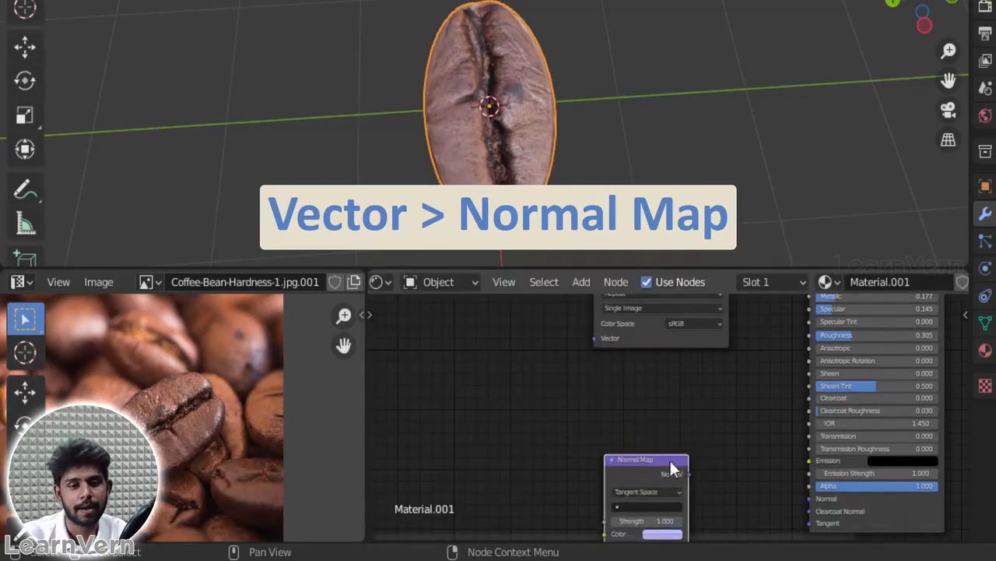
pyautogui.press('KP_Decimal')
pyautogui.moveTo(680, 375); pyautogui.dragTo(802, 400)
pyautogui.click(392, 408)
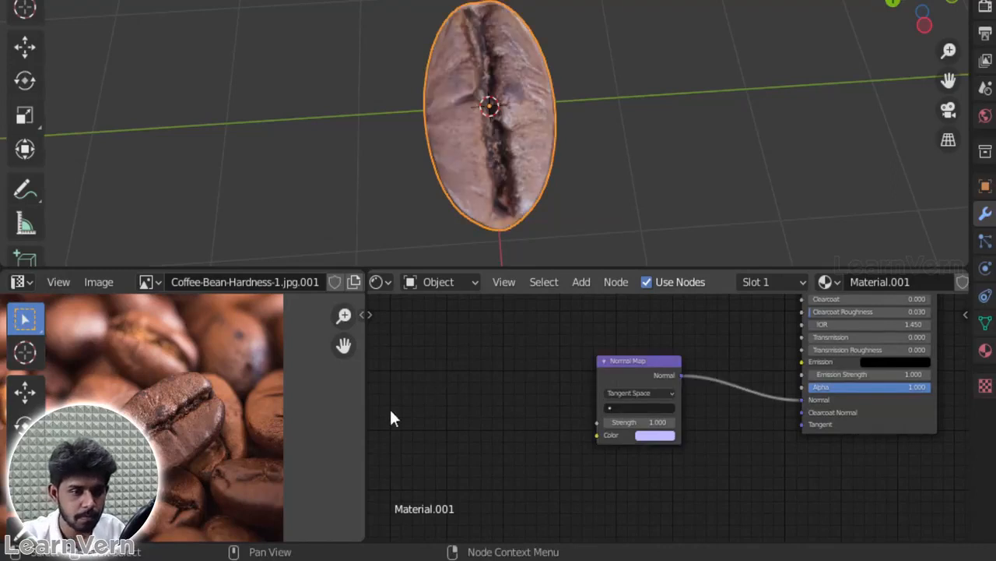
# Step: Bring Untitled-1.png from the NORMAL MAP folder into the material as an image texture and connect its Color to the Normal Map's Color
pyautogui.hotkey('alt', 'Tab')
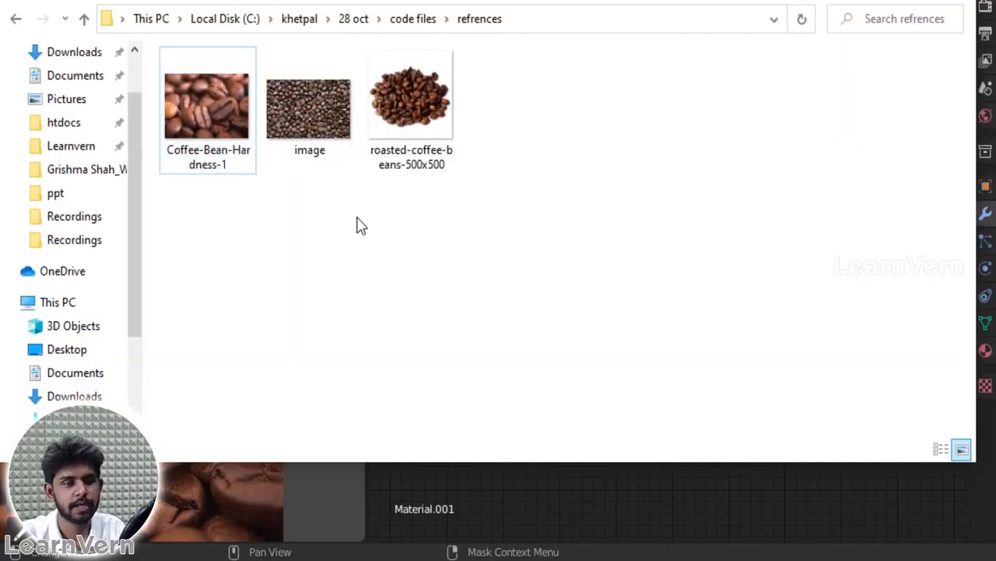
pyautogui.hotkey('alt', 'Left')
pyautogui.doubleClick(251, 100)
pyautogui.click(243, 92)
pyautogui.doubleClick(243, 92)
pyautogui.moveTo(238, 86); pyautogui.dragTo(411, 357)
pyautogui.hotkey('alt', 'Tab')
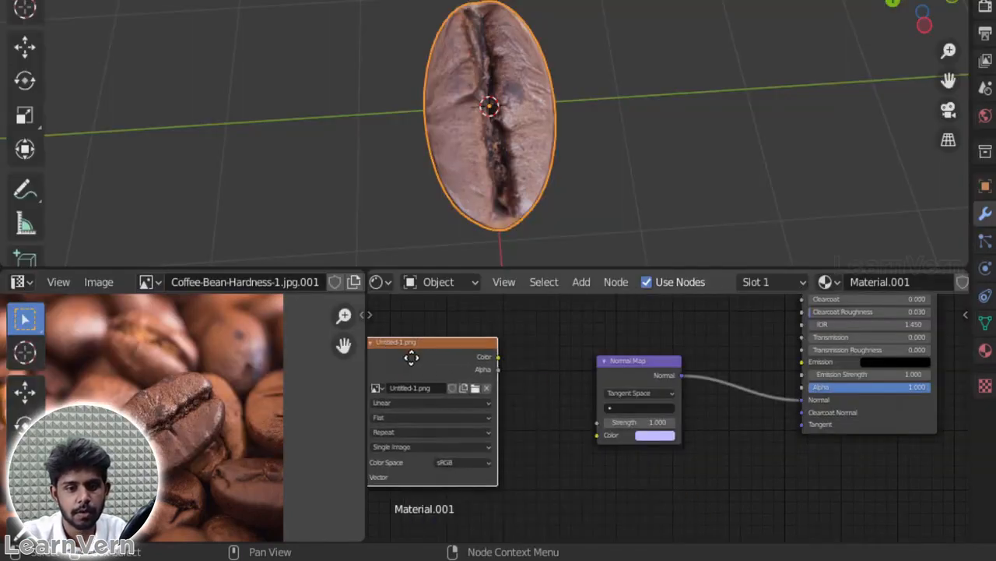
pyautogui.moveTo(497, 356); pyautogui.dragTo(597, 435)
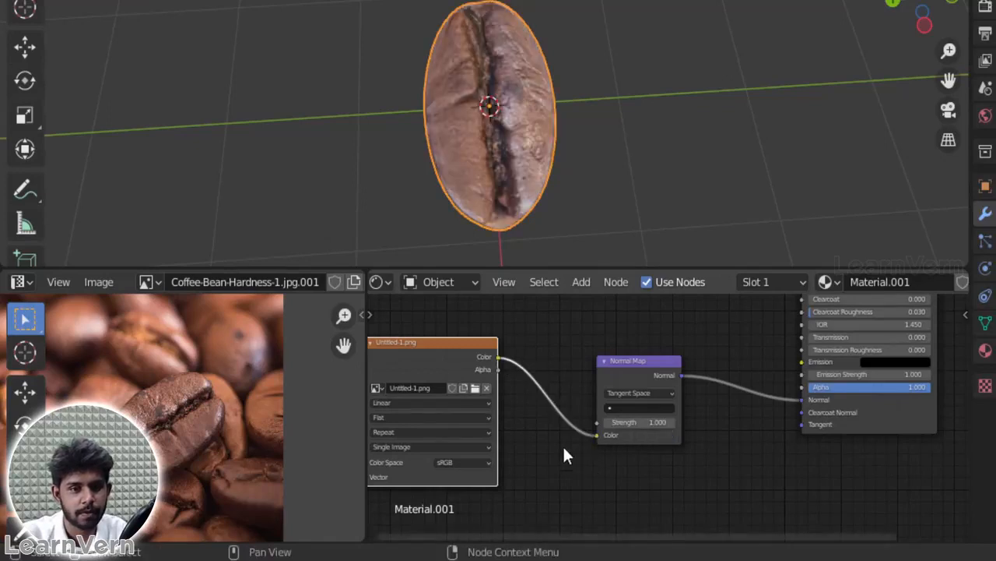
# Step: Inspect the bean's surface up close and display Untitled-1.png in the image editor
pyautogui.scroll(2, 495, 158)
pyautogui.moveTo(581, 168); pyautogui.dragTo(476, 260, button='middle')
pyautogui.click(154, 285)
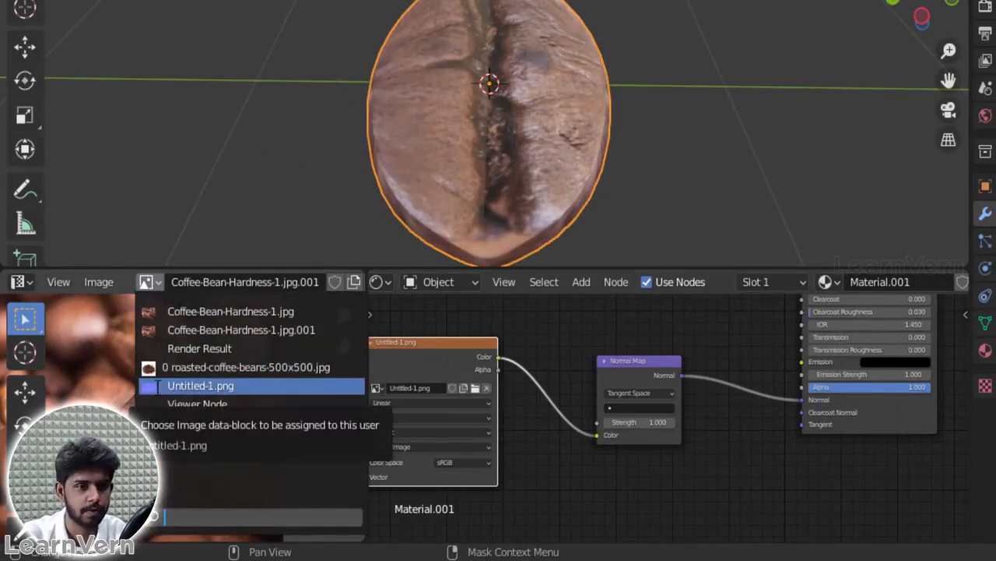
pyautogui.click(158, 385)
# Step: Select the bean's whole mesh in Edit Mode, scale up and reposition its UVs over the bean in the normal map, and widen the UV editor
pyautogui.press('Tab')
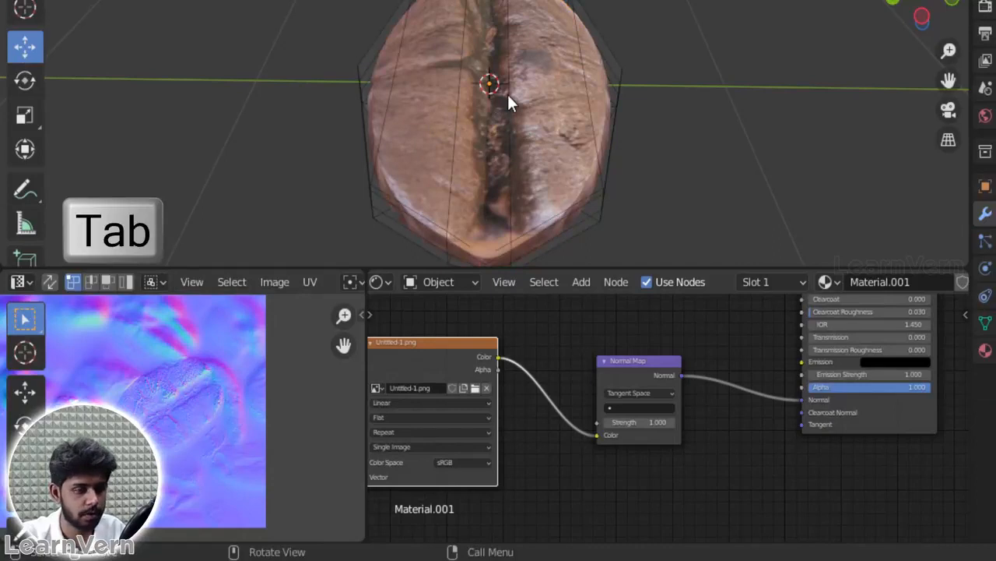
pyautogui.press('a')
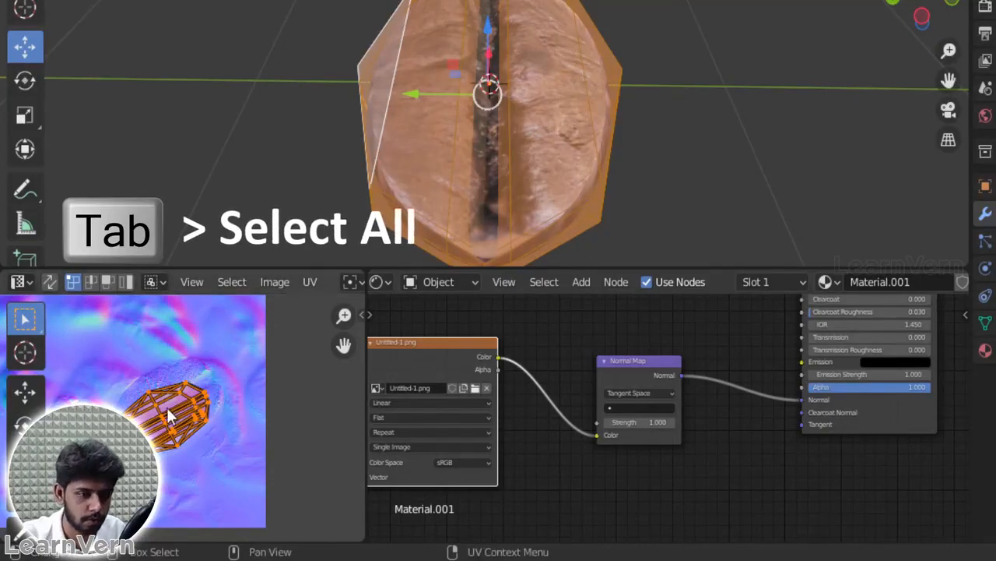
pyautogui.press('s')
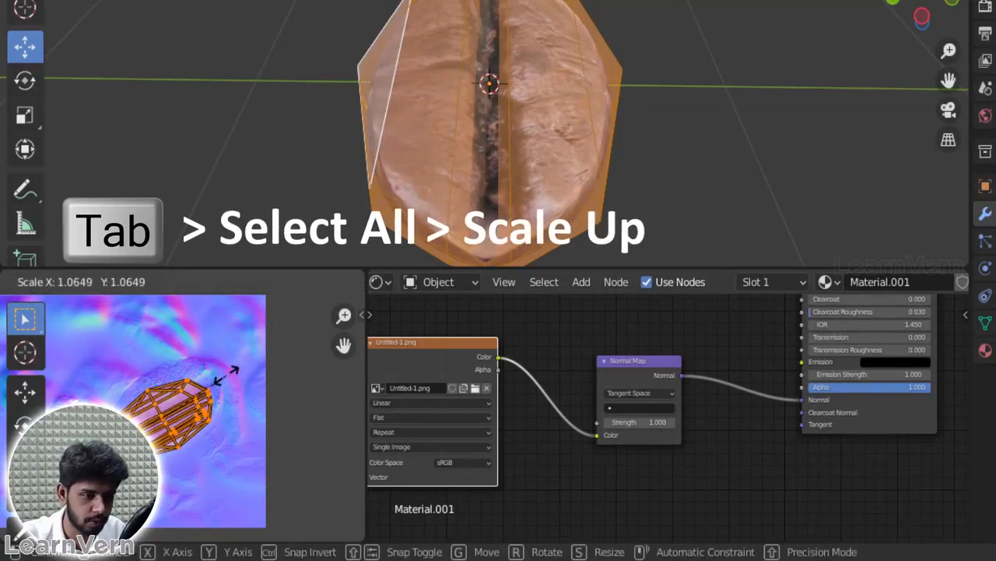
pyautogui.click(231, 374)
pyautogui.press('g')
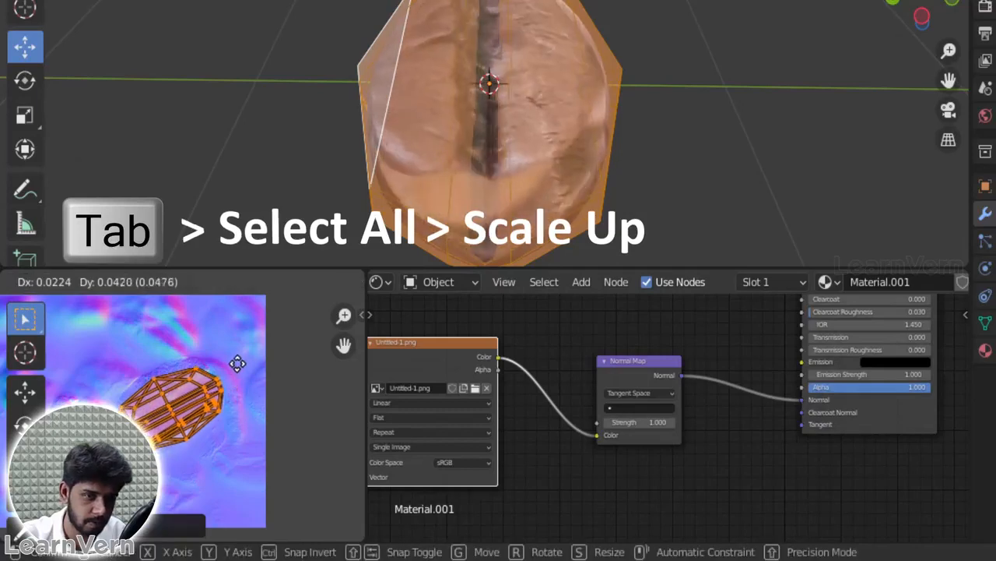
pyautogui.click(236, 362)
pyautogui.moveTo(364, 390); pyautogui.dragTo(674, 389)
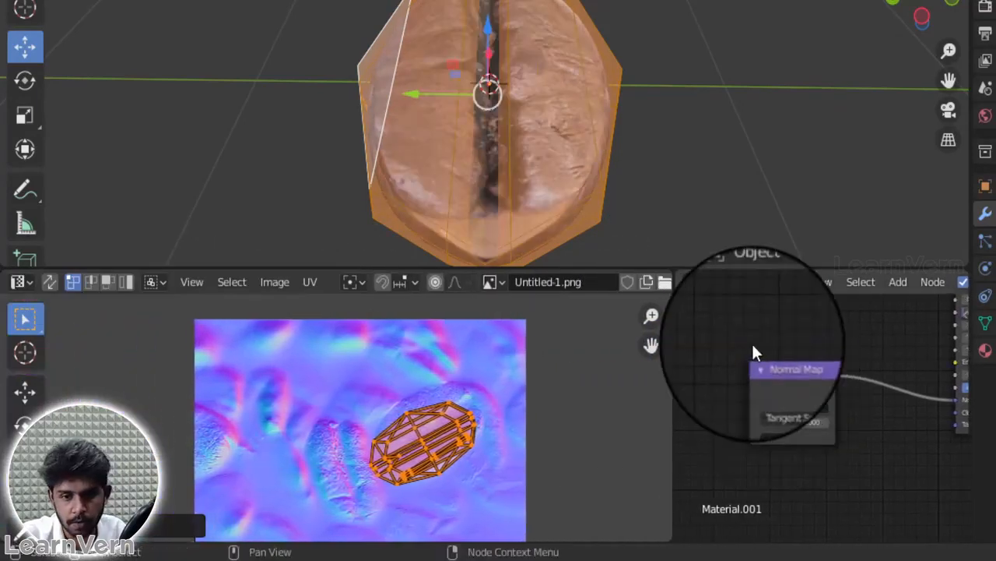
pyautogui.press('Tab')
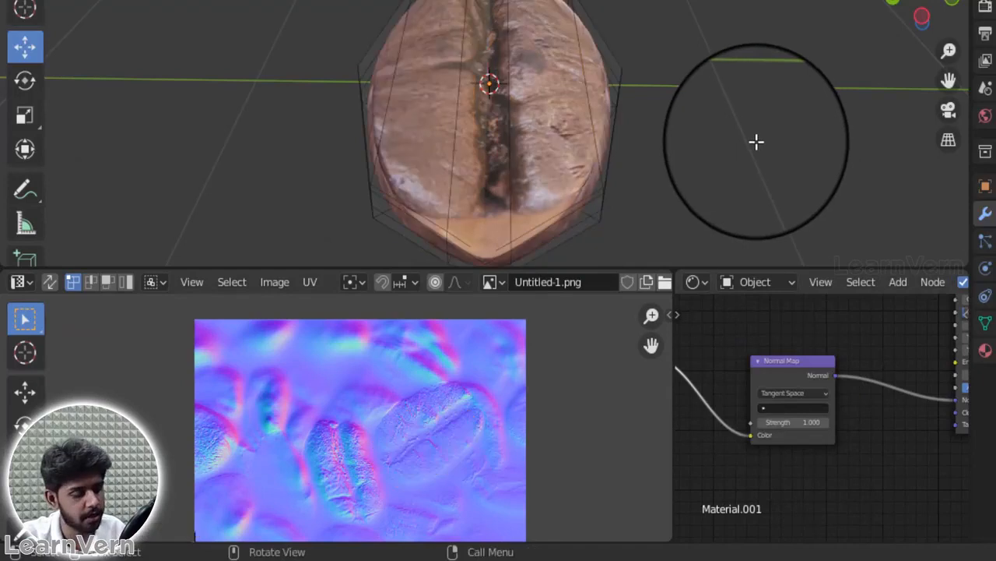
# Step: Raise the strength of the Normal Map node to 4.4
pyautogui.moveTo(915, 27); pyautogui.dragTo(930, 45)
pyautogui.moveTo(802, 422); pyautogui.dragTo(825, 373)
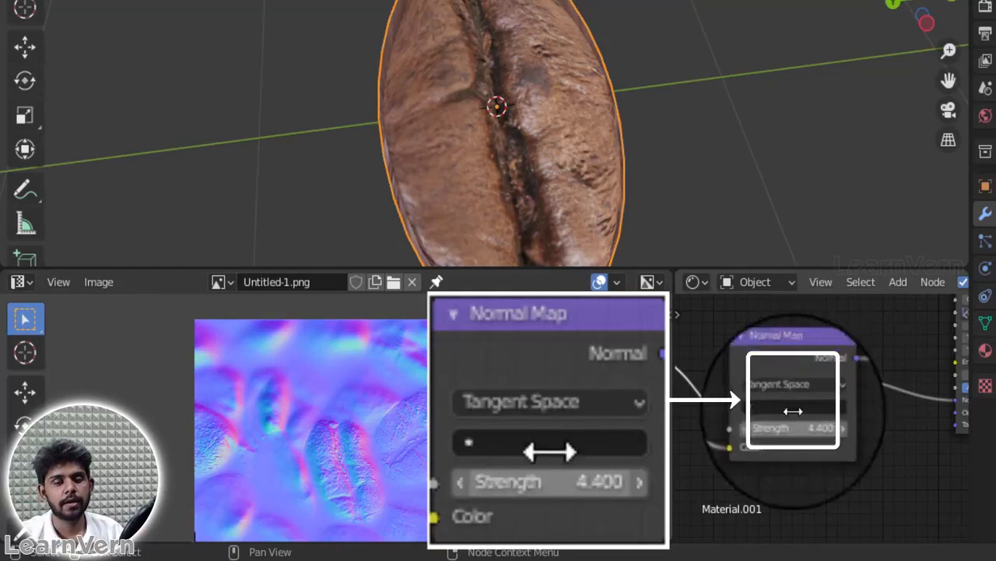
# Step: Widen the shader editor and add connected Mapping and Texture Coordinate nodes to the Untitled-1.png image texture
pyautogui.moveTo(782, 350); pyautogui.dragTo(893, 324, button='middle')
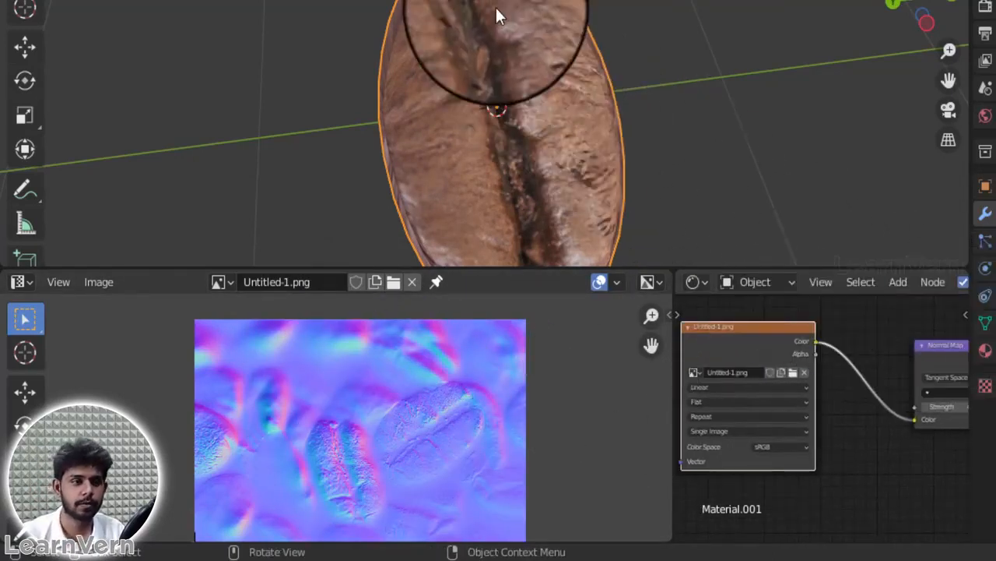
pyautogui.press('Tab')
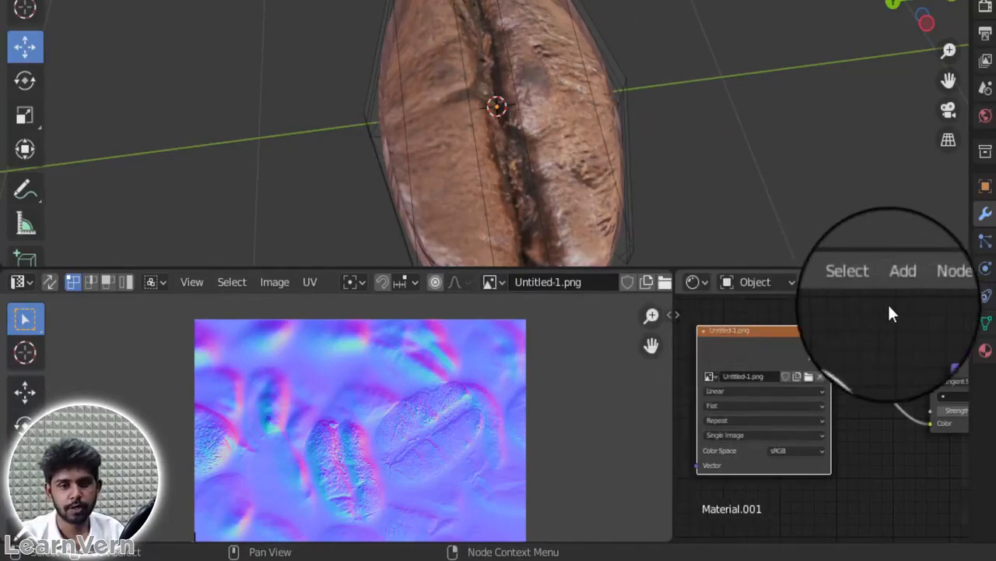
pyautogui.moveTo(670, 342); pyautogui.dragTo(562, 350)
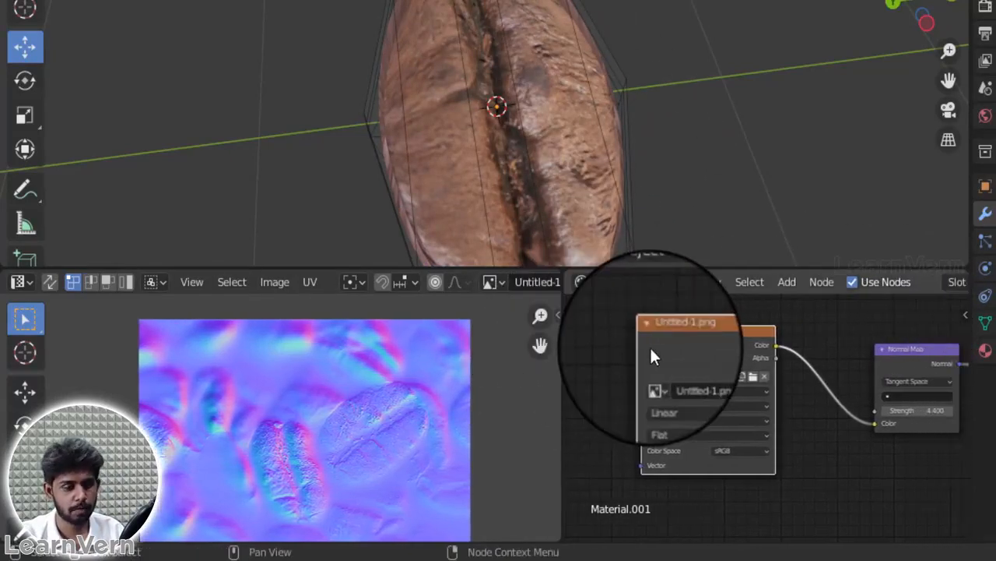
pyautogui.hotkey('ctrl', 't')
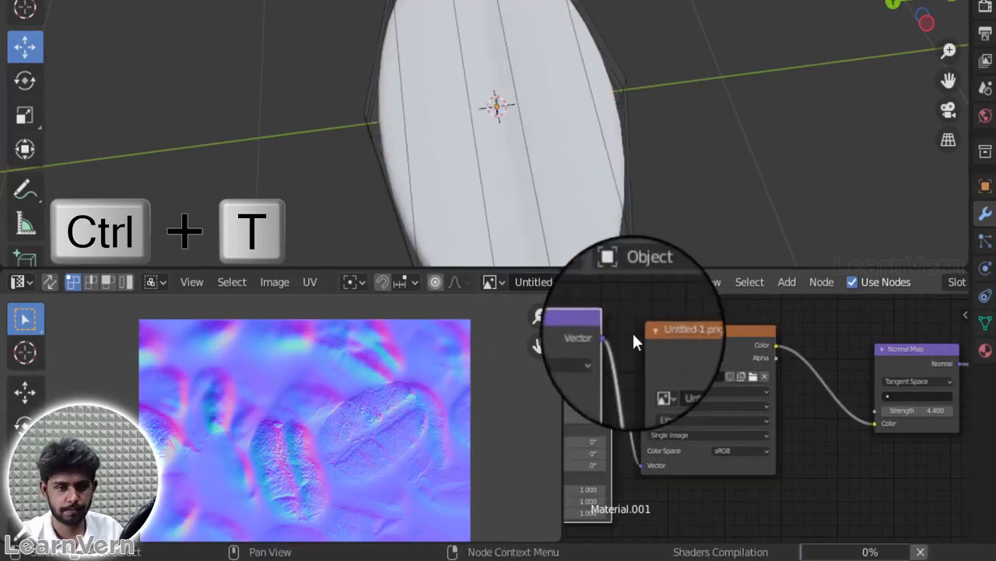
pyautogui.moveTo(632, 316); pyautogui.dragTo(807, 290, button='middle')
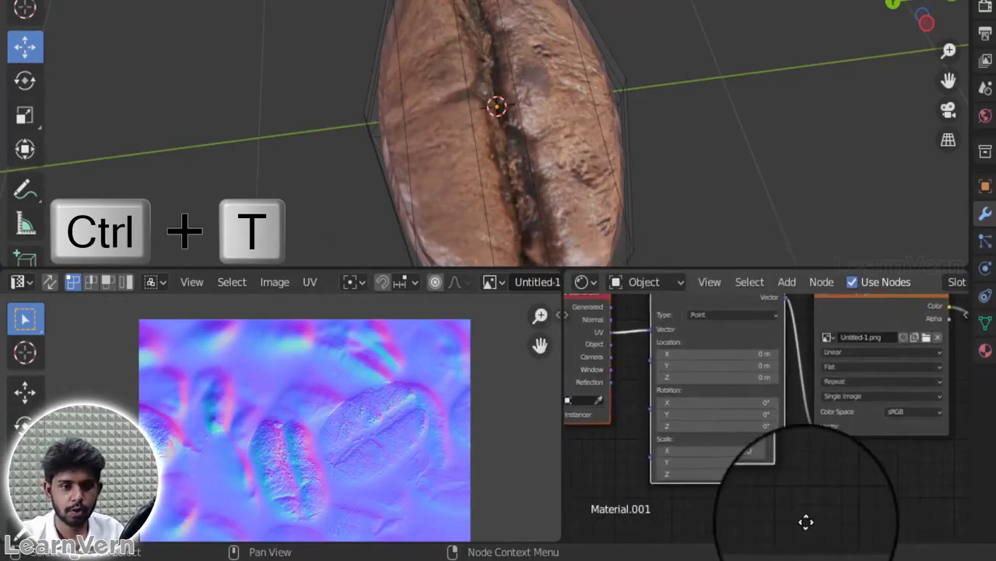
# Step: Select the whole bean mesh and try changing the Mapping node's Y rotation and Y location
pyautogui.press('a')
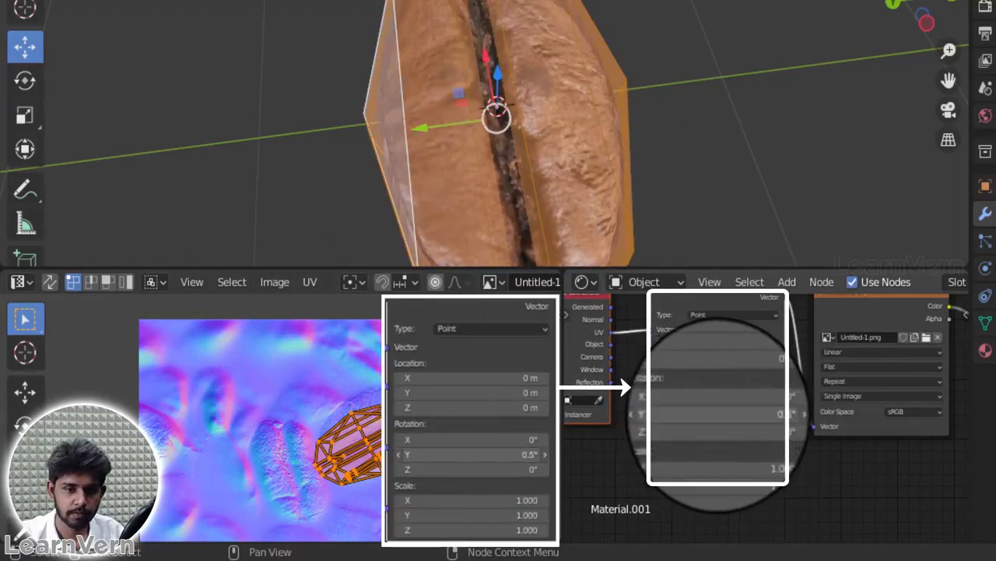
pyautogui.moveTo(725, 414); pyautogui.dragTo(927, 387)
pyautogui.rightClick(926, 388)
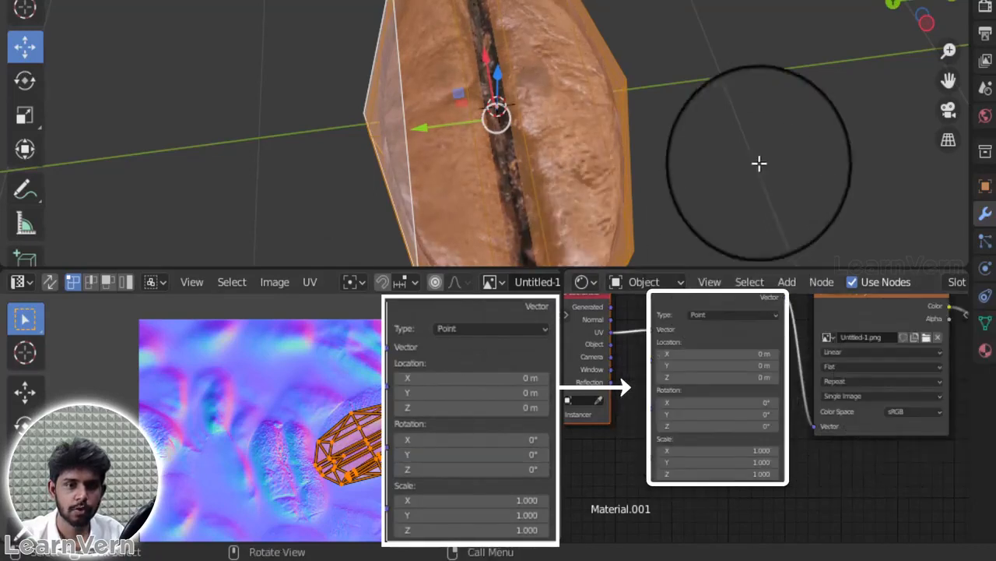
pyautogui.click(764, 142)
pyautogui.press('Escape')
pyautogui.press('Tab')
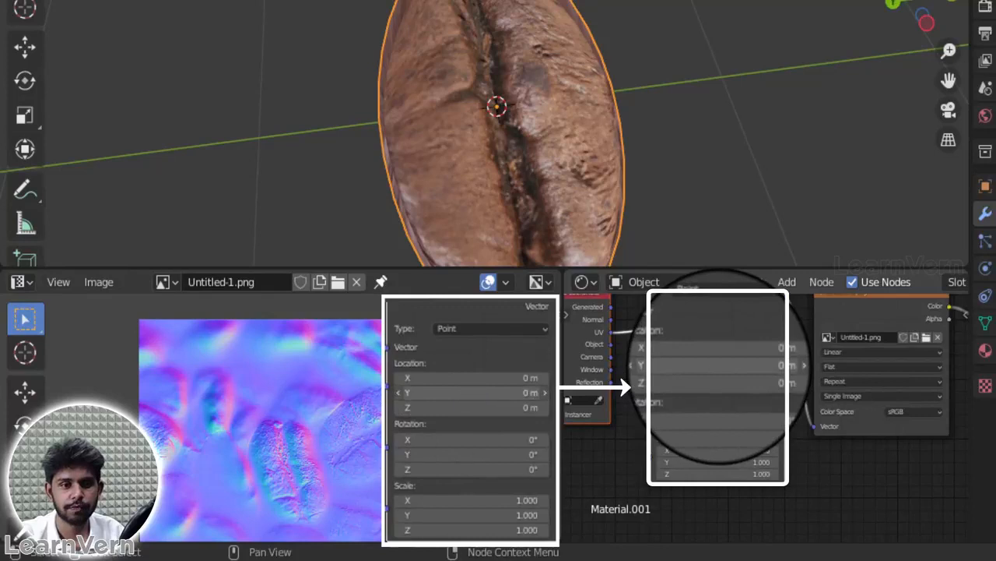
pyautogui.moveTo(716, 365)
pyautogui.mouseDown()
pyautogui.moveTo(745, 365)
pyautogui.moveTo(726, 365)
pyautogui.mouseUp()
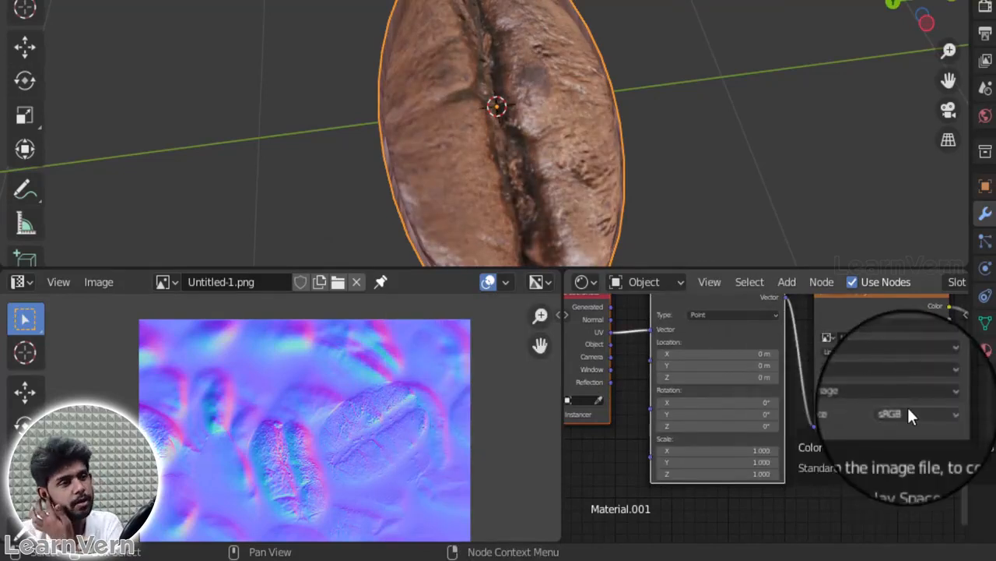
# Step: Set the Untitled-1.png texture's color space to Non-Color and lower the Normal Map strength to 2.2
pyautogui.click(911, 414)
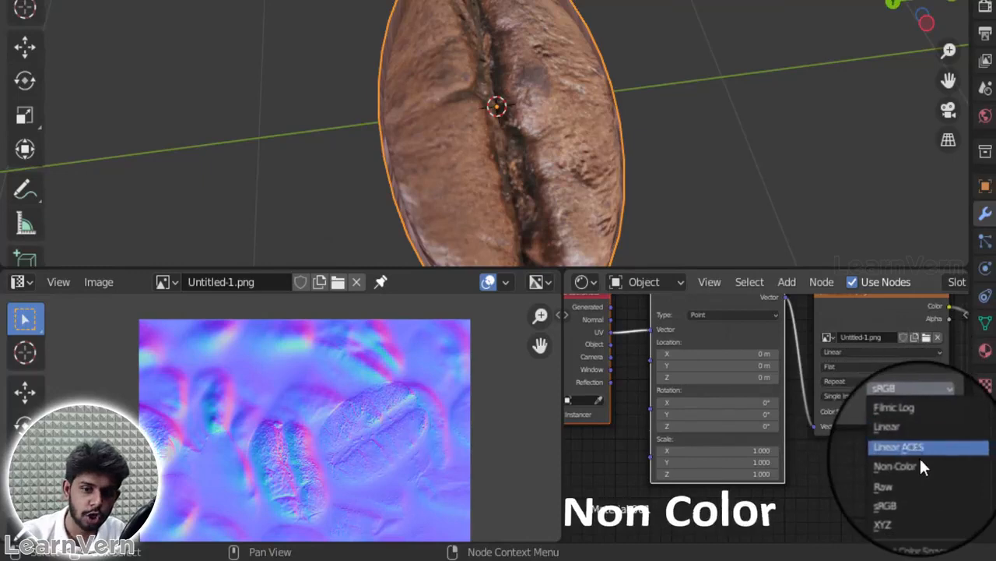
pyautogui.click(921, 466)
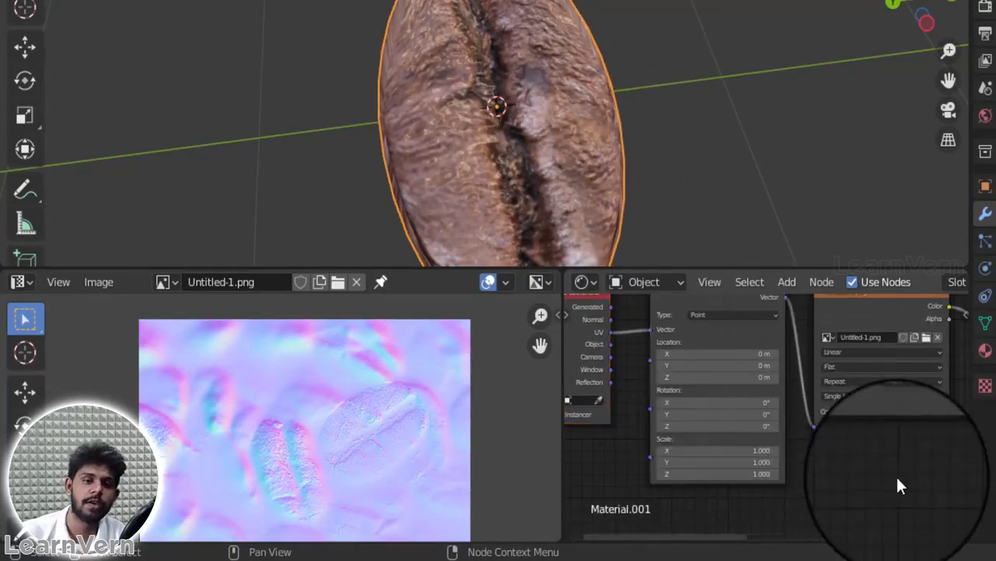
pyautogui.moveTo(883, 487); pyautogui.dragTo(602, 479, button='middle')
pyautogui.moveTo(830, 363); pyautogui.dragTo(802, 365)
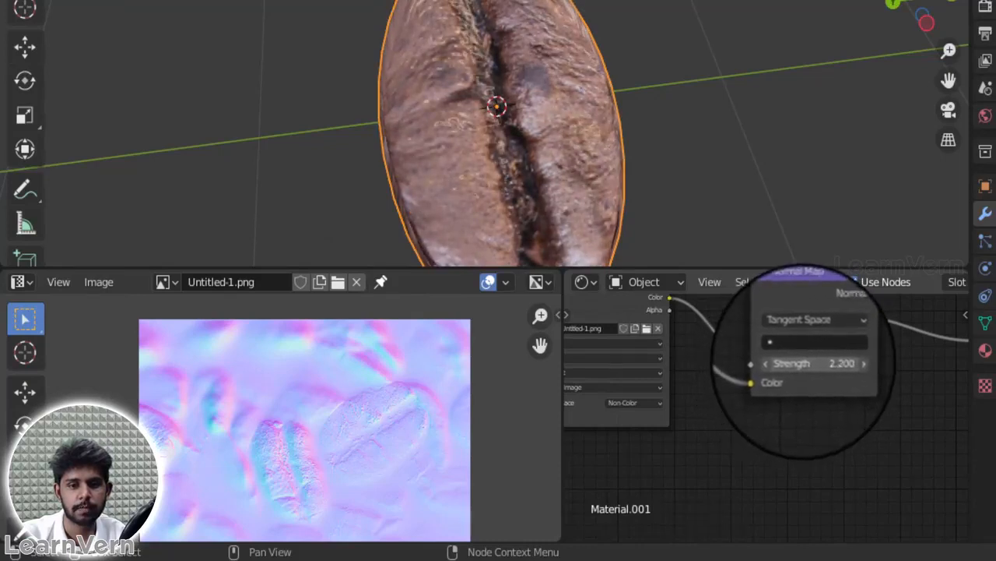
# Step: Try a Mapping X location of 0.3 m, show the bean's UVs over the normal map, and reset the location to 0
pyautogui.moveTo(767, 426); pyautogui.dragTo(640, 423, button='middle')
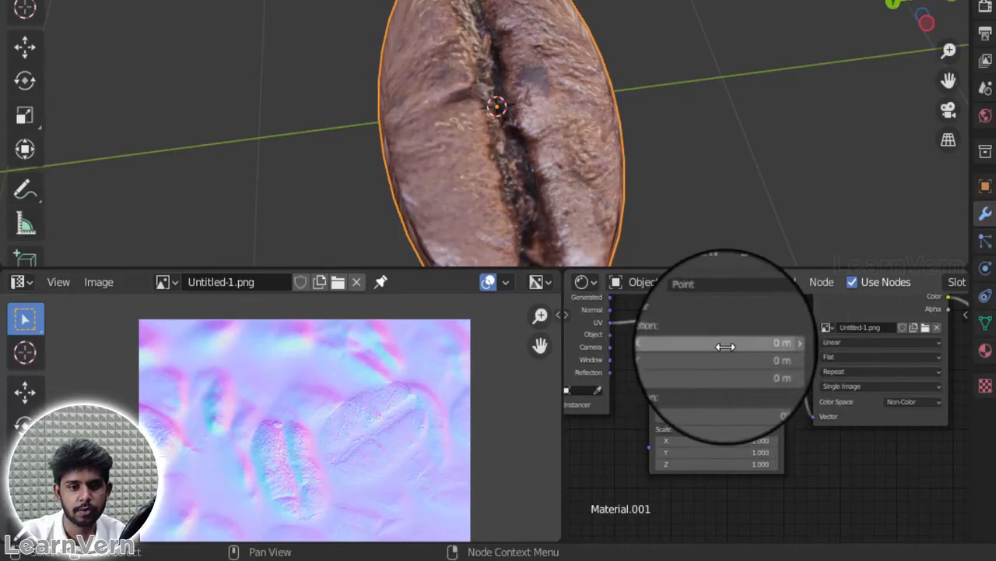
pyautogui.moveTo(729, 346); pyautogui.dragTo(715, 366)
pyautogui.press('Tab')
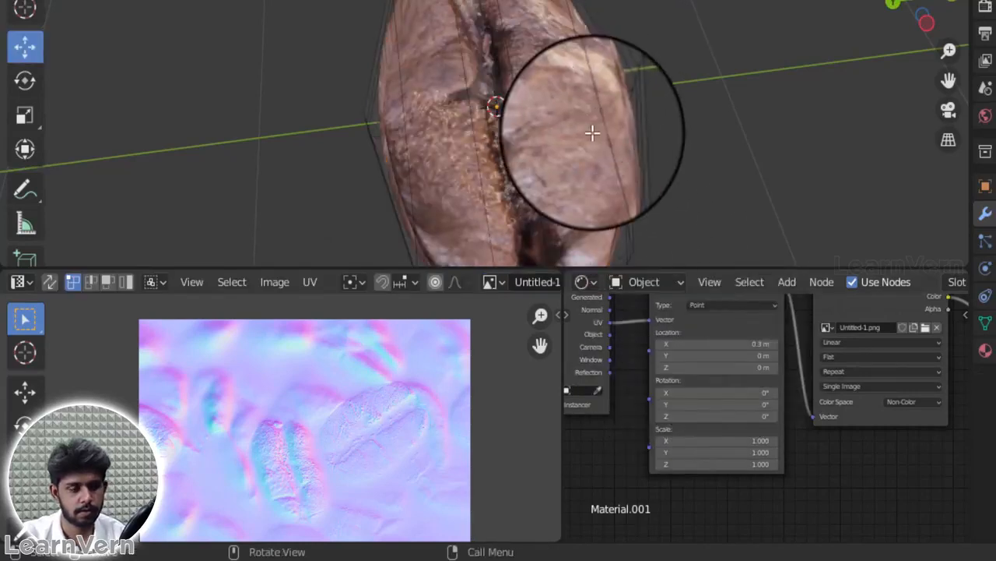
pyautogui.press('a')
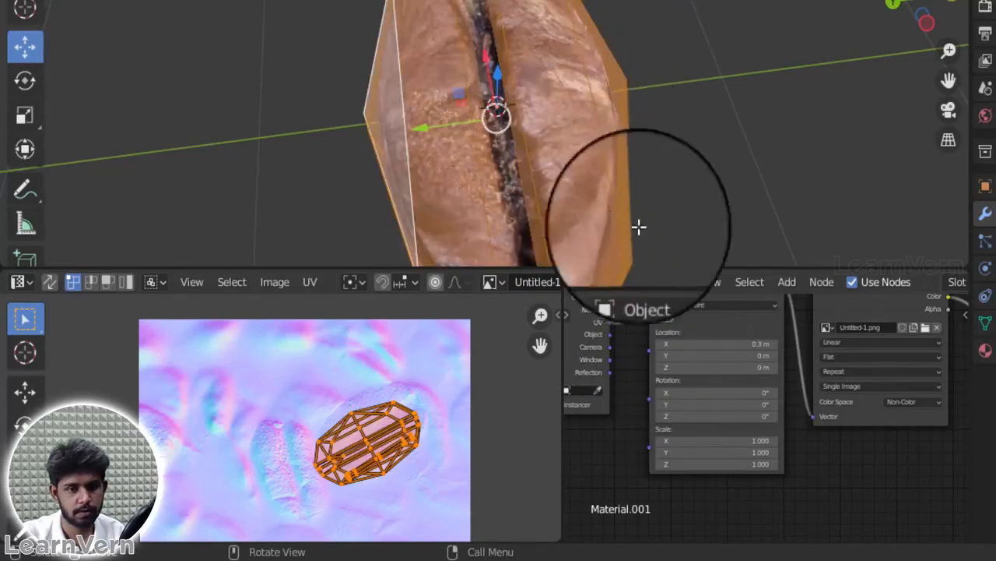
pyautogui.moveTo(736, 344); pyautogui.dragTo(736, 343)
pyautogui.click(736, 344)
pyautogui.write('0')
pyautogui.press('Return')
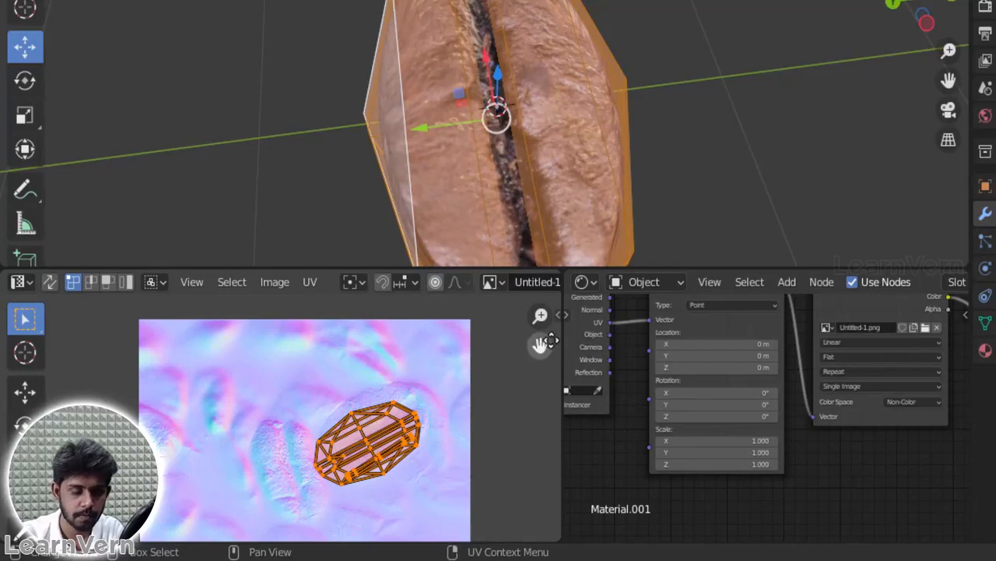
# Step: Try shifting and scaling the bean's UVs over the normal map, and reduce the Mapping node's X scale to 0
pyautogui.press('n')
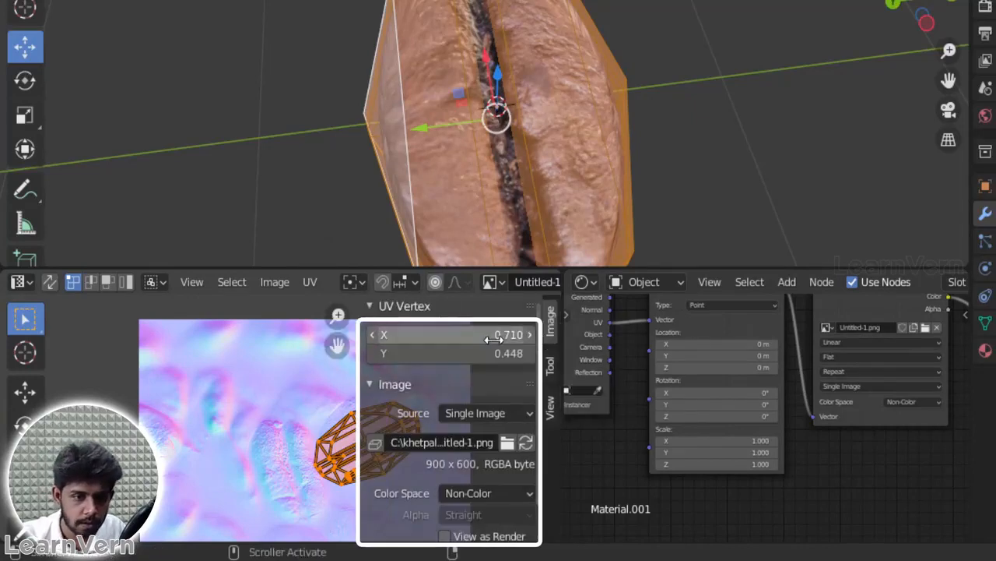
pyautogui.moveTo(451, 335); pyautogui.dragTo(475, 335)
pyautogui.press('n')
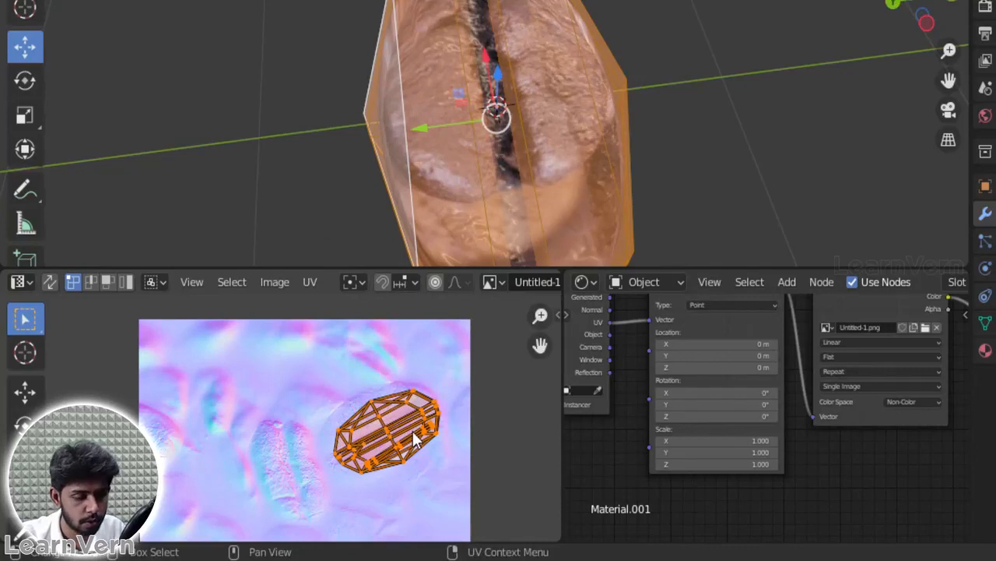
pyautogui.press('g')
pyautogui.click(438, 413)
pyautogui.press('s')
pyautogui.click(450, 410)
pyautogui.press('Tab')
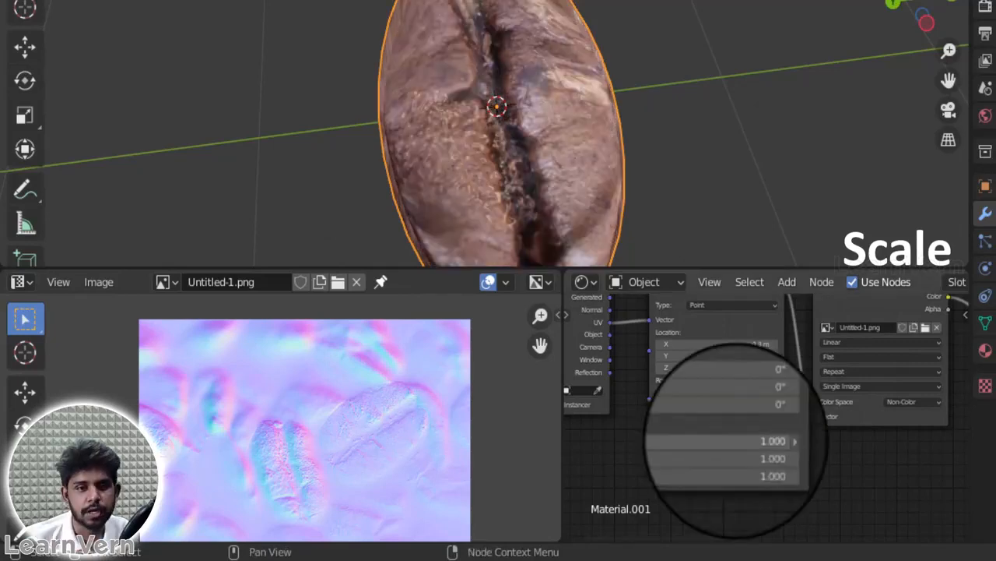
pyautogui.moveTo(737, 440)
pyautogui.mouseDown()
pyautogui.moveTo(995, 433)
pyautogui.moveTo(497, 434)
pyautogui.moveTo(255, 463)
pyautogui.mouseUp()
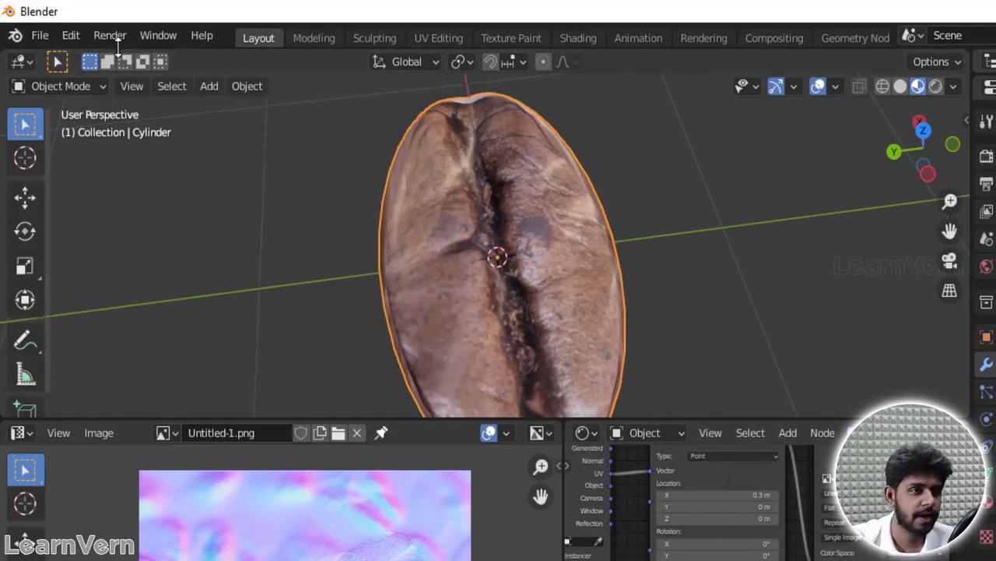
# Step: Look up the Node Wrangler add-on in the Preferences by searching the add-ons for NODE
pyautogui.click(71, 35)
pyautogui.click(108, 316)
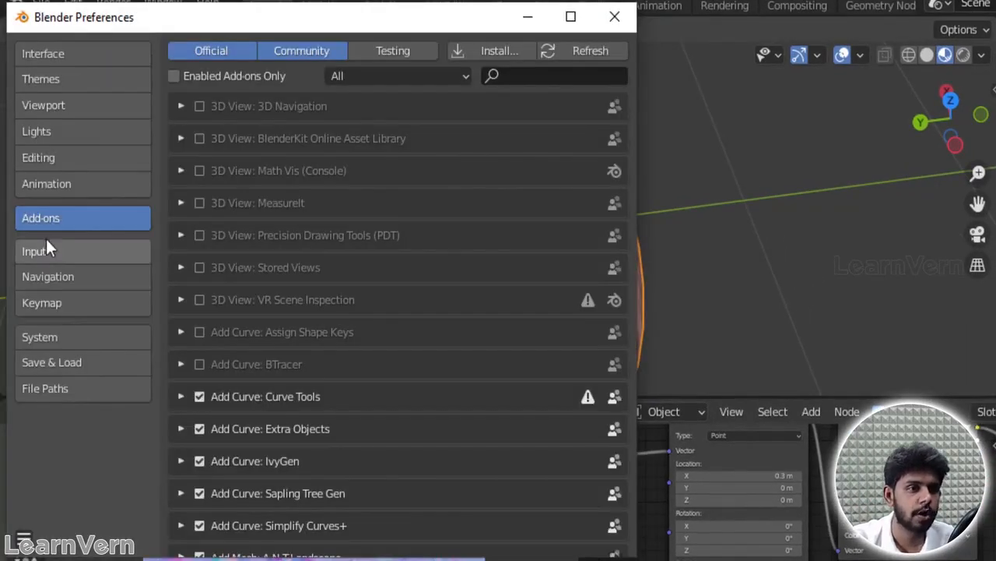
pyautogui.click(519, 76)
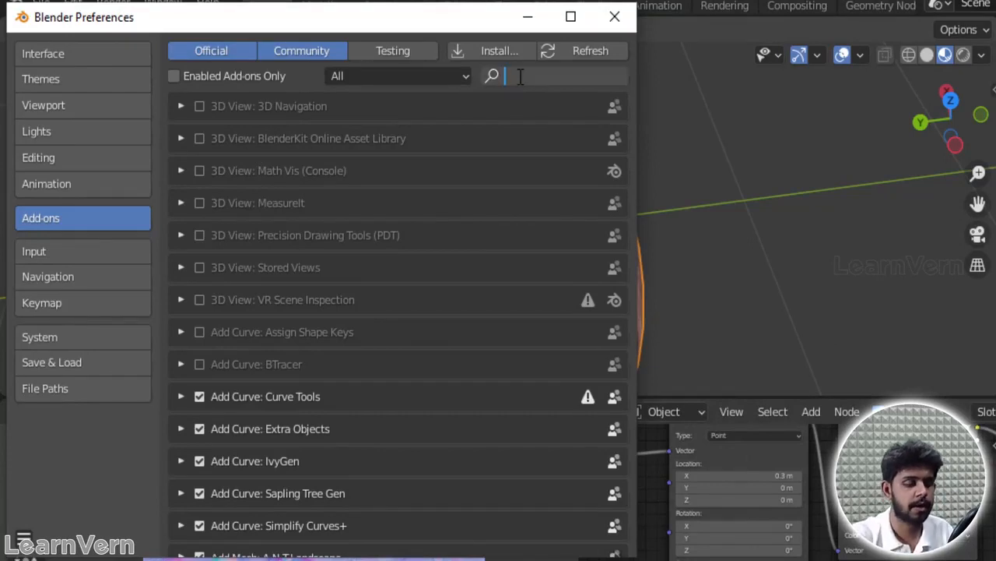
pyautogui.write('NODE')
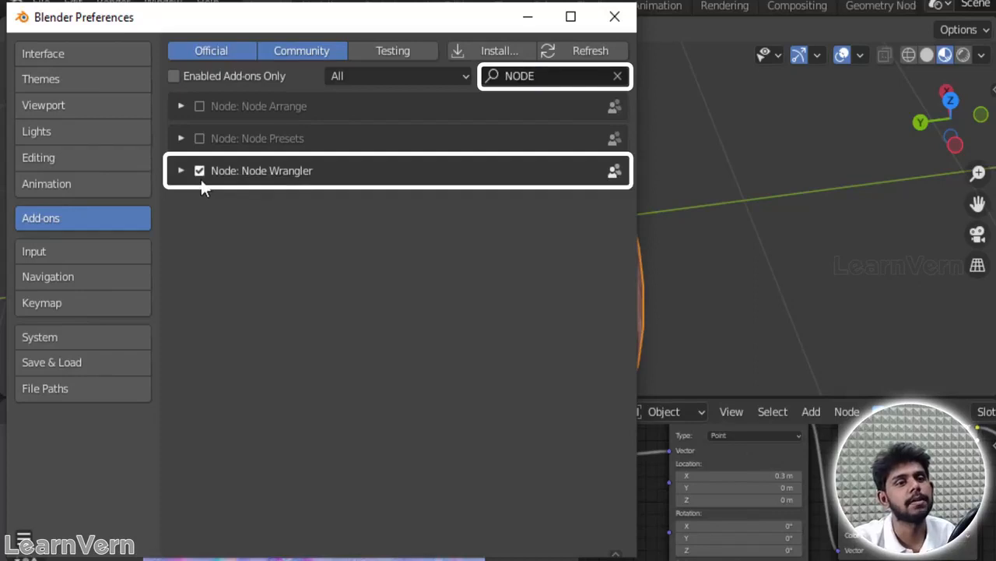
pyautogui.click(615, 20)
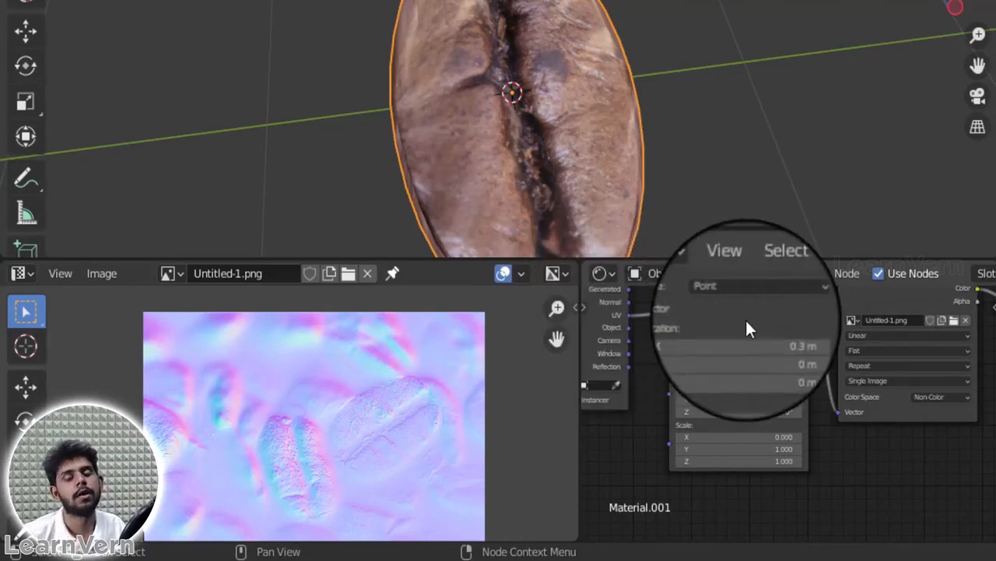
# Step: Reset the Mapping node to an X location of 0 m and an X scale of 1
pyautogui.moveTo(747, 320); pyautogui.dragTo(753, 346, button='middle')
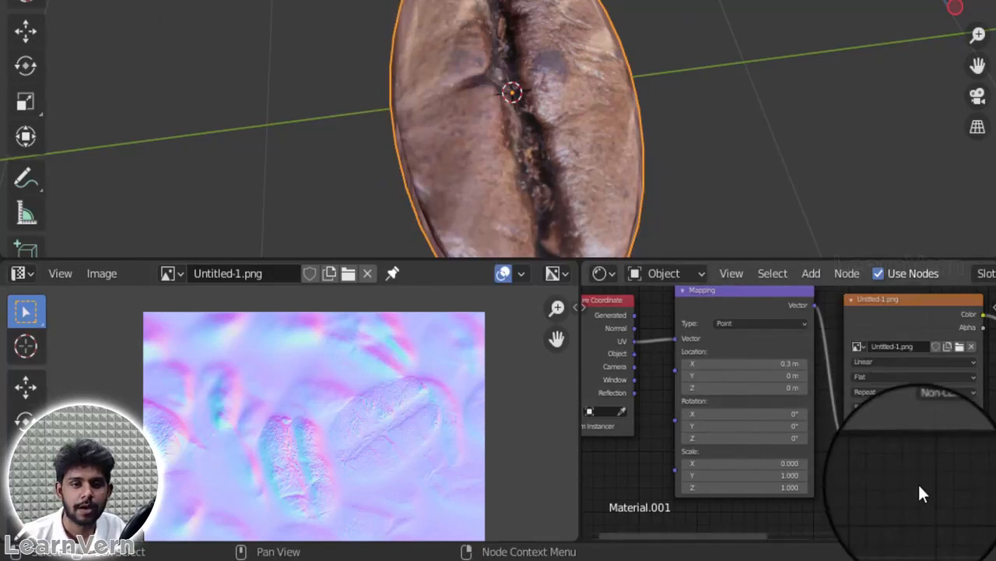
pyautogui.moveTo(743, 363); pyautogui.dragTo(753, 364)
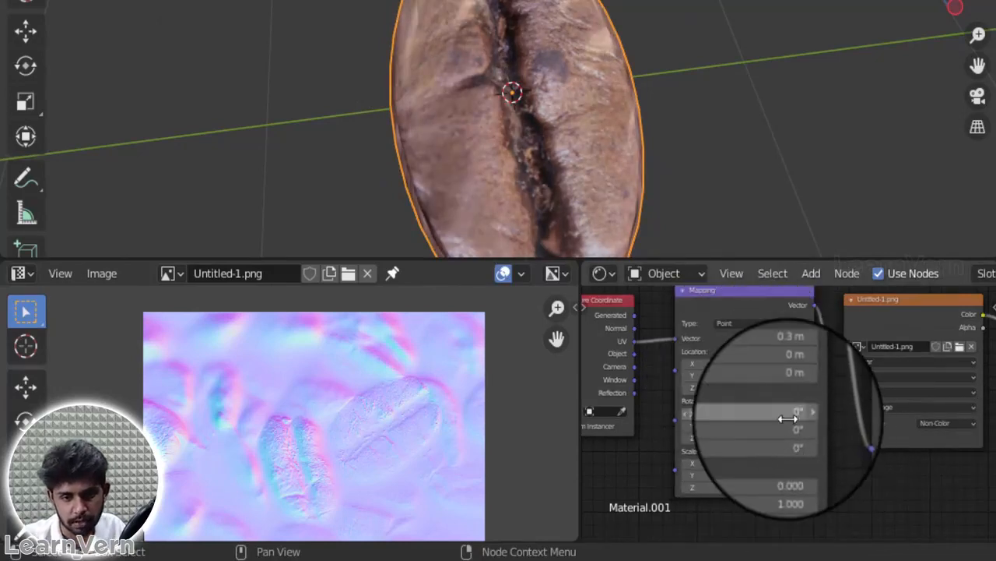
pyautogui.click(745, 362)
pyautogui.write('0')
pyautogui.press('Return')
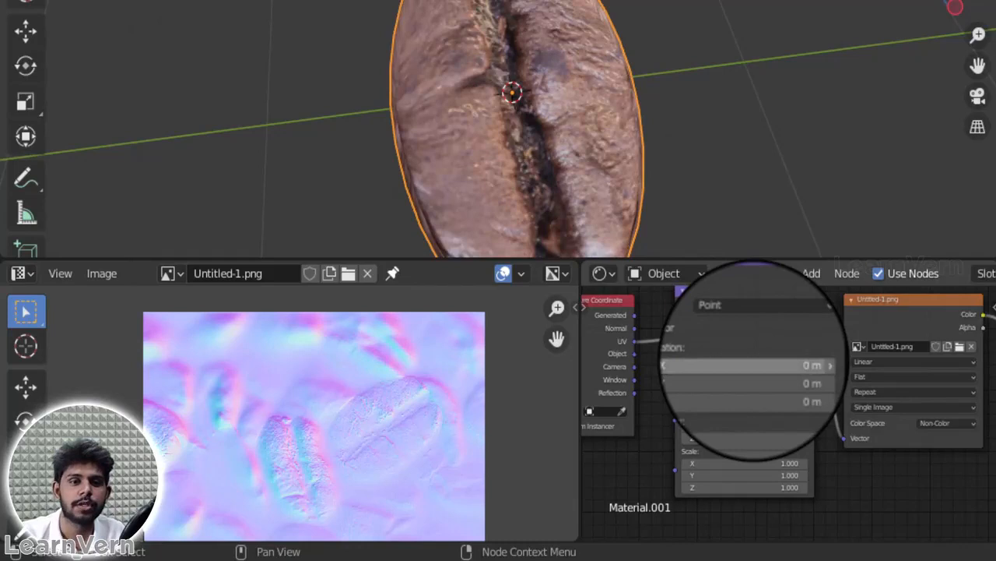
# Step: Lower the strength of the Normal Map node to 1.1
pyautogui.moveTo(879, 556); pyautogui.dragTo(992, 467, button='middle')
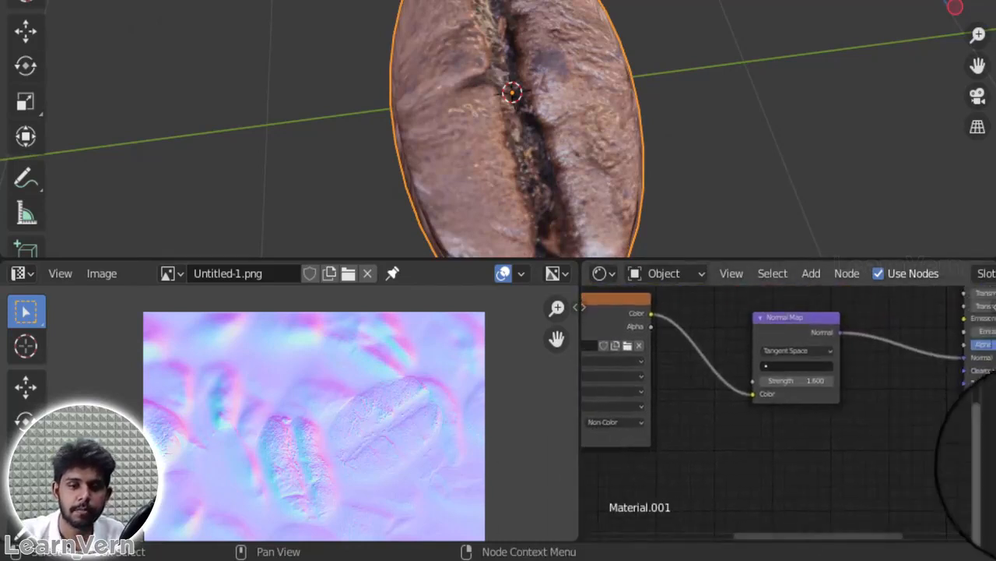
pyautogui.moveTo(803, 381)
pyautogui.mouseDown()
pyautogui.moveTo(816, 380)
pyautogui.moveTo(794, 373)
pyautogui.moveTo(804, 378)
pyautogui.mouseUp()
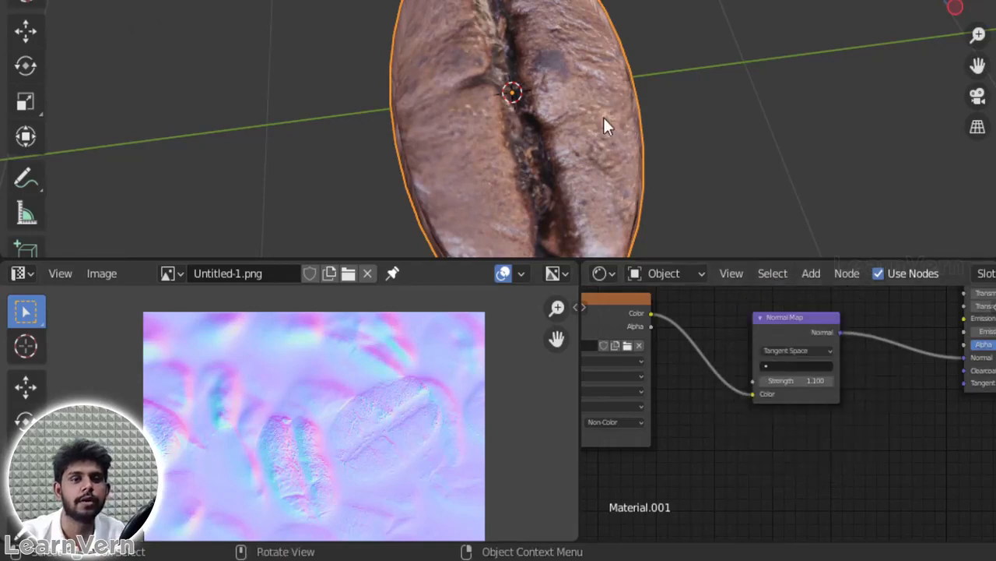